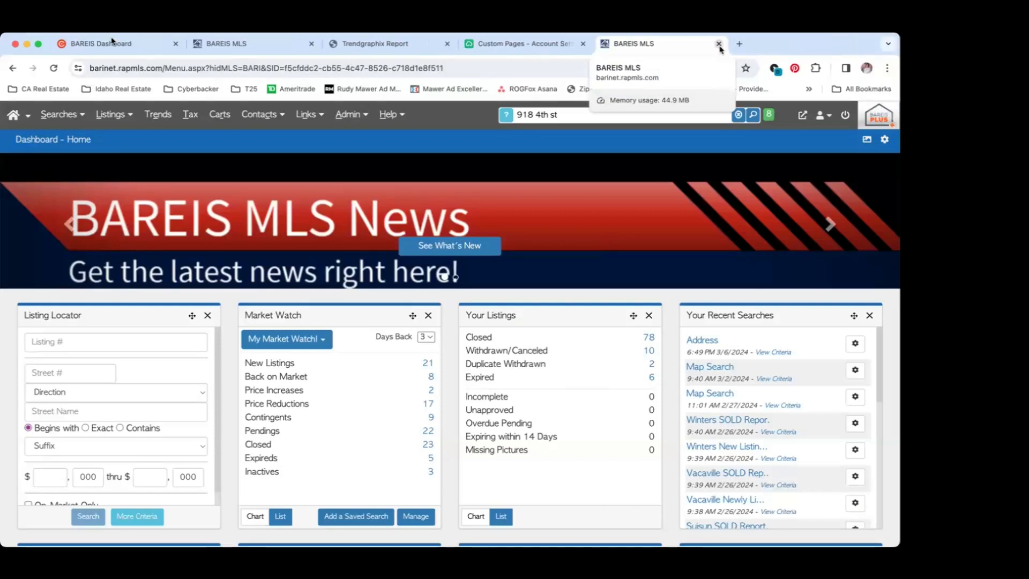
Close the extra BAREIS MLS and Trendgraphix Report pages, keeping the BAREIS Dashboard in front
key(super+w)
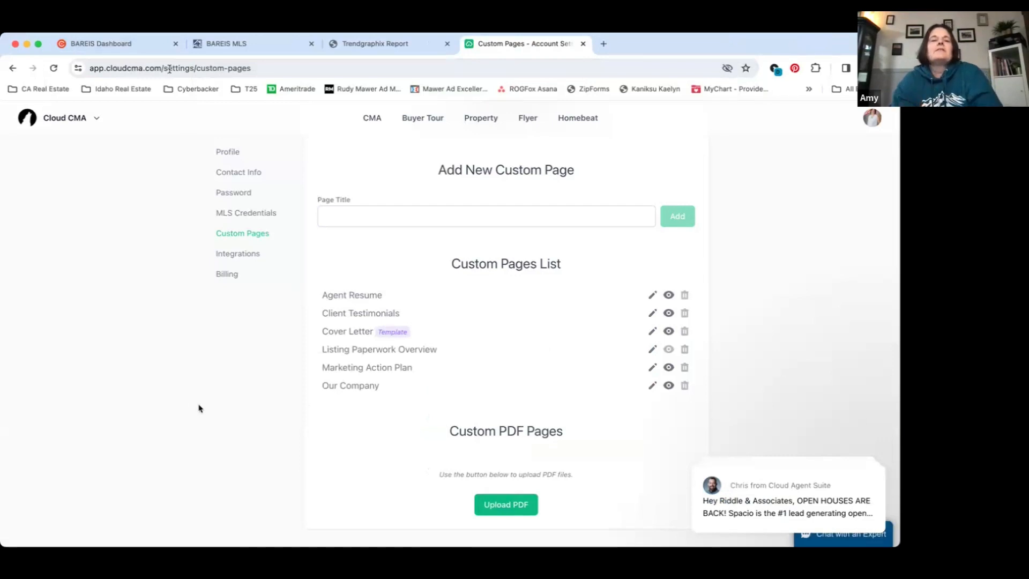
click(154, 45)
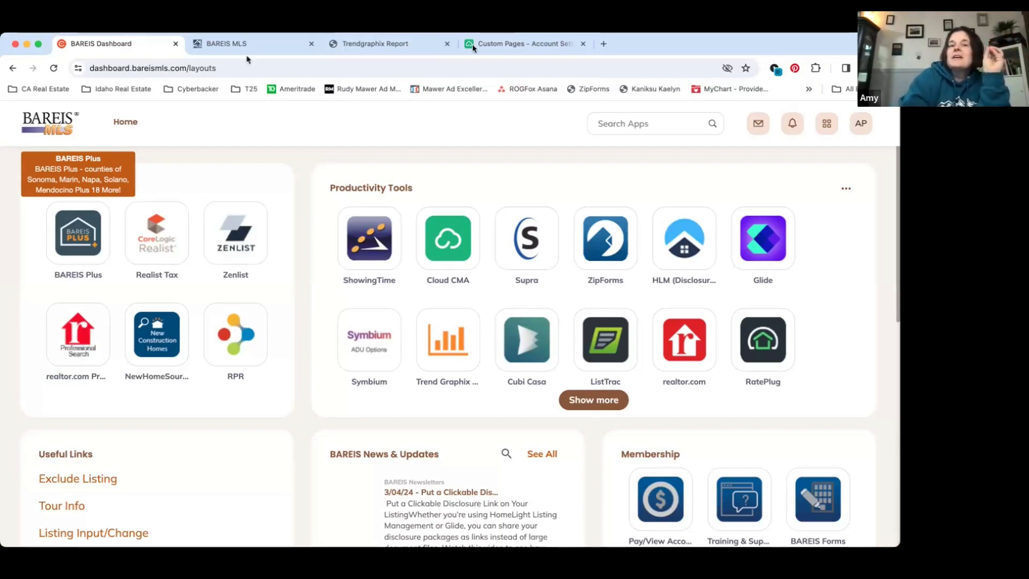
click(447, 44)
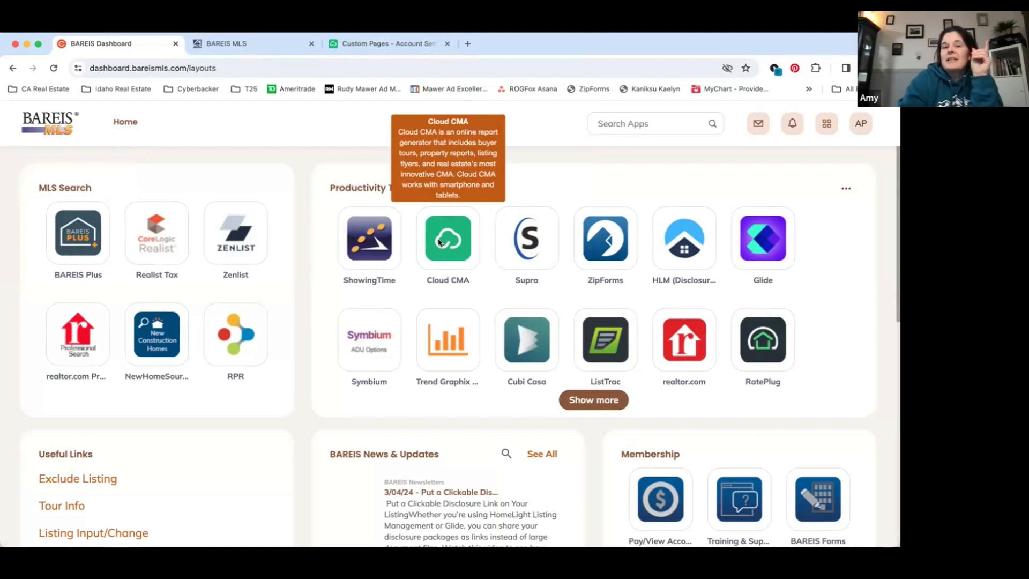
Switch to Cloud CMA, go to its home page and look over the recent reports
click(390, 45)
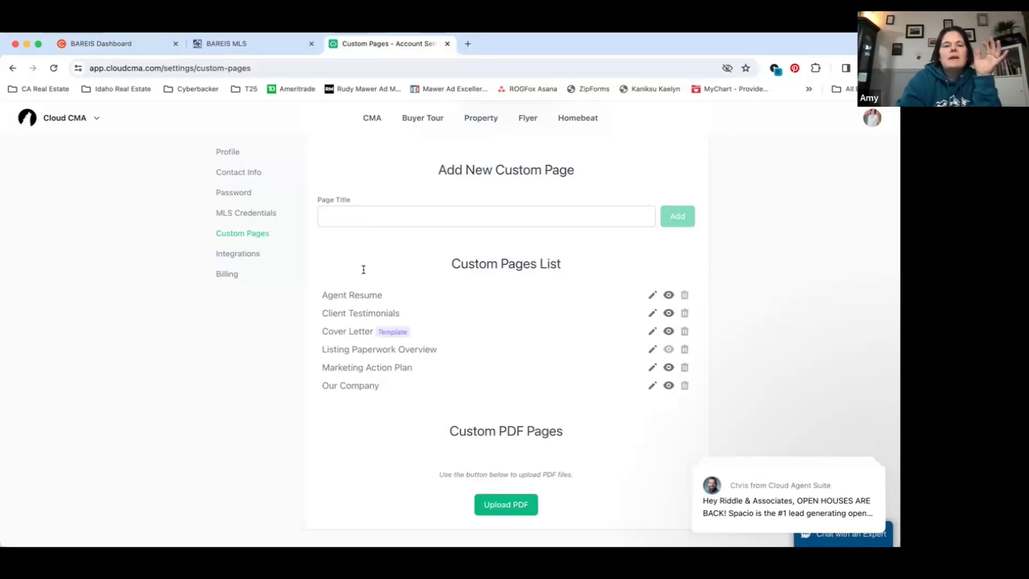
click(30, 119)
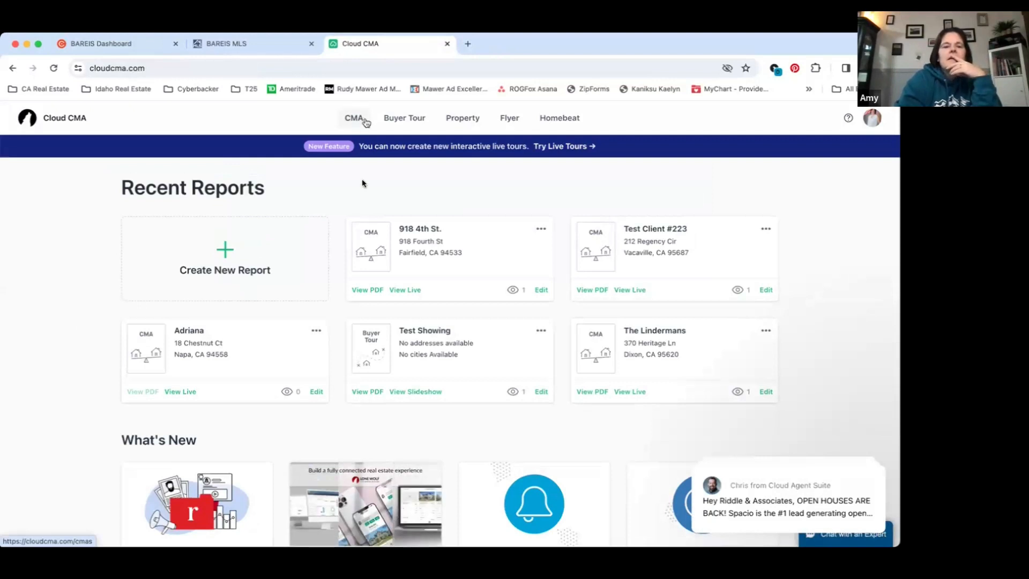
scroll(363, 231, down, 1)
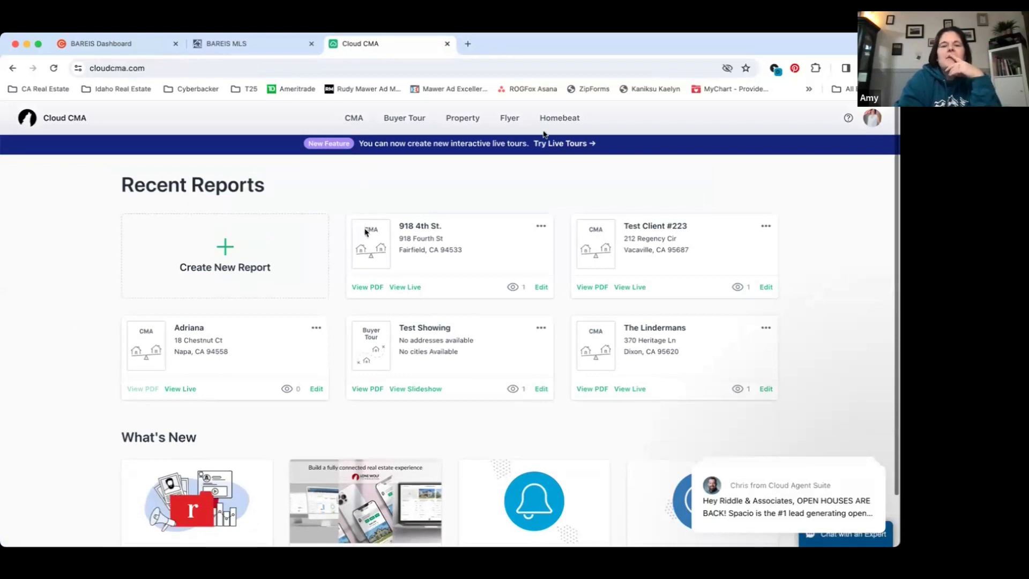
scroll(544, 136, up, 1)
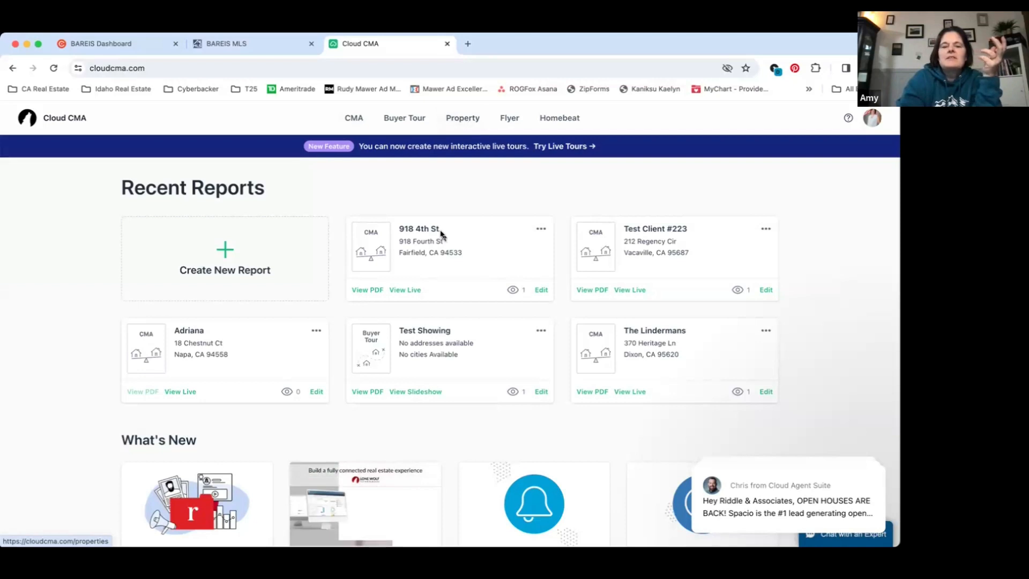
scroll(421, 318, down, 3)
scroll(421, 318, up, 1)
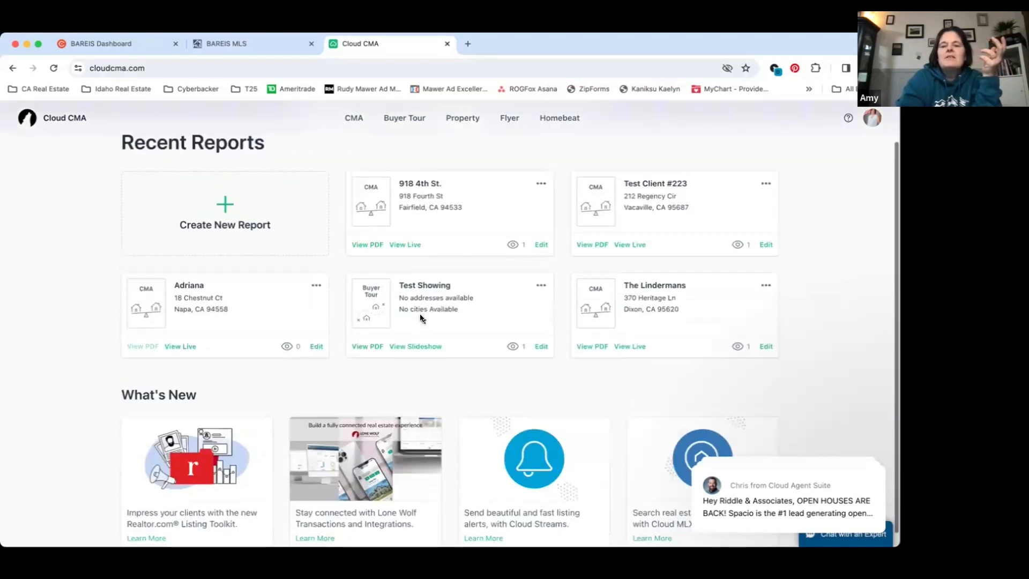
scroll(878, 136, up, 1)
Open the account settings and review the profile's avatar, name, company, logo and location fields
click(874, 119)
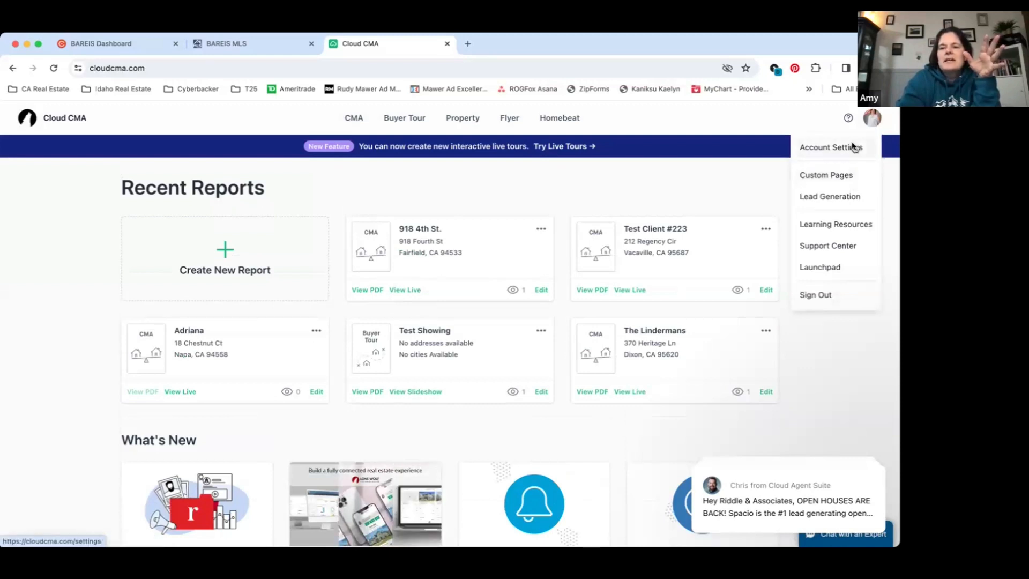
click(853, 147)
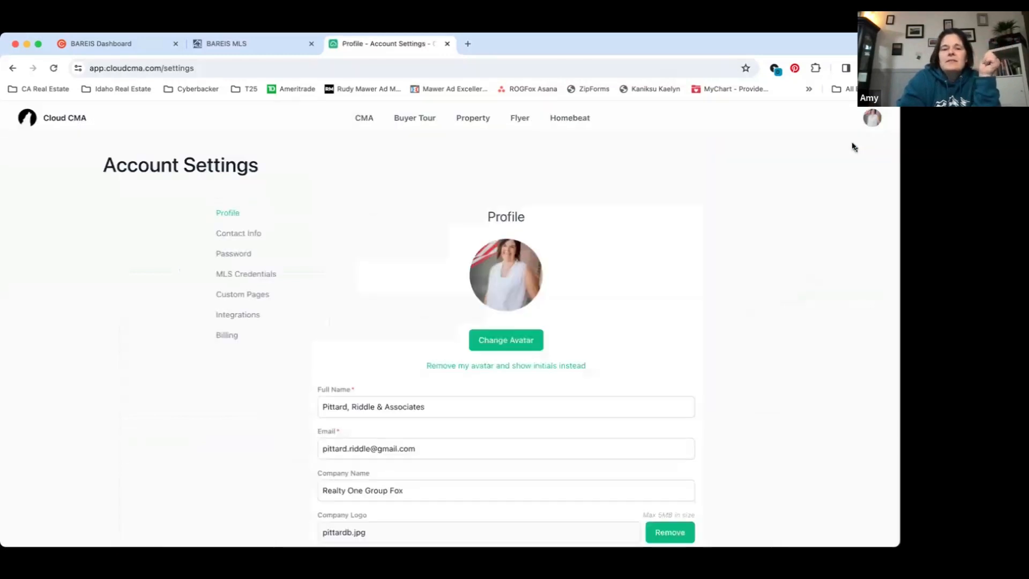
scroll(424, 422, down, 3)
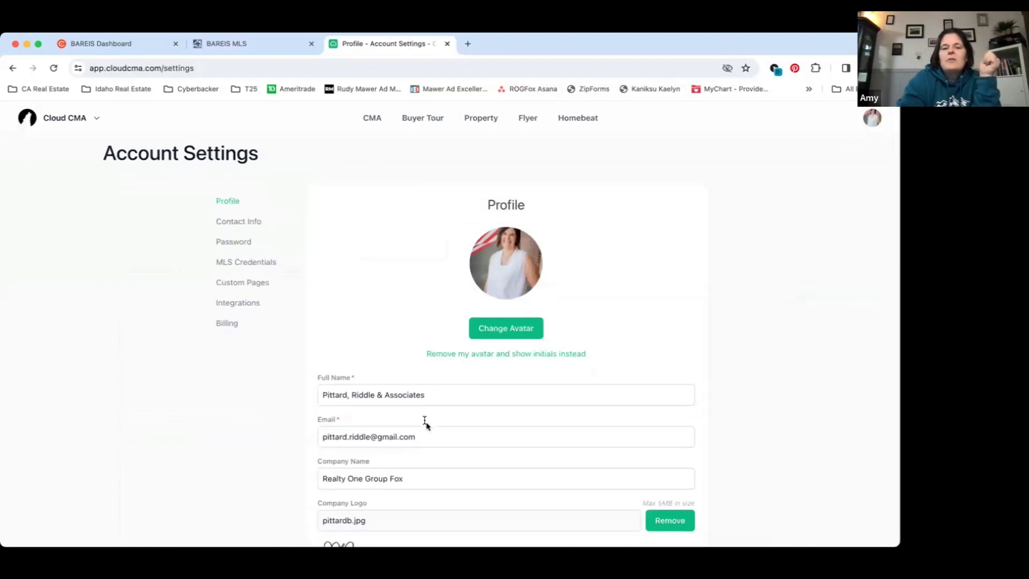
scroll(425, 422, down, 4)
scroll(426, 423, up, 3)
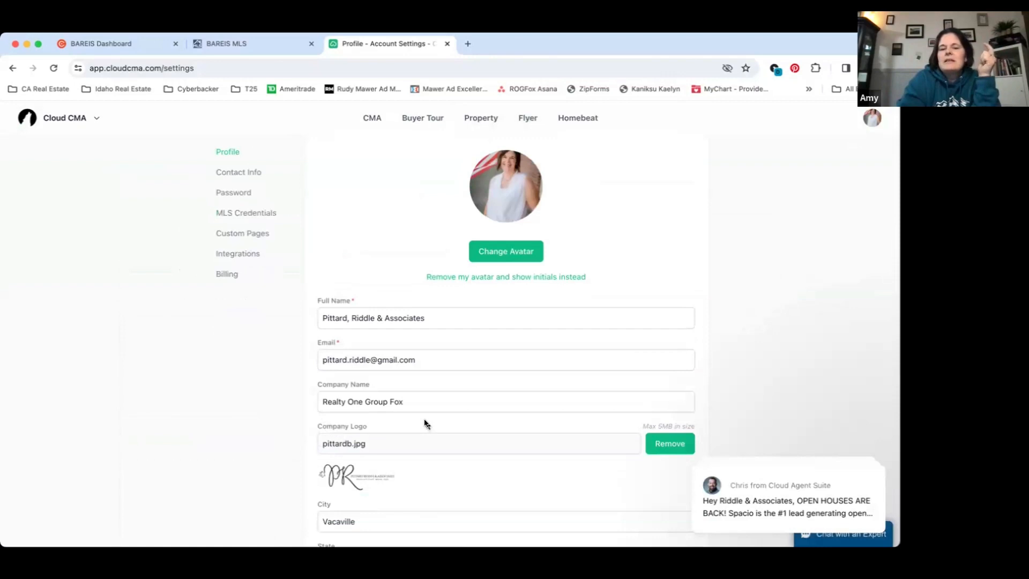
scroll(425, 423, down, 3)
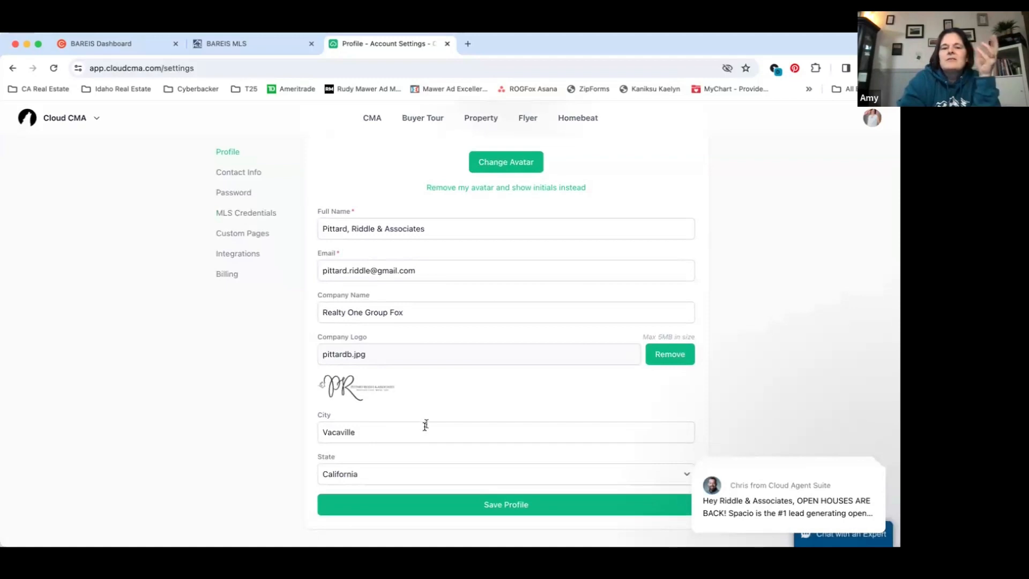
scroll(426, 425, up, 3)
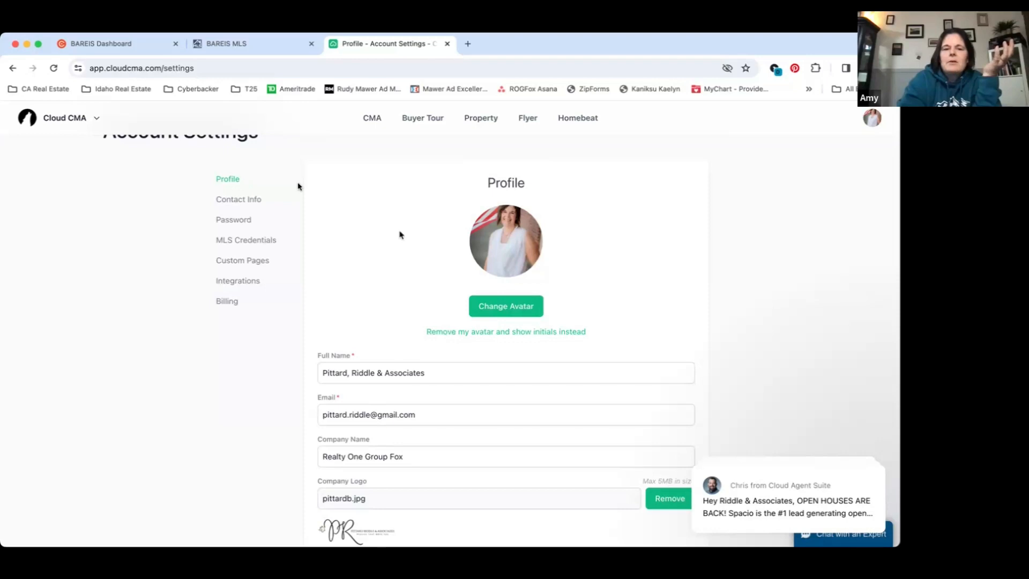
scroll(293, 212, up, 1)
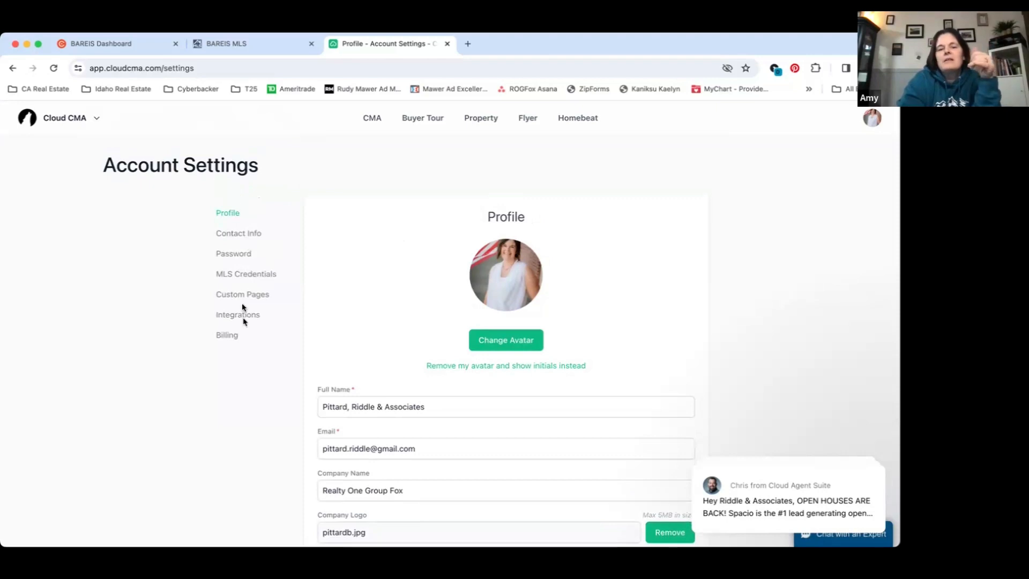
Open the Contact Info settings and review the new-contact form and the existing contact list
click(233, 240)
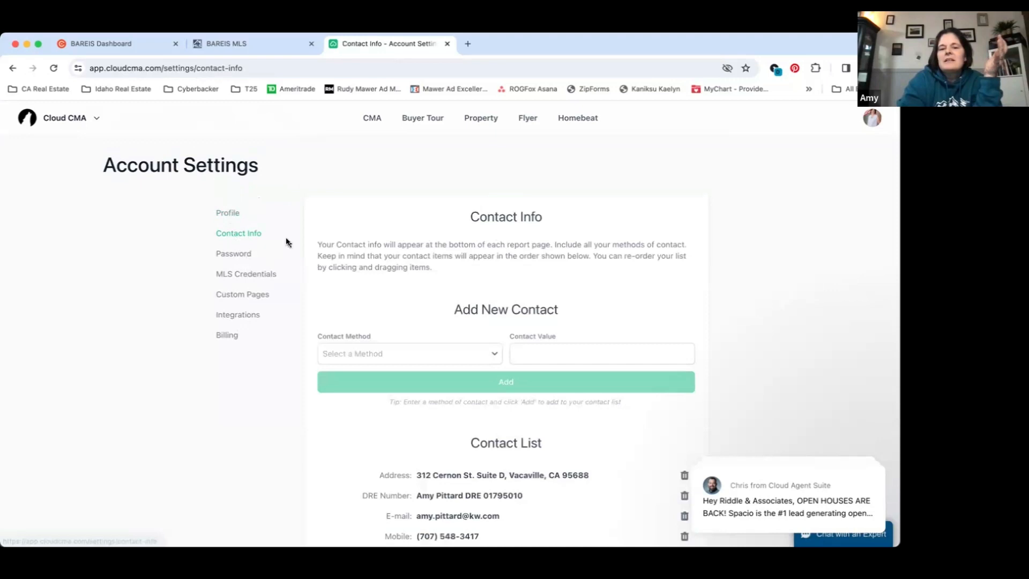
scroll(288, 242, down, 3)
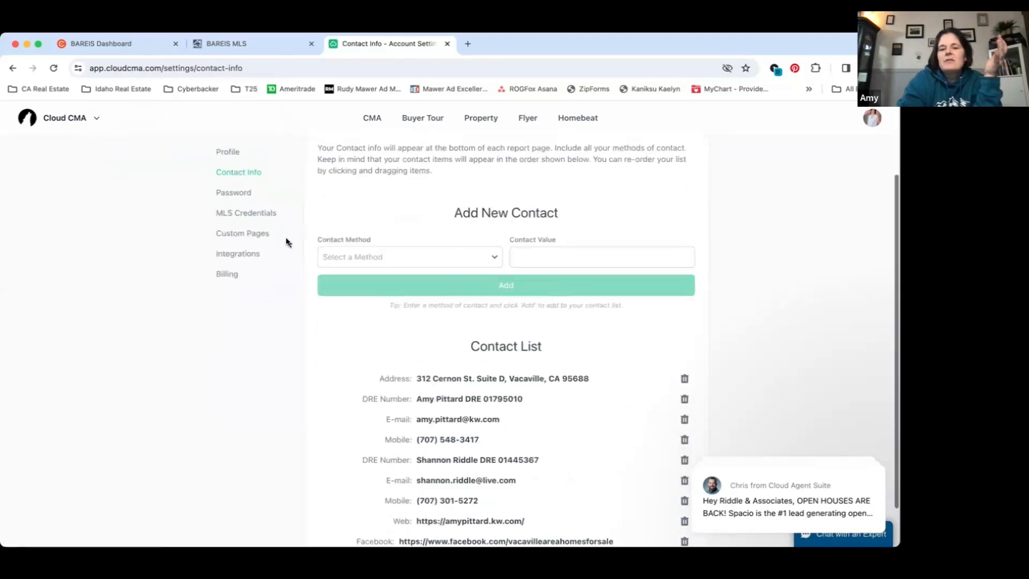
scroll(423, 334, down, 2)
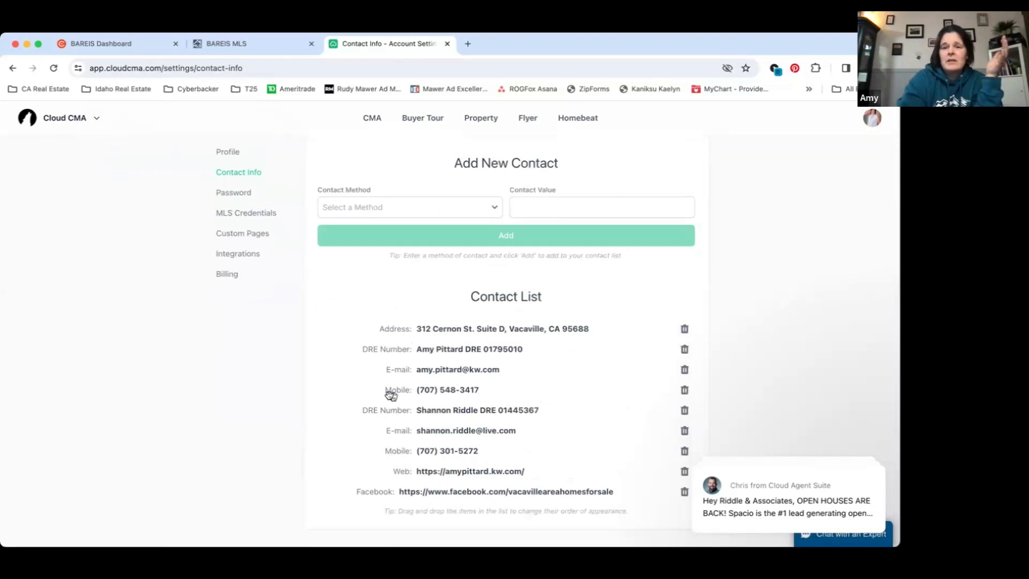
scroll(390, 395, up, 3)
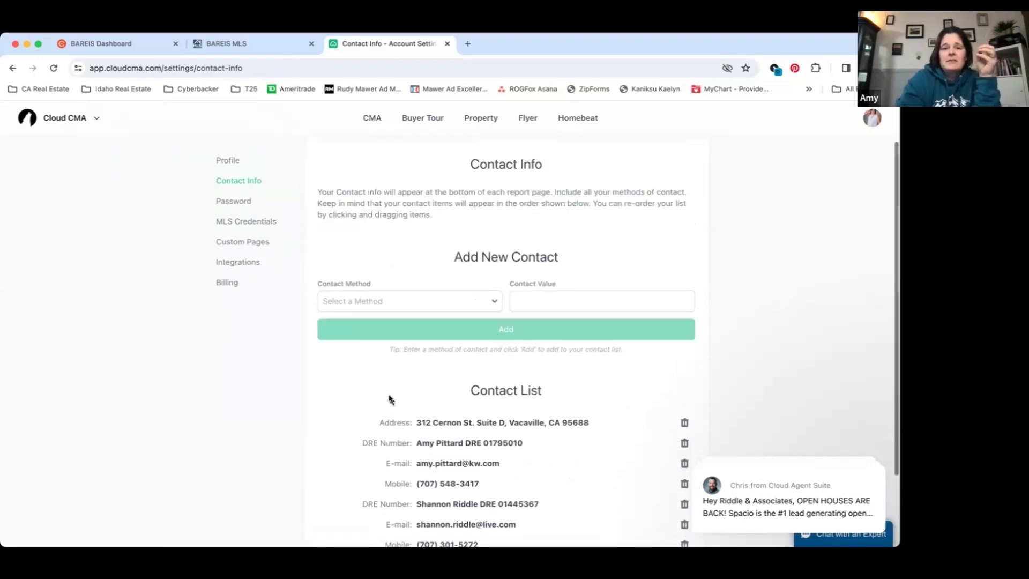
scroll(390, 399, up, 2)
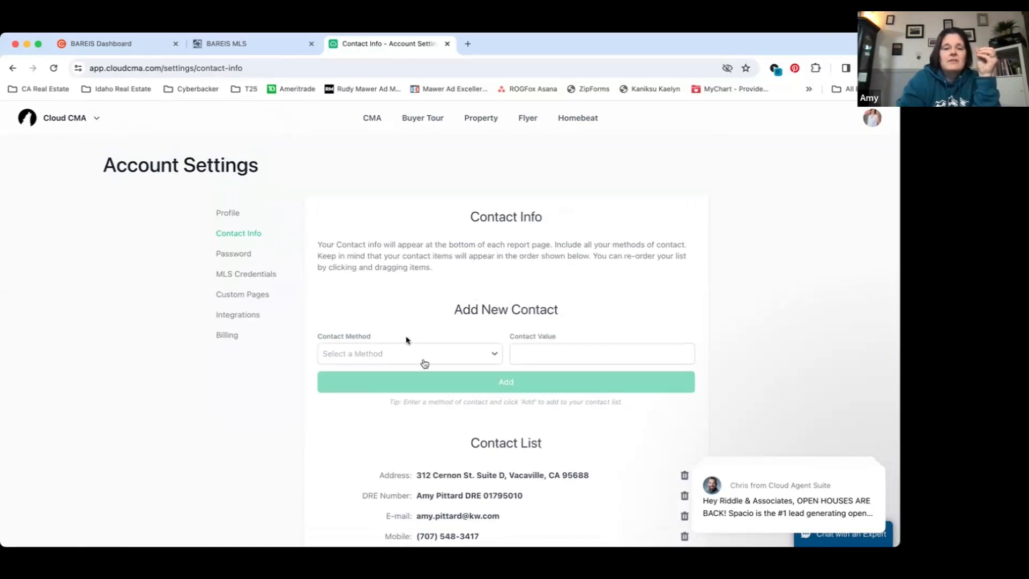
Open the MLS Credentials settings, keep Bay Area Real Estate Information Services as the primary provider, and review the alternate MLS section
click(233, 277)
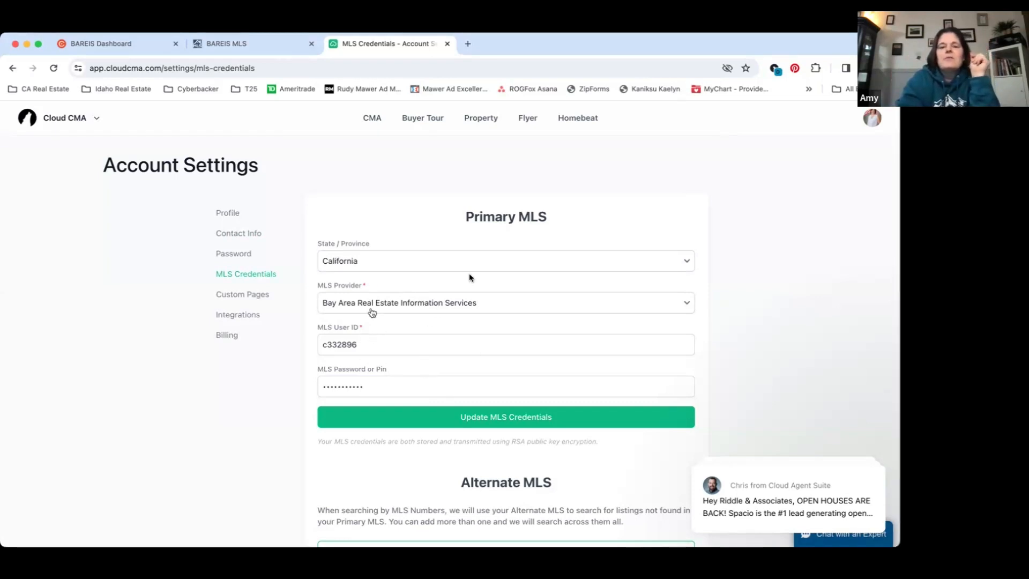
click(505, 301)
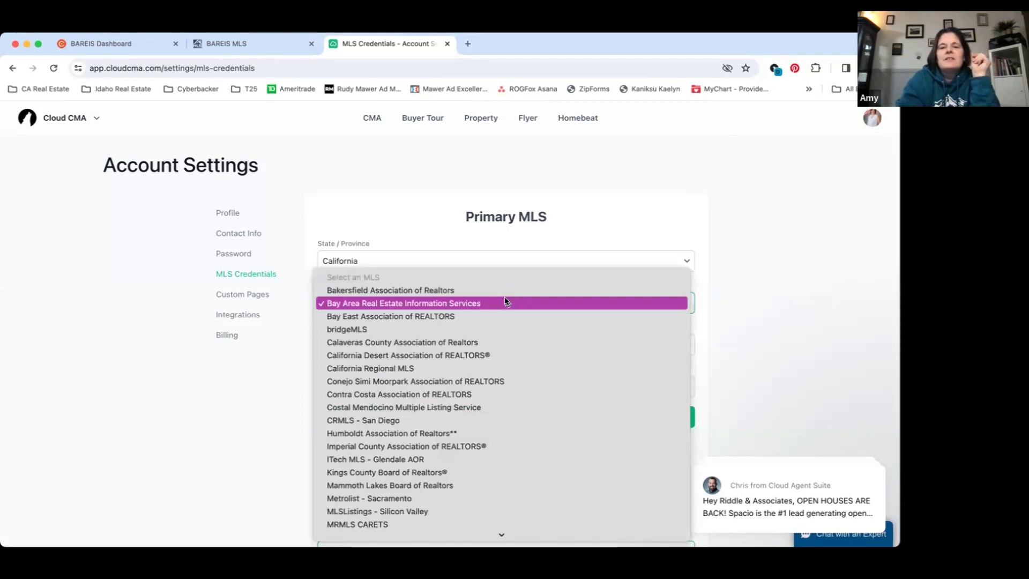
click(505, 303)
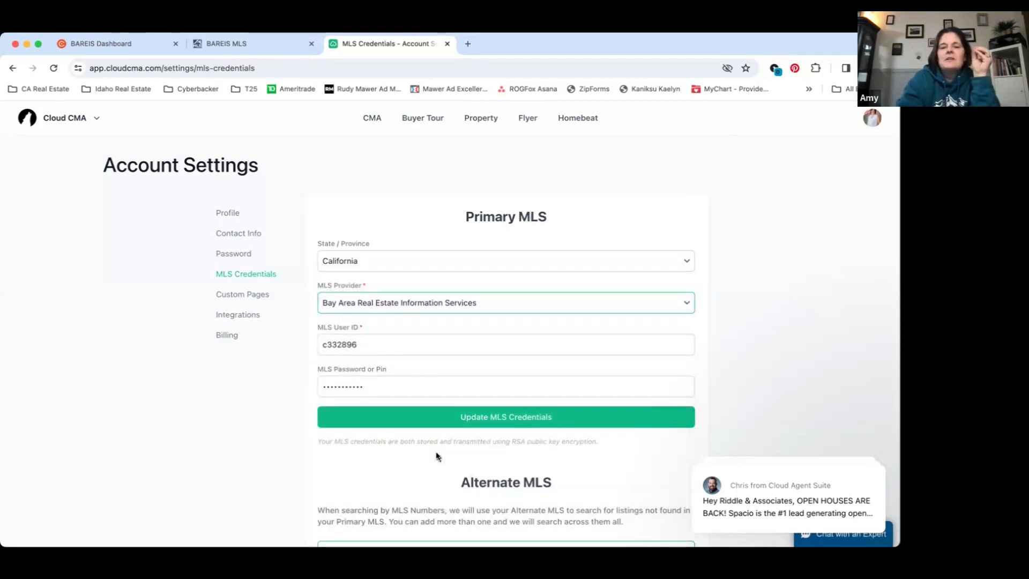
scroll(467, 504, down, 2)
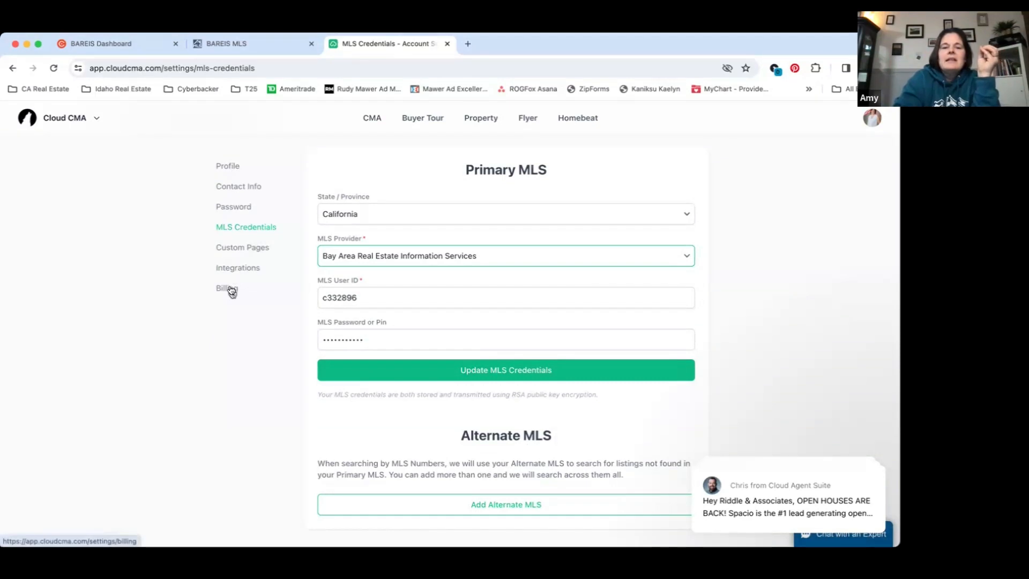
Open the Custom Pages settings, preview the Agent Resume page through to its footer, and close the preview
click(244, 249)
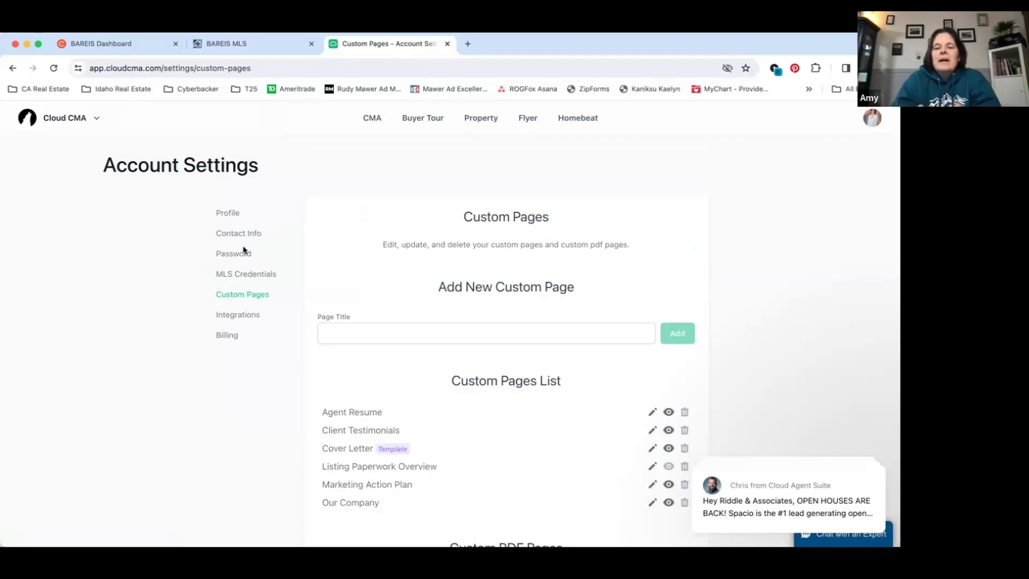
scroll(244, 251, down, 2)
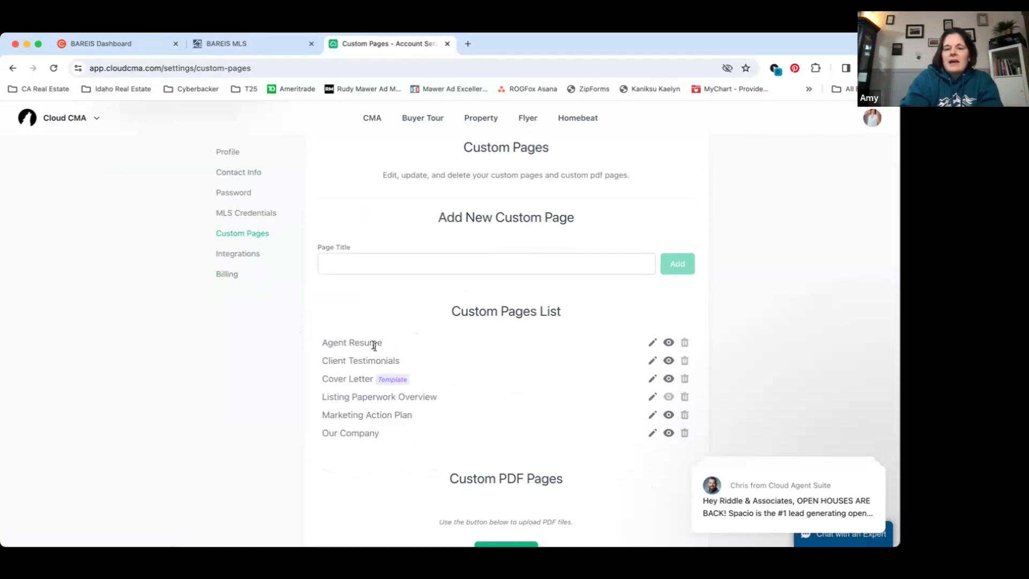
click(667, 343)
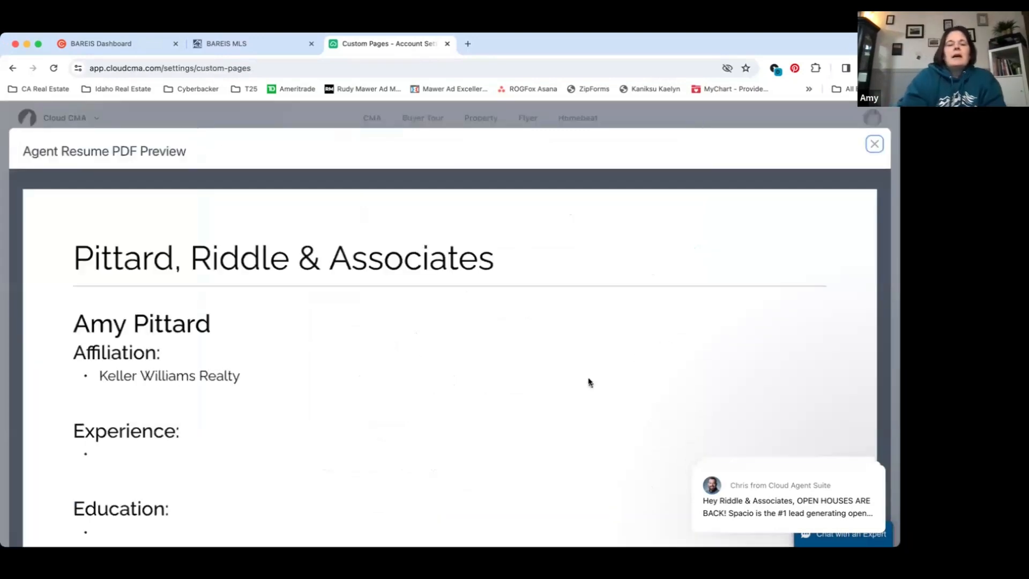
scroll(589, 382, down, 3)
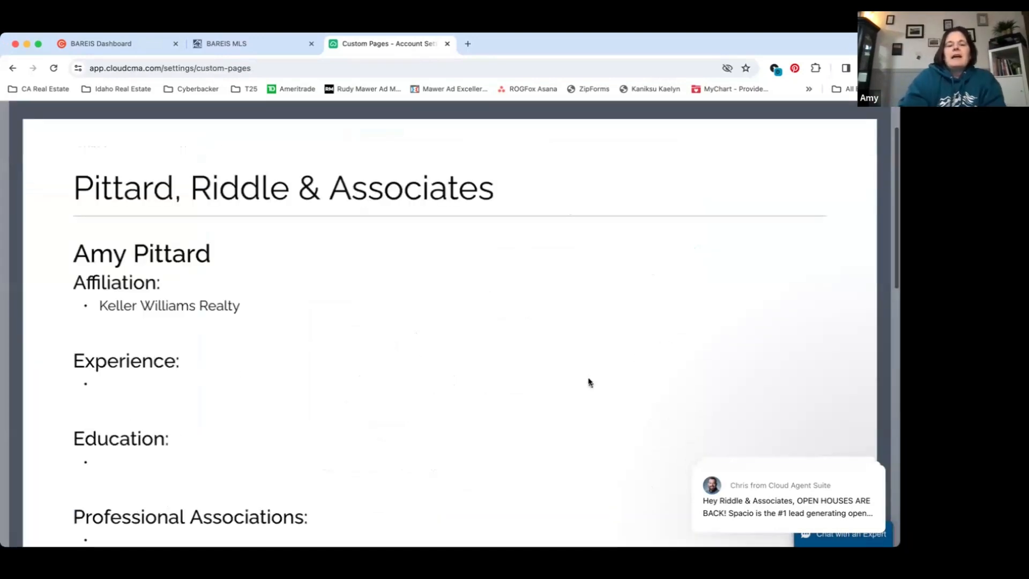
scroll(589, 382, down, 8)
scroll(589, 382, down, 1)
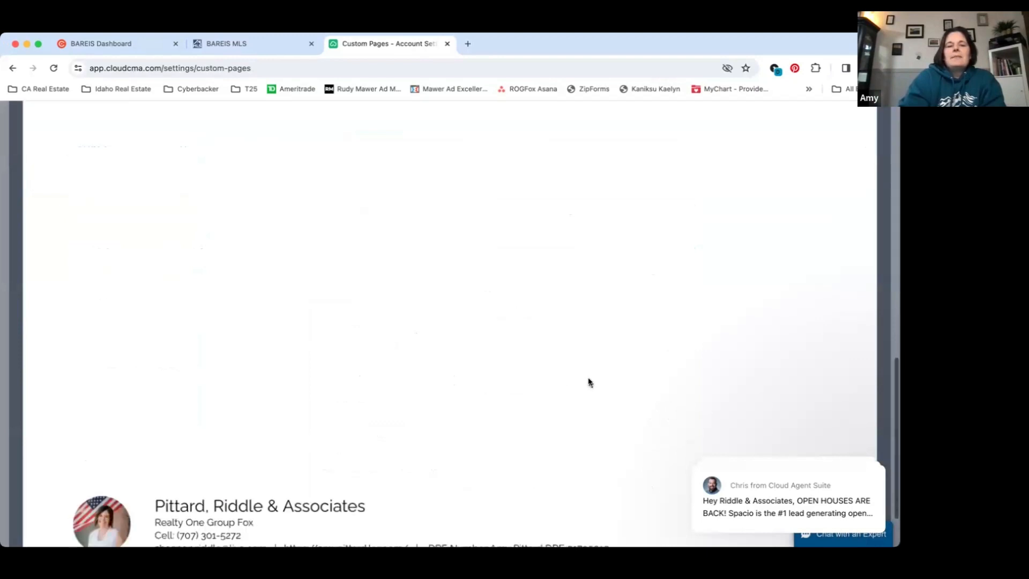
scroll(590, 382, up, 10)
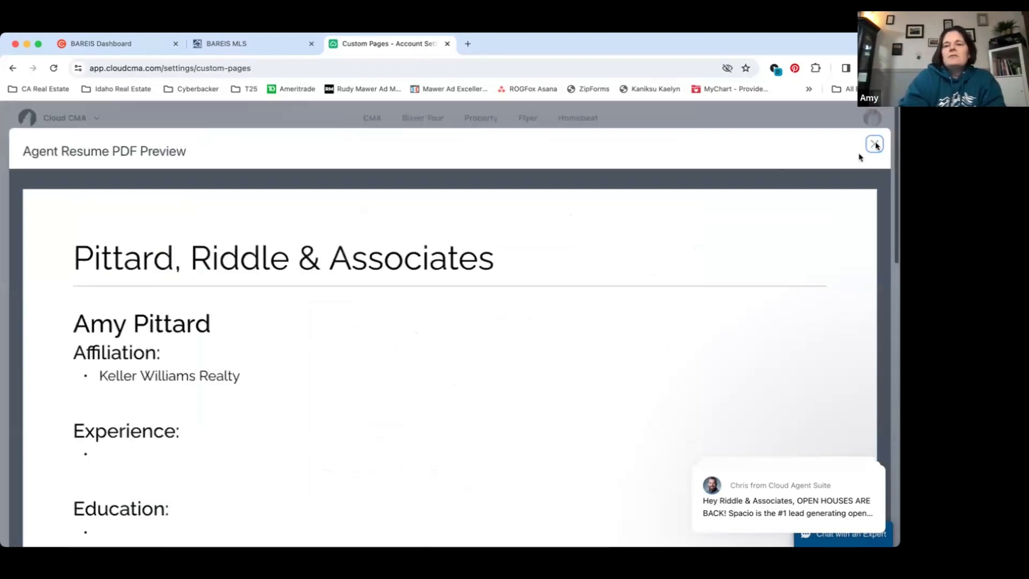
click(874, 144)
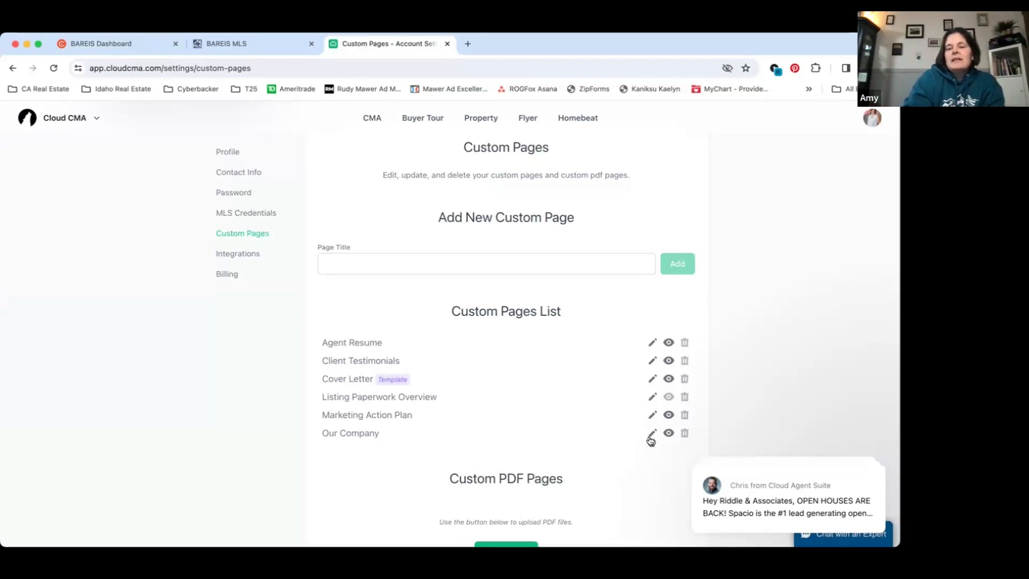
Open the Cover Letter custom page for editing and review its template text and the list of available pages
click(652, 377)
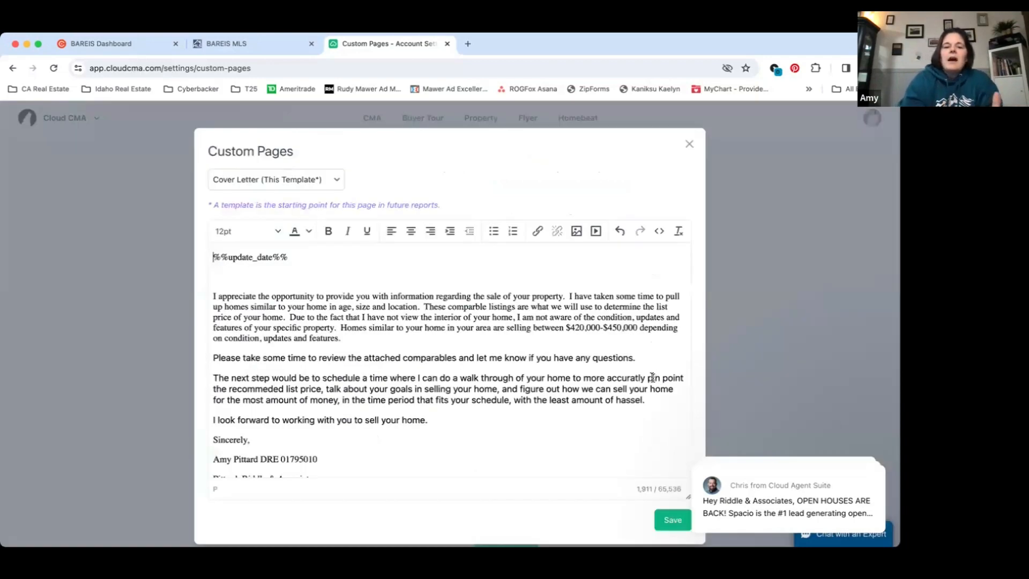
scroll(381, 381, down, 1)
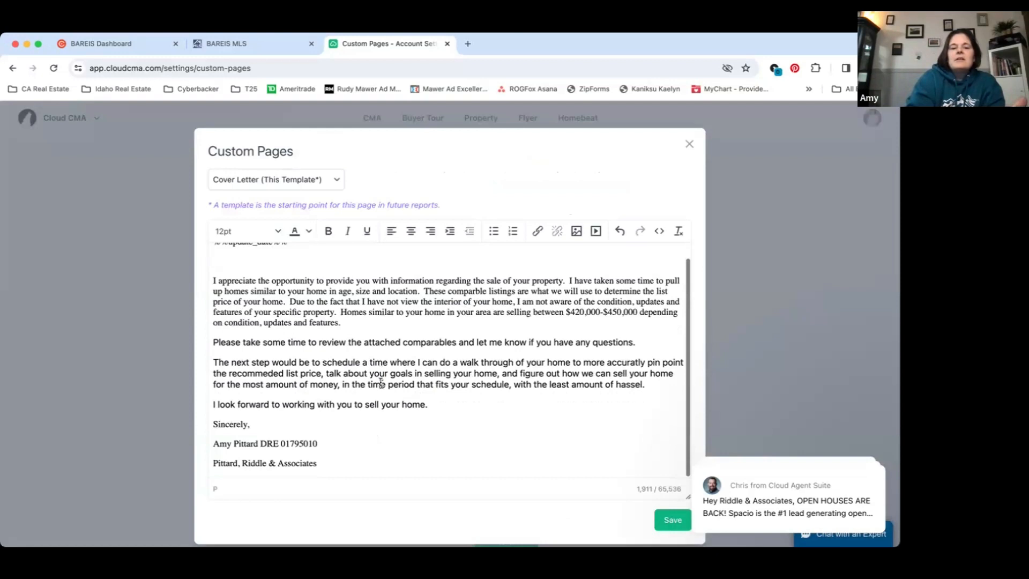
scroll(381, 381, up, 1)
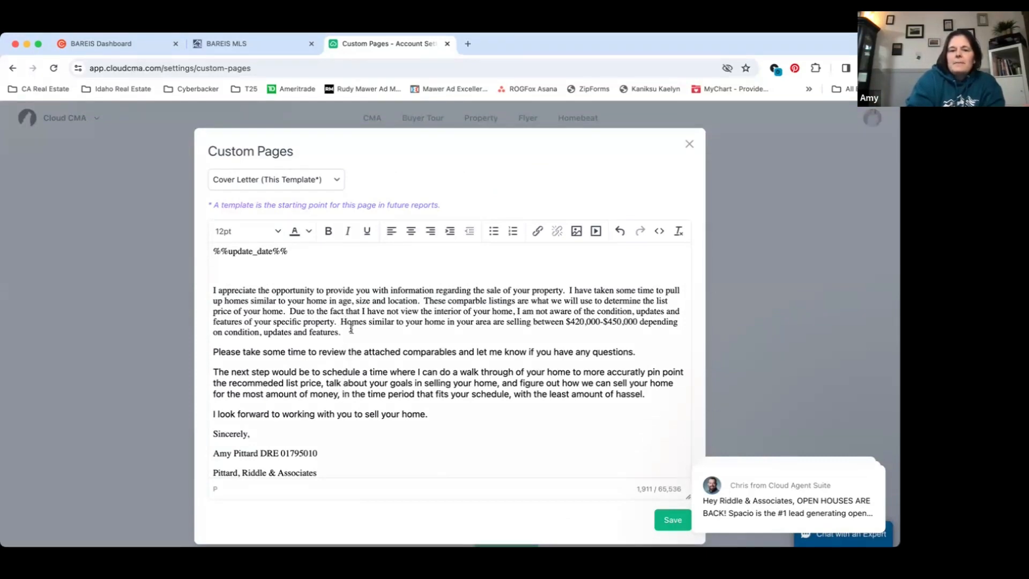
scroll(351, 328, down, 1)
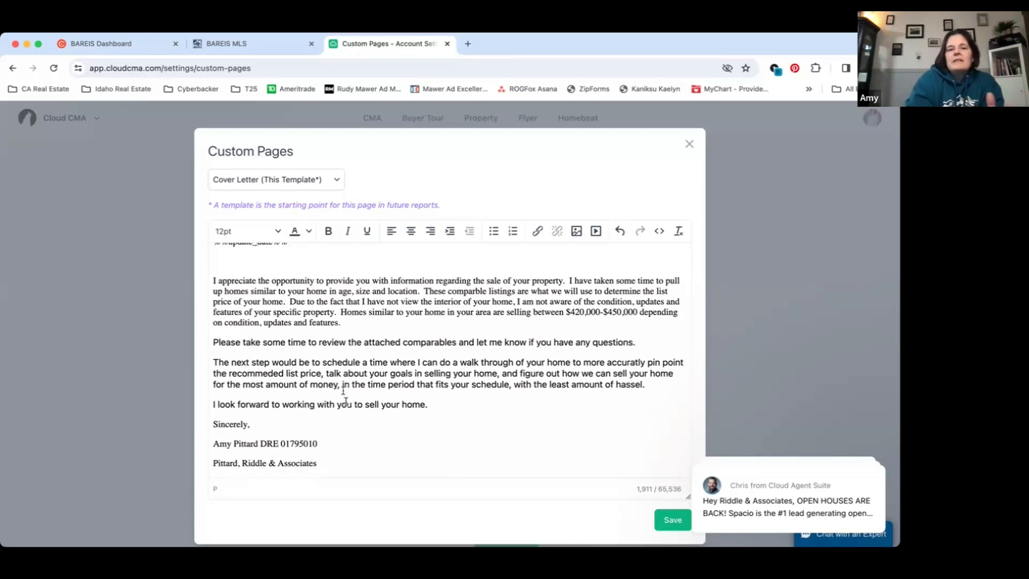
click(332, 179)
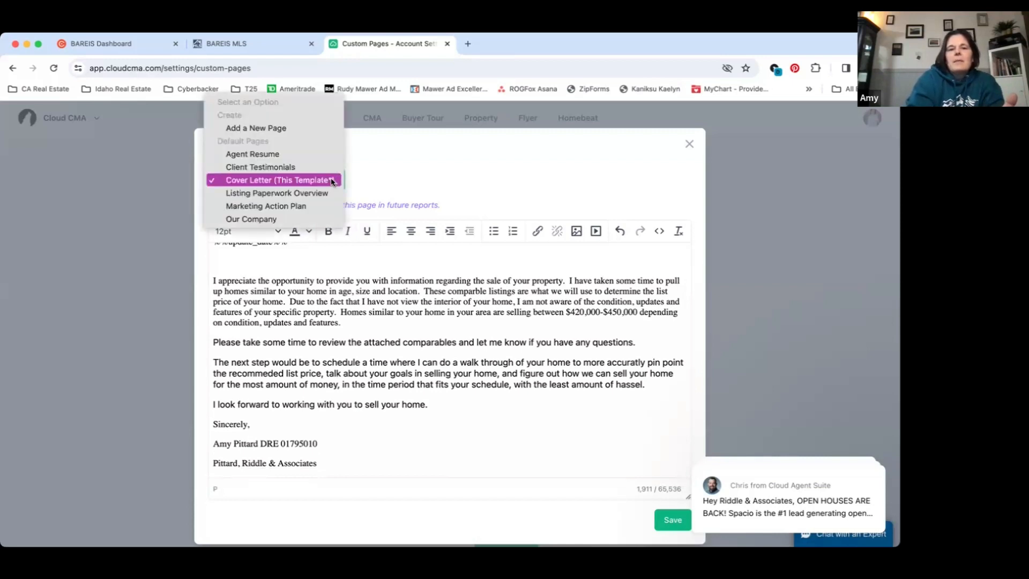
click(380, 164)
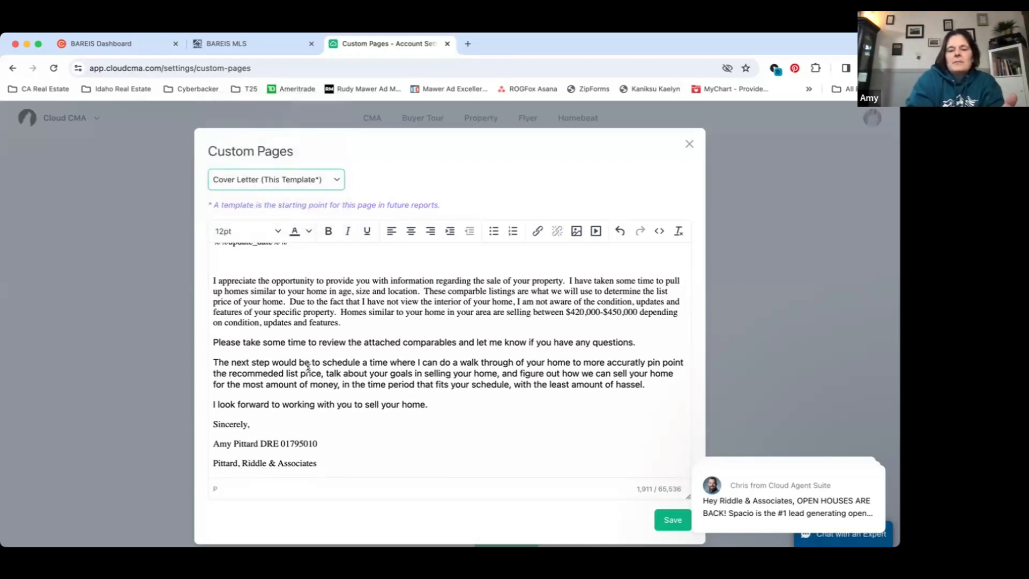
scroll(308, 366, down, 1)
scroll(308, 370, up, 1)
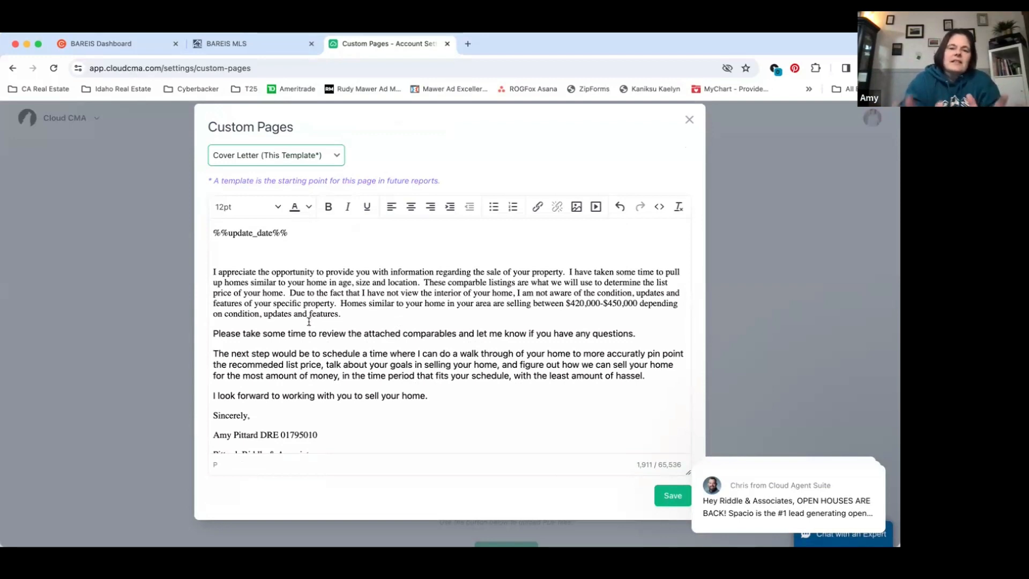
Switch the custom page editor to Marketing Action Plan, review its weekly activities through to the end, and close the editor without saving
click(330, 155)
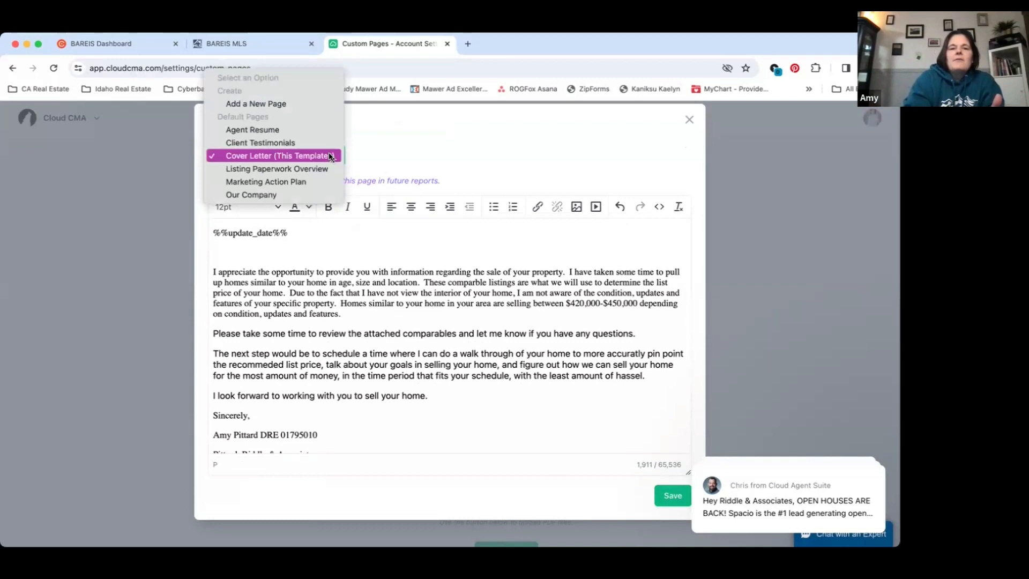
click(318, 183)
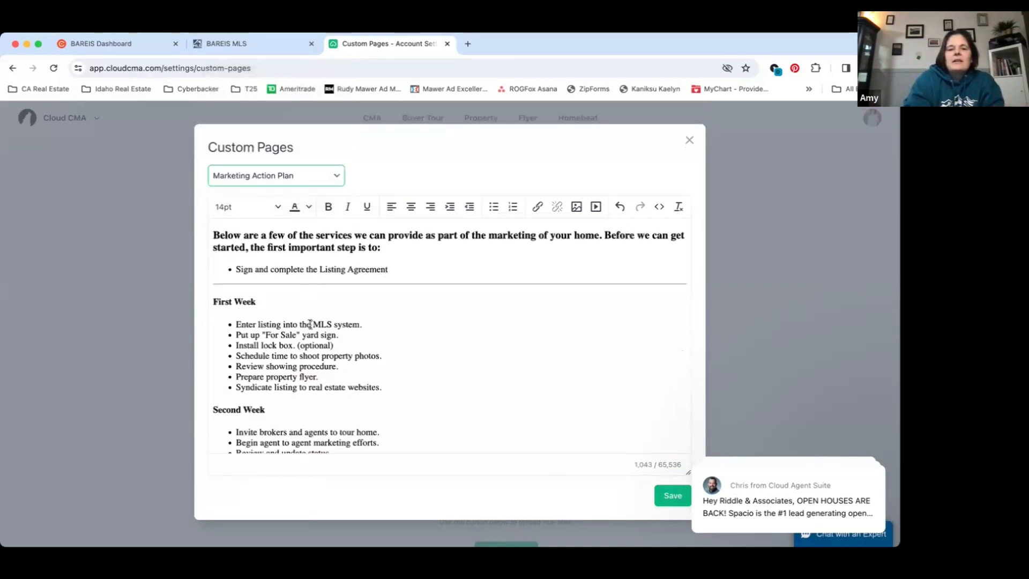
scroll(310, 324, down, 5)
scroll(310, 324, down, 3)
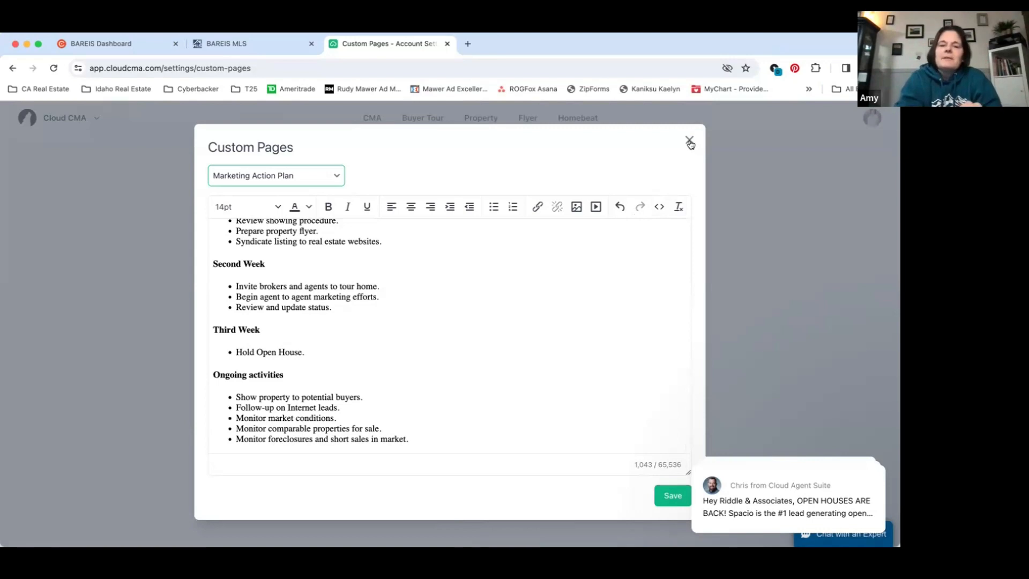
scroll(590, 291, up, 5)
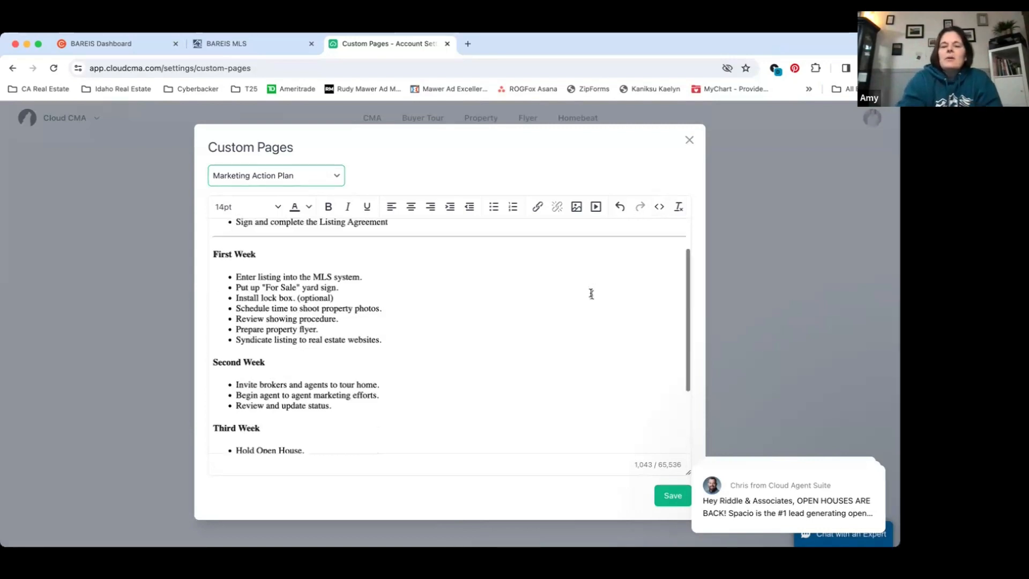
scroll(681, 180, up, 1)
click(689, 144)
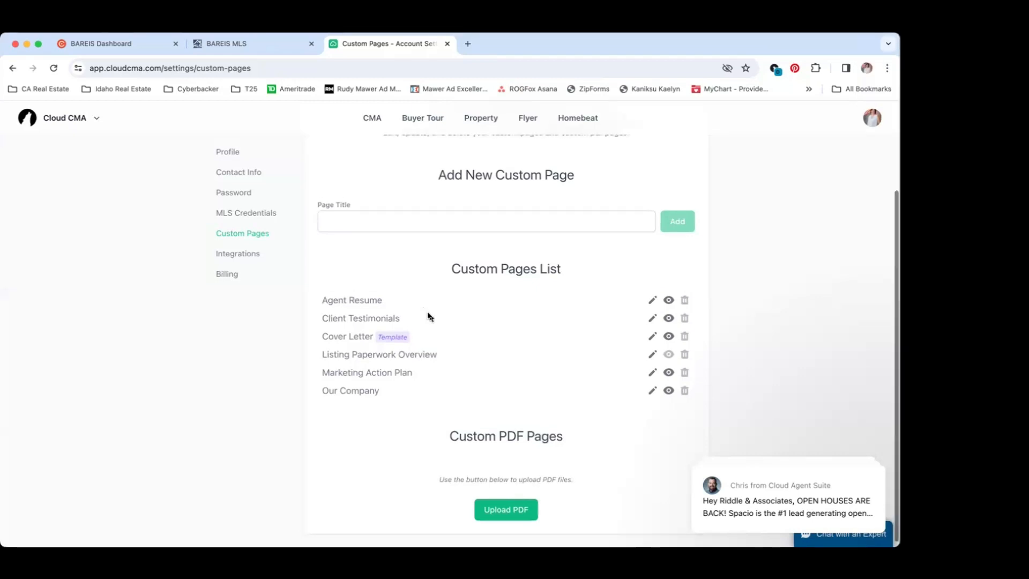
Review the custom pages list and reopen the Custom Pages settings from the profile avatar
scroll(428, 315, up, 2)
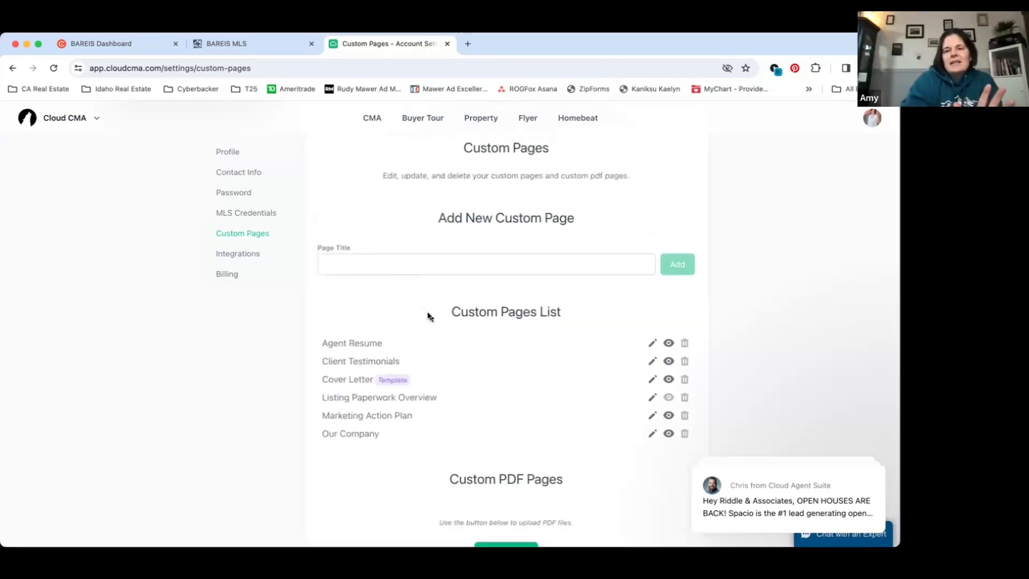
scroll(422, 249, up, 3)
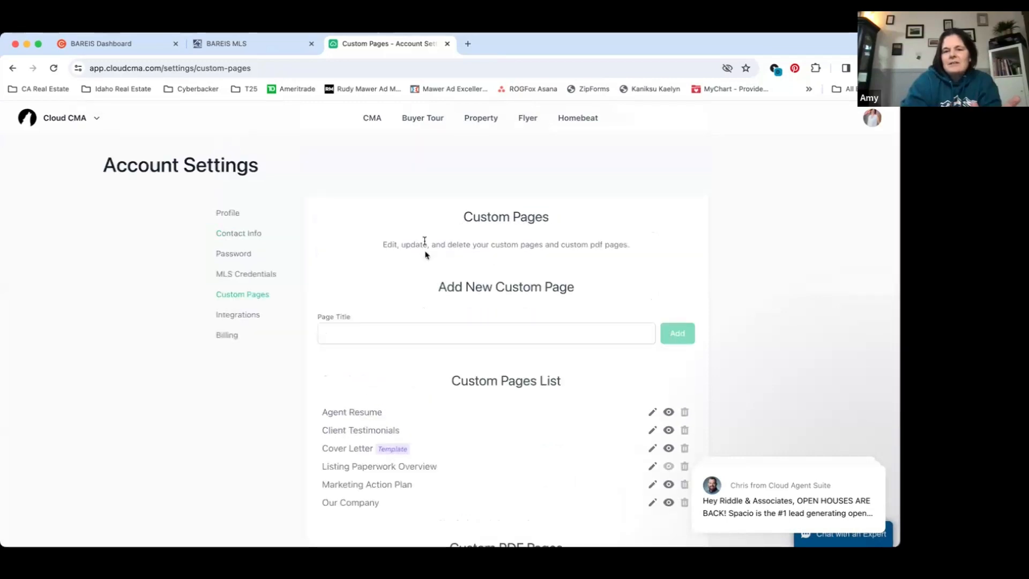
click(872, 119)
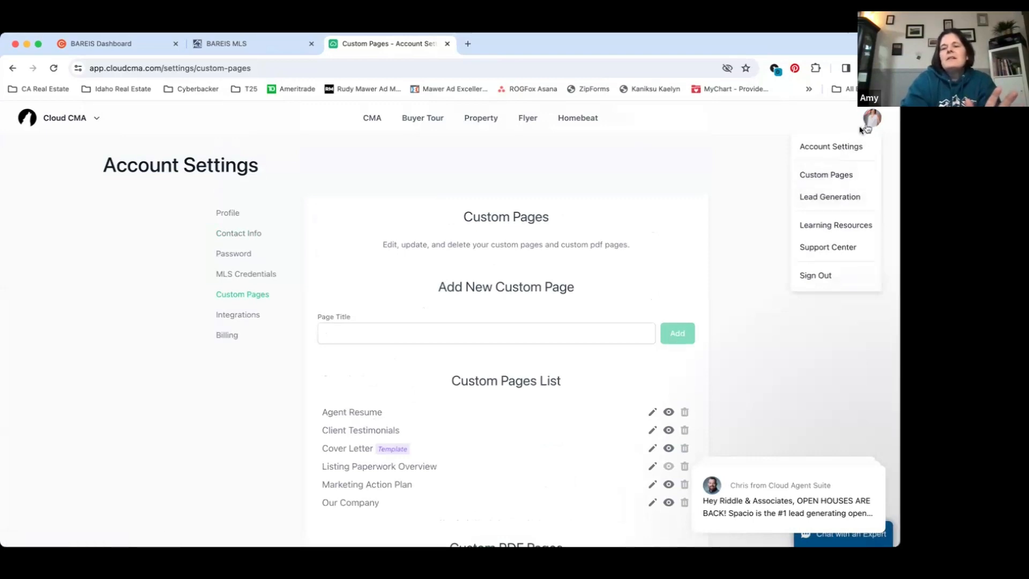
click(840, 177)
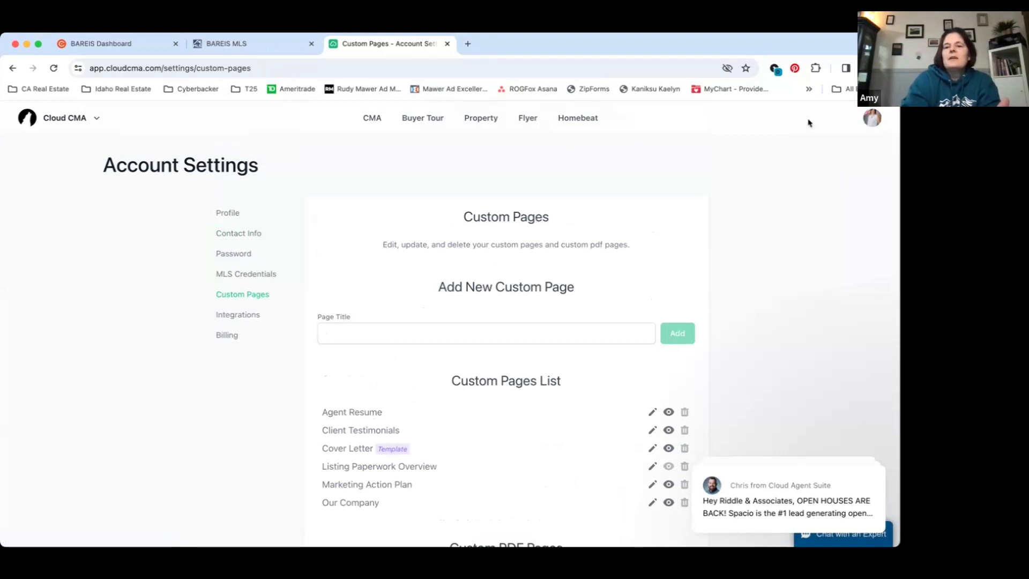
Open the Lead Generation settings and view the "What's My Home Worth?" landing page
click(872, 117)
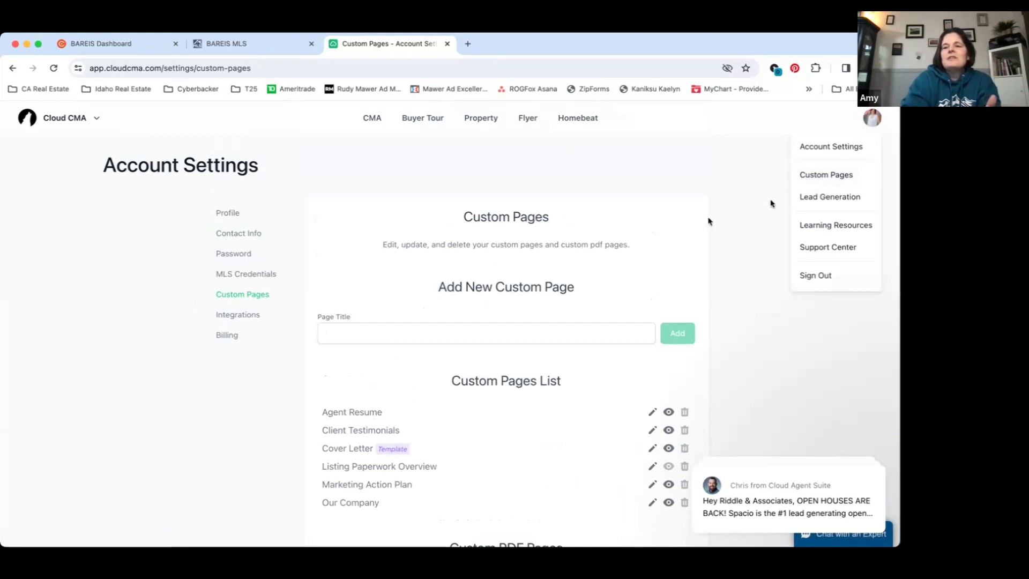
click(843, 197)
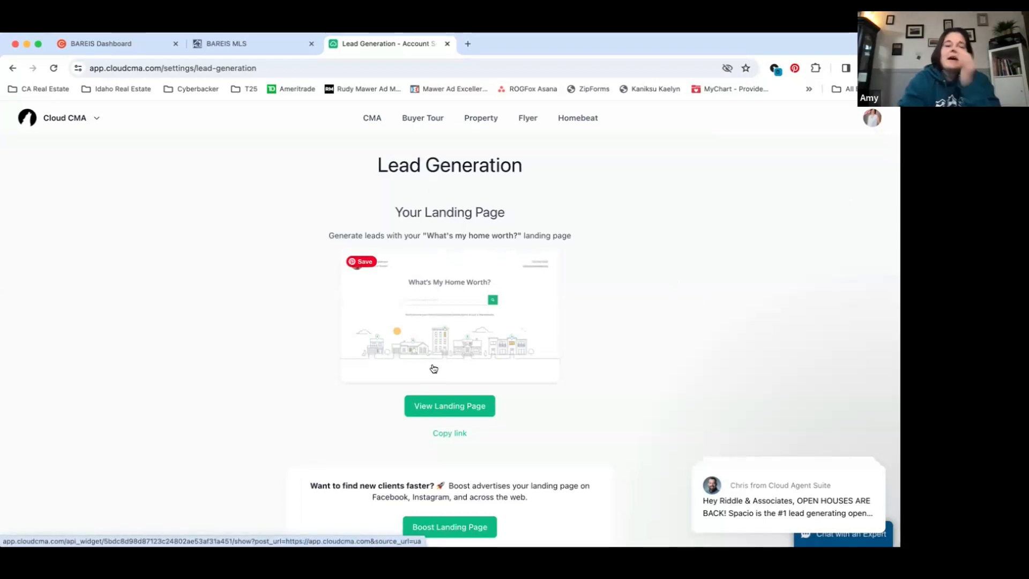
click(438, 412)
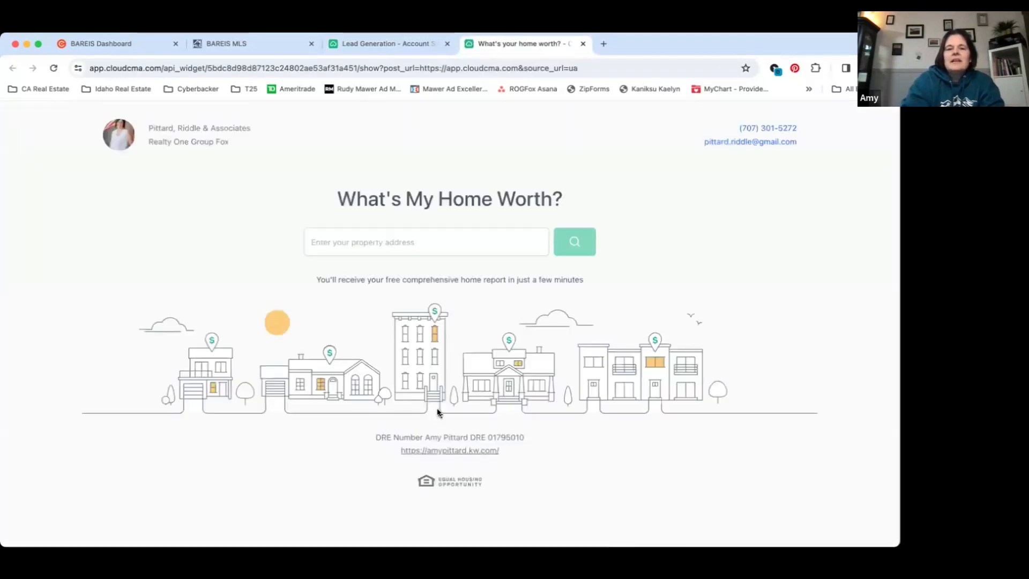
Enter the property's street address on the landing page, accept the first matching suggestion, and search for it
click(396, 235)
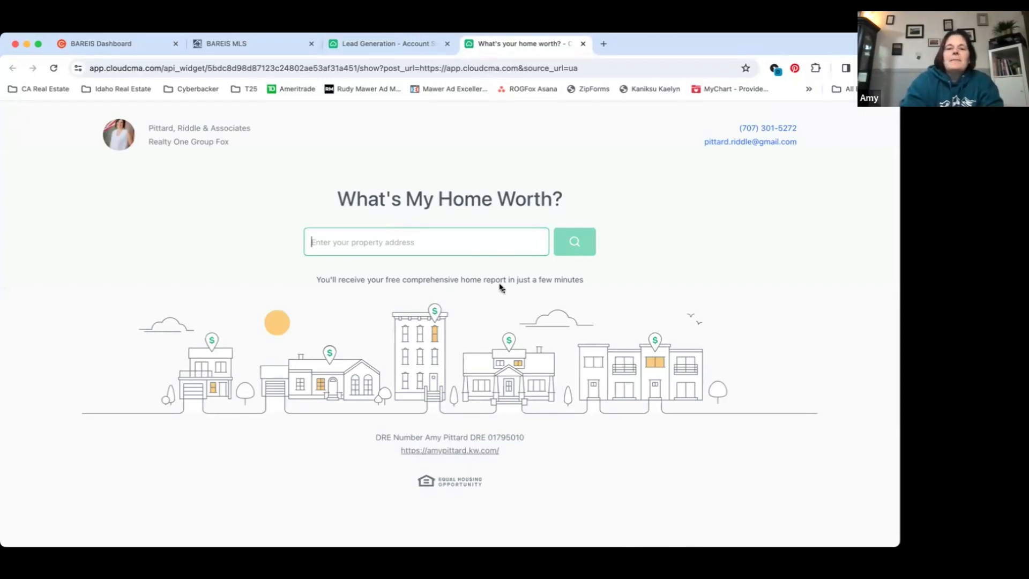
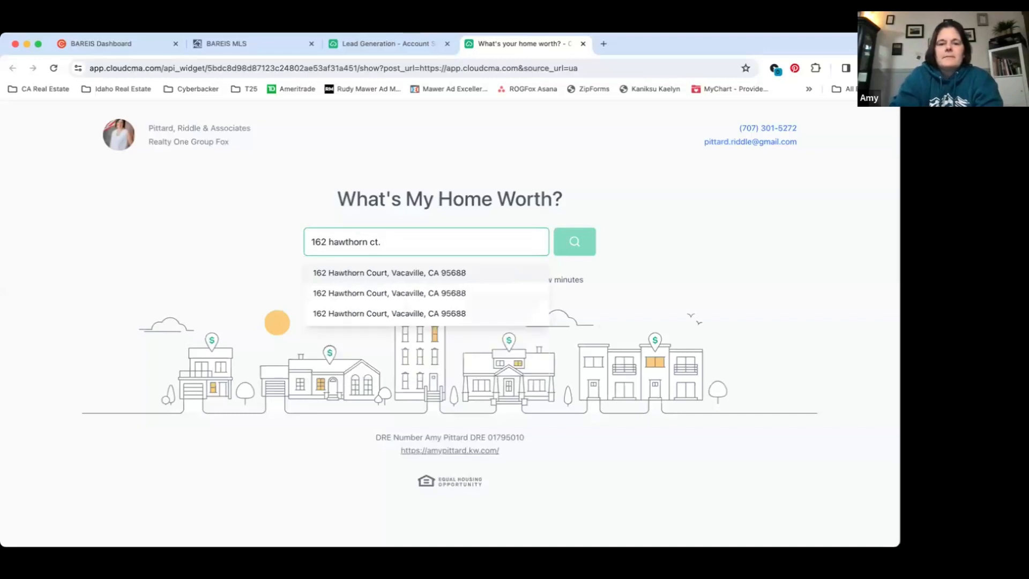
click(450, 273)
click(561, 245)
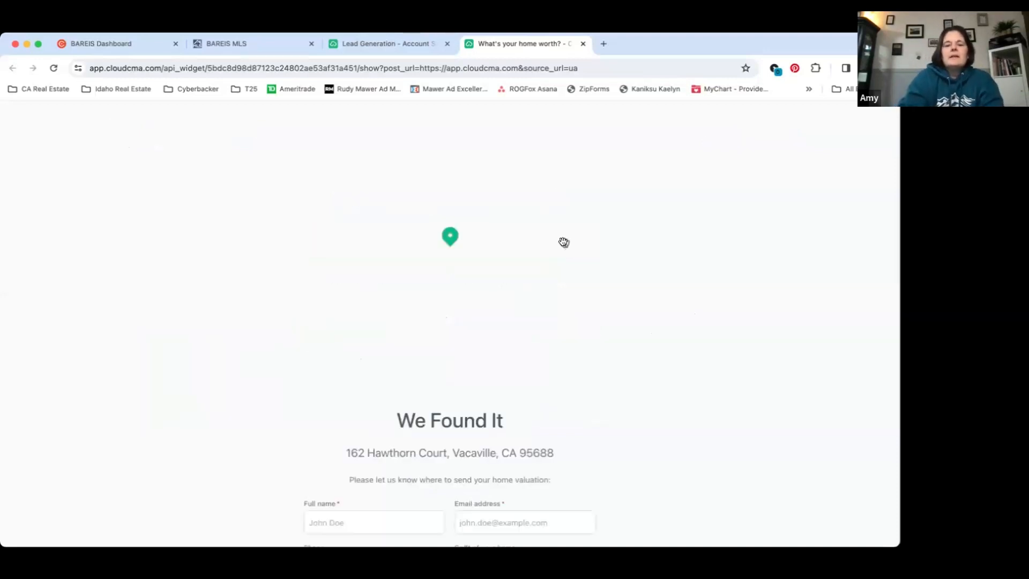
Fill in the lead's name and e-mail address on the home valuation form
scroll(506, 326, down, 2)
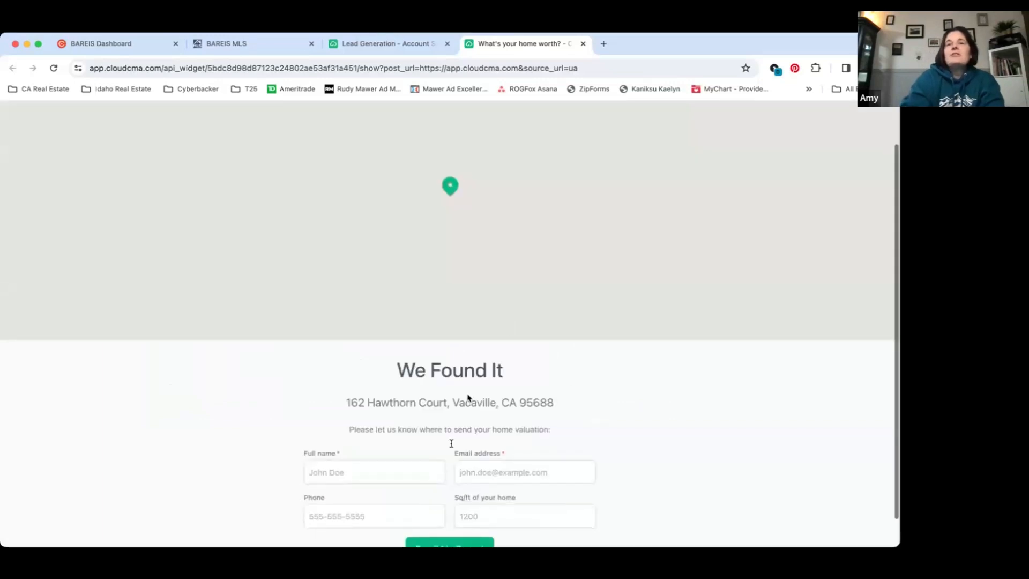
scroll(451, 443, down, 1)
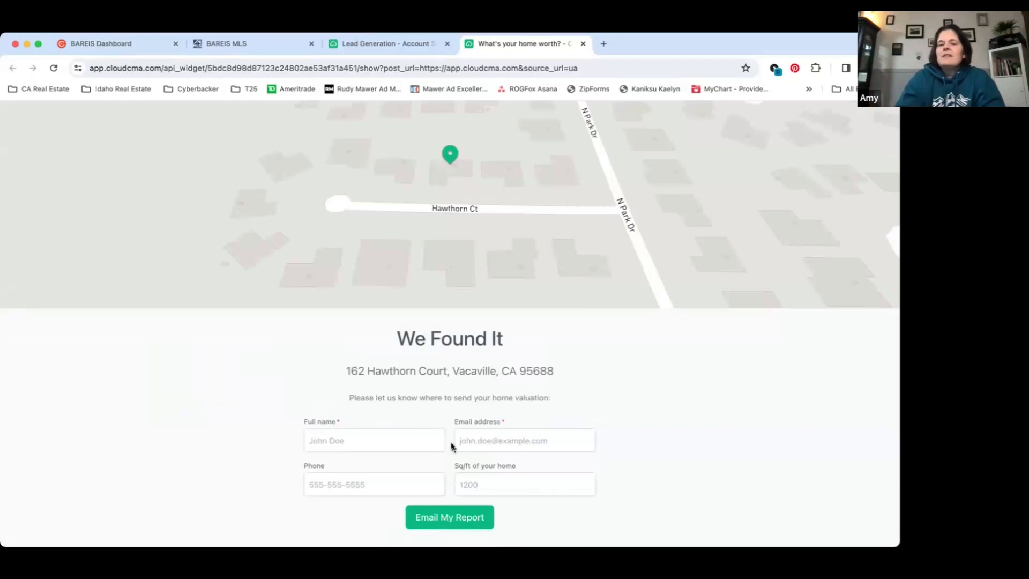
click(397, 437)
key(Escape)
key(Tab)
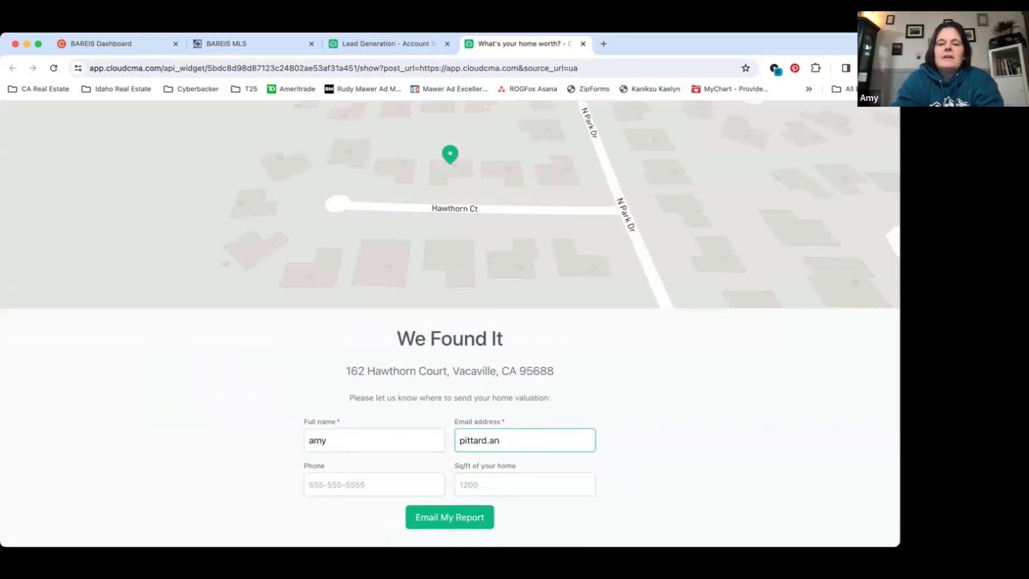
text(my)
key(BackSpace)
key(BackSpace)
key(BackSpace)
text(riddle)
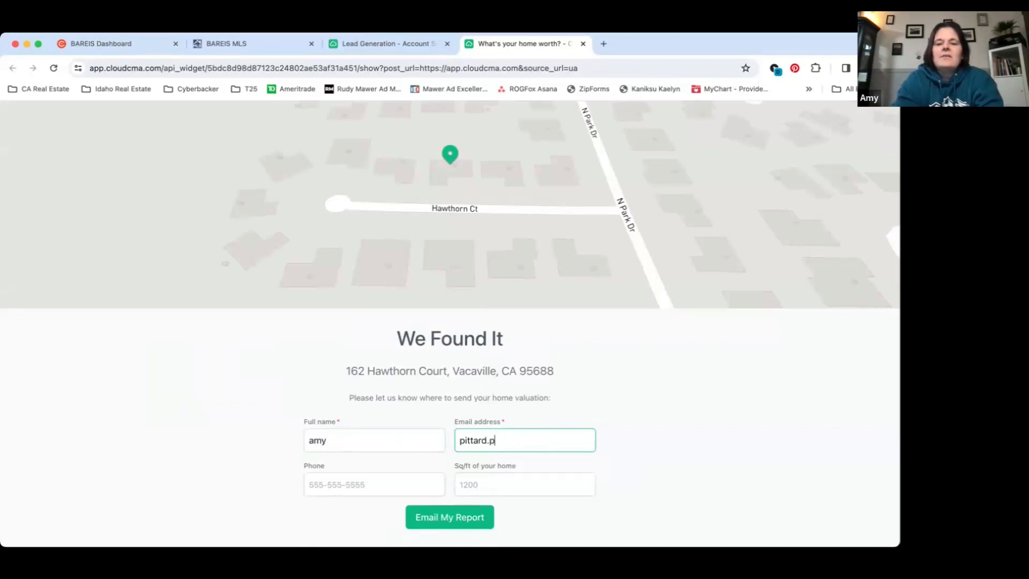
click(541, 469)
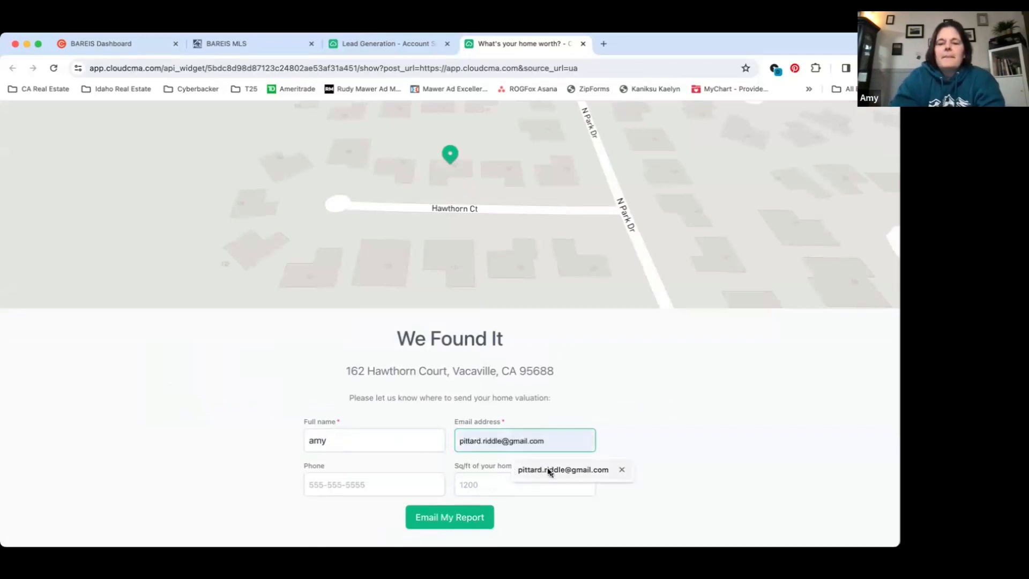
Enter the lead's phone number, set the home's square footage to 2600, and request the report by e-mail
click(375, 493)
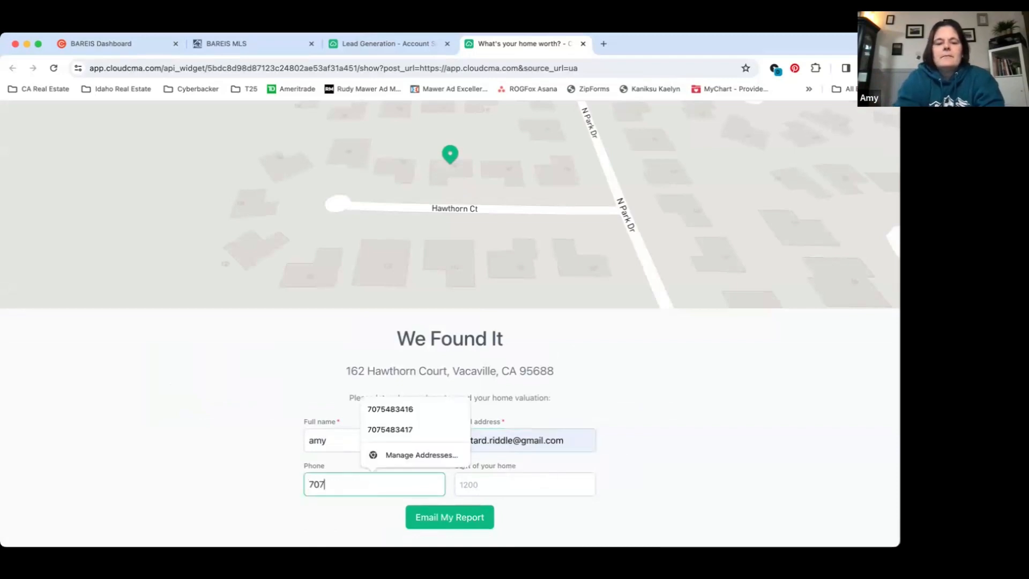
key(Tab)
text(2600)
click(432, 519)
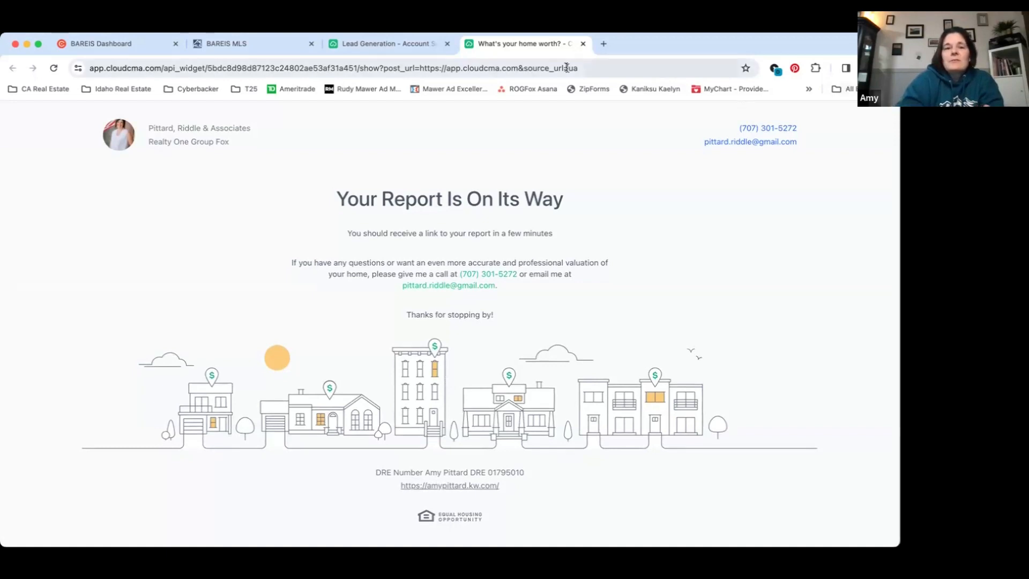
Close the landing page and review the Lead Generation boost and Notifications sections, including the automatic report e-mail option for web leads
click(582, 44)
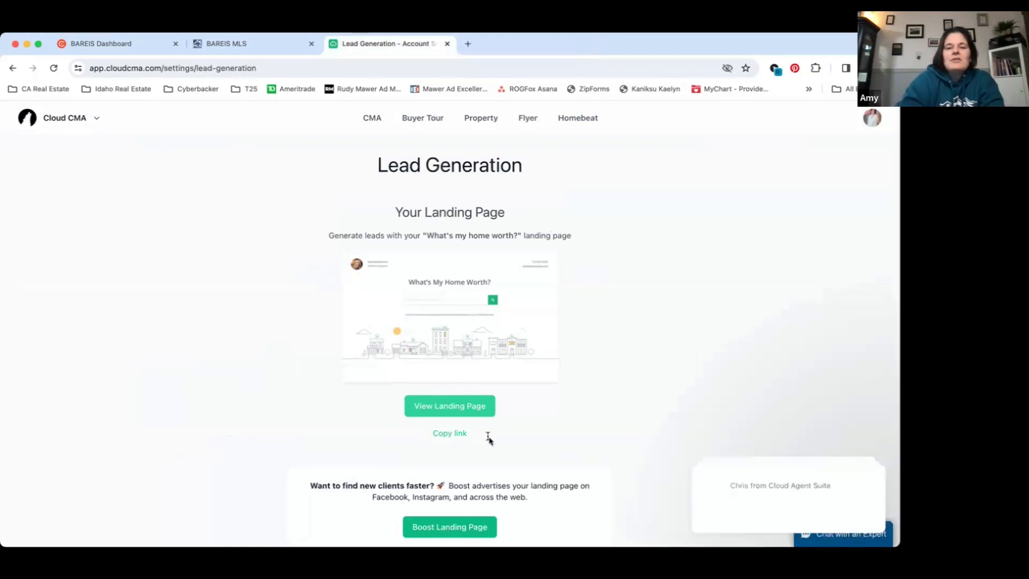
scroll(488, 439, down, 4)
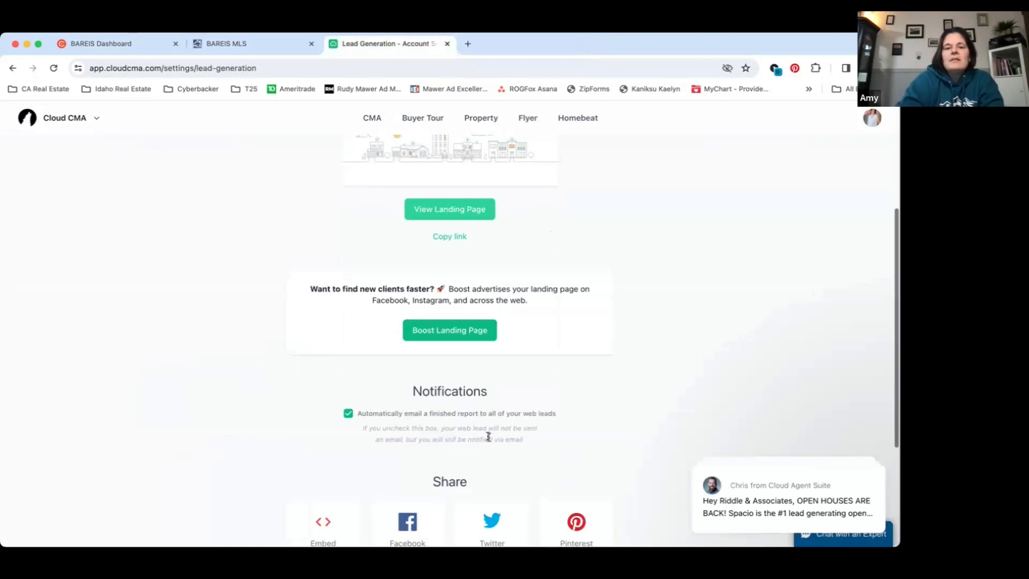
scroll(460, 351, up, 2)
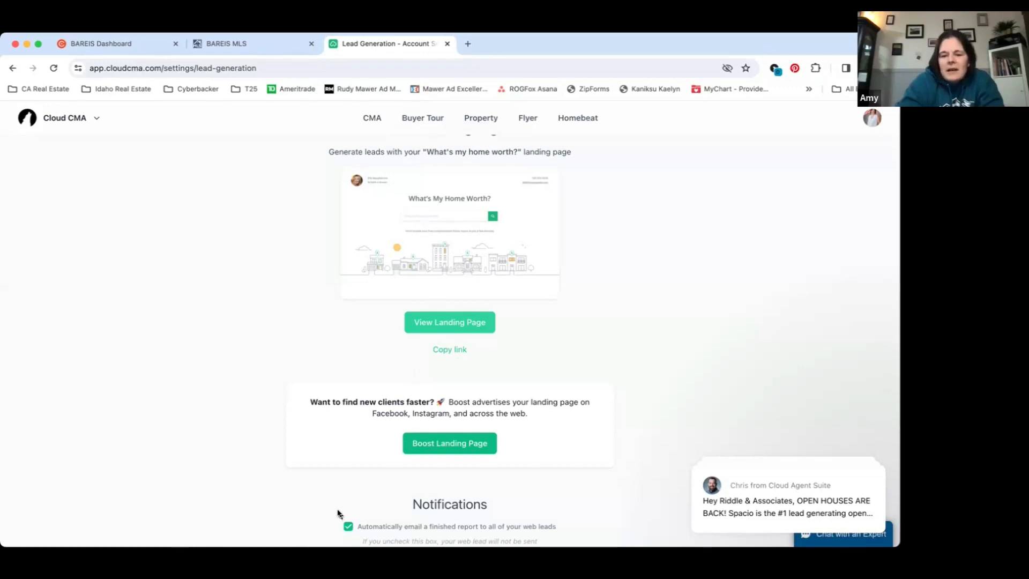
scroll(394, 519, down, 1)
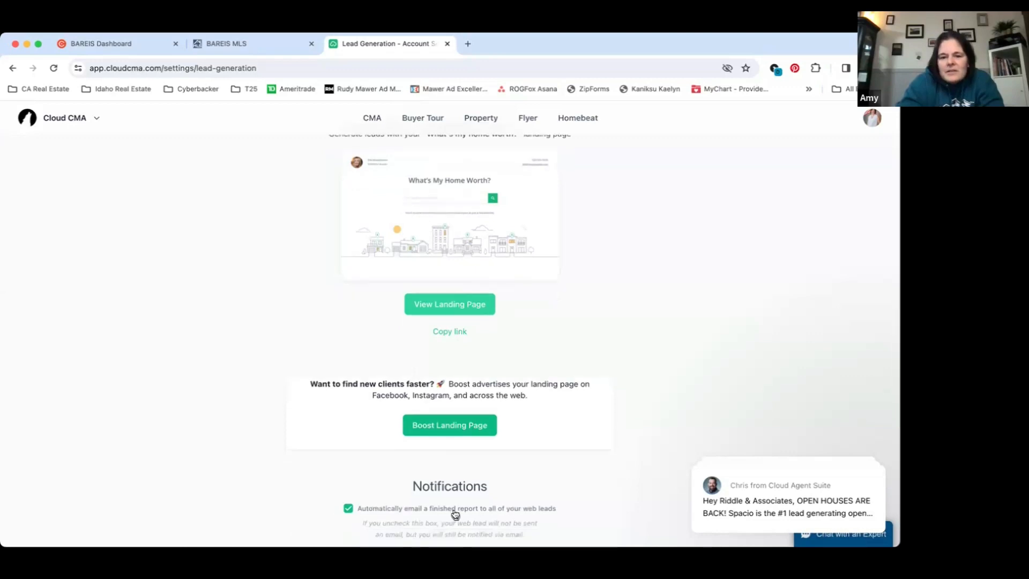
scroll(476, 515, down, 2)
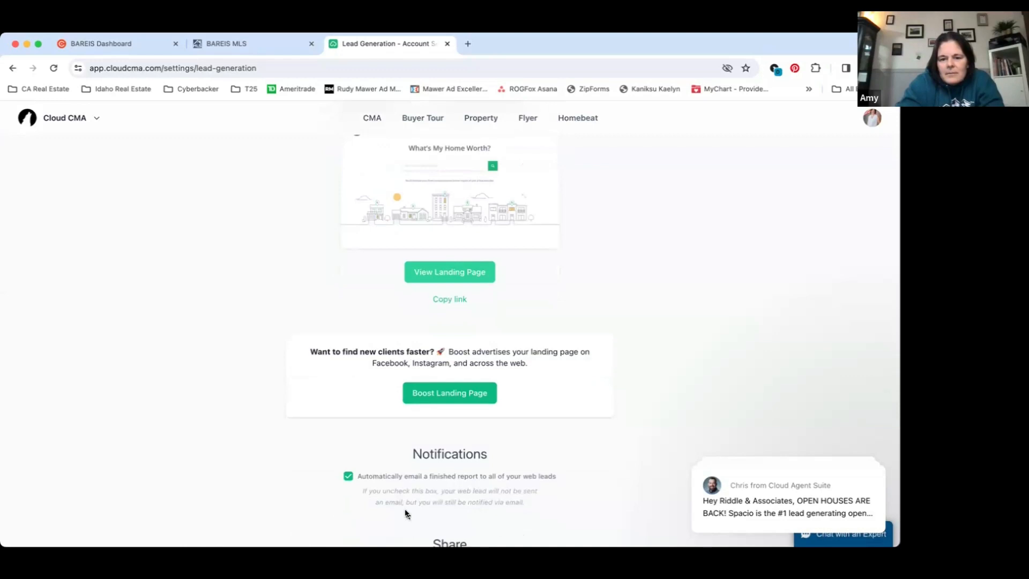
scroll(407, 512, down, 1)
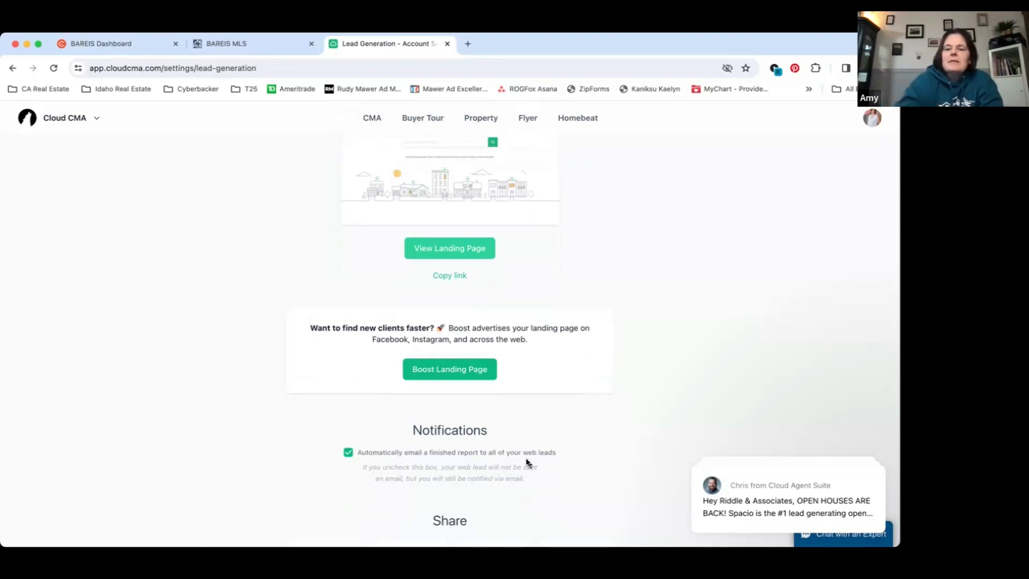
Review the new-lead notification e-mail from Cloud CMA, including the lead's contact details, recommended next steps and quick CMA summary
mouse_move(791, 528)
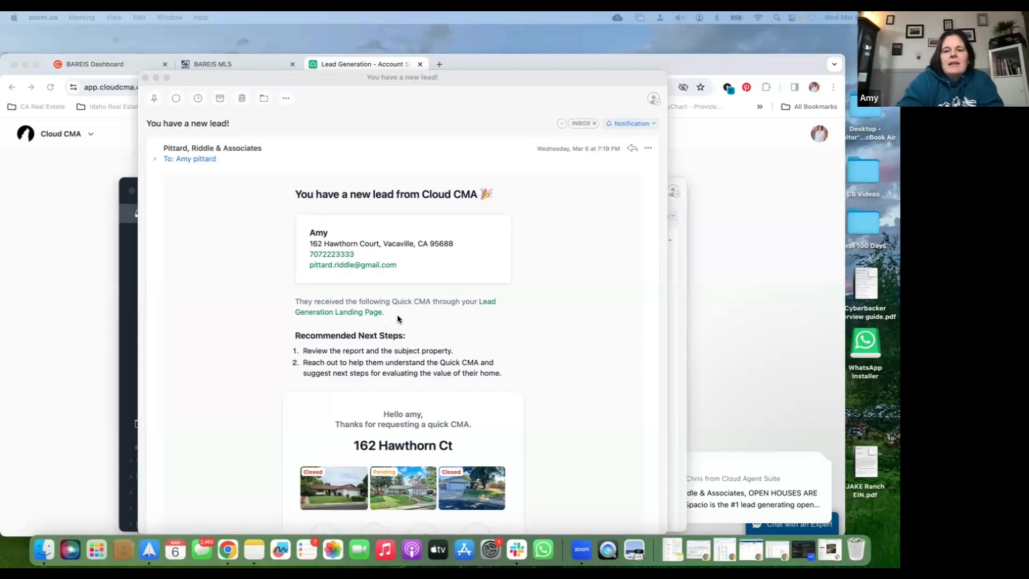
scroll(398, 319, down, 1)
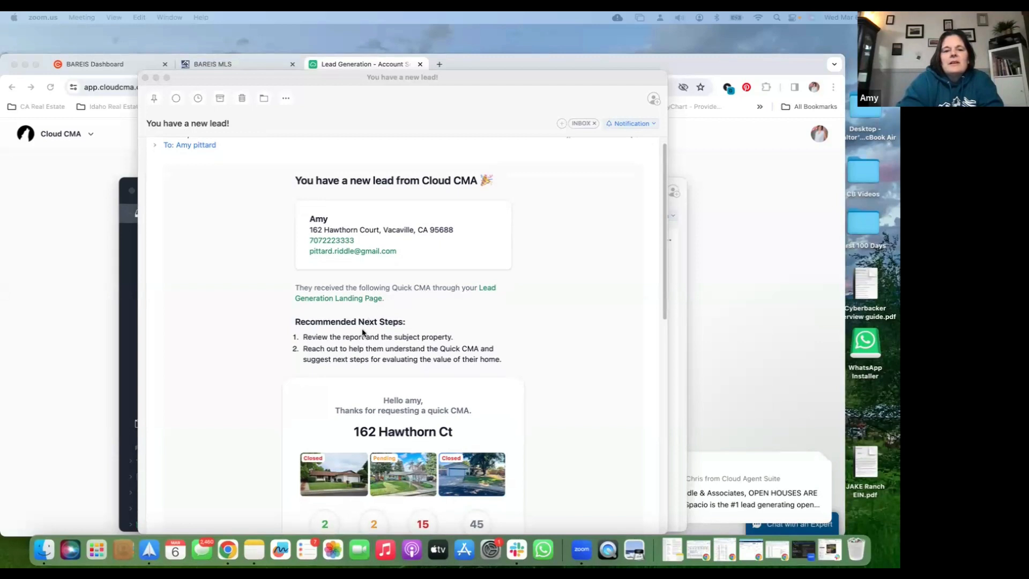
scroll(363, 333, down, 6)
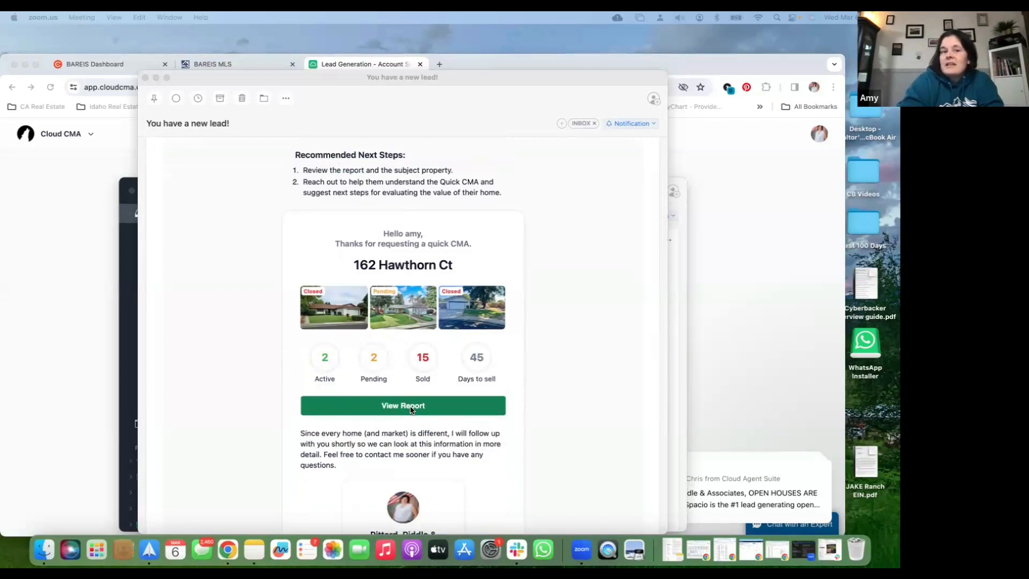
scroll(305, 345, down, 3)
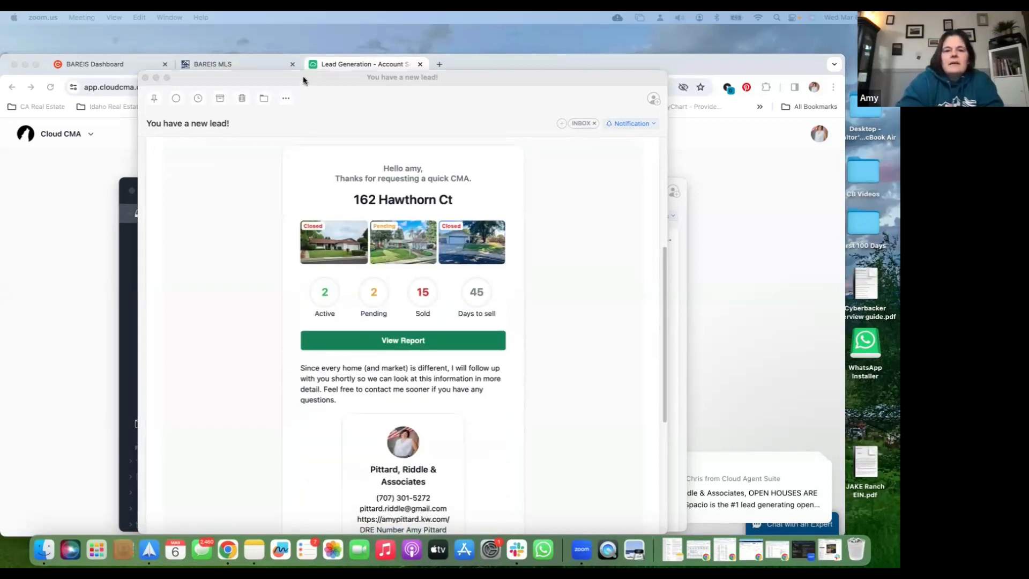
Open the "Your Complimentary CMA" e-mail sent to the lead and review its property summary and agent contact card
double_click(362, 295)
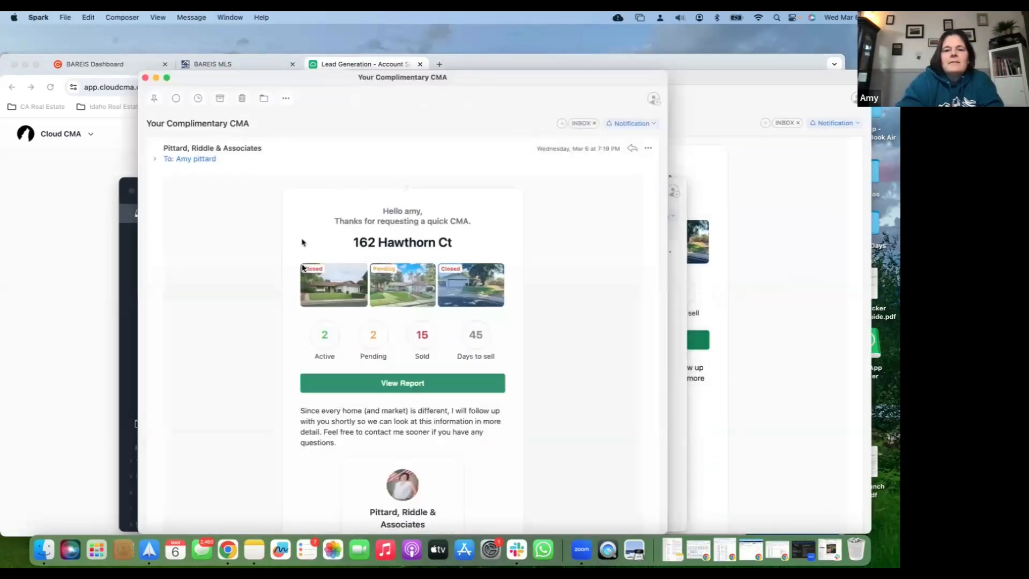
scroll(321, 274, down, 1)
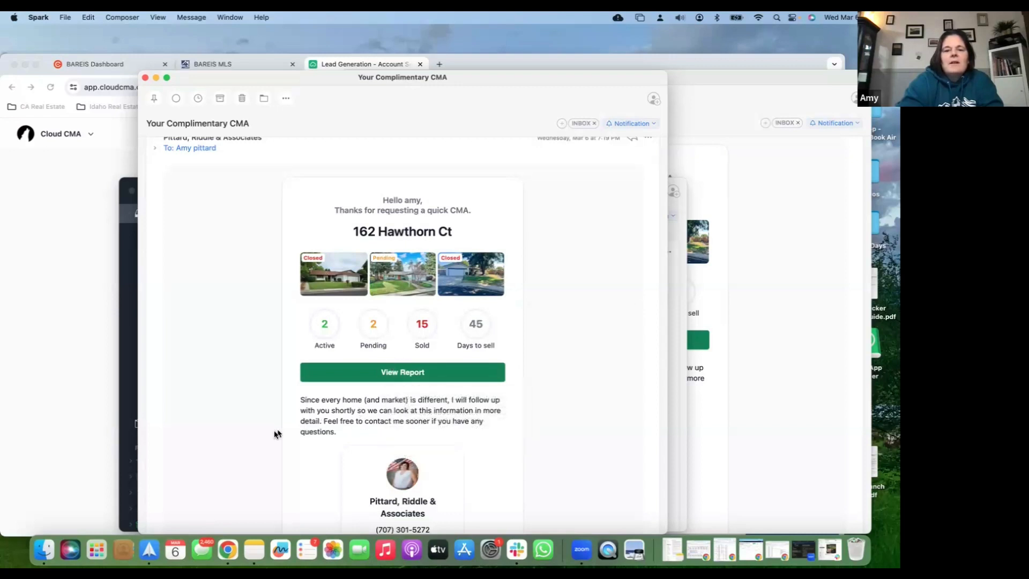
scroll(277, 433, down, 2)
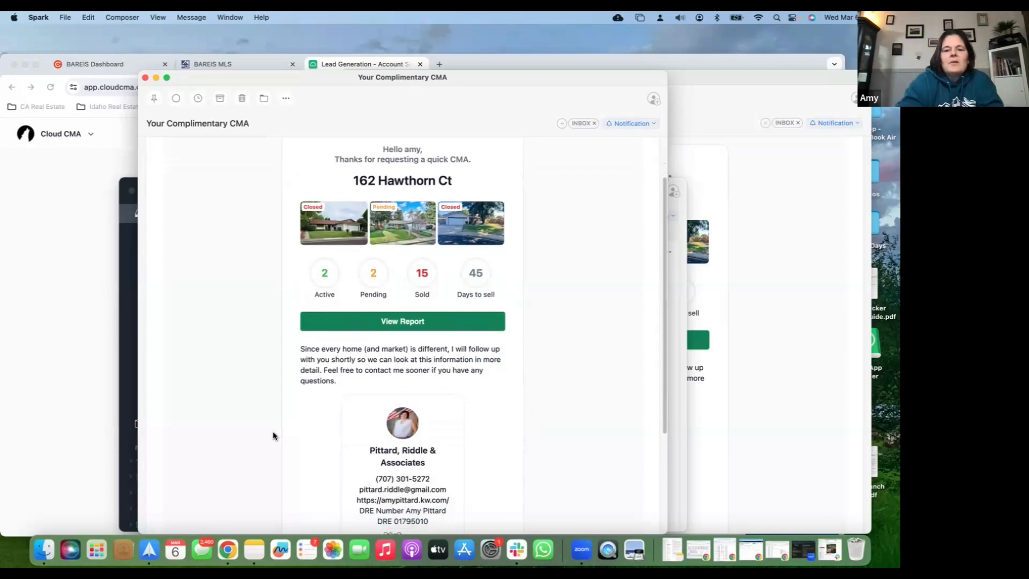
scroll(273, 435, down, 3)
scroll(273, 435, up, 4)
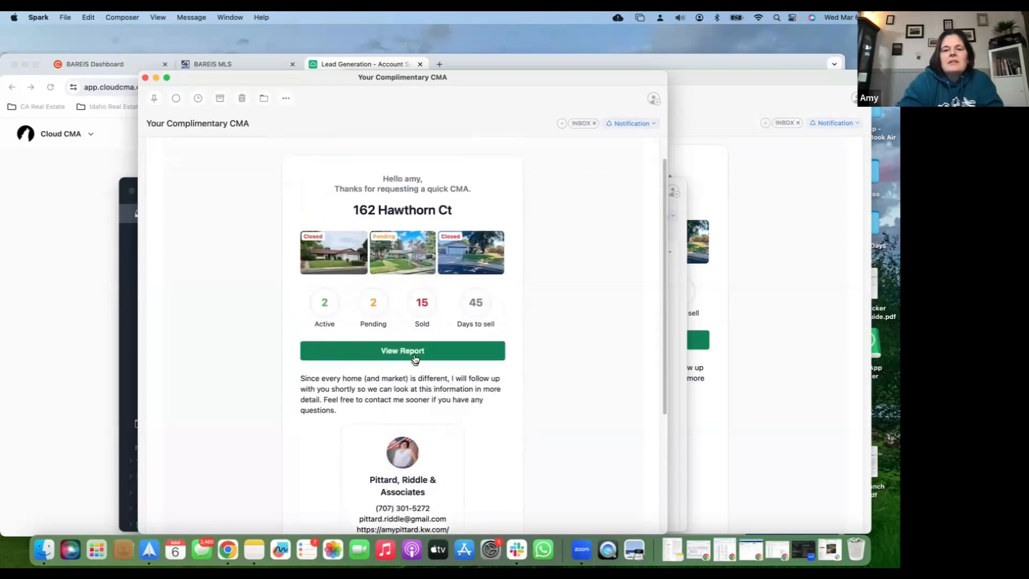
Open the live Quick CMA report from the lead's e-mail and look over its overview sections
click(416, 357)
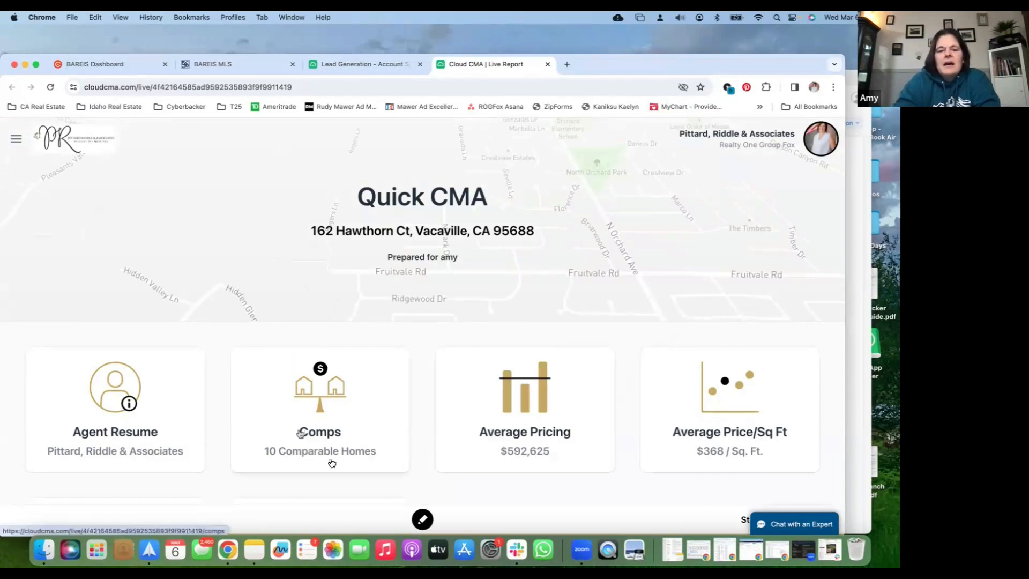
scroll(395, 450, down, 1)
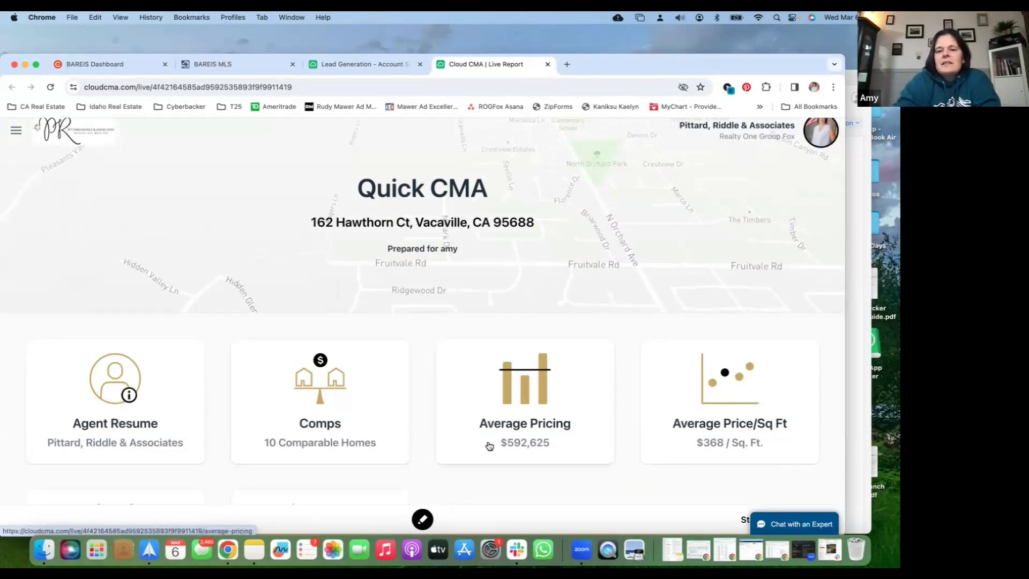
scroll(489, 445, down, 5)
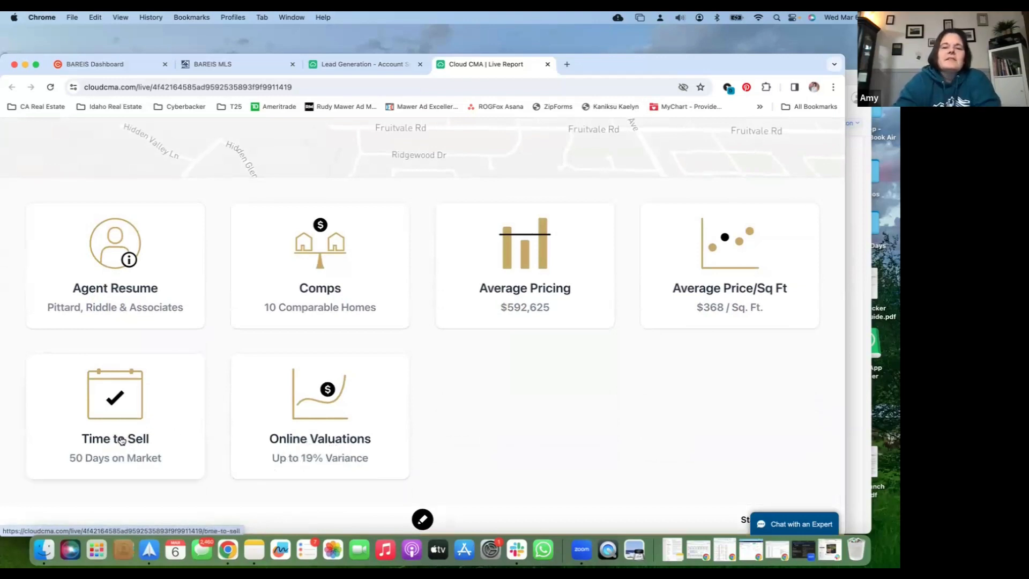
Open the report's Comps section, compare the comparable homes side by side with the subject property, and return to the report overview
click(310, 298)
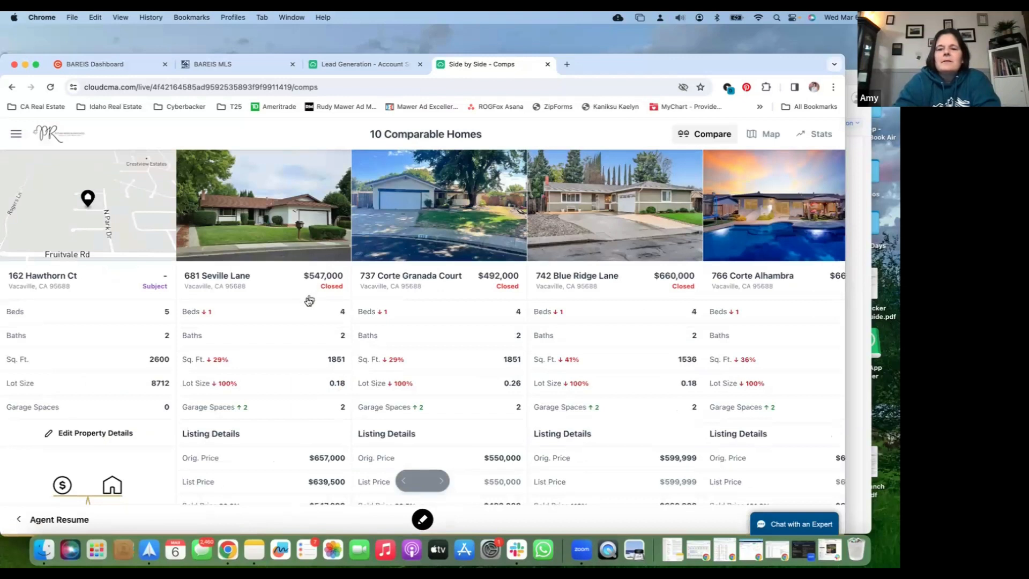
scroll(300, 327, down, 2)
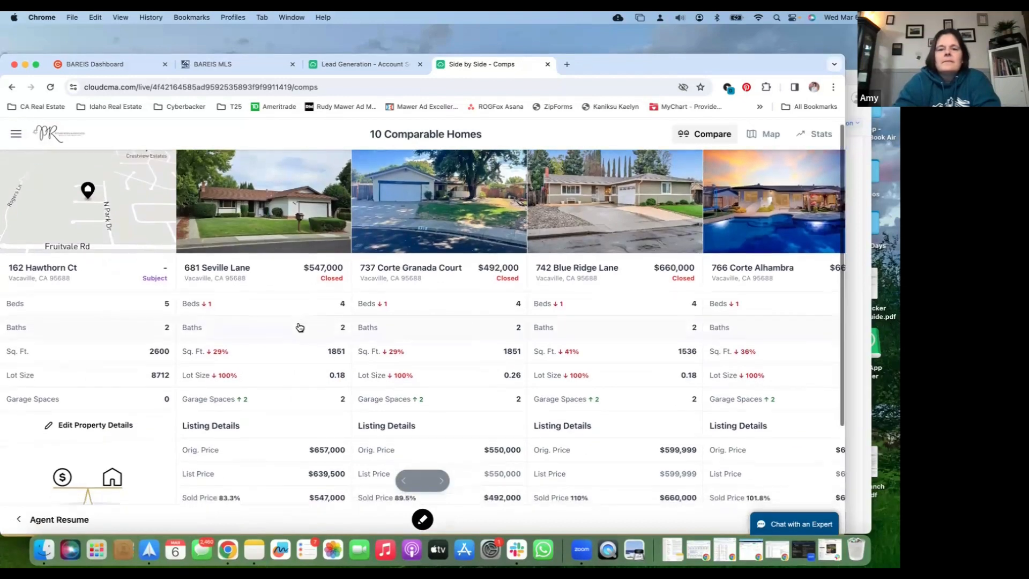
scroll(299, 326, down, 2)
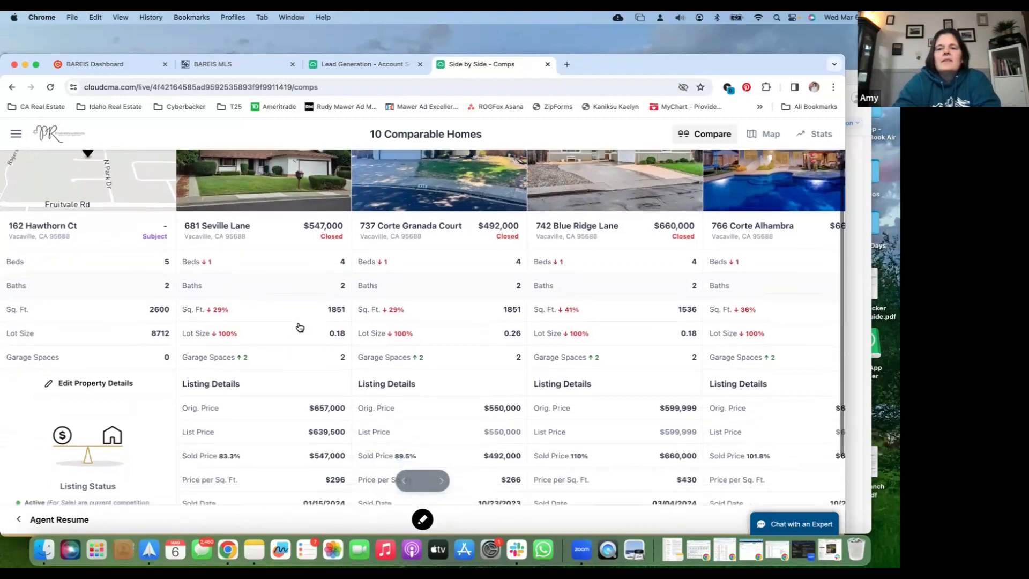
scroll(299, 327, right, 6)
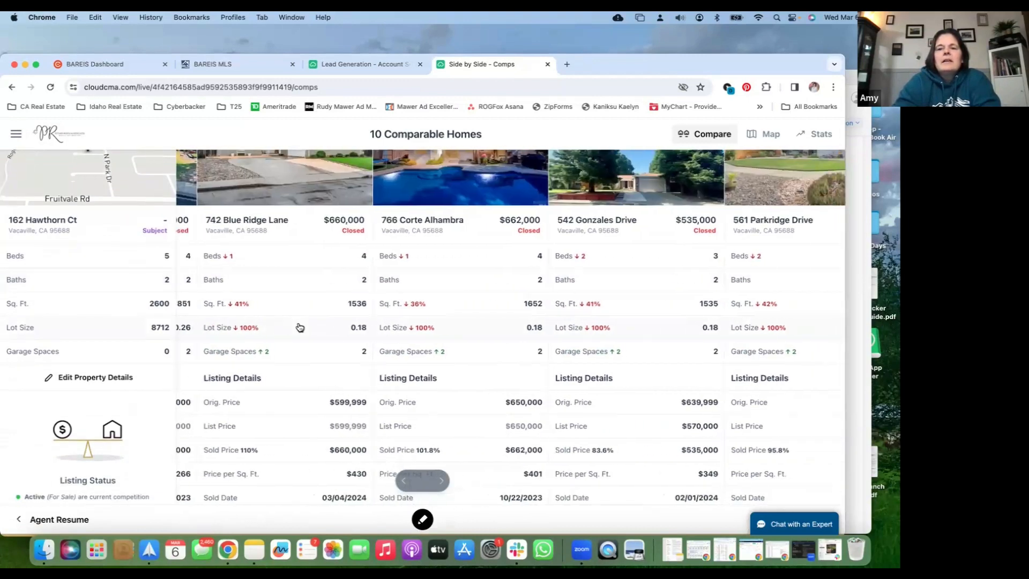
scroll(299, 327, right, 4)
scroll(299, 327, up, 5)
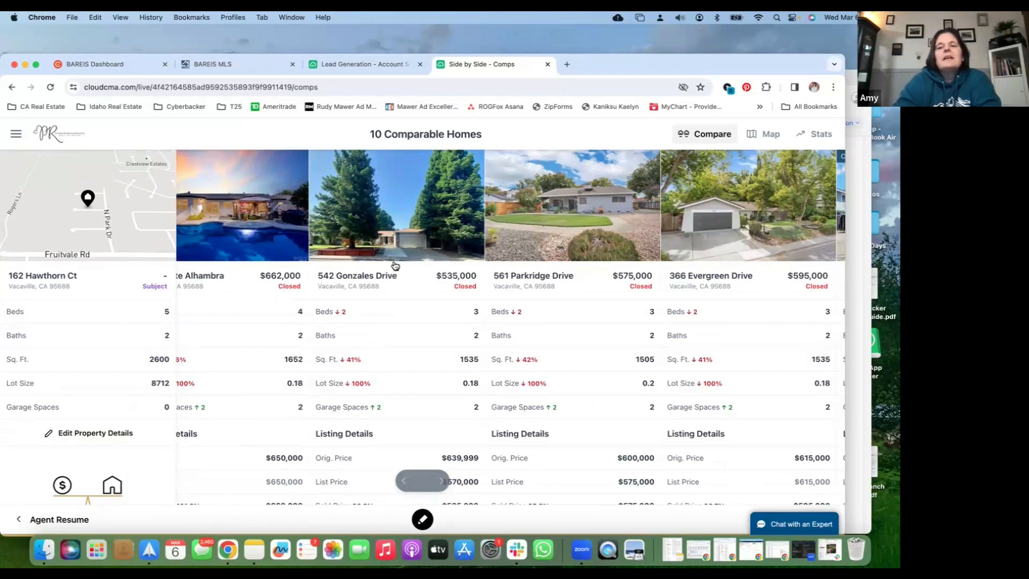
scroll(447, 257, right, 5)
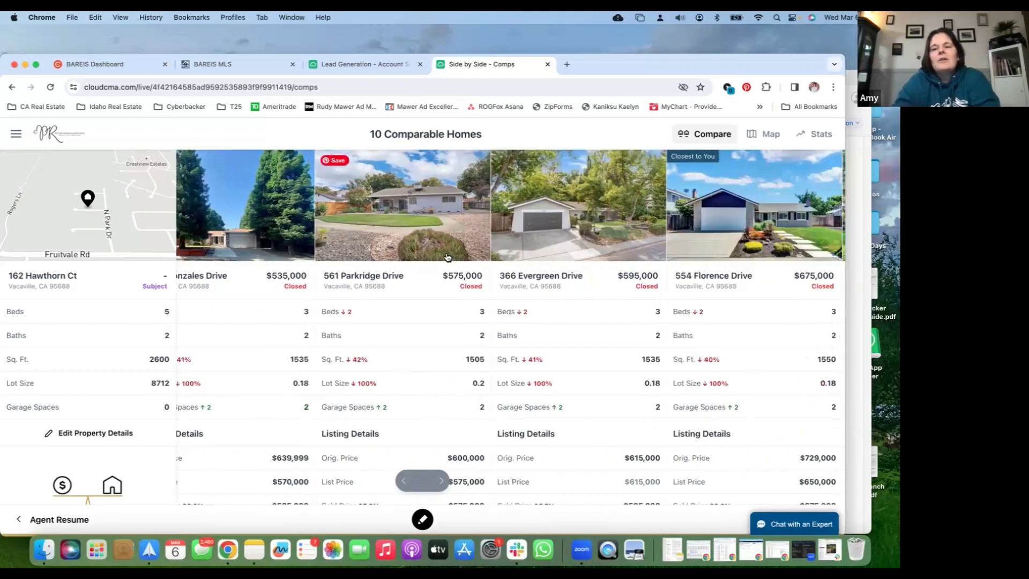
scroll(447, 257, right, 5)
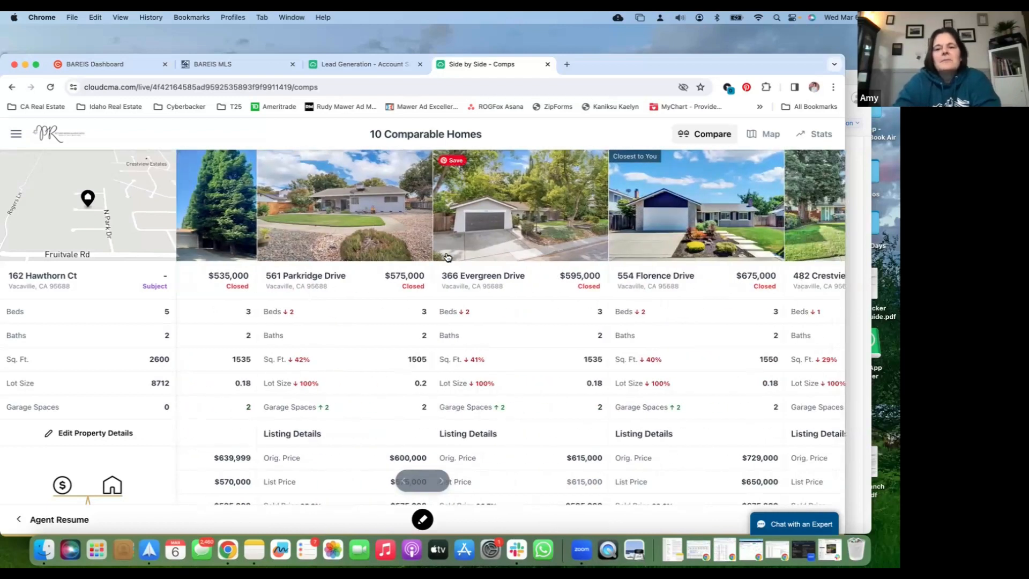
scroll(447, 257, right, 5)
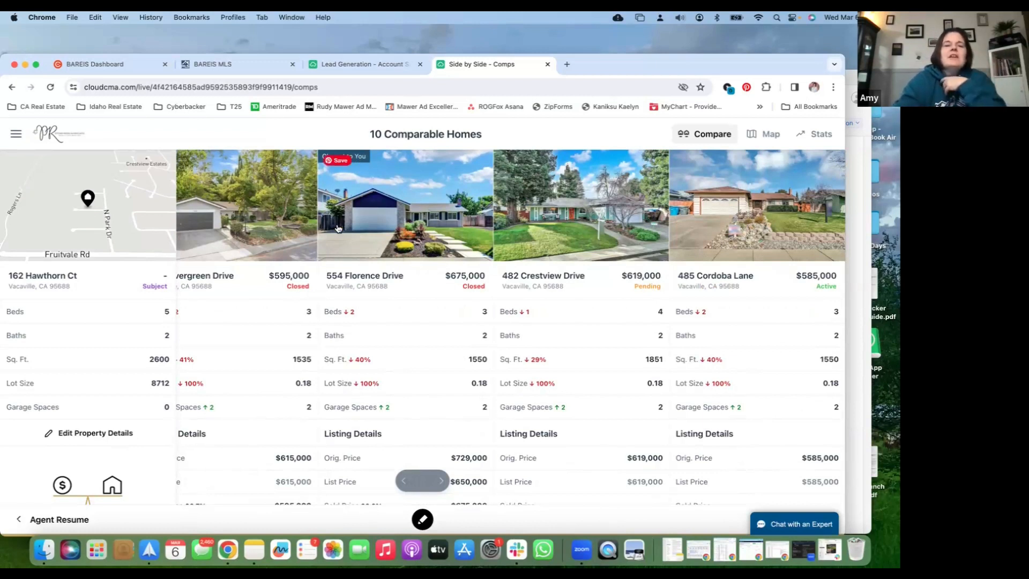
scroll(337, 228, left, 2)
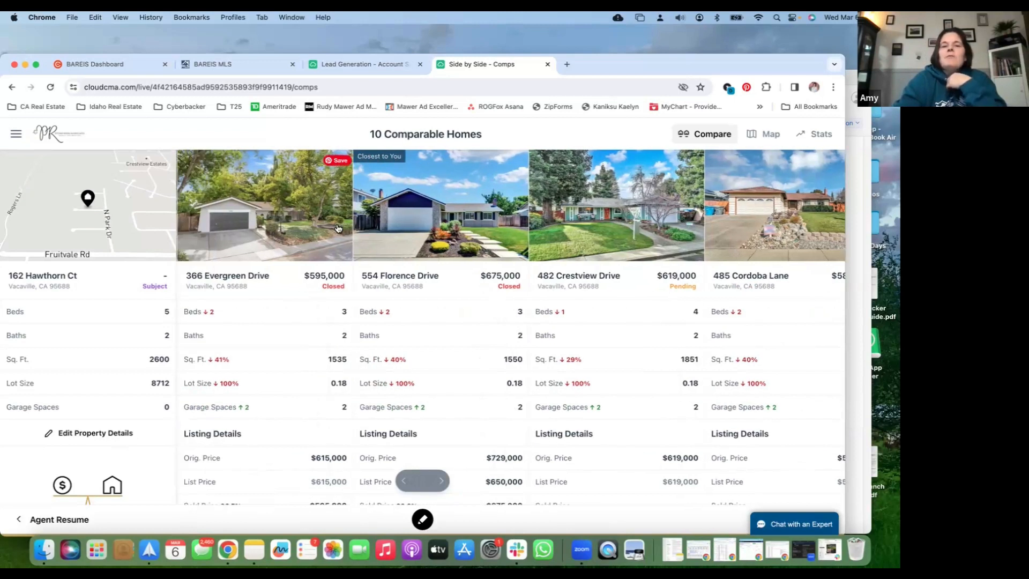
scroll(337, 228, left, 10)
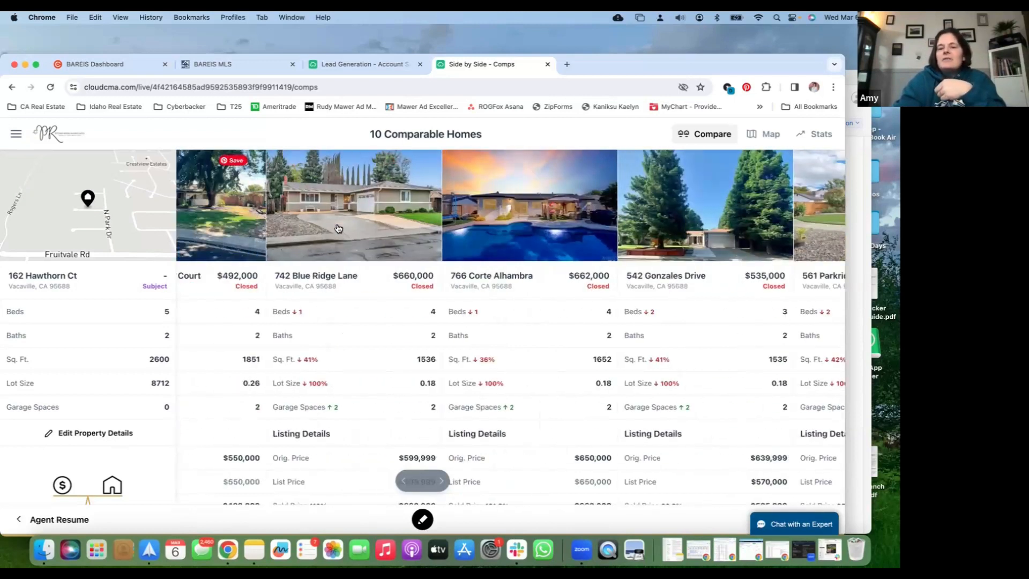
scroll(337, 229, left, 8)
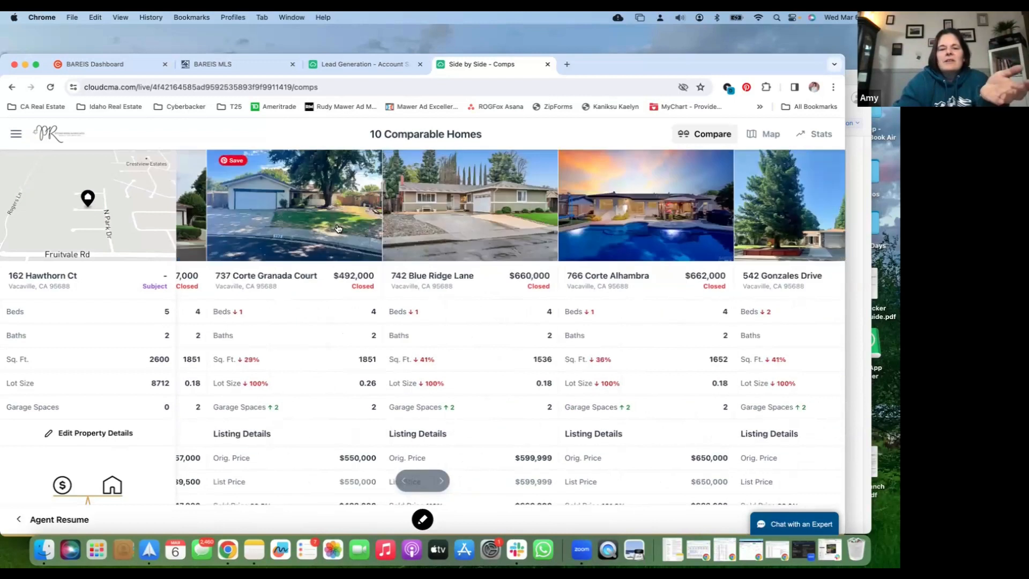
scroll(337, 228, left, 6)
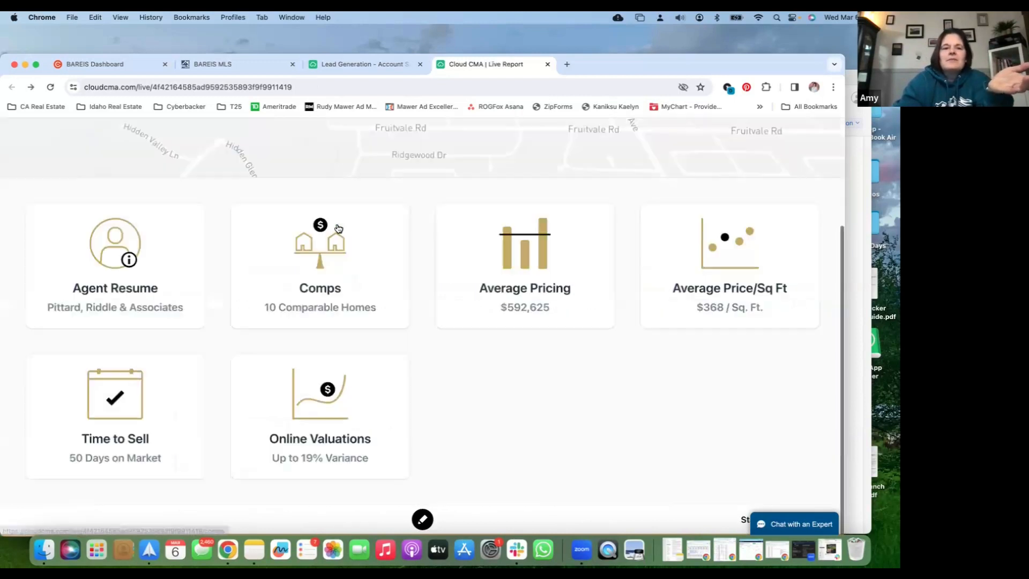
scroll(358, 258, up, 5)
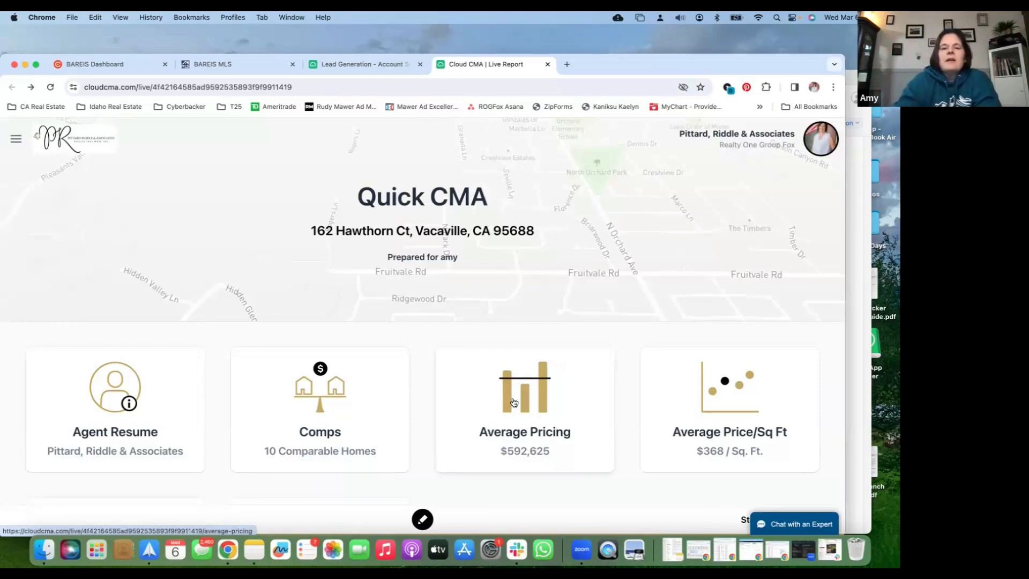
Return to the Lead Generation settings, leave automatic e-mailing of finished reports to web leads enabled, and close the settings page
click(368, 63)
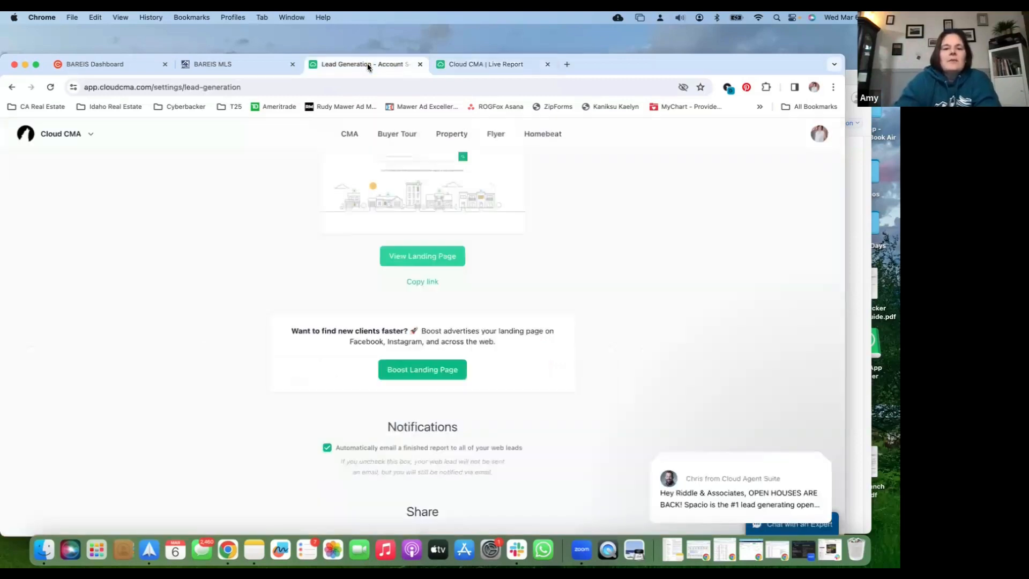
click(327, 446)
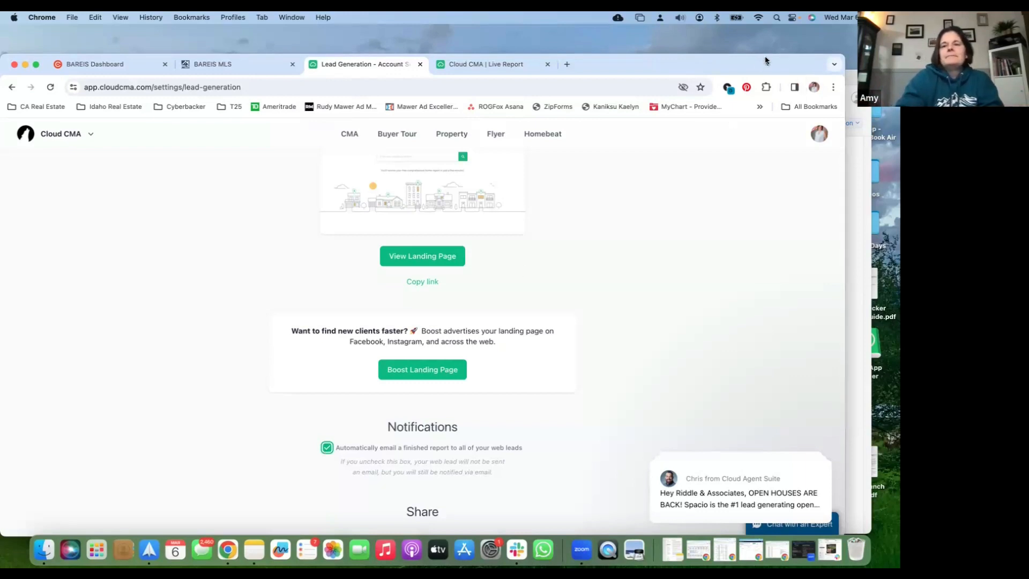
drag(766, 57, 767, 63)
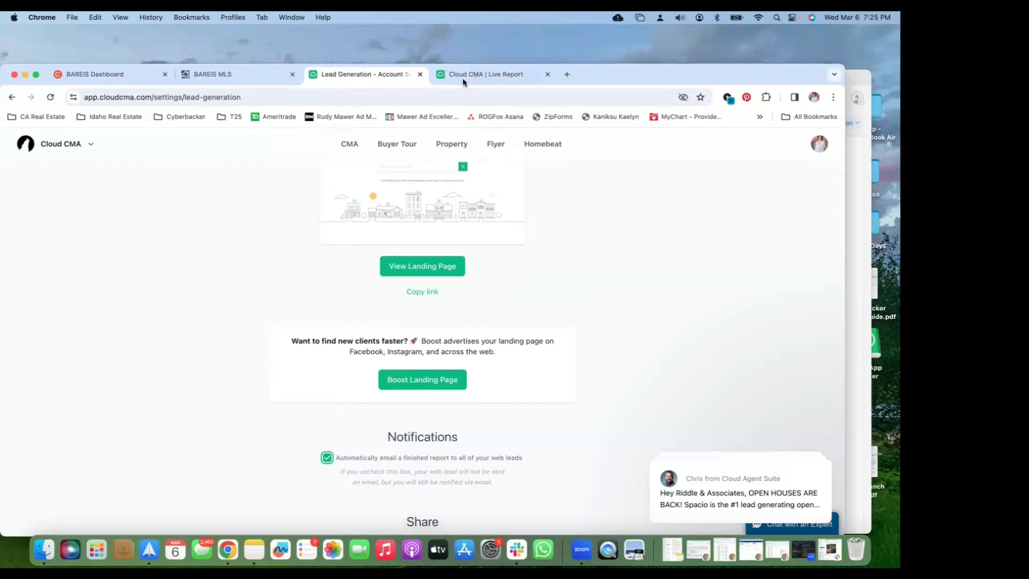
click(420, 75)
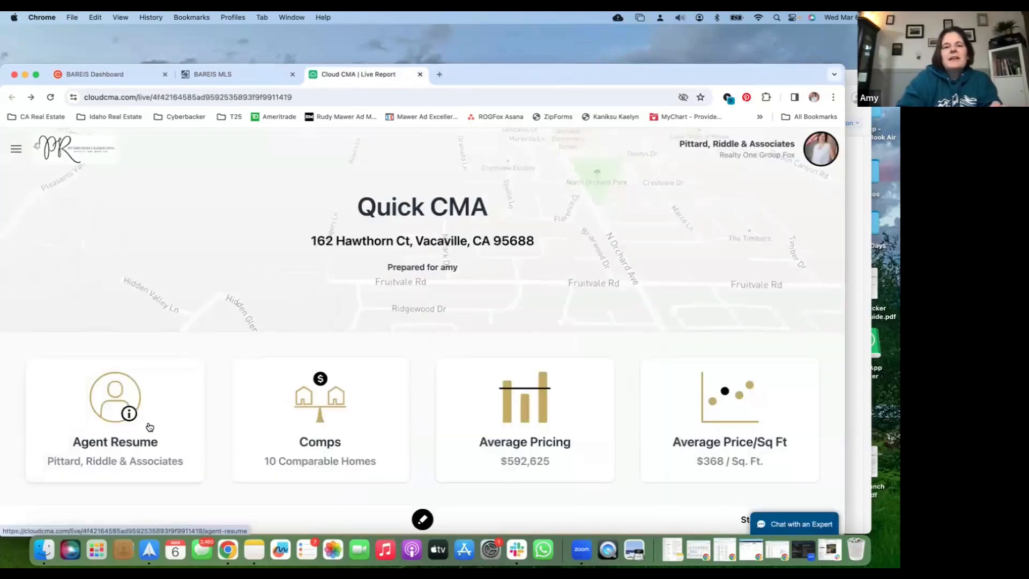
Open the report's Time to Sell section, examine the days-on-market chart, and go back to the report overview
scroll(150, 427, down, 1)
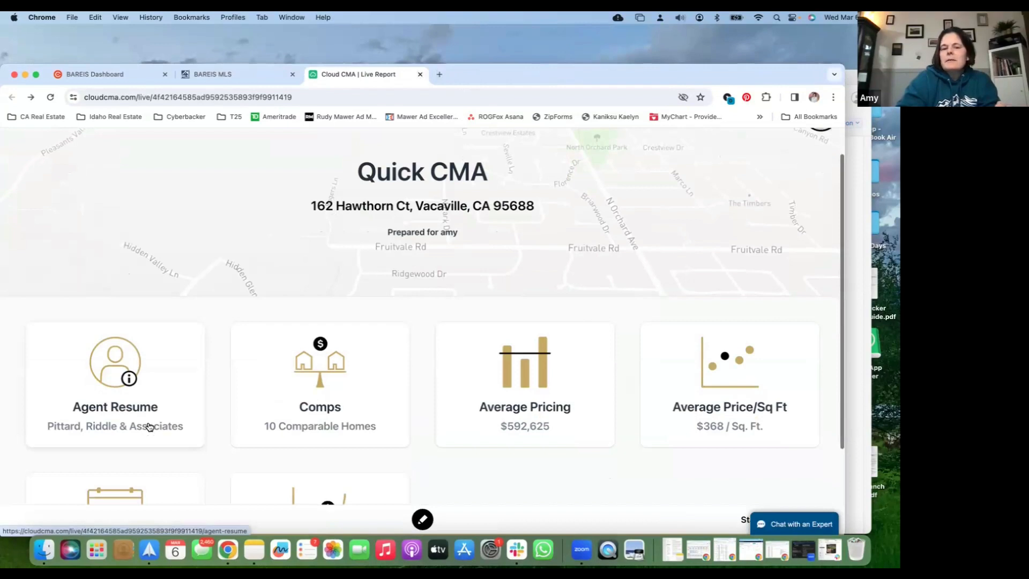
scroll(150, 427, down, 3)
click(136, 433)
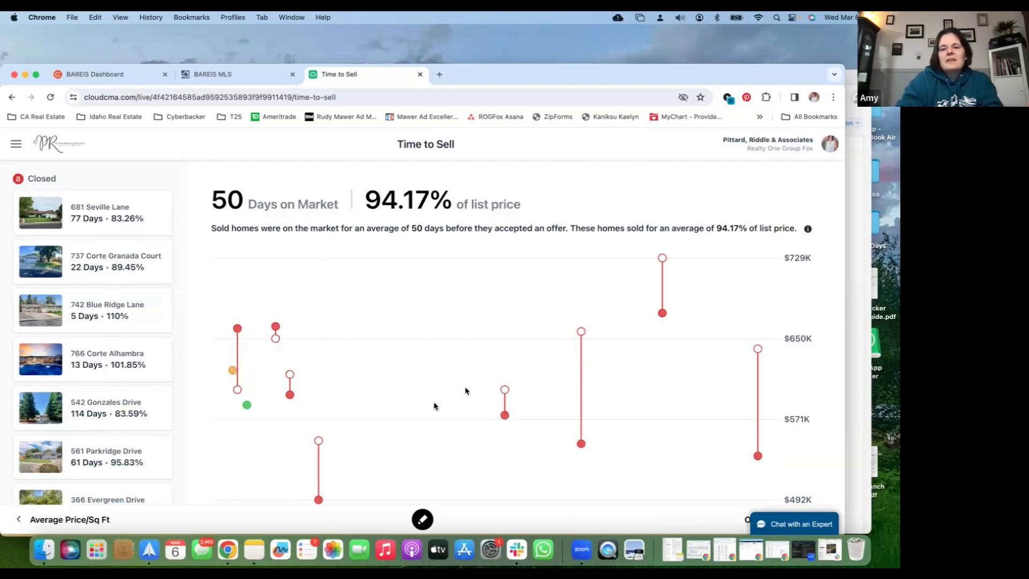
scroll(434, 404, down, 3)
scroll(434, 406, up, 3)
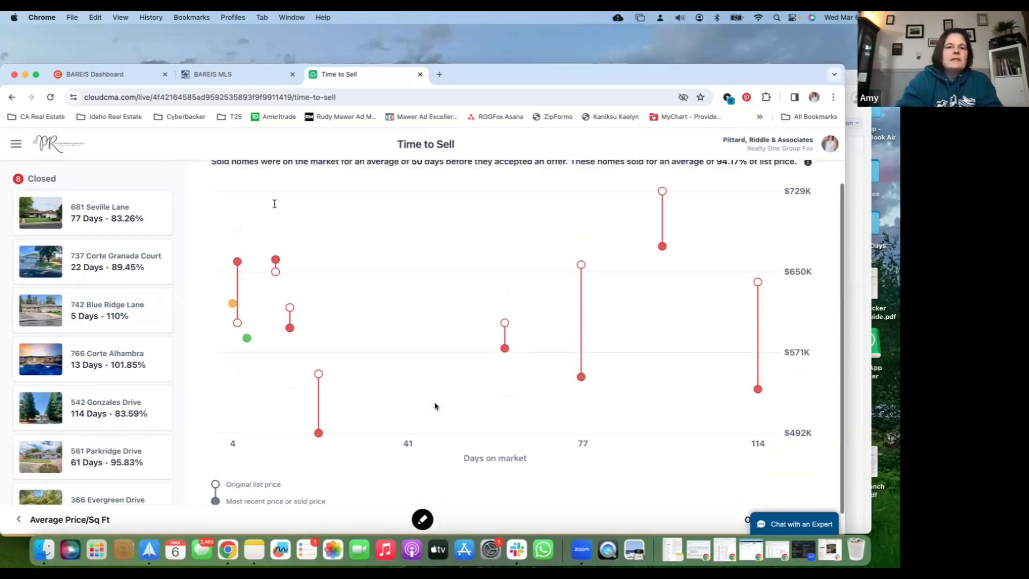
click(10, 98)
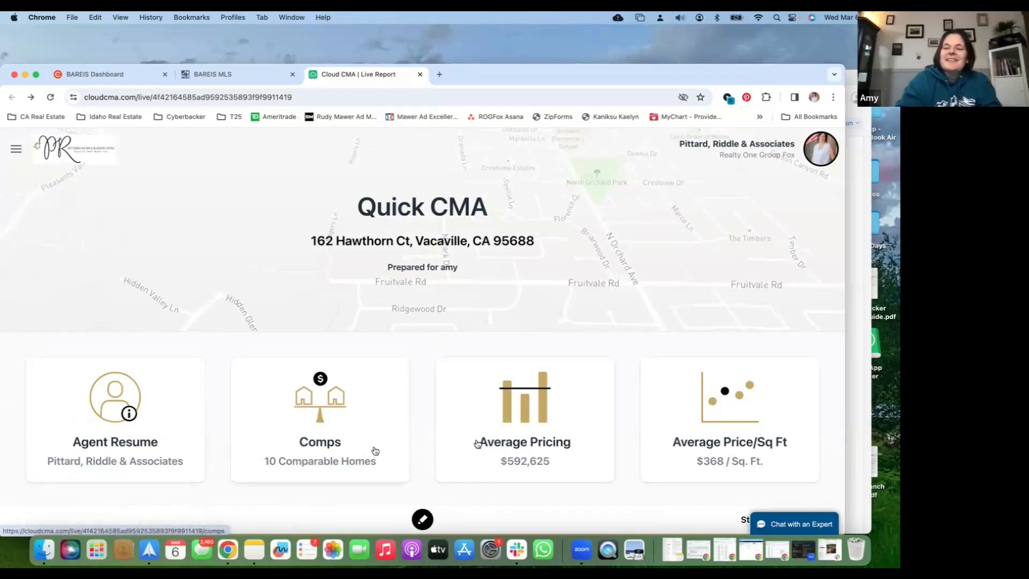
Open the report's Online Valuations section and examine how the Zestimates compare with the sold prices of the closed homes
scroll(320, 419, down, 5)
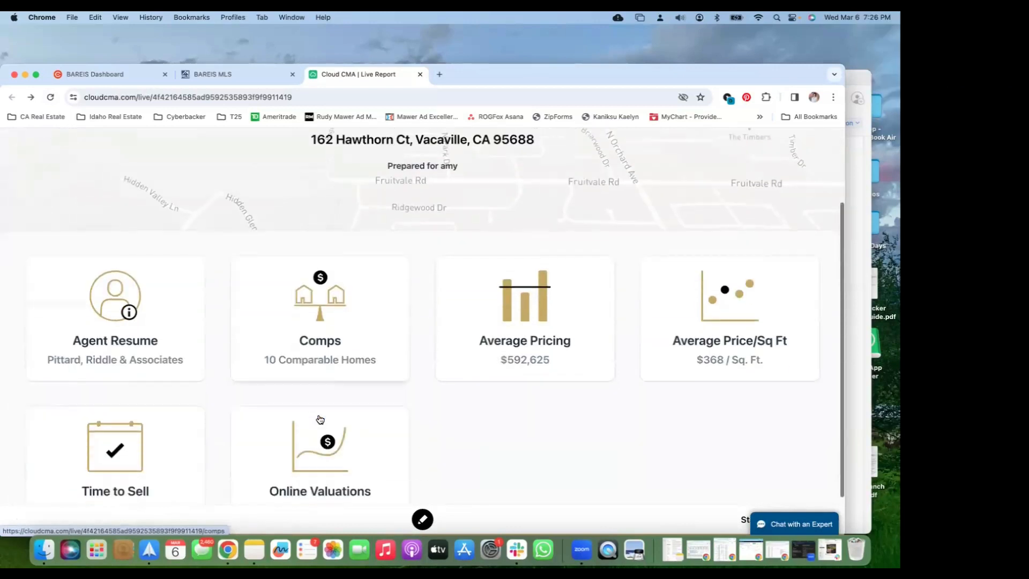
click(320, 419)
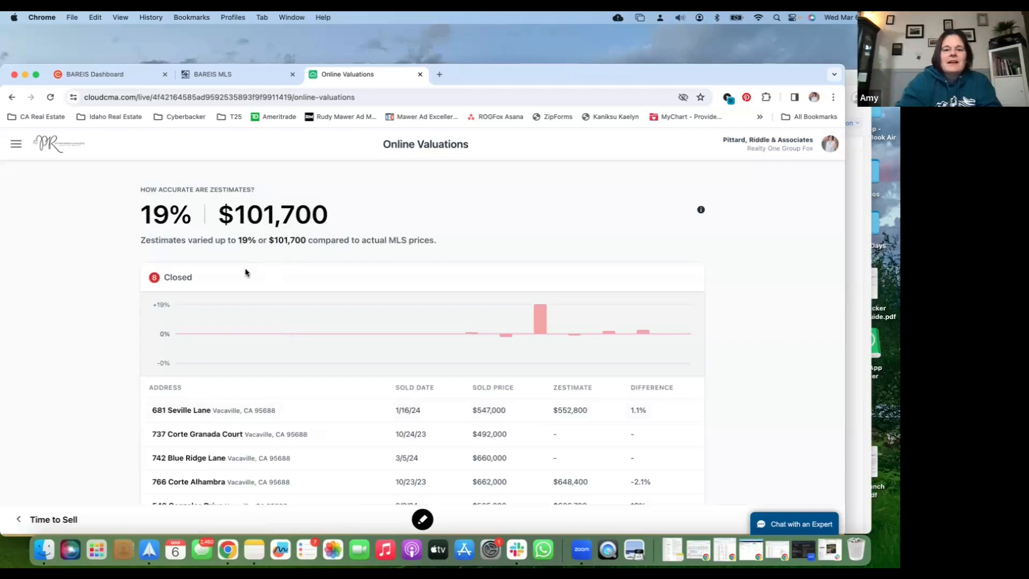
scroll(246, 274, down, 3)
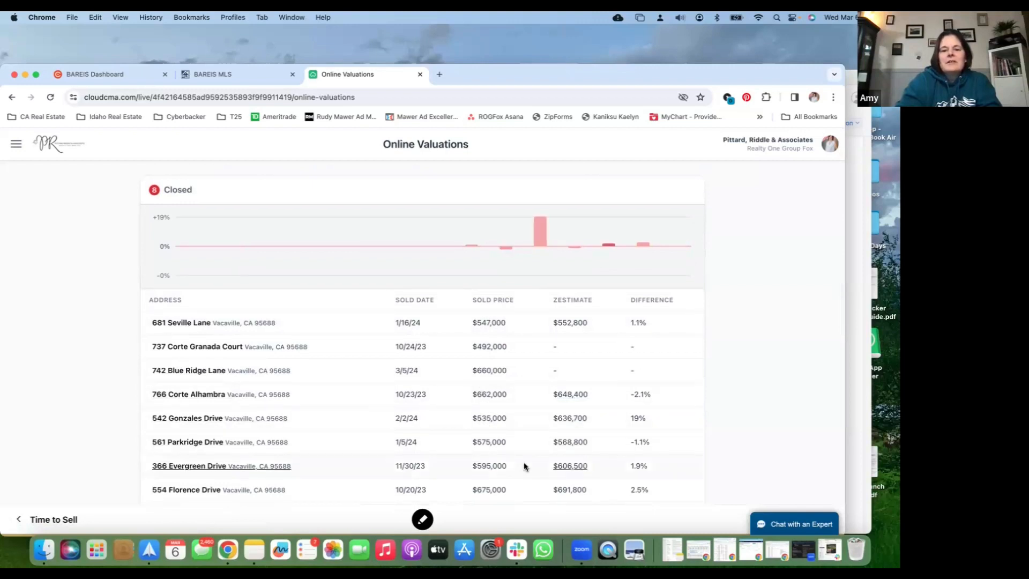
Examine the rest of the Zestimate comparison, including the averages and pending listing, and close the live report
scroll(524, 466, down, 3)
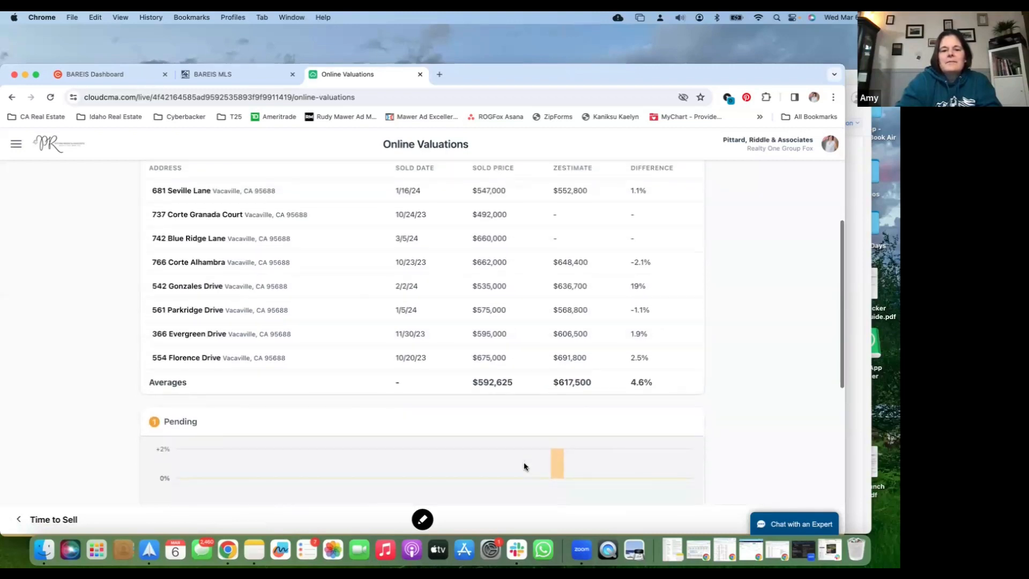
scroll(524, 466, down, 5)
scroll(523, 466, up, 10)
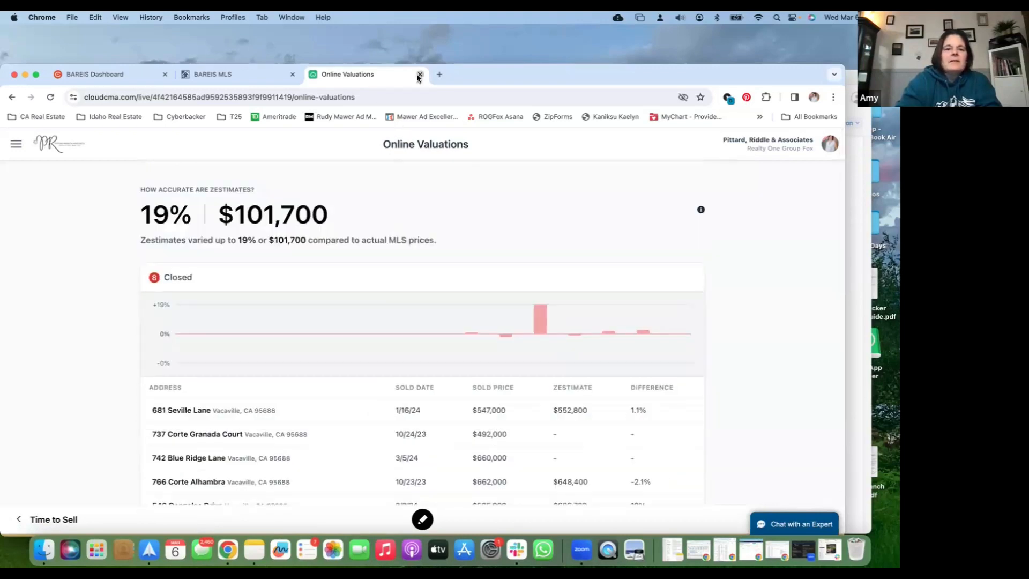
click(419, 74)
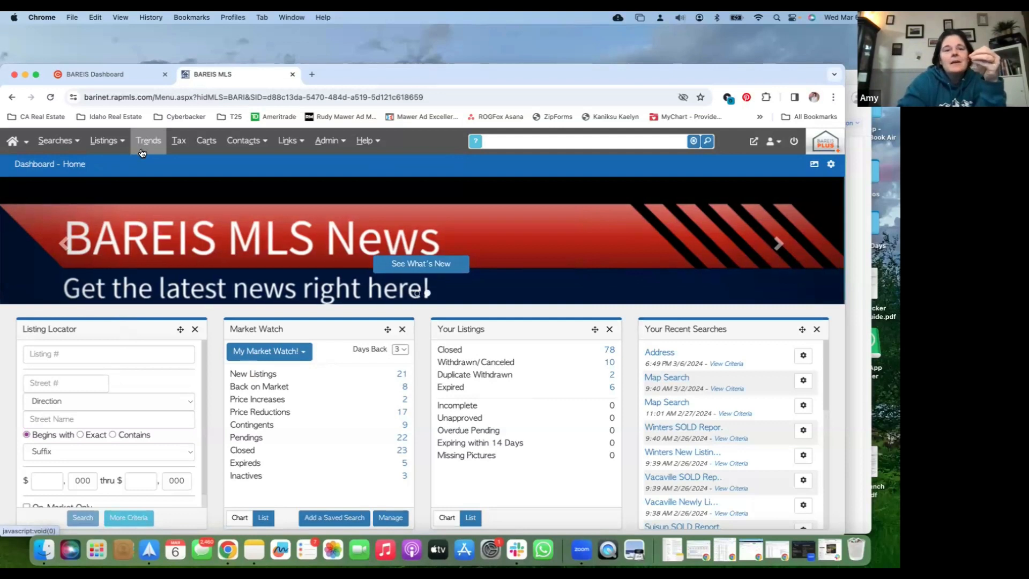
Open the Interactive Map search in BAREIS MLS
click(67, 142)
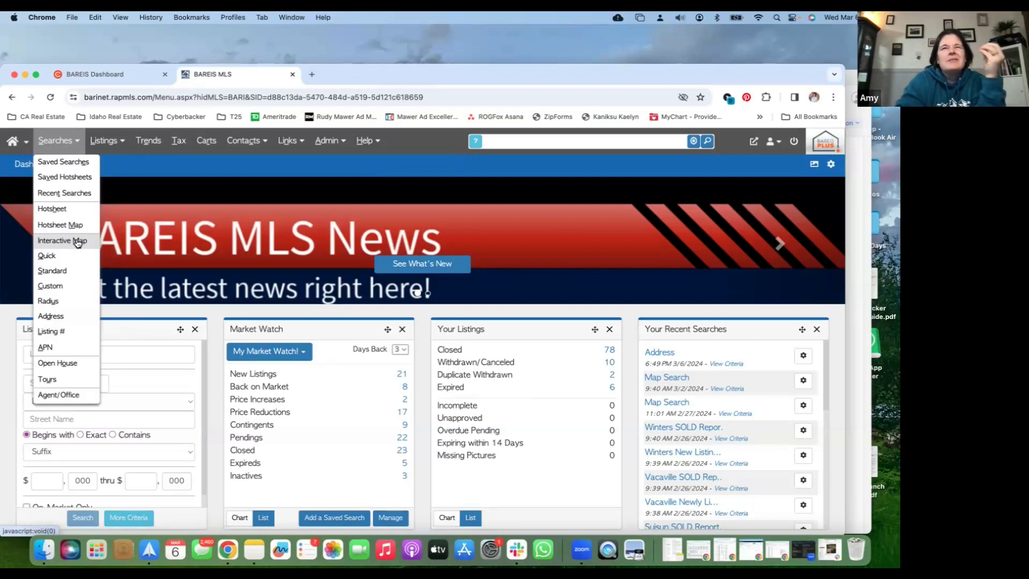
click(78, 242)
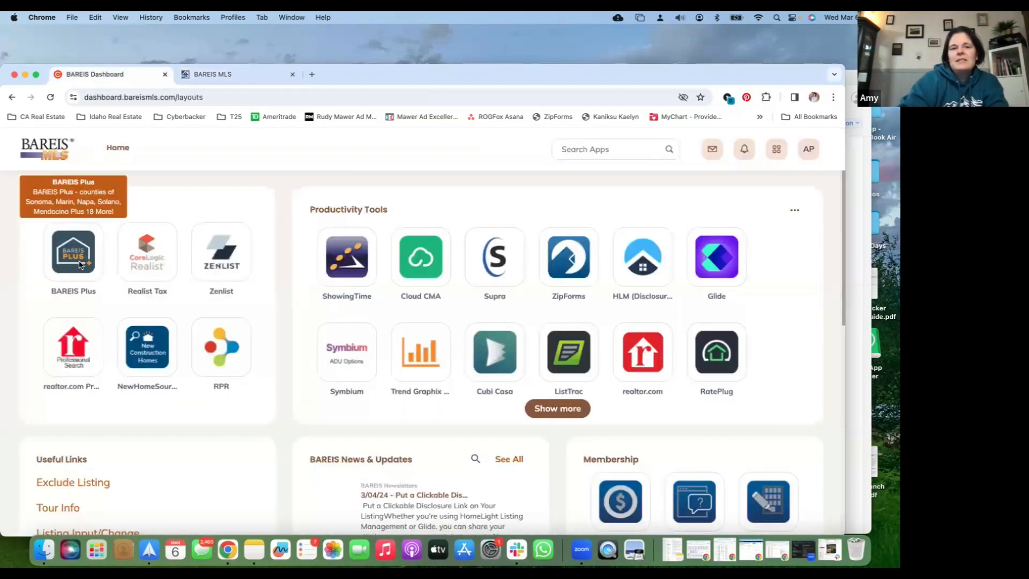
click(256, 81)
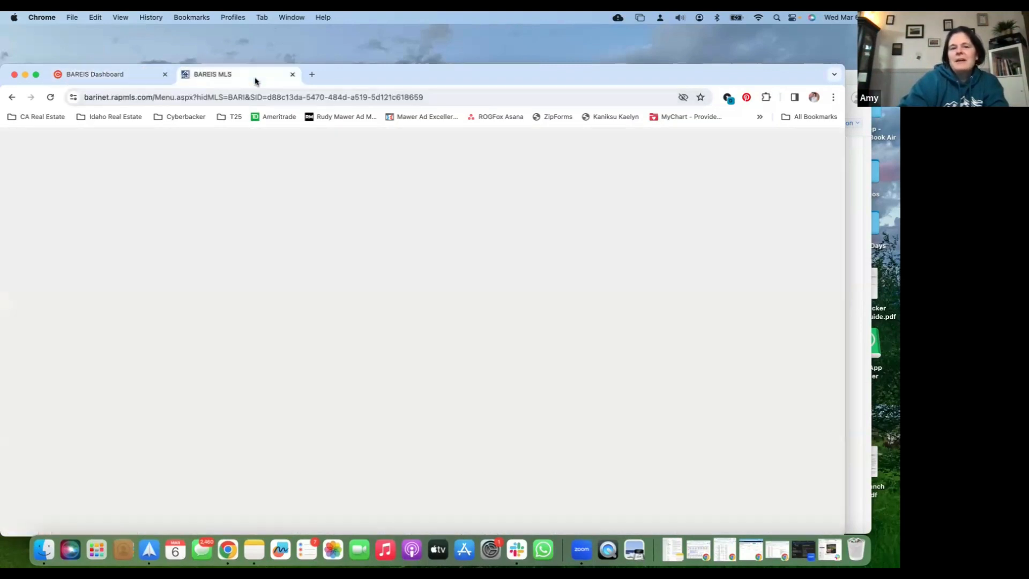
mouse_move(245, 140)
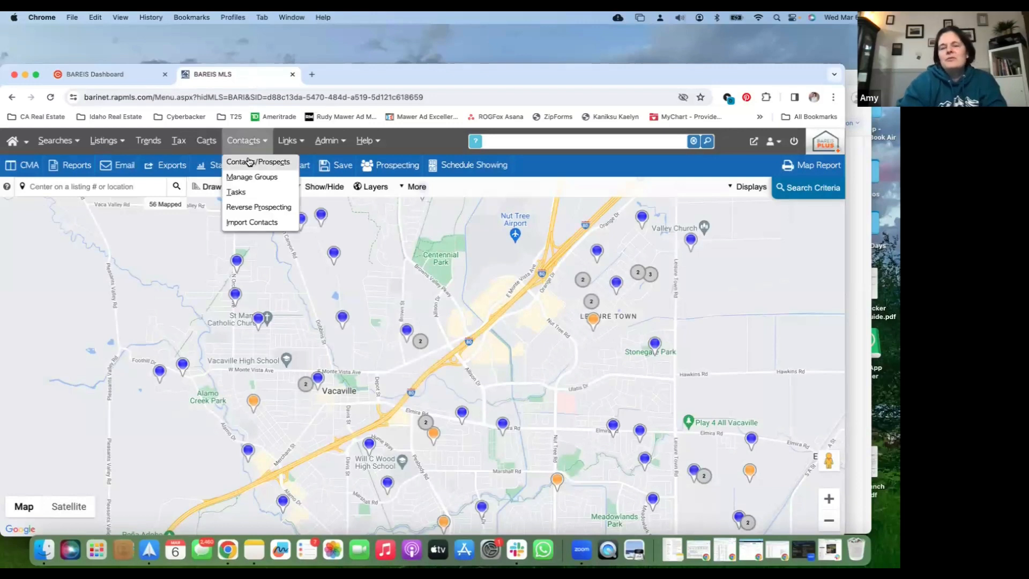
Open a second MLS session, list the Market Watch contingent listings to find a subject property, and return to the map search
click(753, 142)
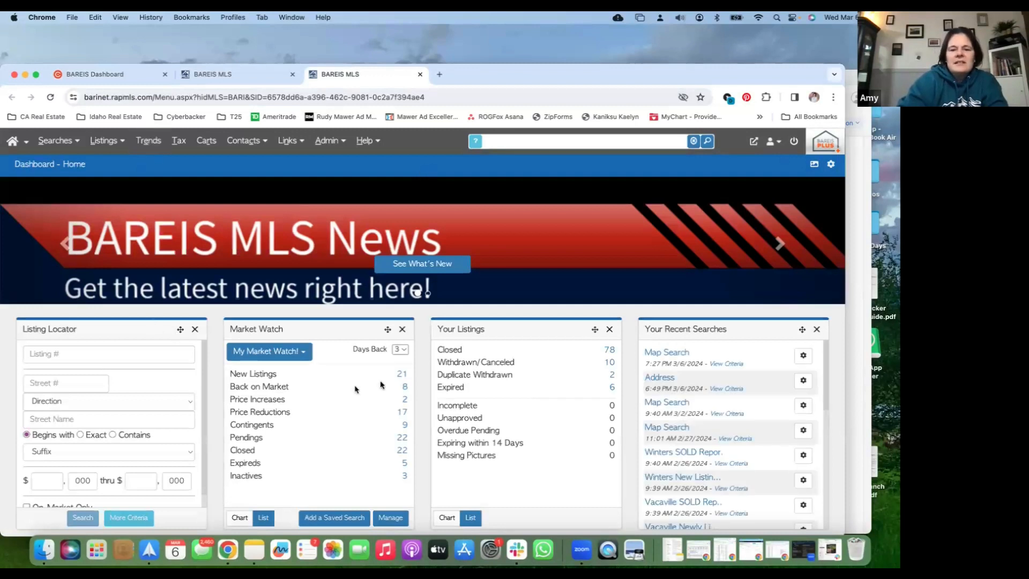
click(403, 426)
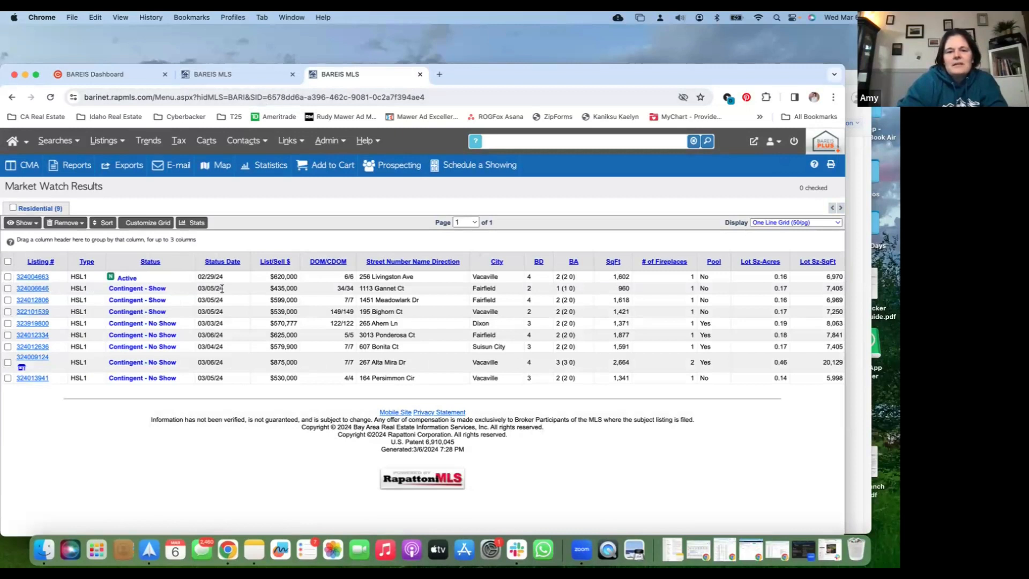
click(213, 74)
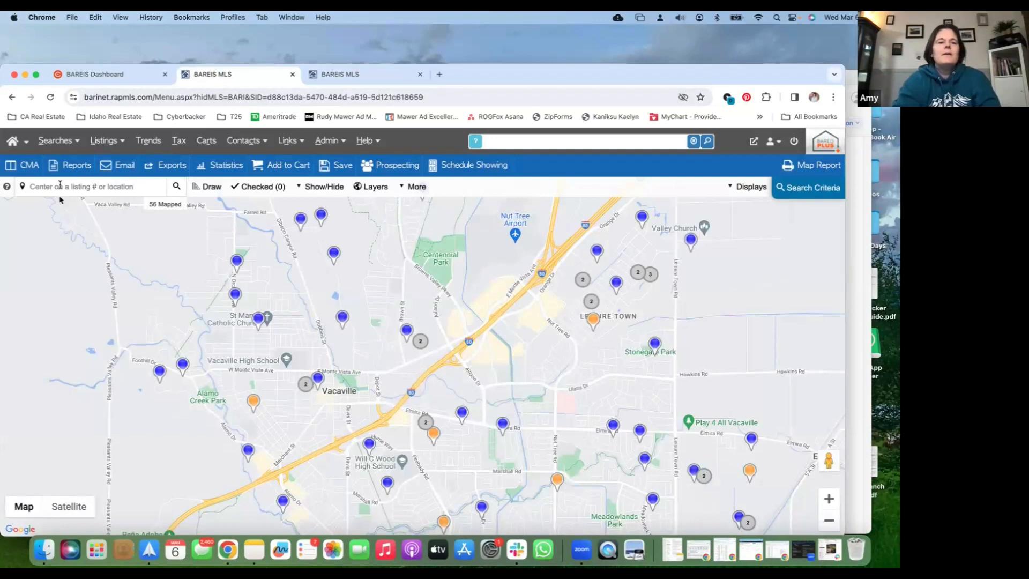
Centre the map on the address of the $599,000 contingent listing in Fairfield and dismiss the marker's pop-up
click(60, 184)
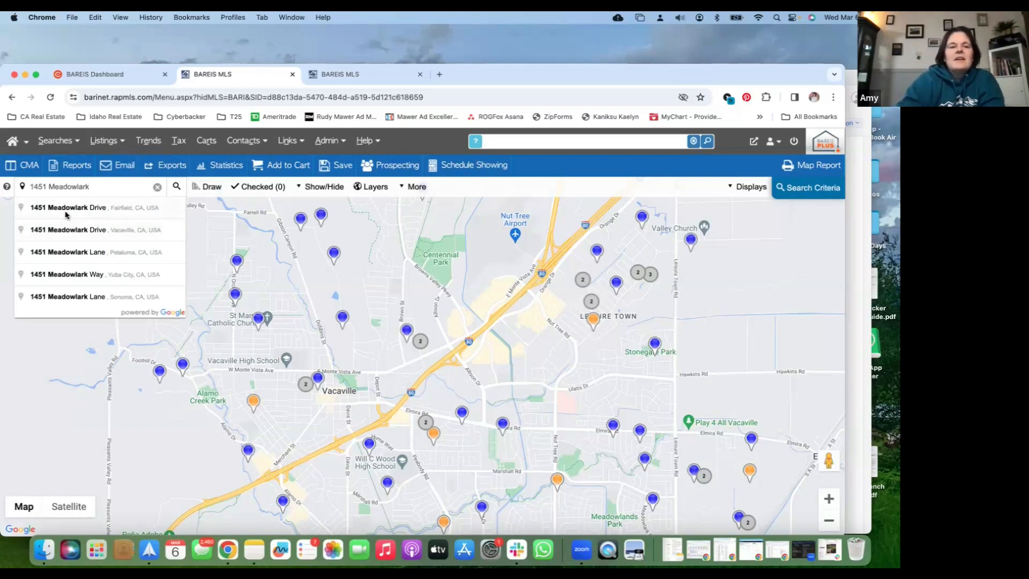
click(335, 82)
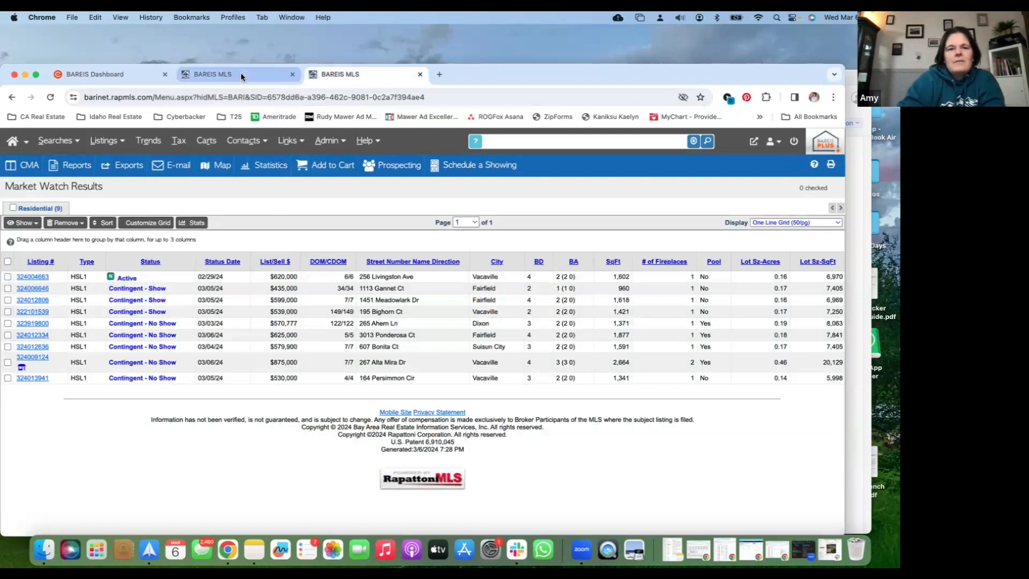
click(241, 75)
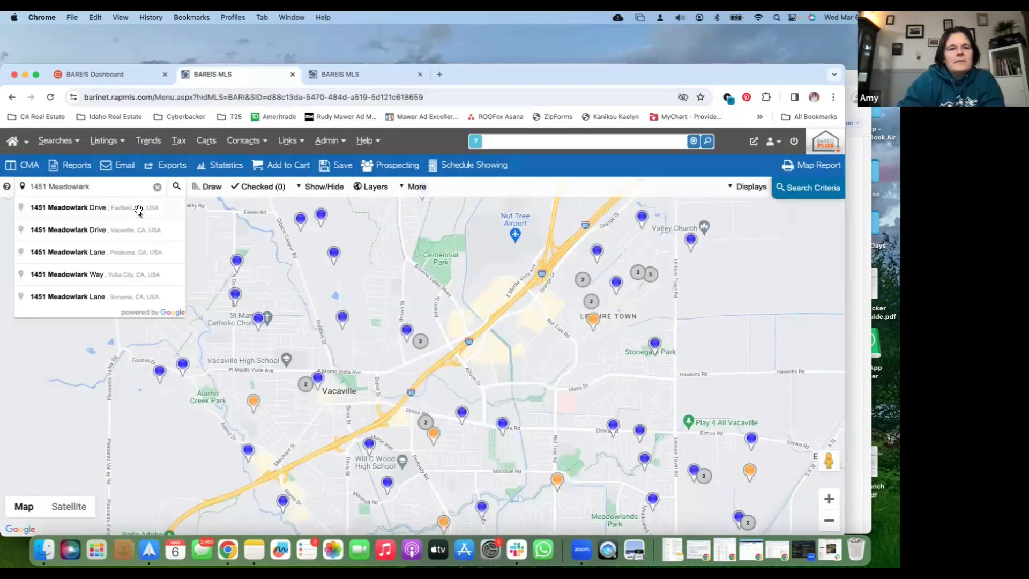
click(138, 208)
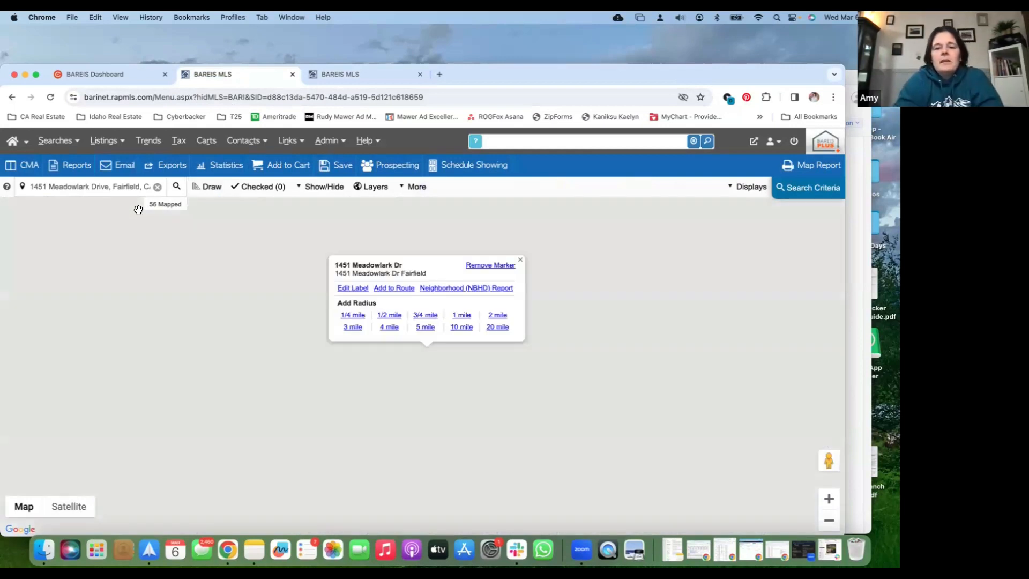
click(520, 260)
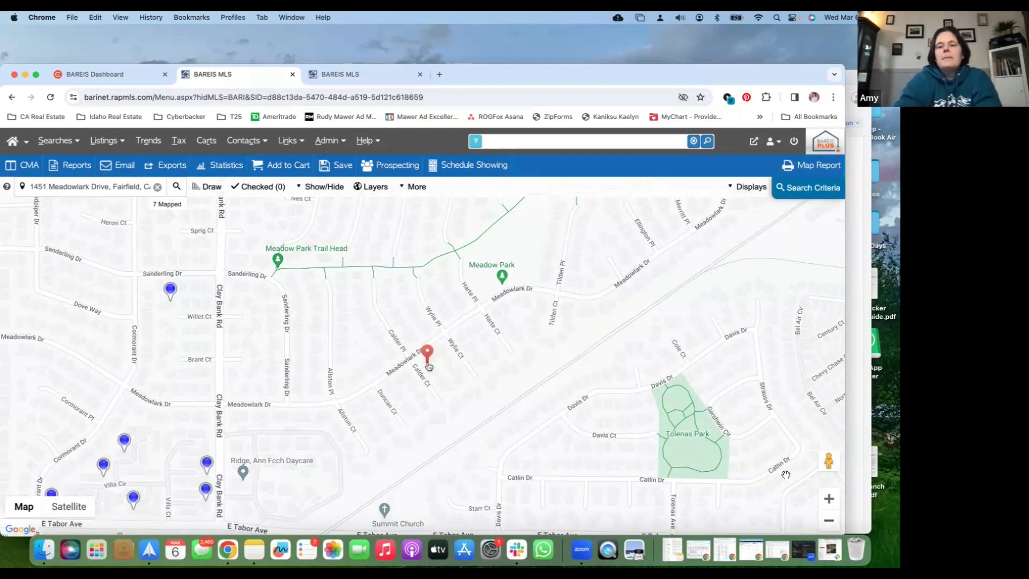
Draw a polygon of about 0.22 mi² around the marker's neighbourhood, bounded by Air Base Pkwy, Clay Bank Rd, E Tabor Ave and the railroad
click(828, 521)
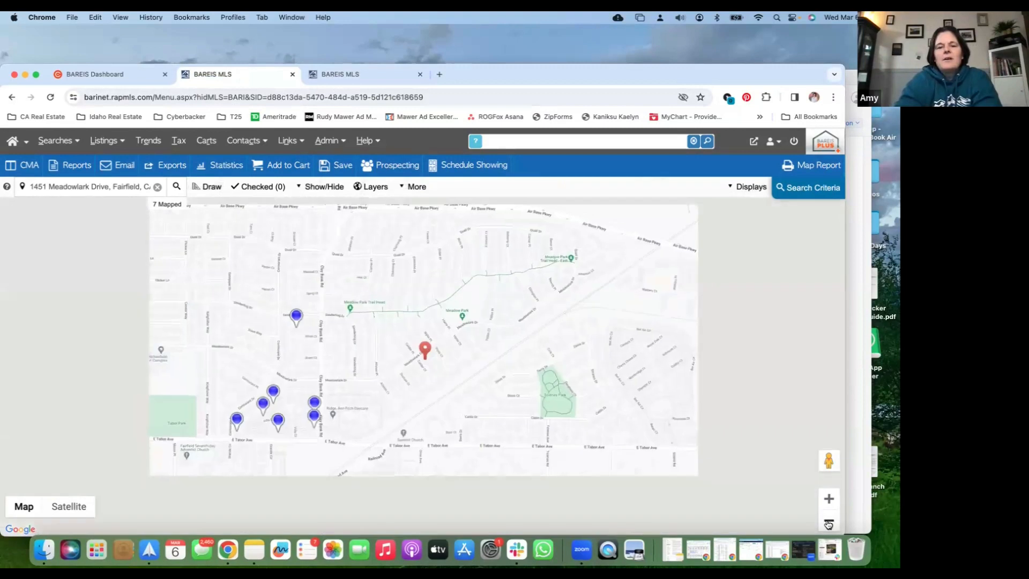
drag(535, 352, 562, 375)
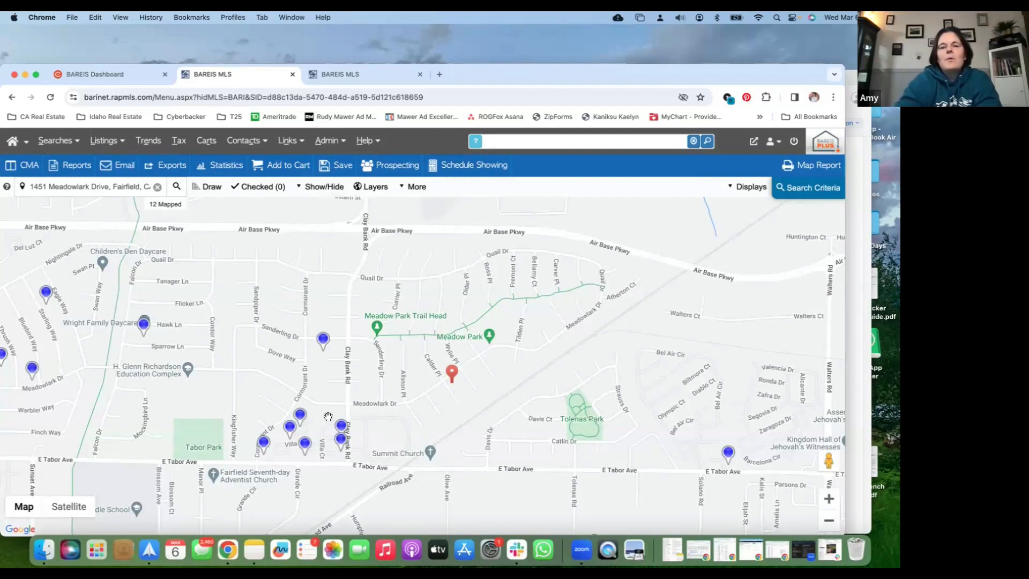
click(211, 189)
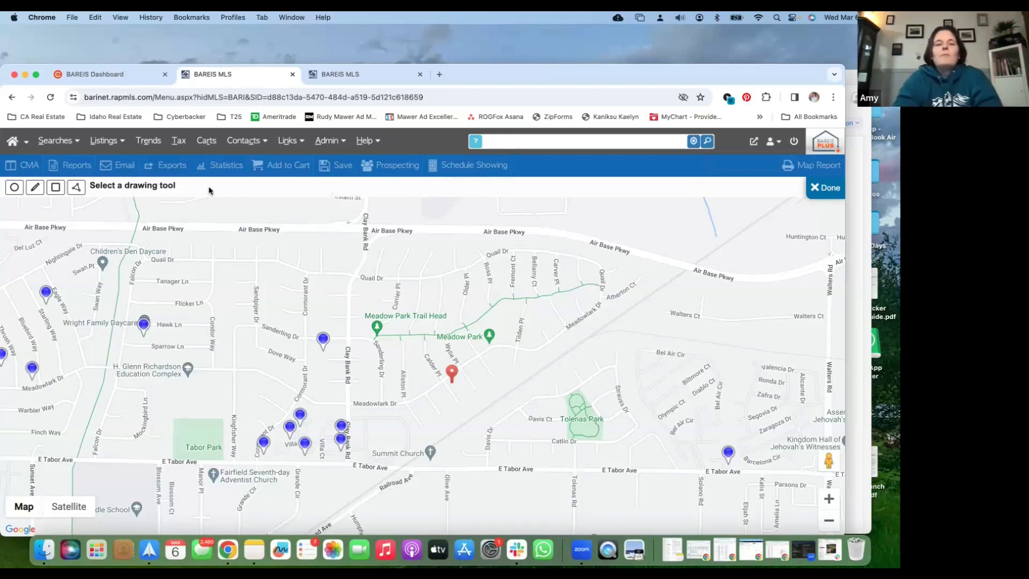
click(79, 190)
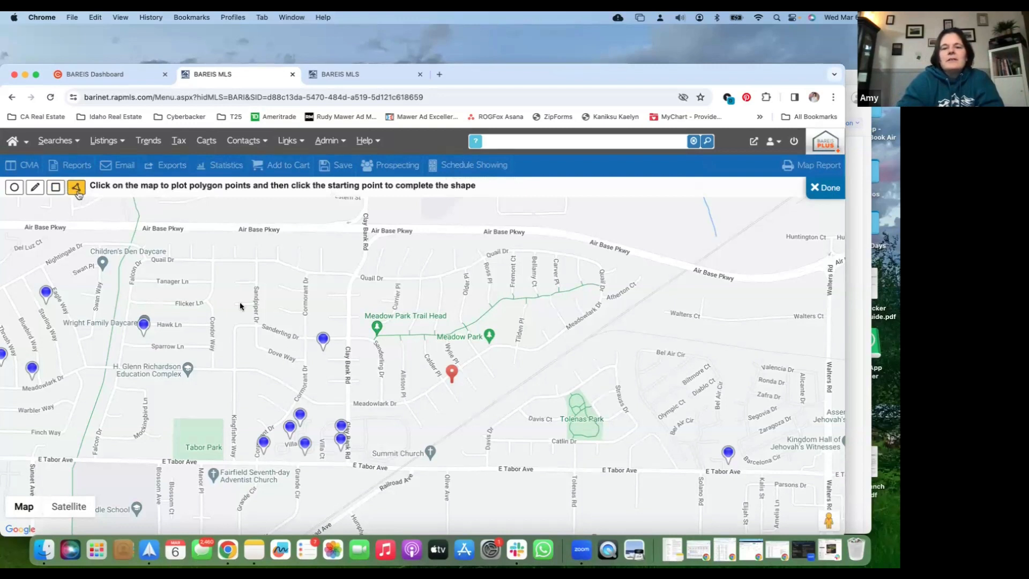
click(380, 231)
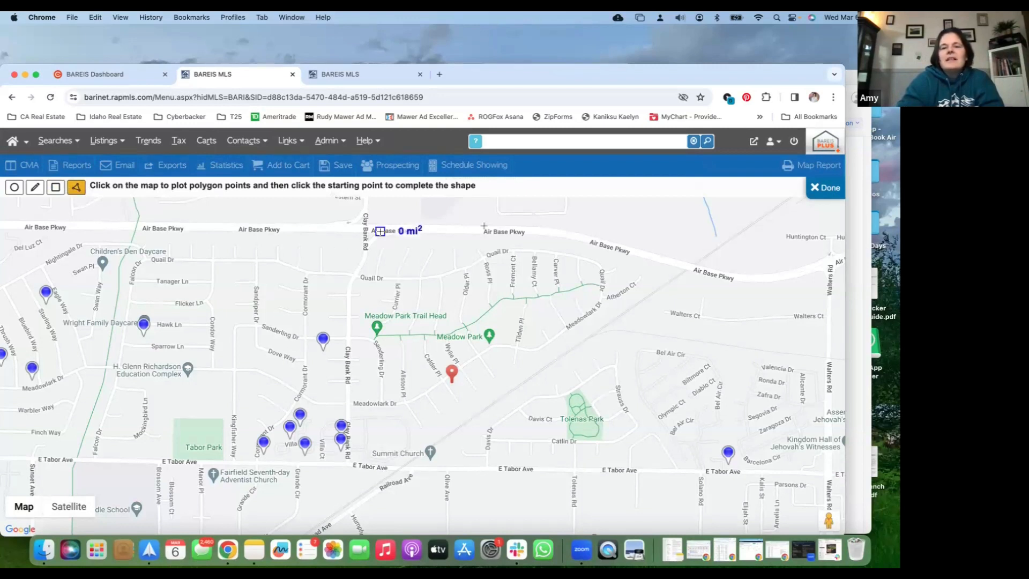
click(546, 231)
click(678, 266)
click(689, 269)
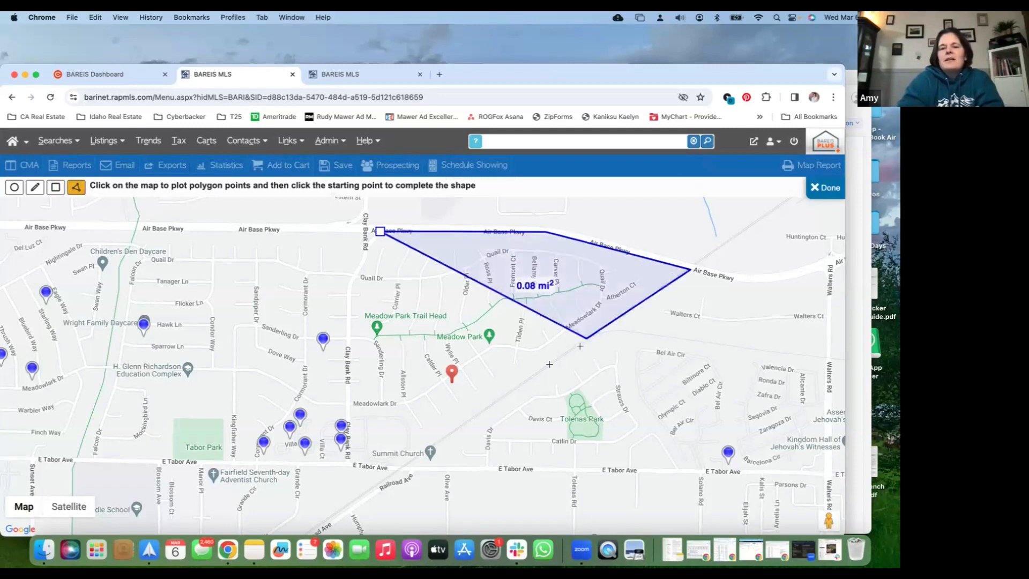
click(438, 443)
click(402, 467)
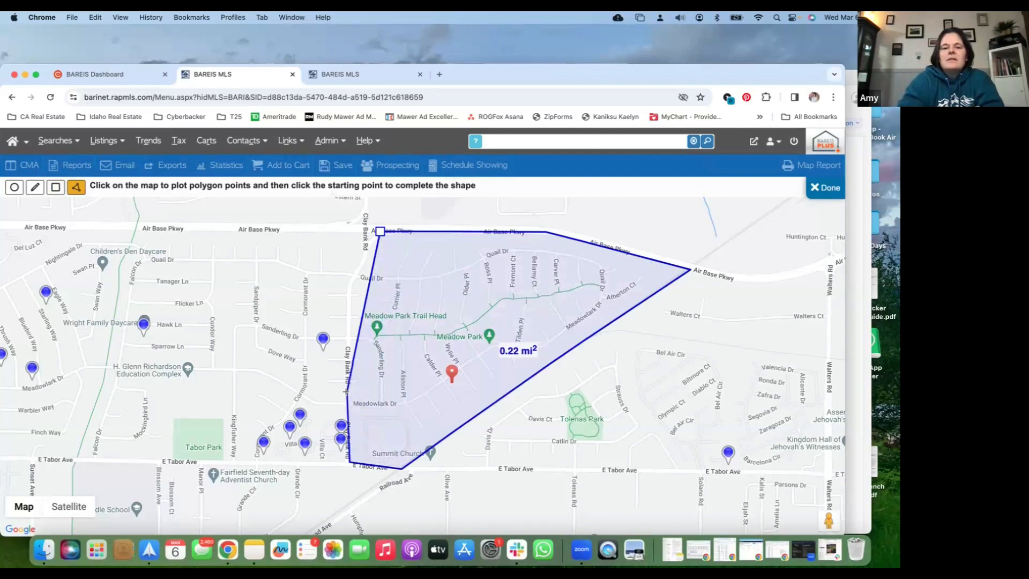
click(348, 287)
click(380, 231)
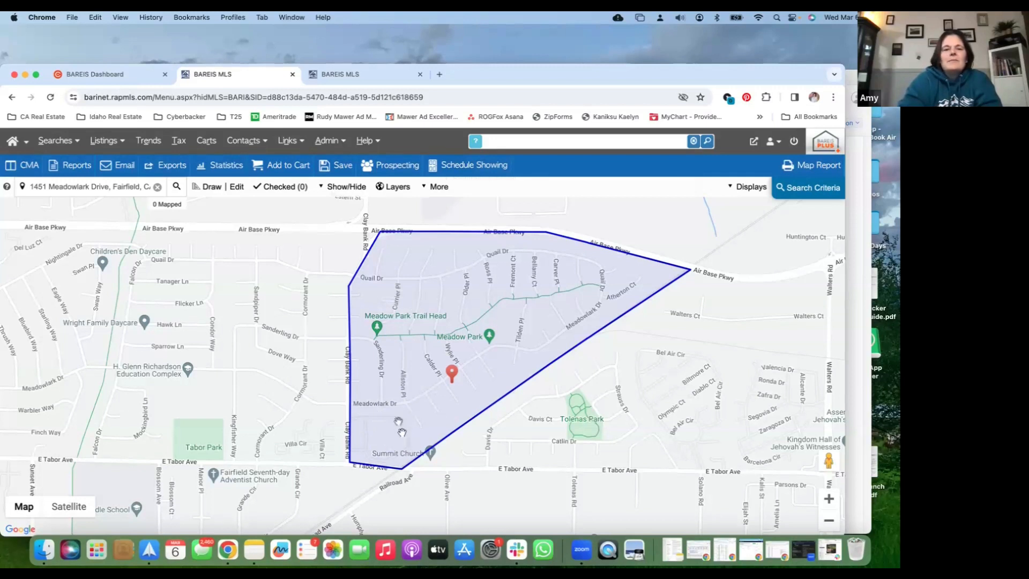
Draw a second polygon of about 0.02 mi² over the area south of Meadowlark Dr around Summit Church
click(211, 187)
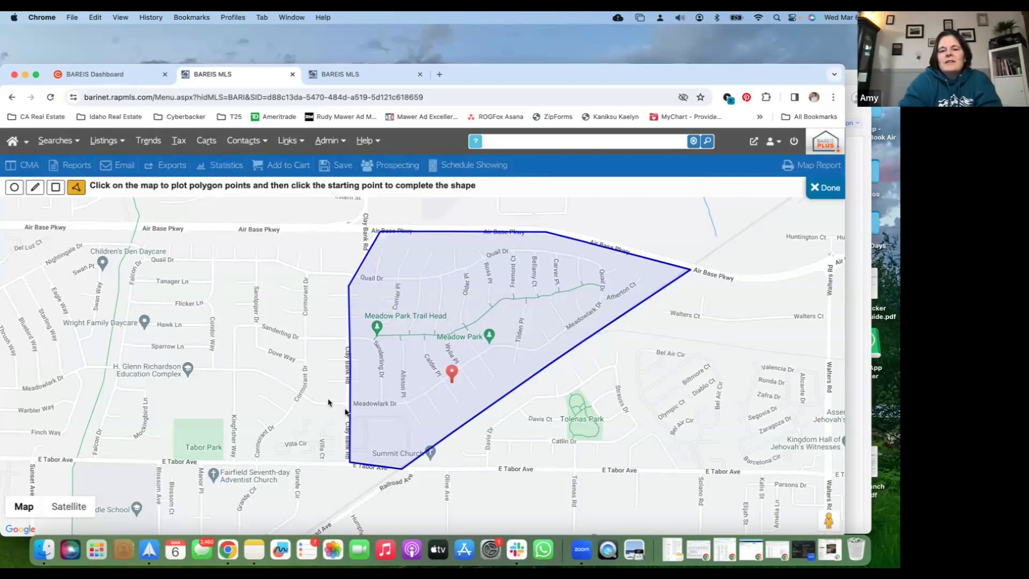
click(350, 415)
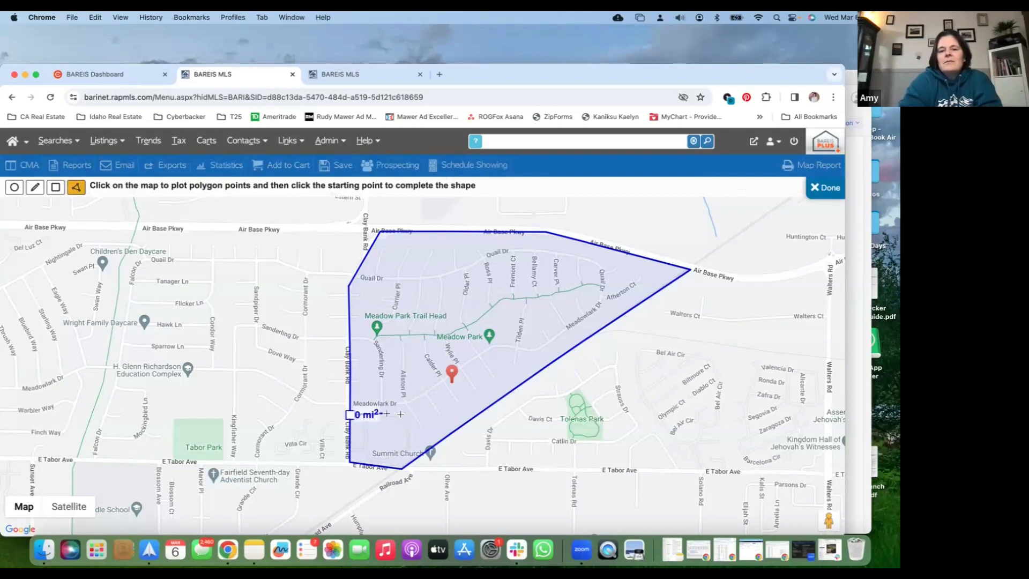
click(400, 414)
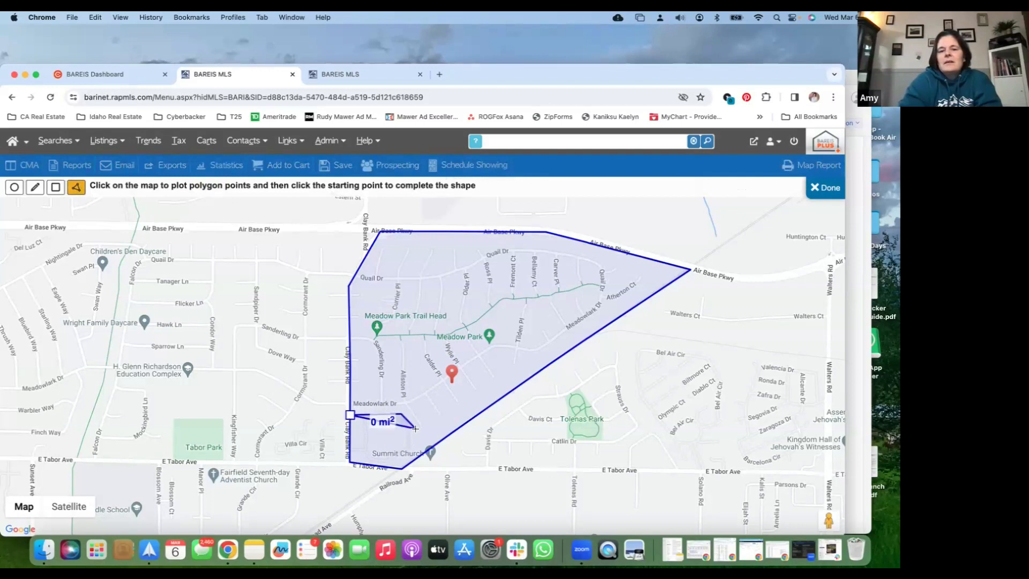
click(424, 455)
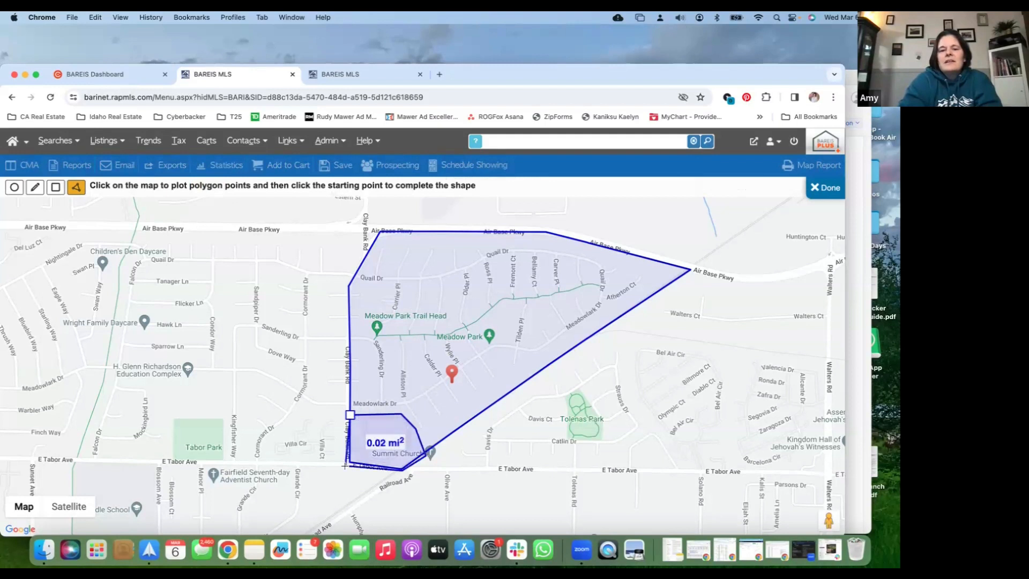
click(344, 465)
click(350, 414)
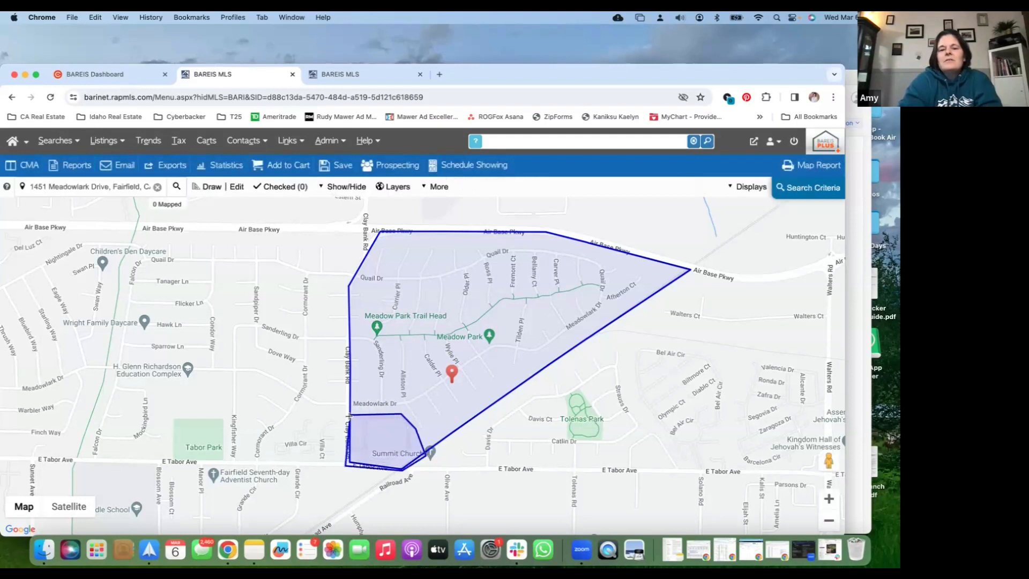
Set the second, smaller polygon to Exclude and close the list of map shapes
click(234, 189)
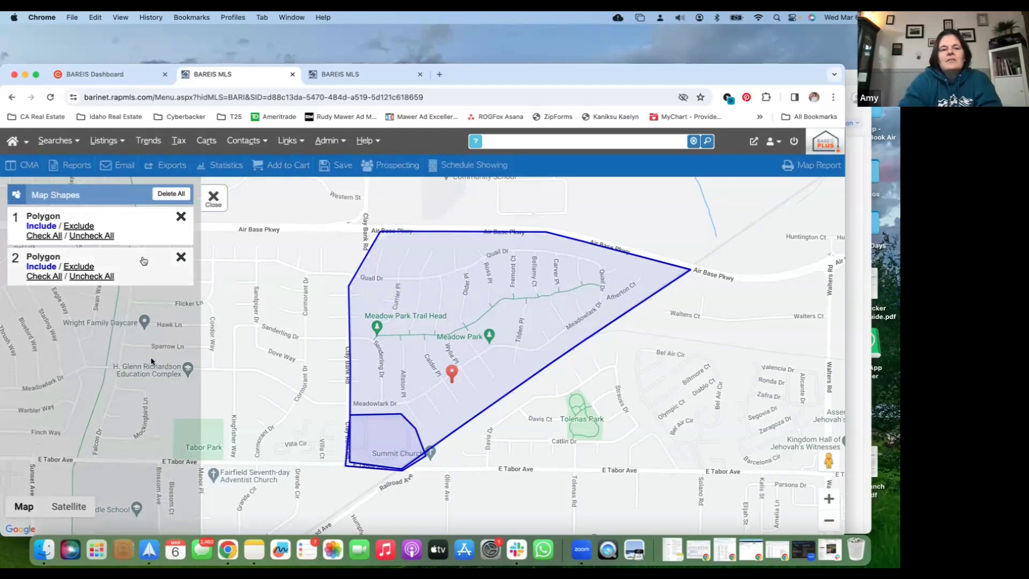
click(76, 267)
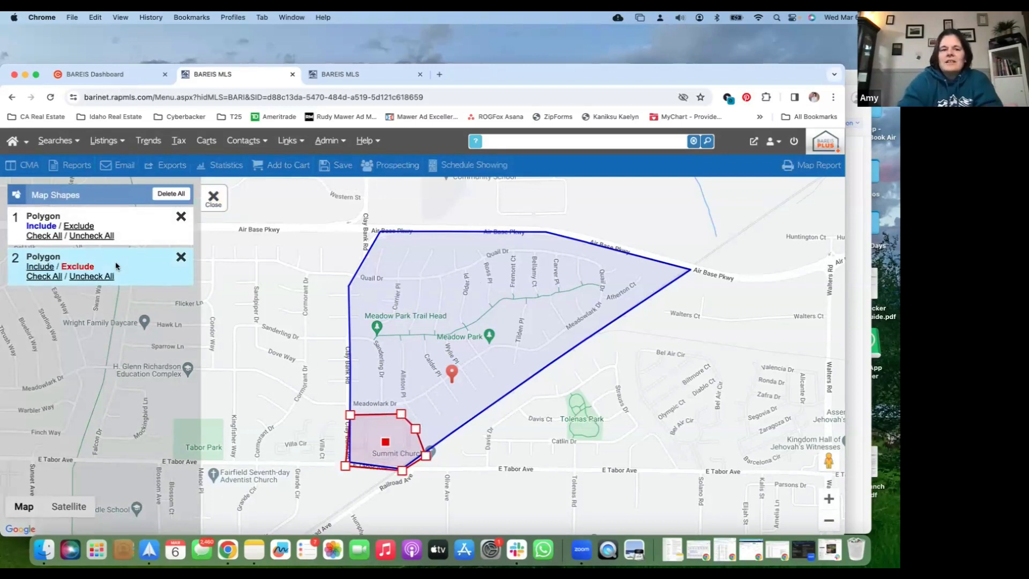
click(214, 199)
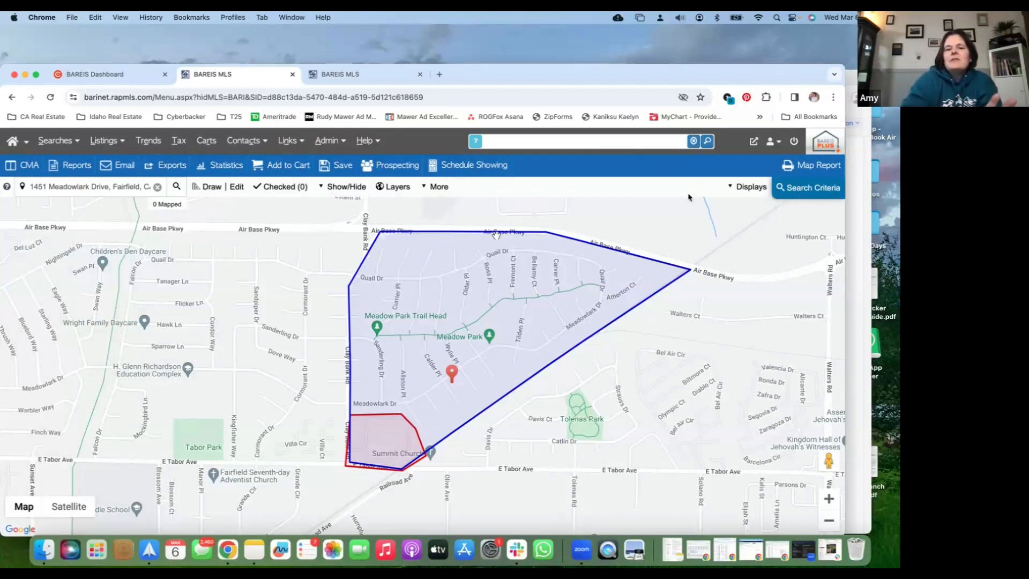
Limit the map search criteria to the Single Family Residence property subtype, checking the other available subtypes
click(818, 187)
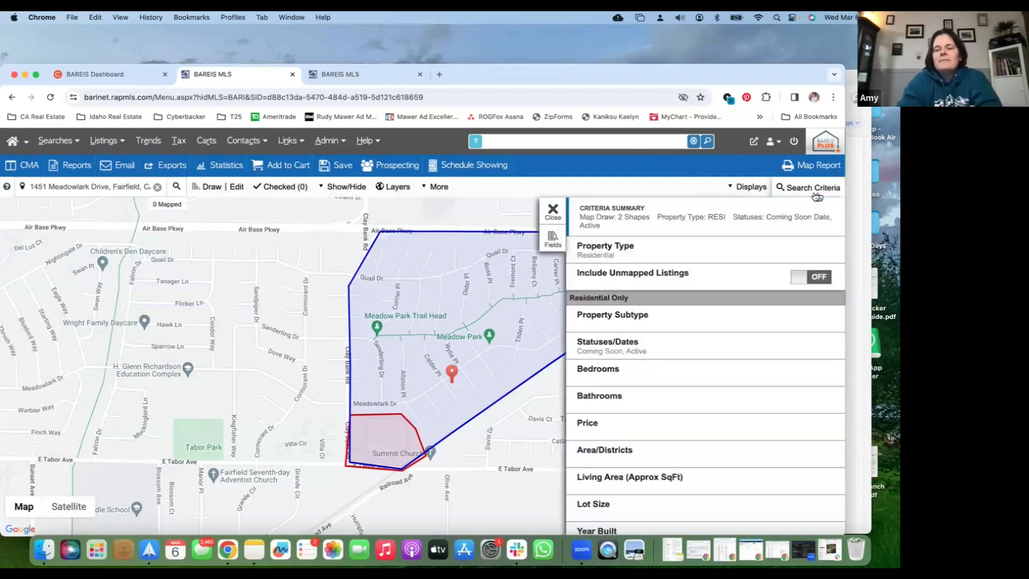
scroll(706, 297, down, 1)
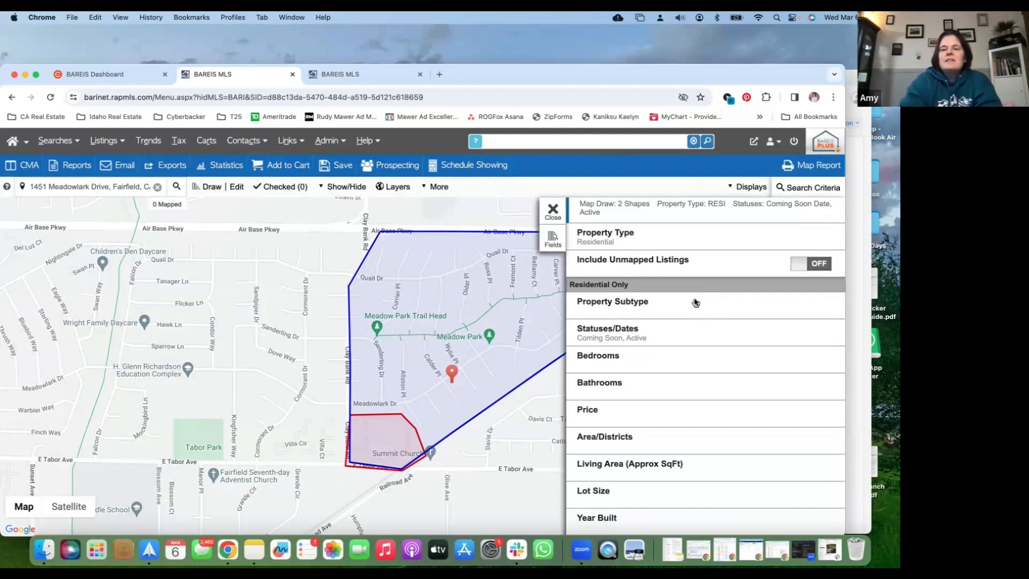
click(695, 301)
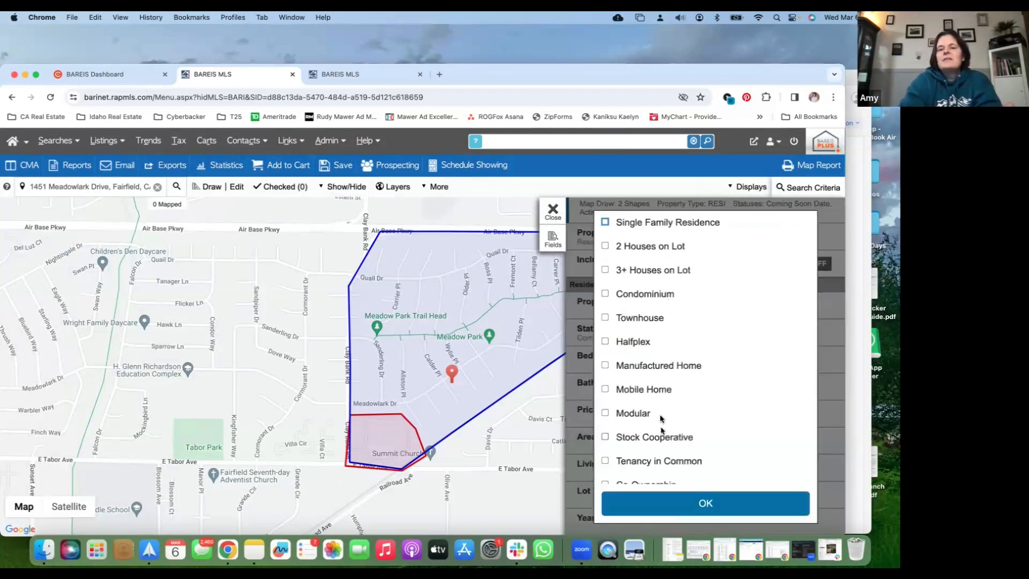
click(605, 222)
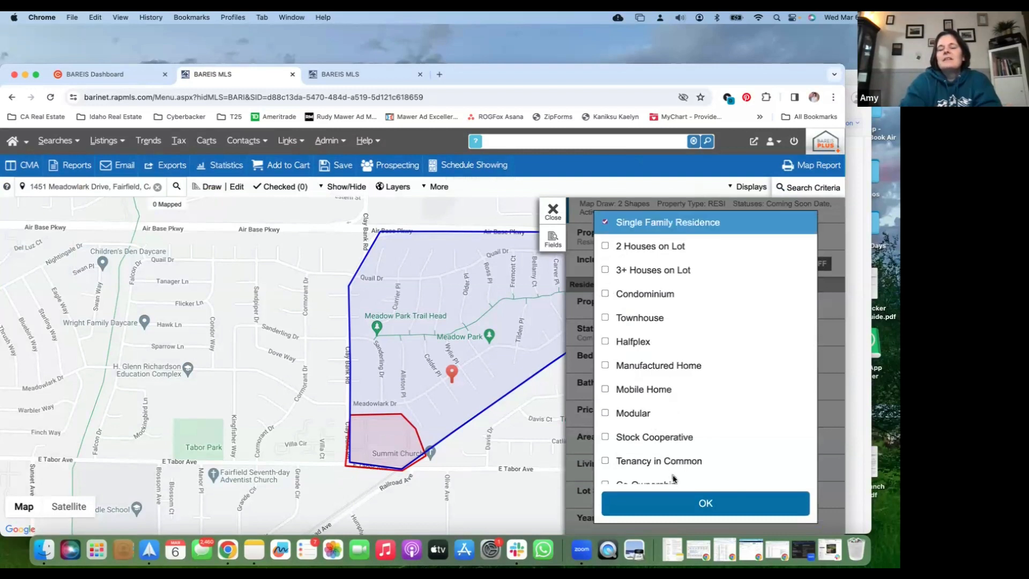
click(690, 506)
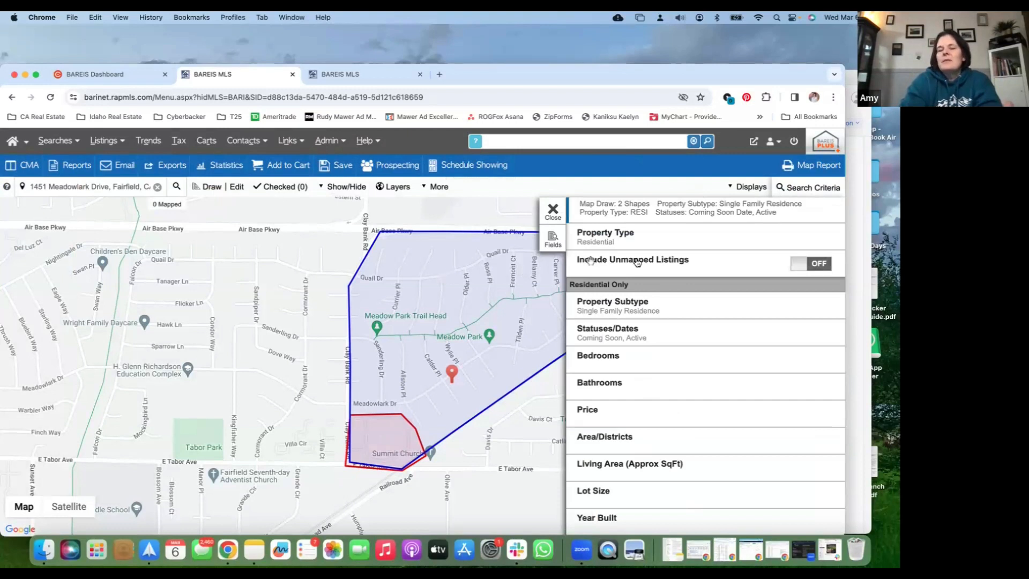
click(696, 311)
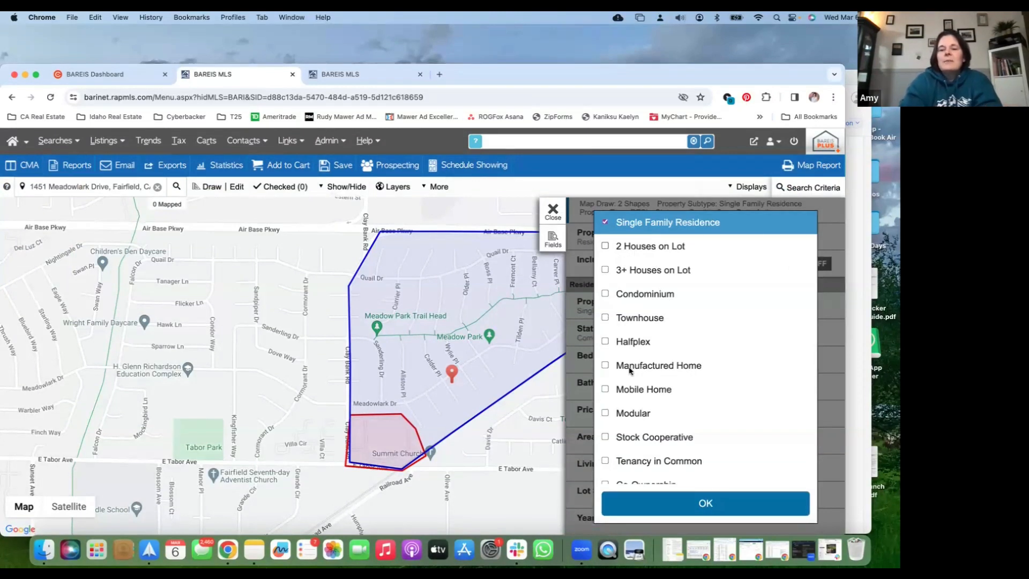
scroll(630, 369, down, 2)
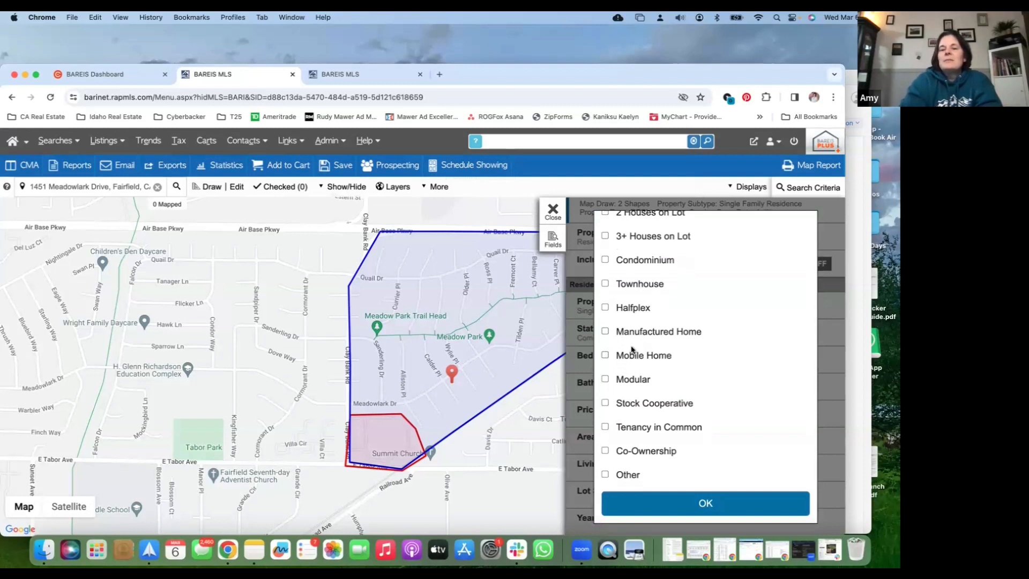
click(688, 512)
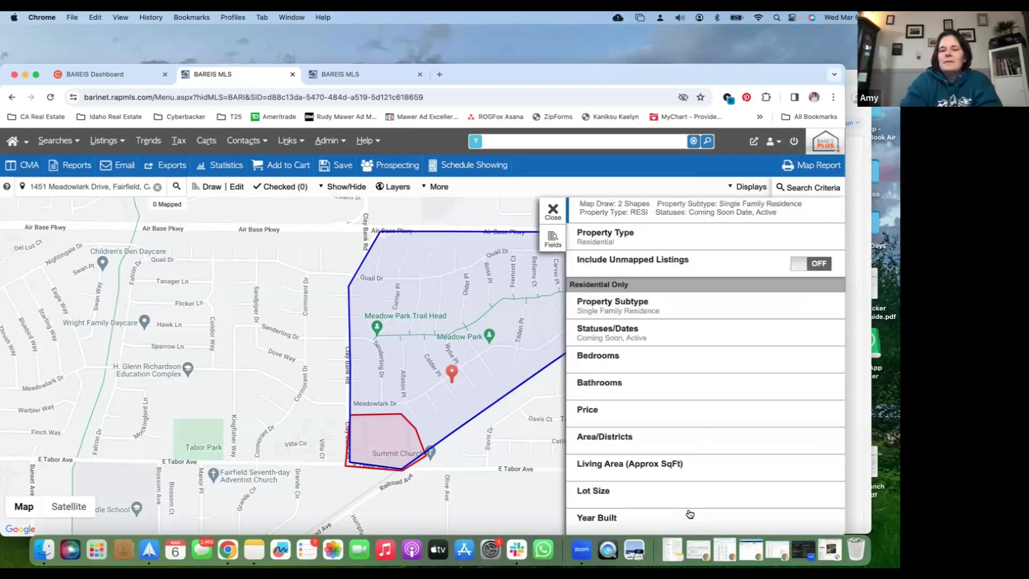
Add the Contingent - Show, Contingent - No Show, Pending and Closed statuses to the search criteria
click(664, 335)
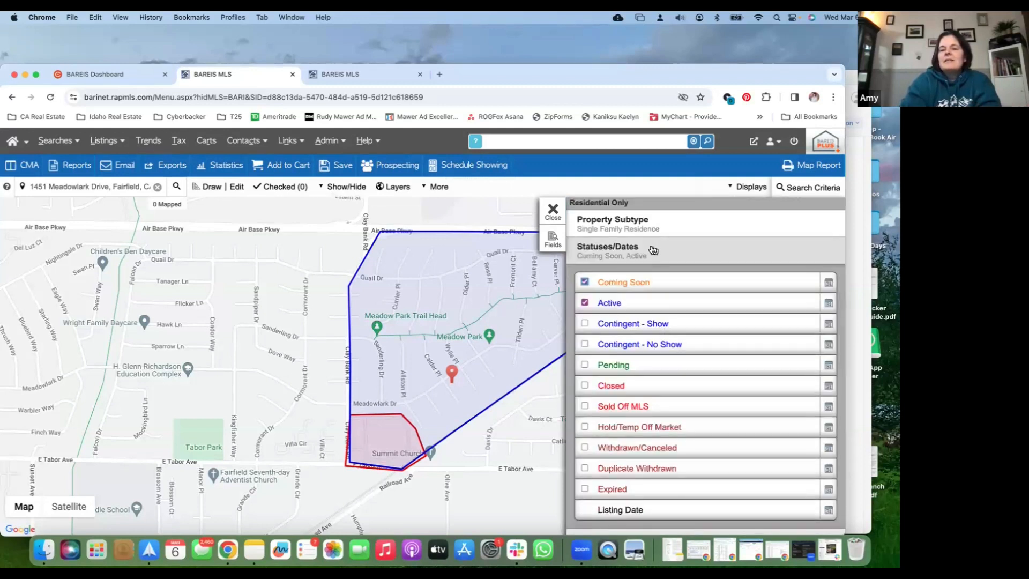
click(584, 324)
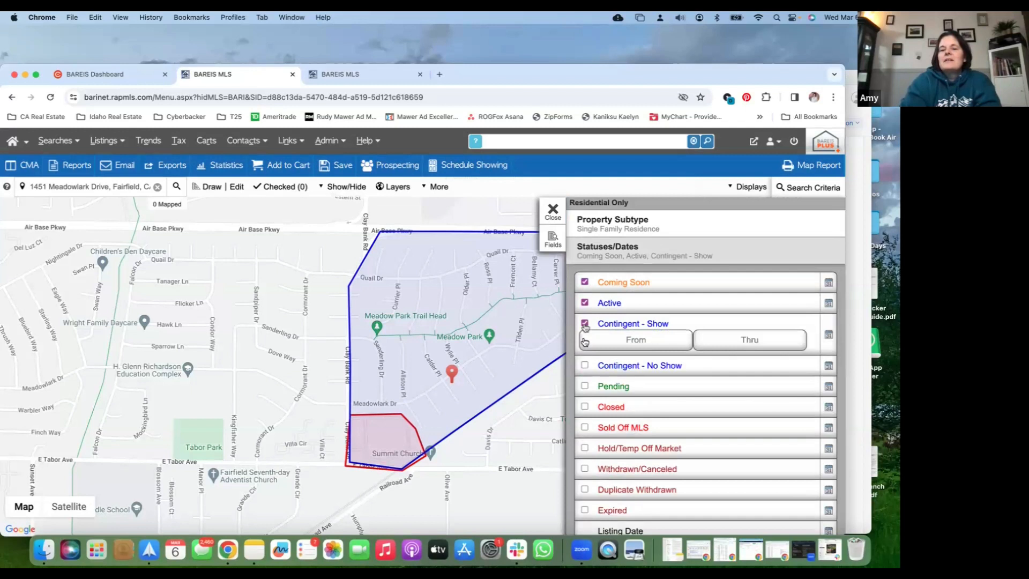
click(585, 366)
click(585, 407)
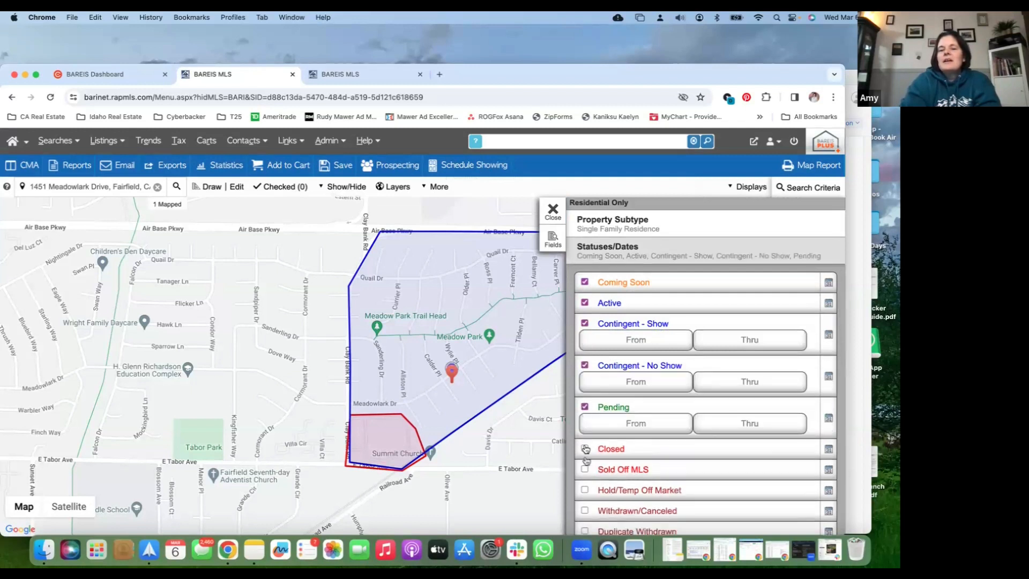
click(585, 449)
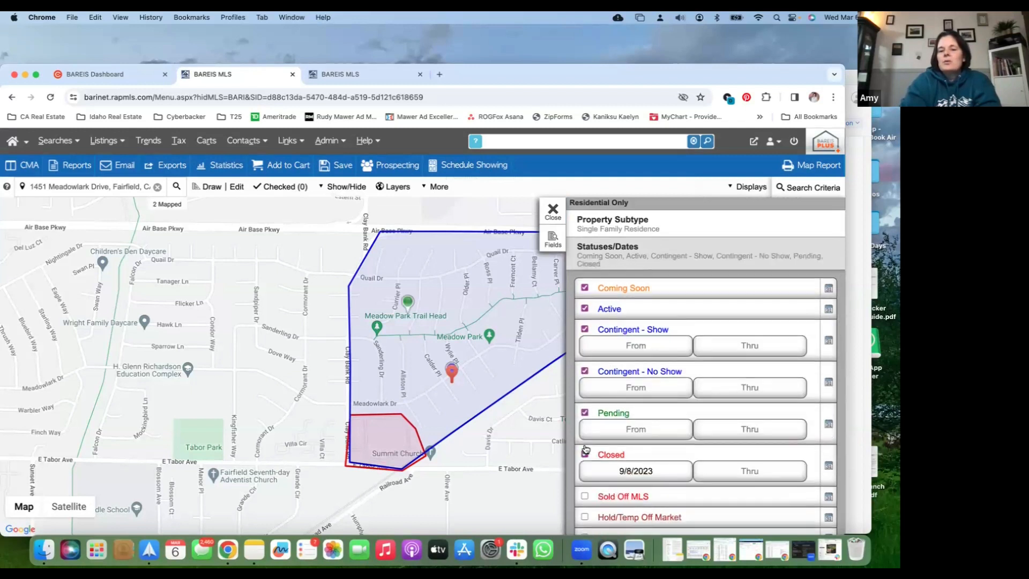
Set the start date for Closed listings to 12/01/2023
click(648, 474)
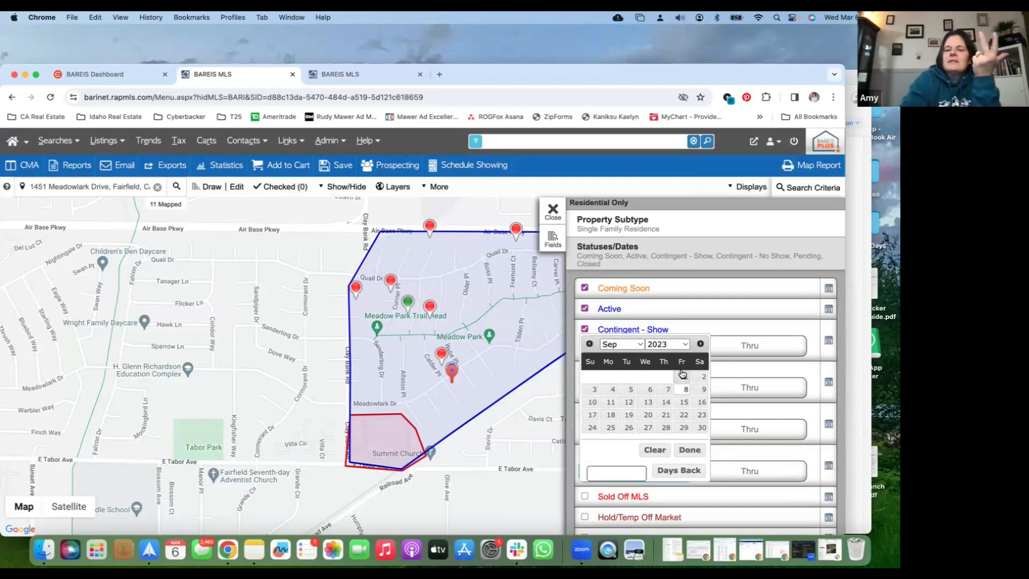
click(700, 344)
click(700, 344)
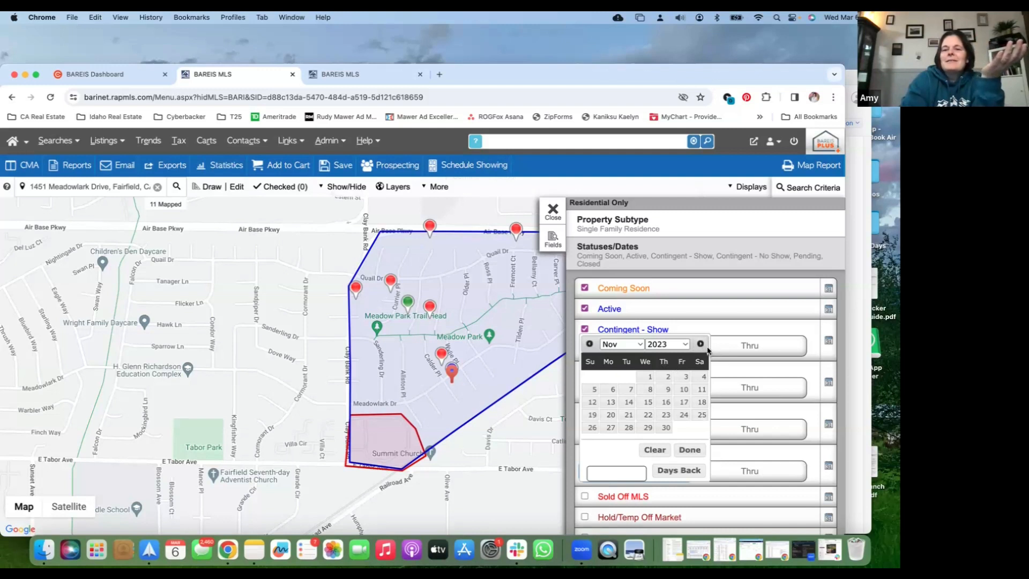
click(700, 344)
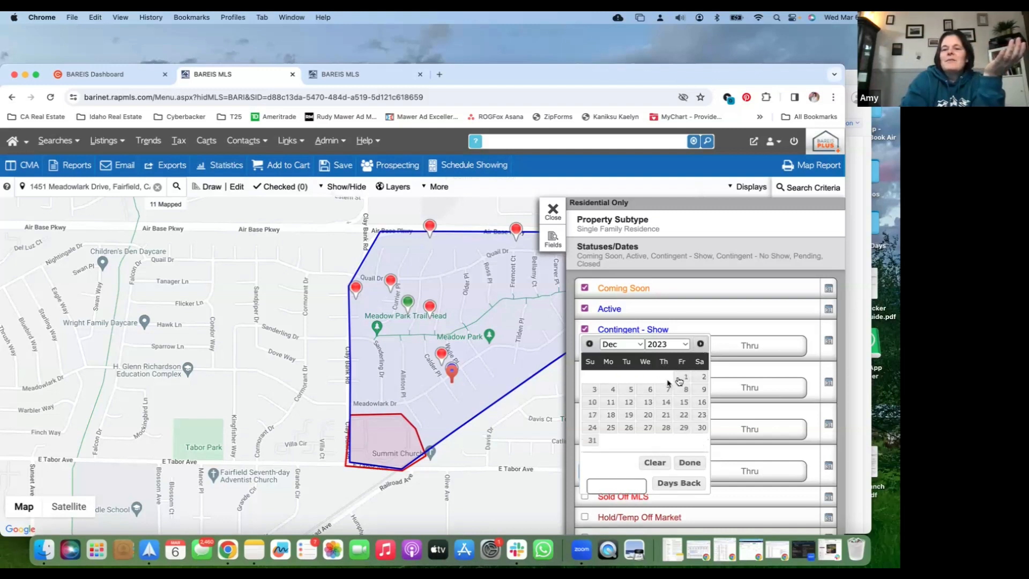
click(679, 380)
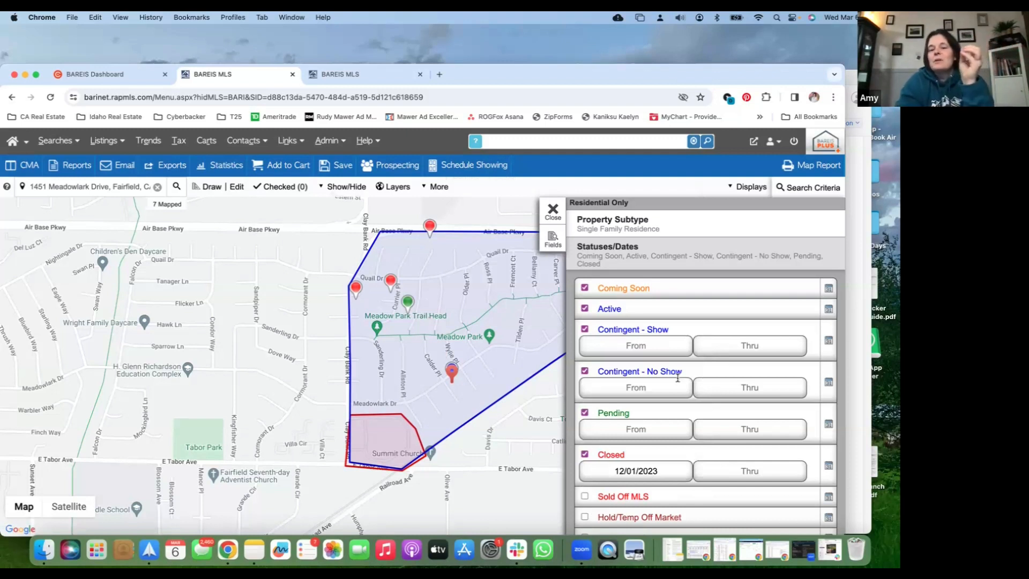
Review the status criteria, close the search criteria, and check the subject property's marker summary on the map
scroll(665, 413, down, 1)
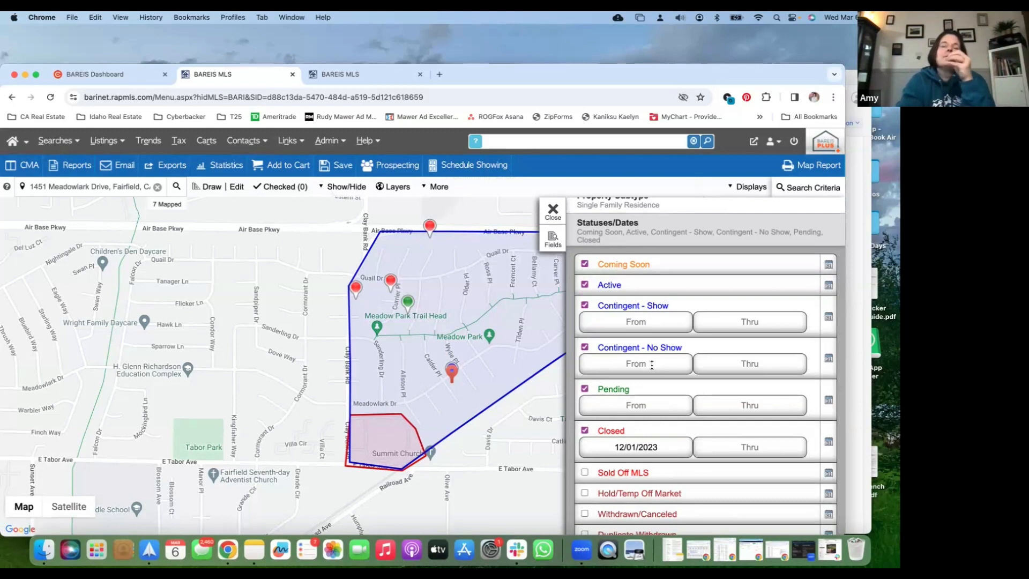
scroll(648, 343, up, 1)
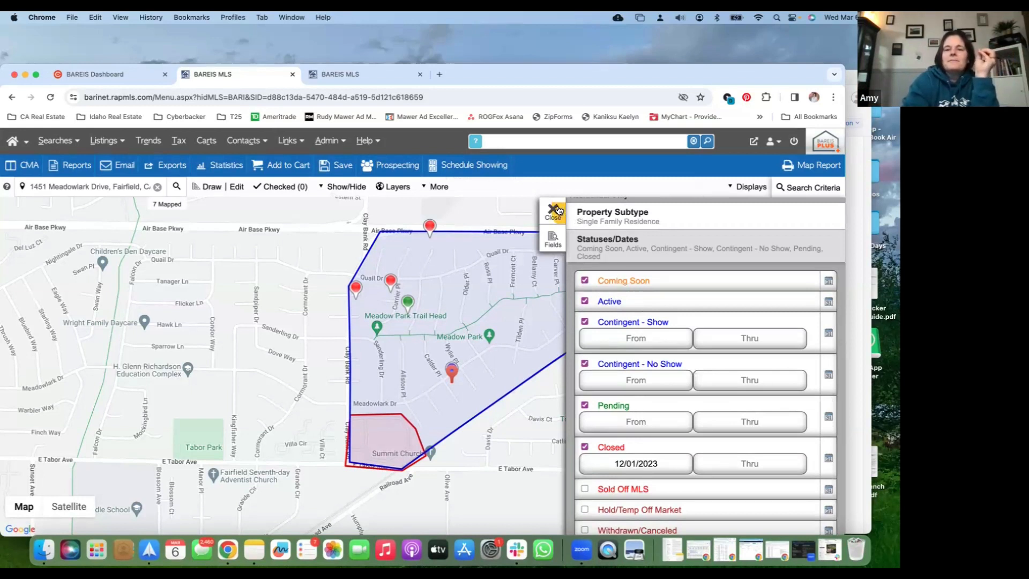
scroll(643, 314, down, 3)
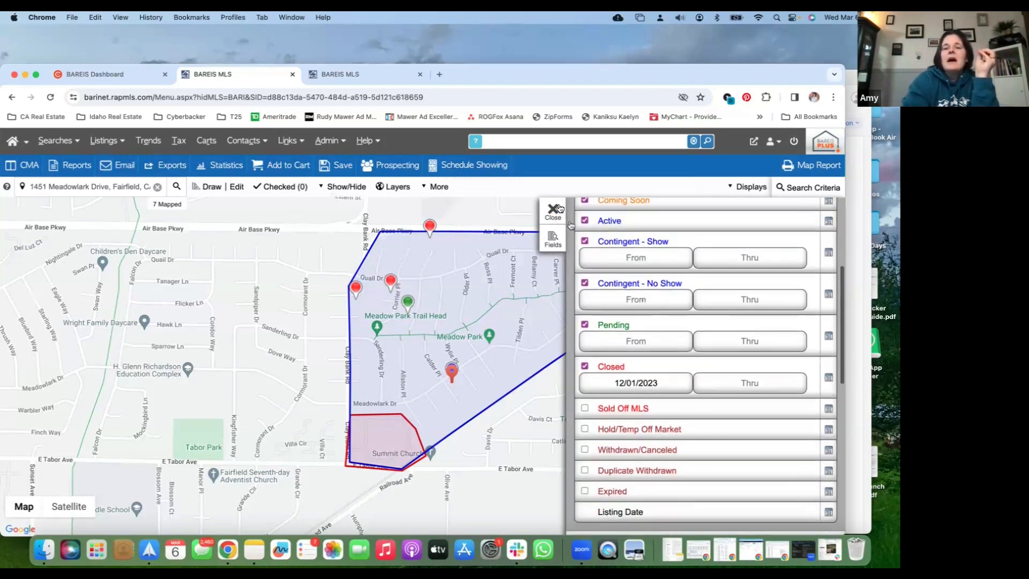
click(555, 208)
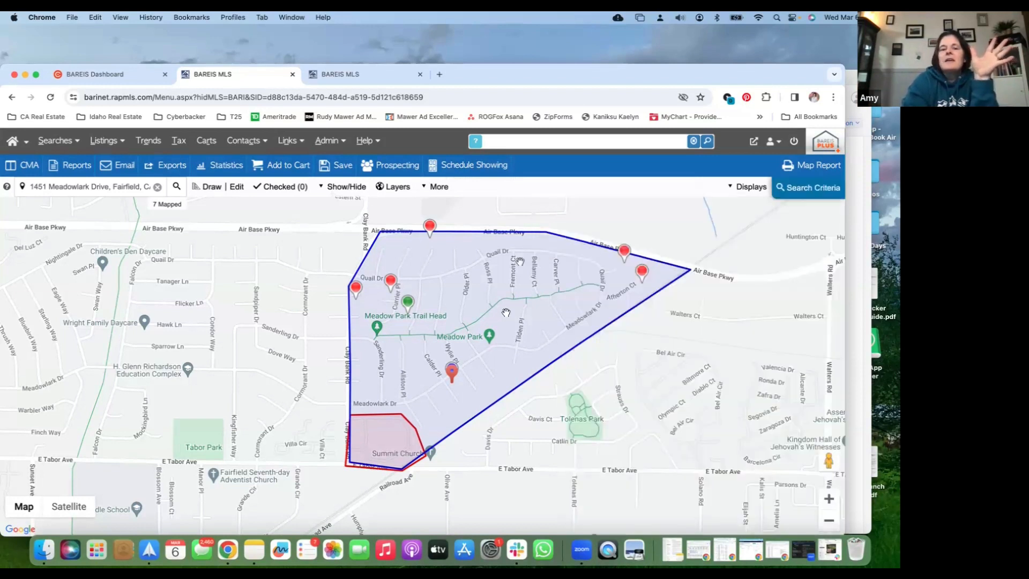
click(453, 368)
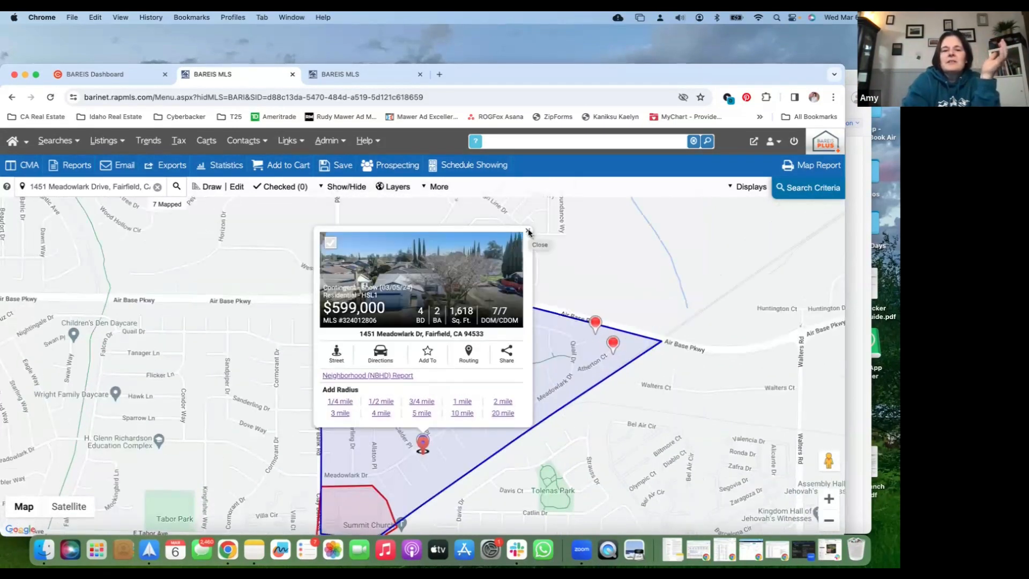
click(528, 232)
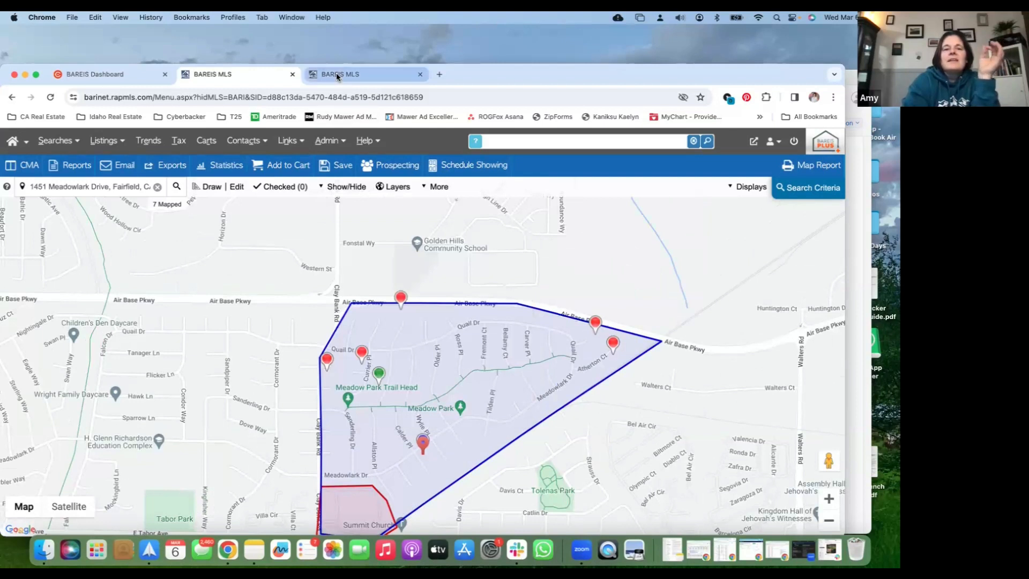
In the other BAREIS MLS browser tab, search for the subject property by its street number and name
click(336, 74)
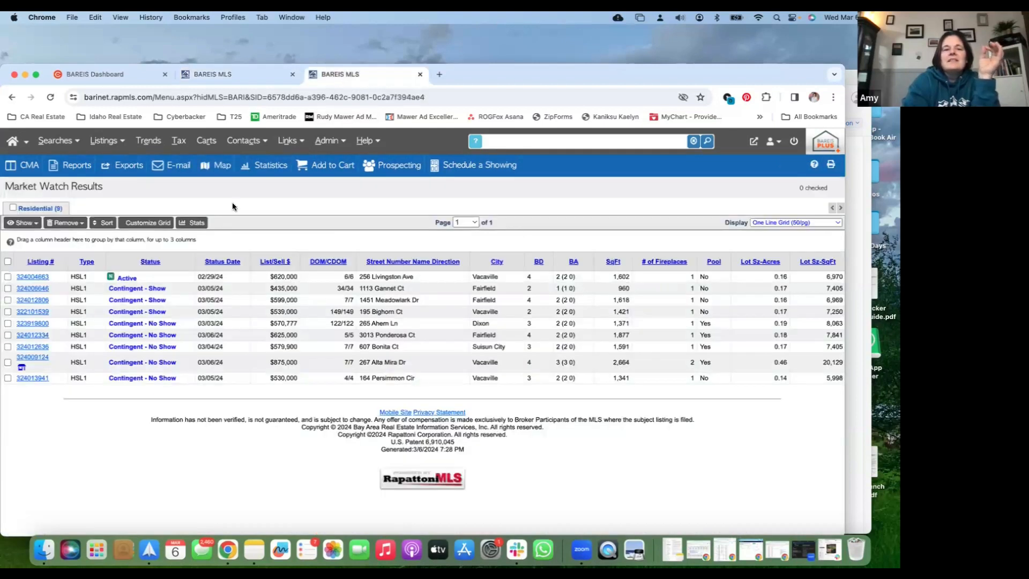
click(510, 141)
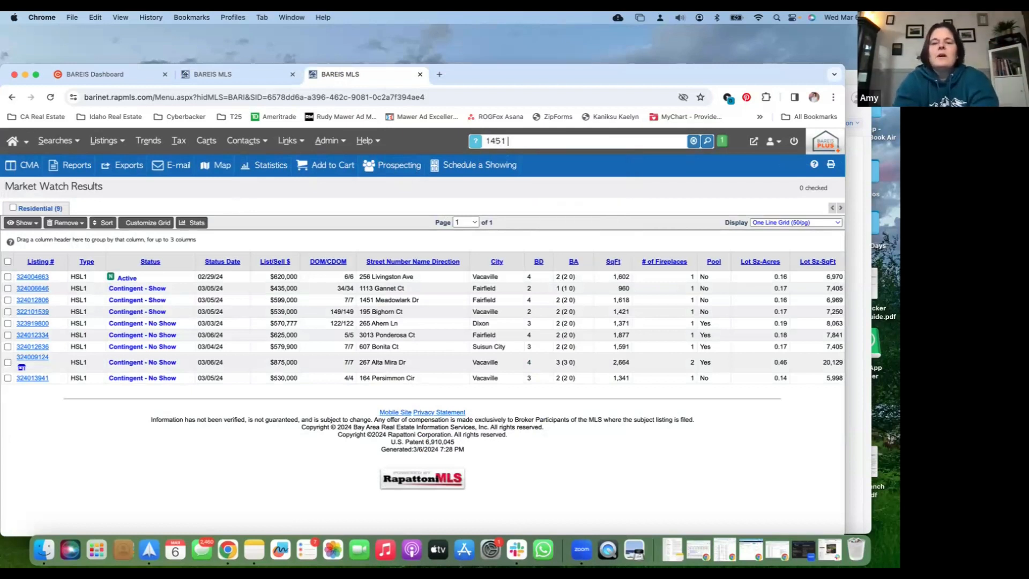
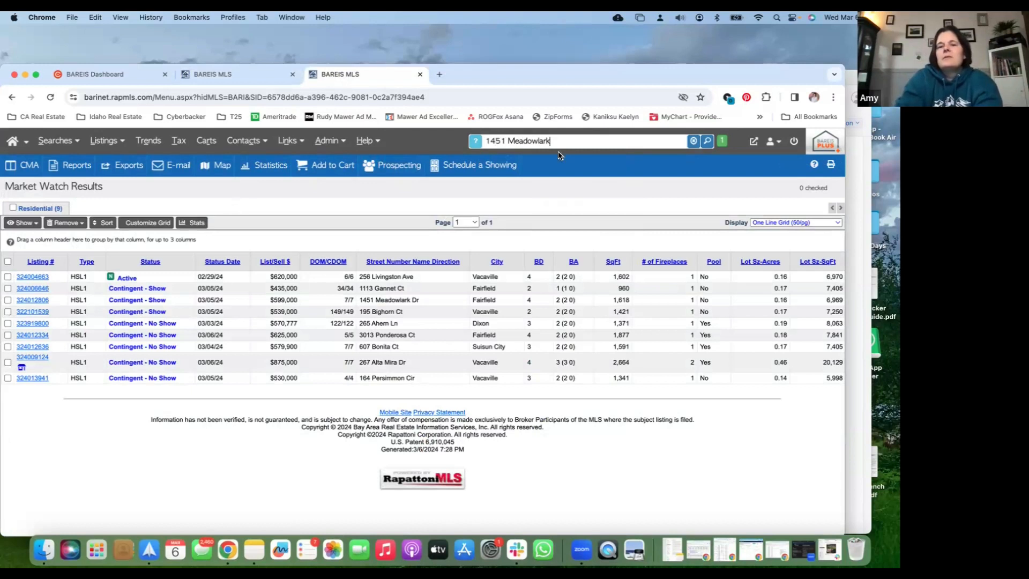
key(Return)
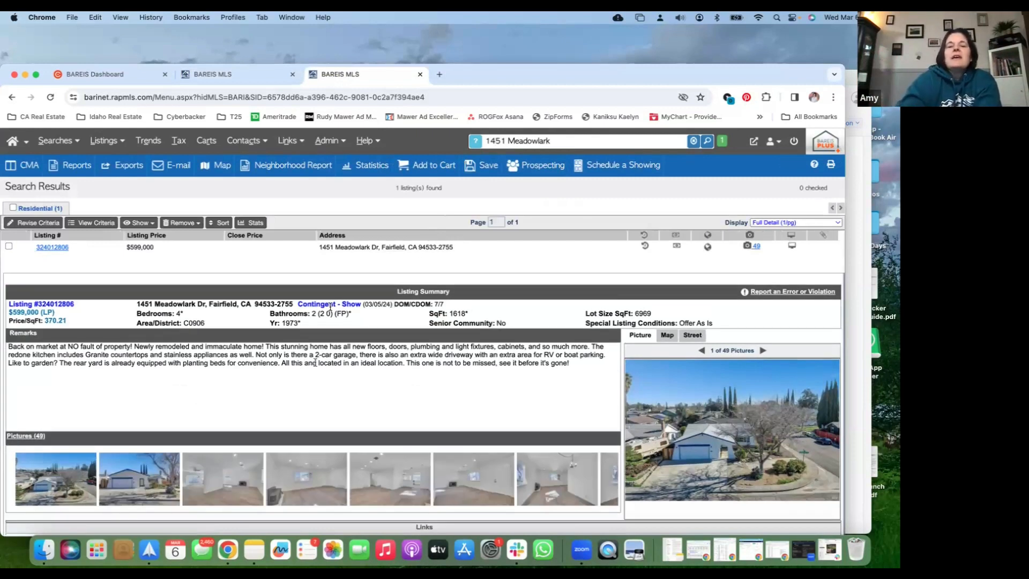
Browse the subject listing's pictures, enlarging backyard picture 38 and aerial neighbourhood picture 43
scroll(316, 366, down, 2)
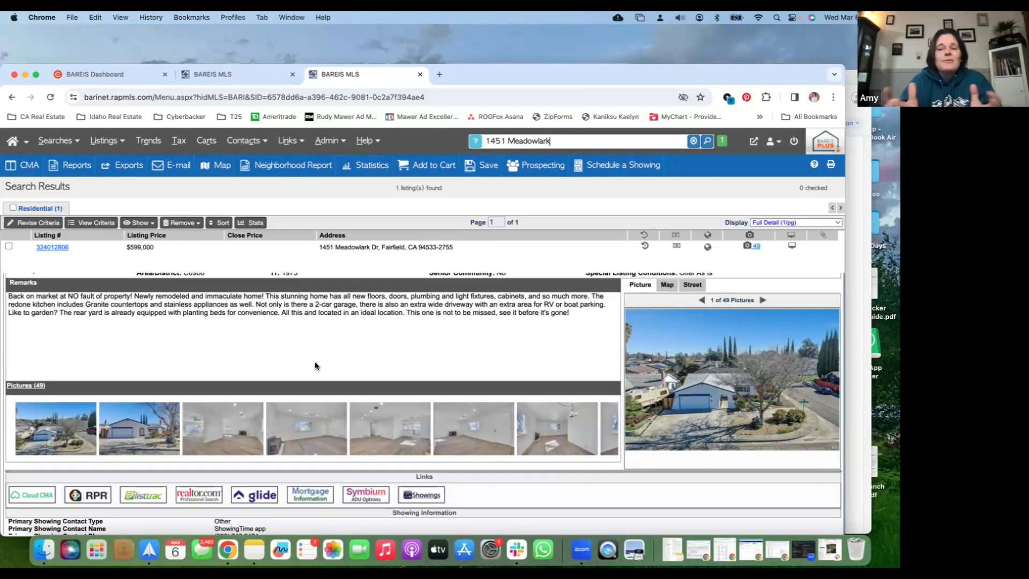
scroll(403, 429, right, 5)
scroll(403, 429, right, 10)
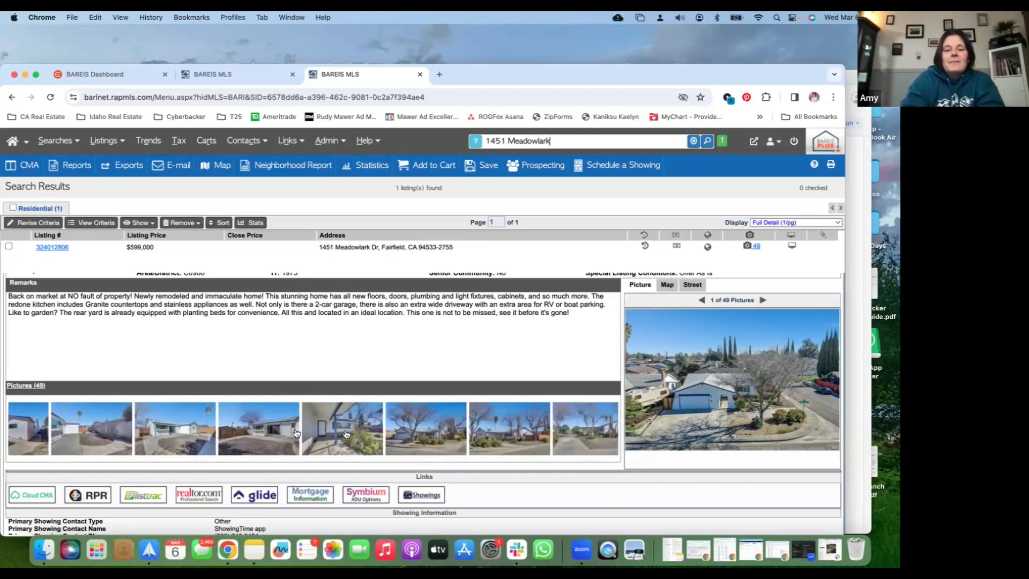
click(262, 441)
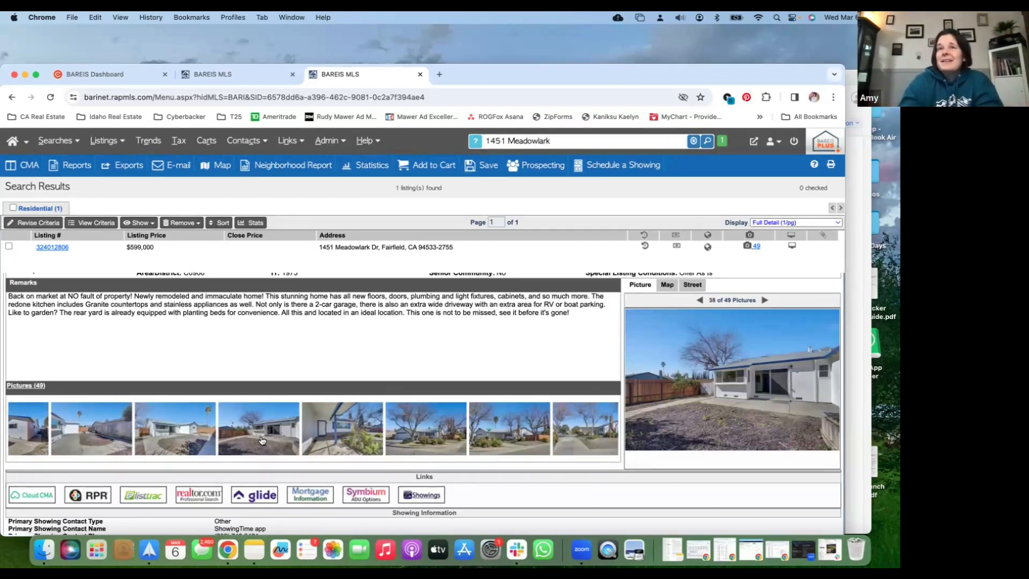
scroll(303, 434, right, 1)
scroll(303, 434, right, 10)
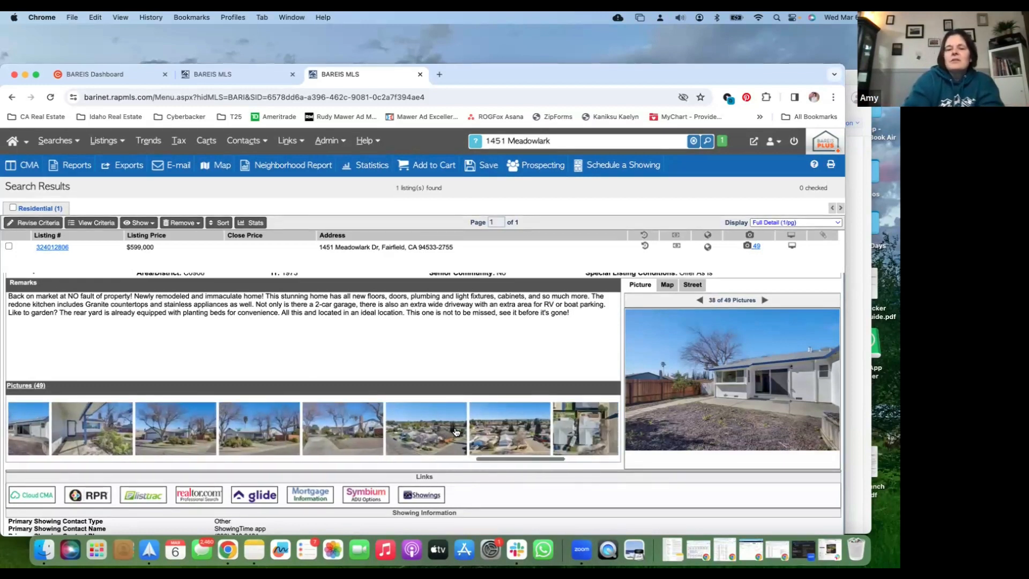
scroll(456, 433, right, 5)
scroll(456, 433, left, 5)
scroll(456, 433, left, 3)
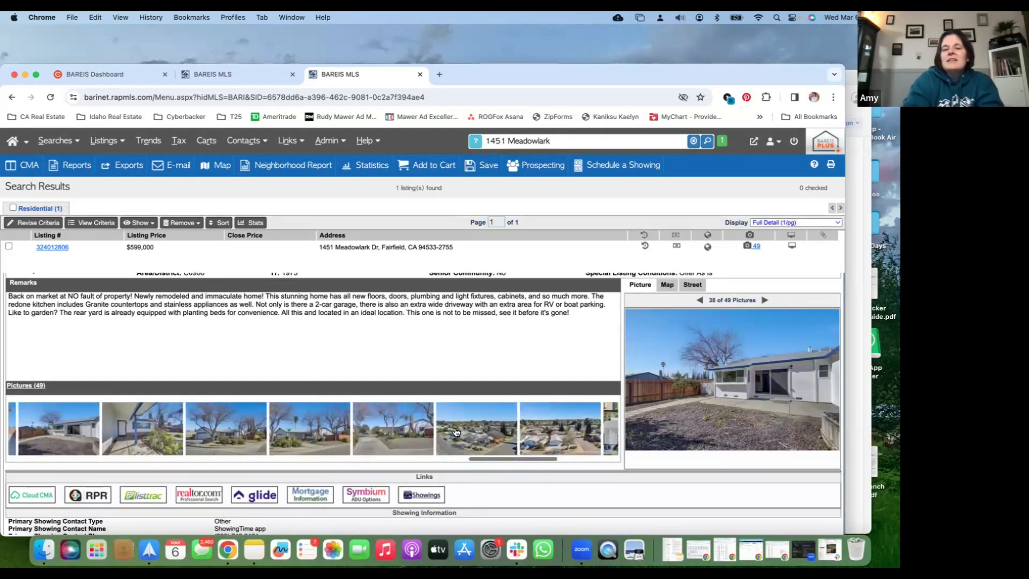
click(498, 433)
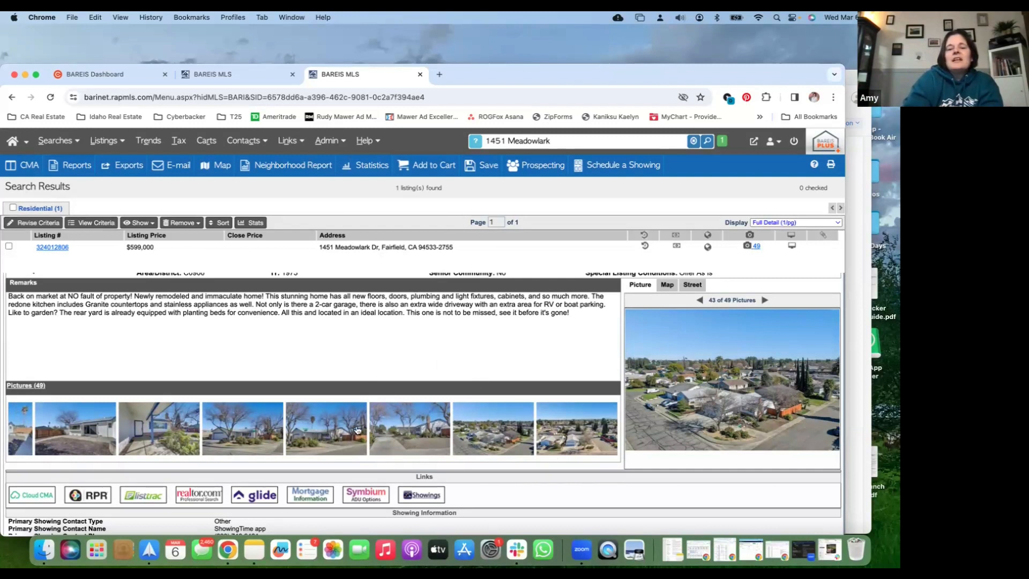
Go back through the listing's interior pictures and enlarge bathroom vanity picture 33
scroll(357, 430, left, 5)
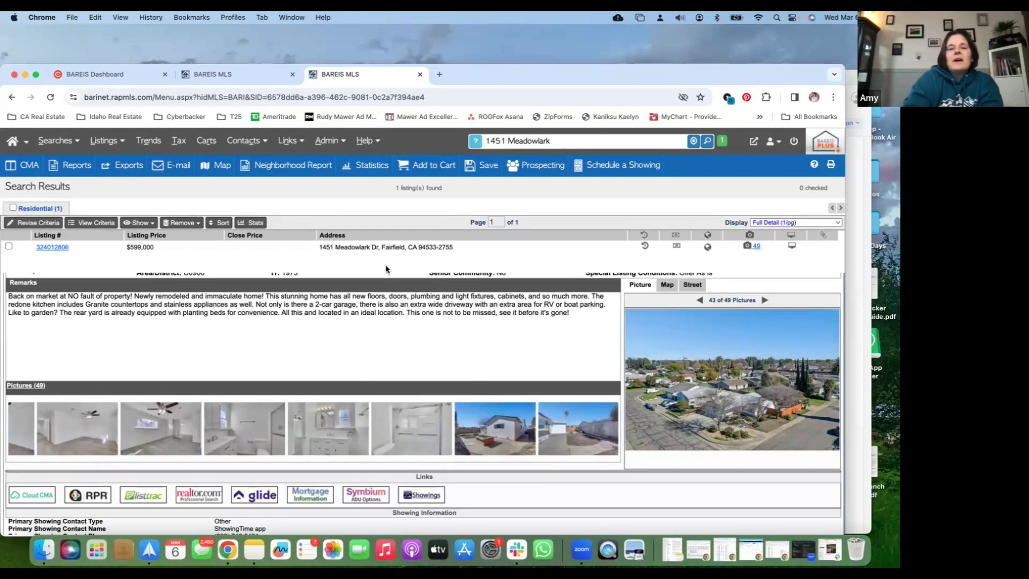
scroll(385, 266, up, 2)
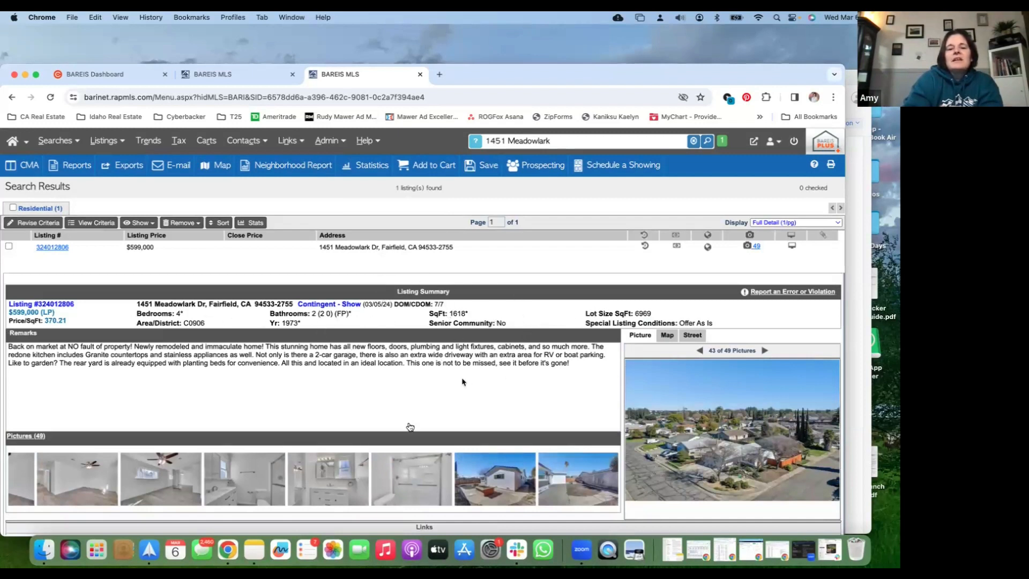
scroll(338, 470, down, 1)
click(339, 469)
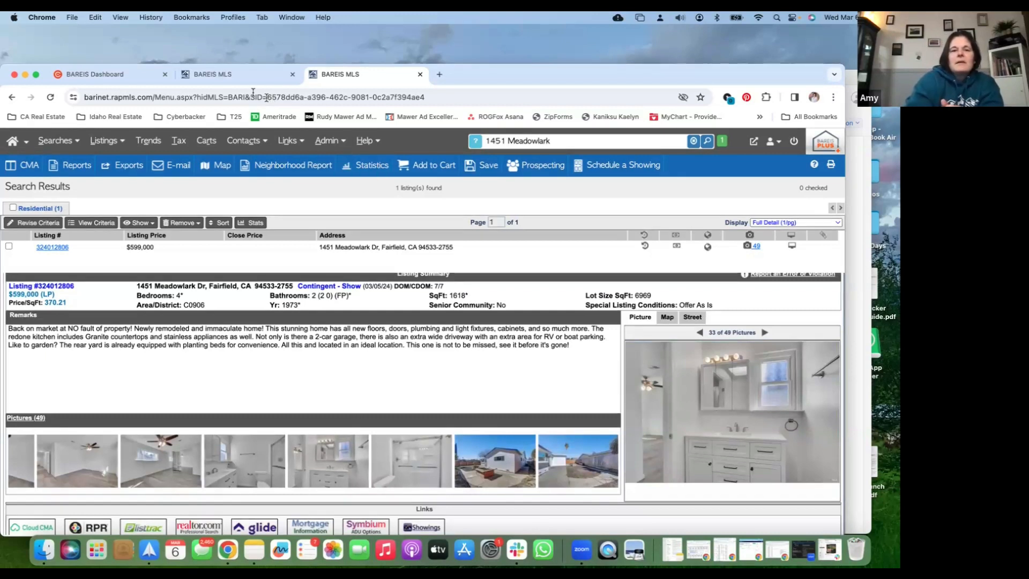
Return to the map search tab and review its status and closed-date criteria, closing the search criteria when done
click(236, 75)
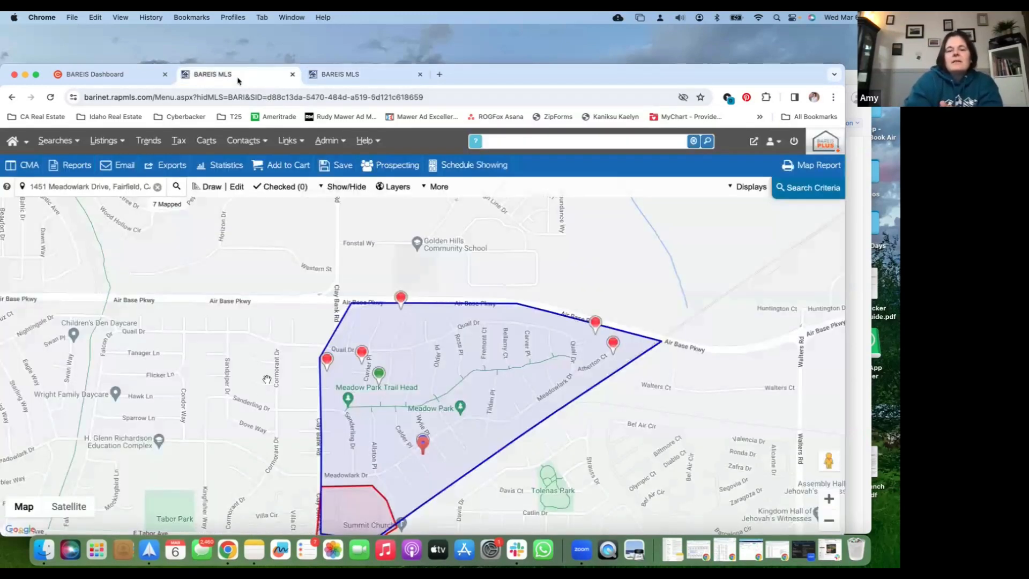
drag(262, 383, 269, 353)
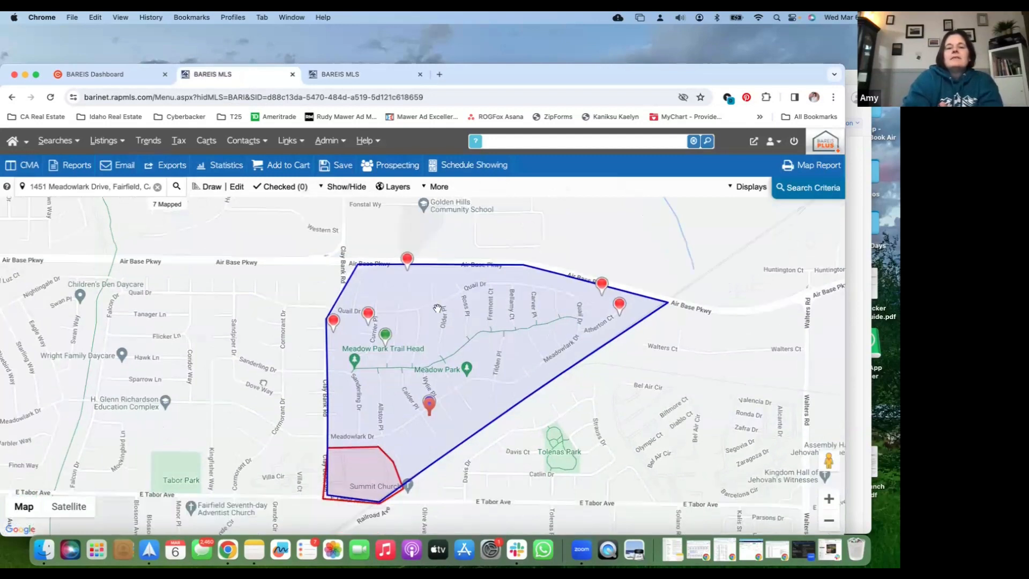
drag(438, 308, 432, 271)
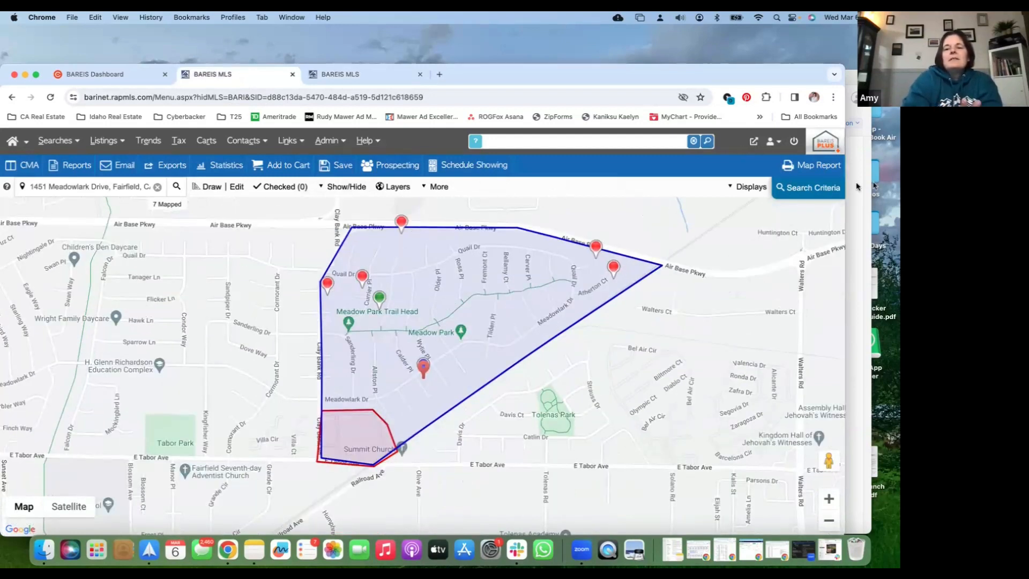
click(819, 191)
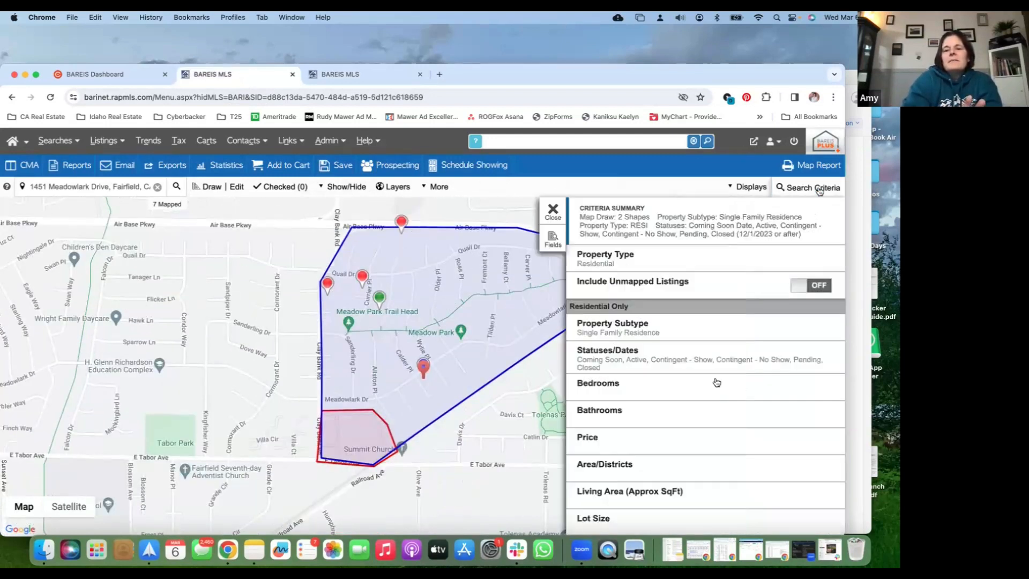
click(708, 353)
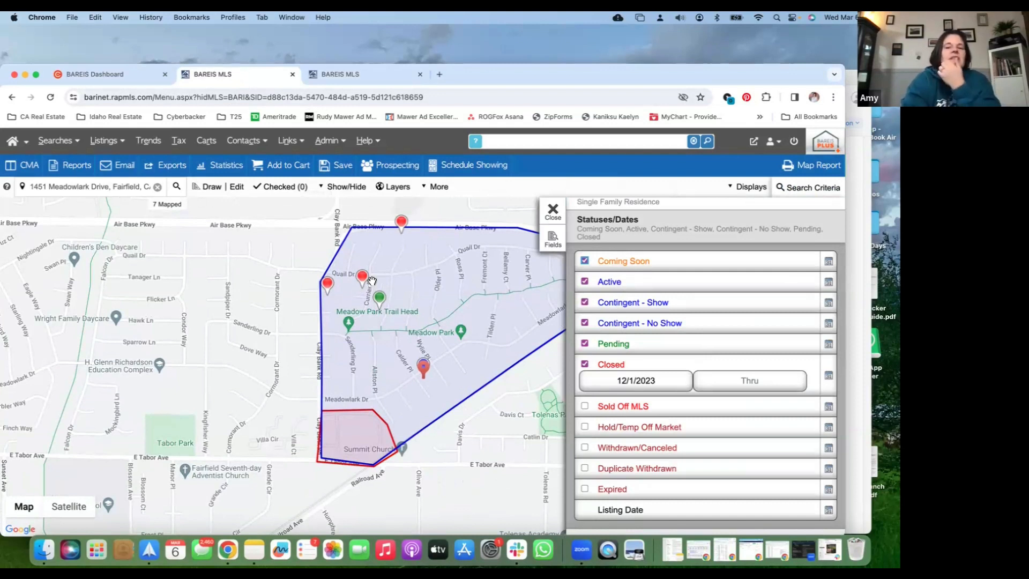
click(552, 212)
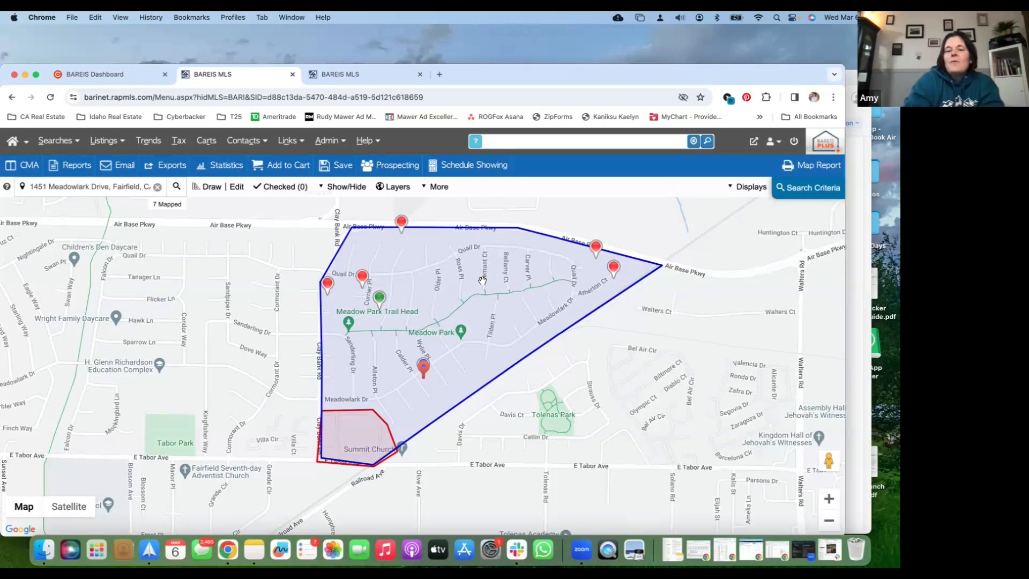
Add 0.25-mile and 0.5-mile radius circles around the subject property's marker
drag(482, 279, 533, 303)
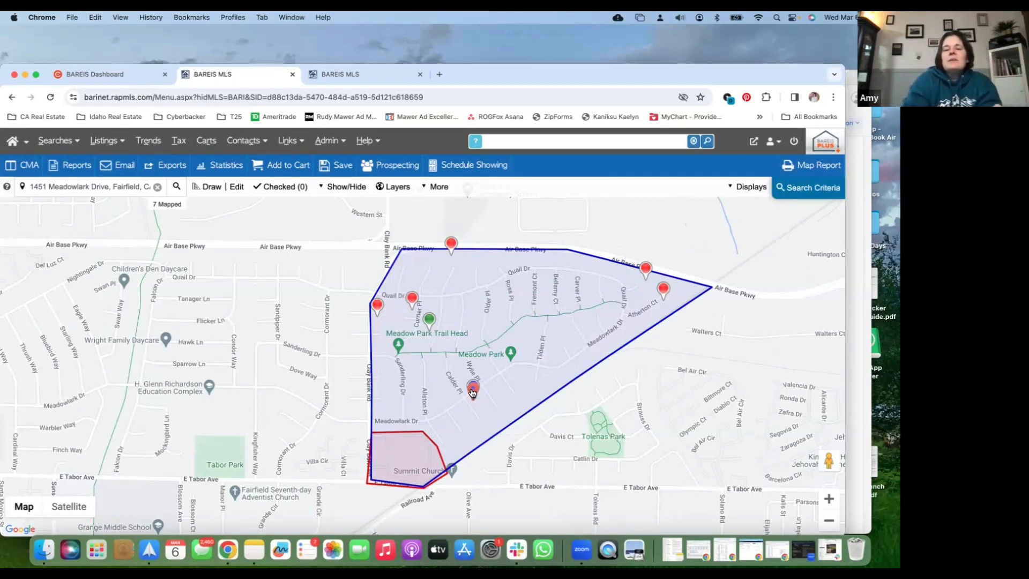
click(472, 389)
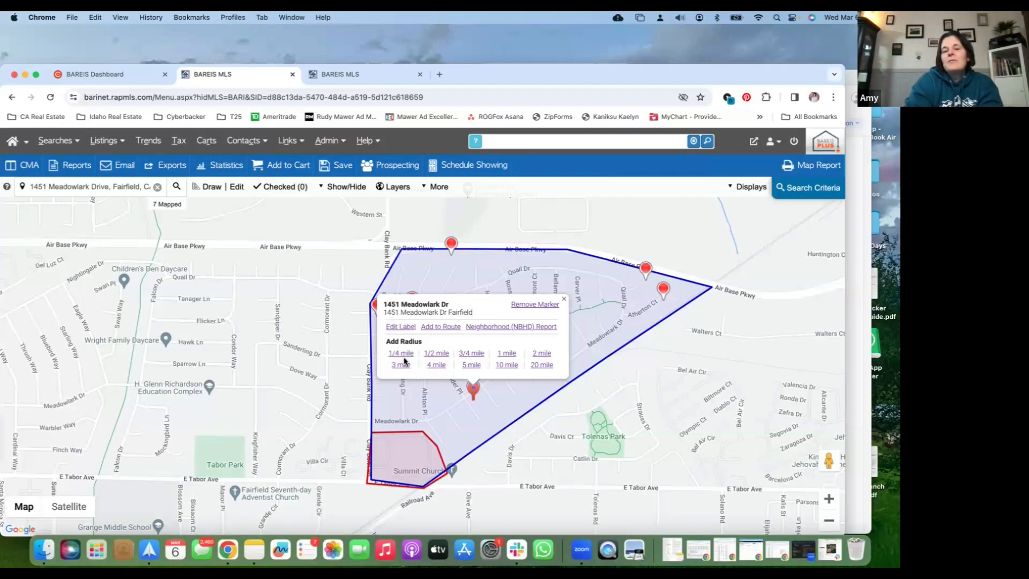
click(434, 354)
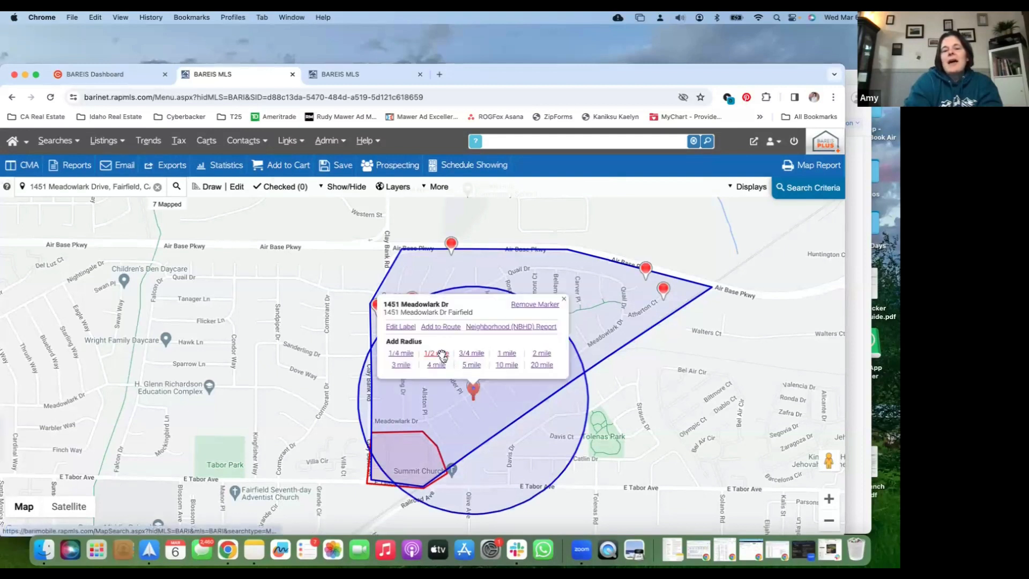
click(441, 355)
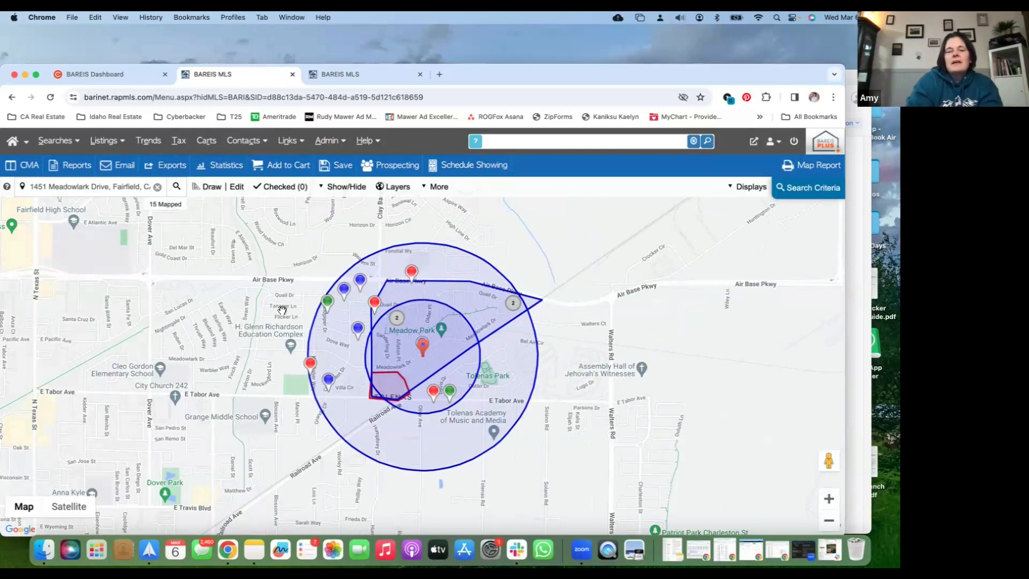
Check the closed $490,000 listing at the western edge of the larger circle and close its summary
click(311, 366)
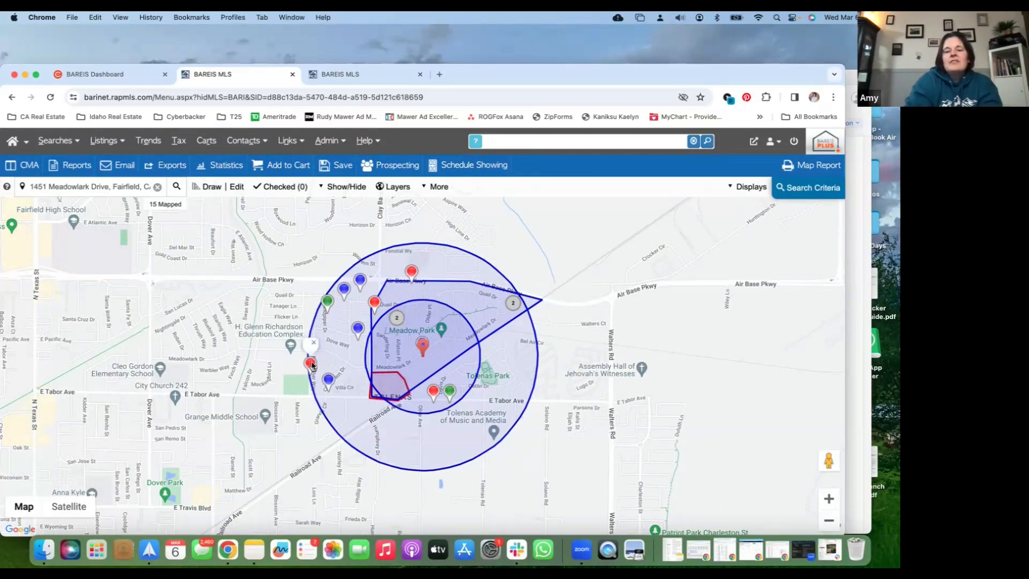
click(344, 244)
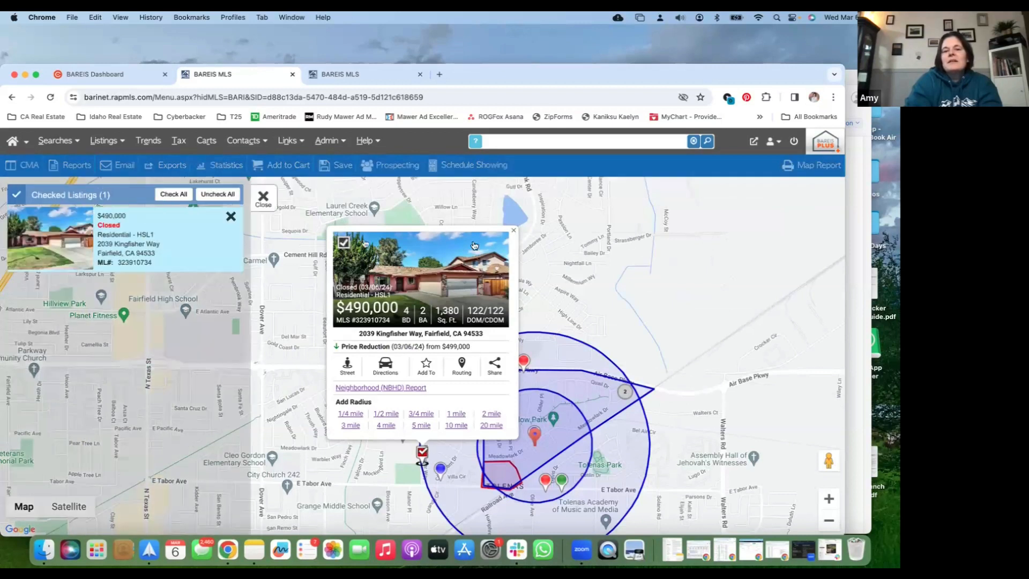
click(513, 227)
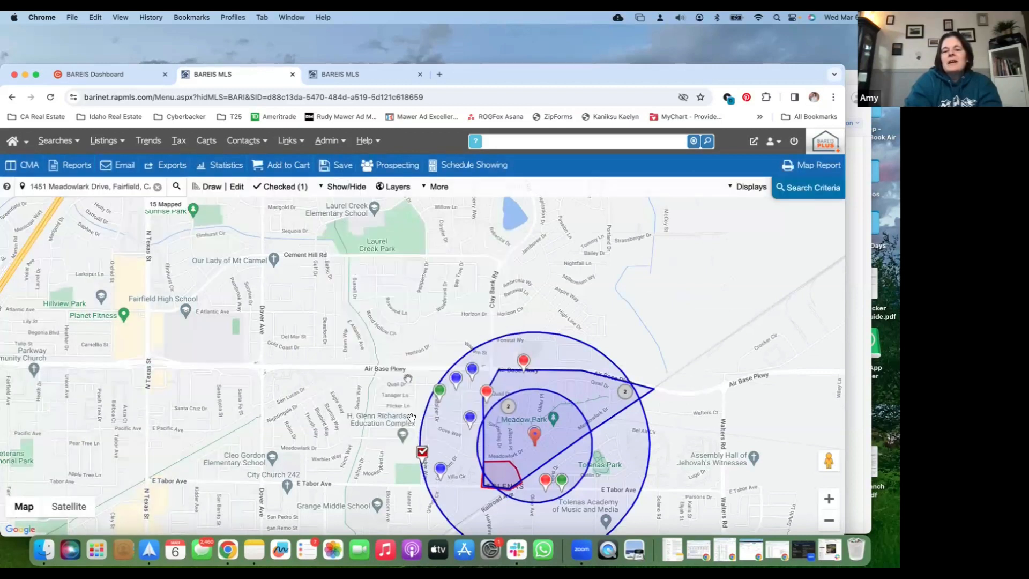
Delete both radius circles from the map shapes and uncheck the closed $490,000 listing
click(237, 188)
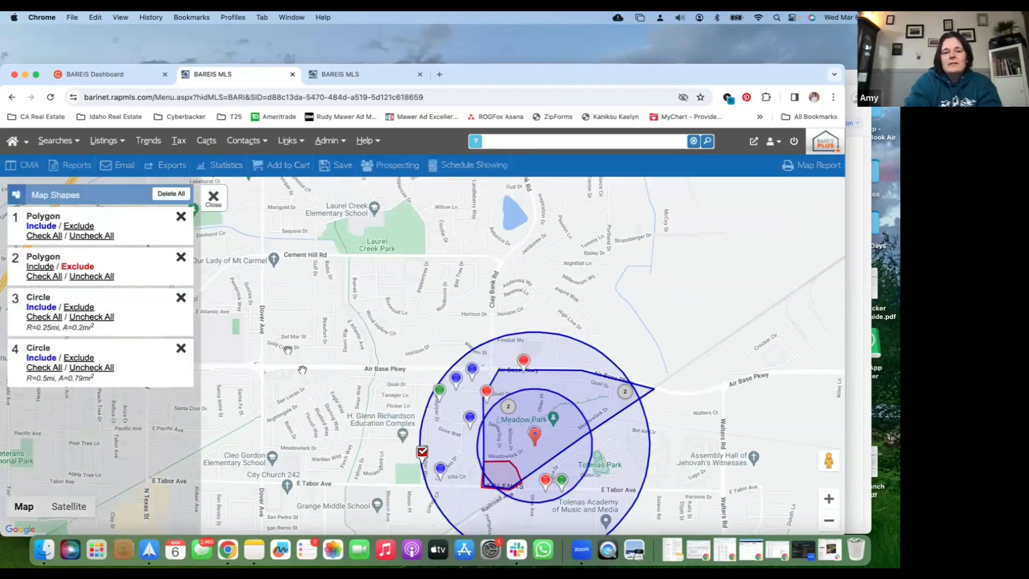
click(181, 350)
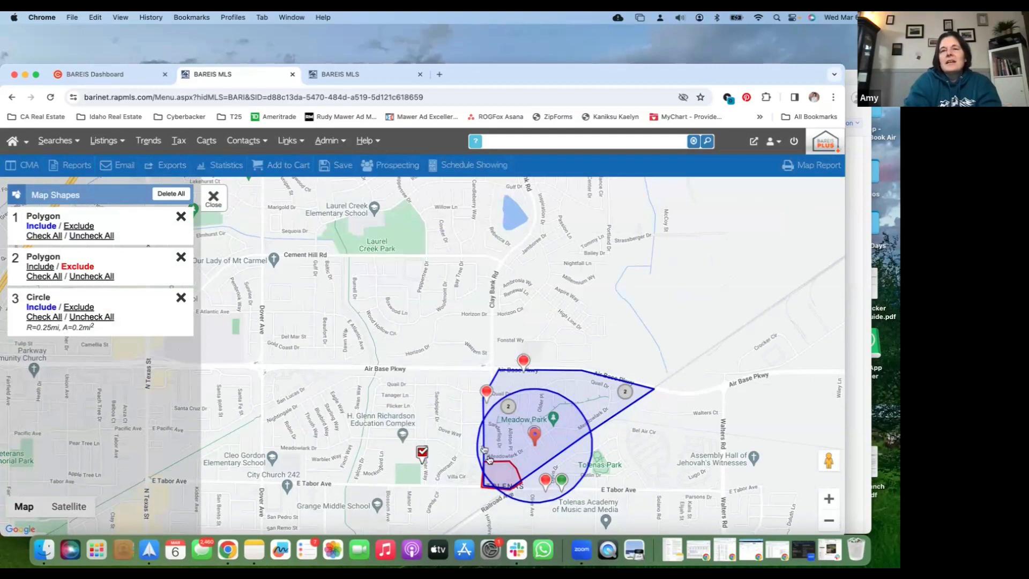
click(422, 455)
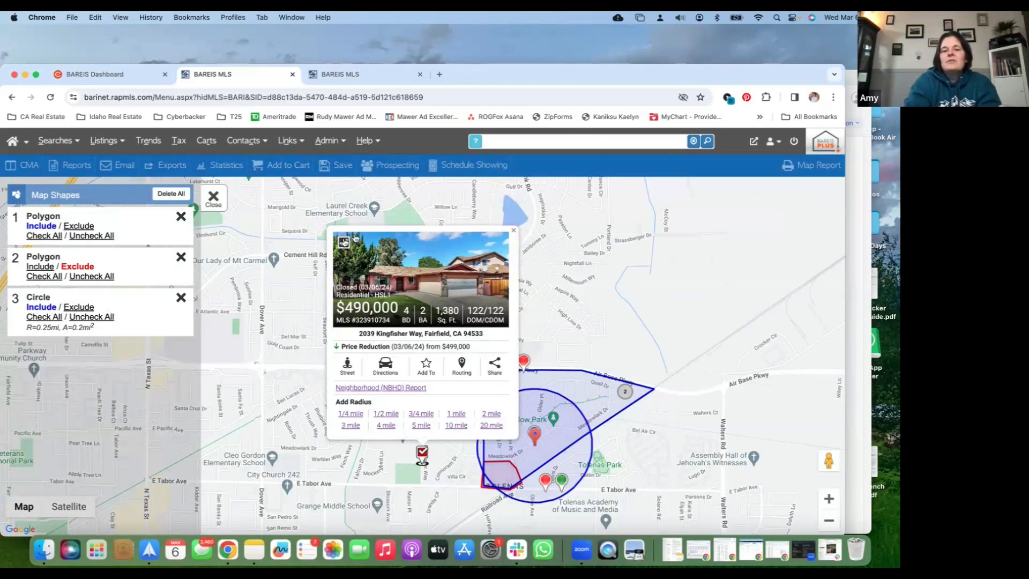
click(344, 239)
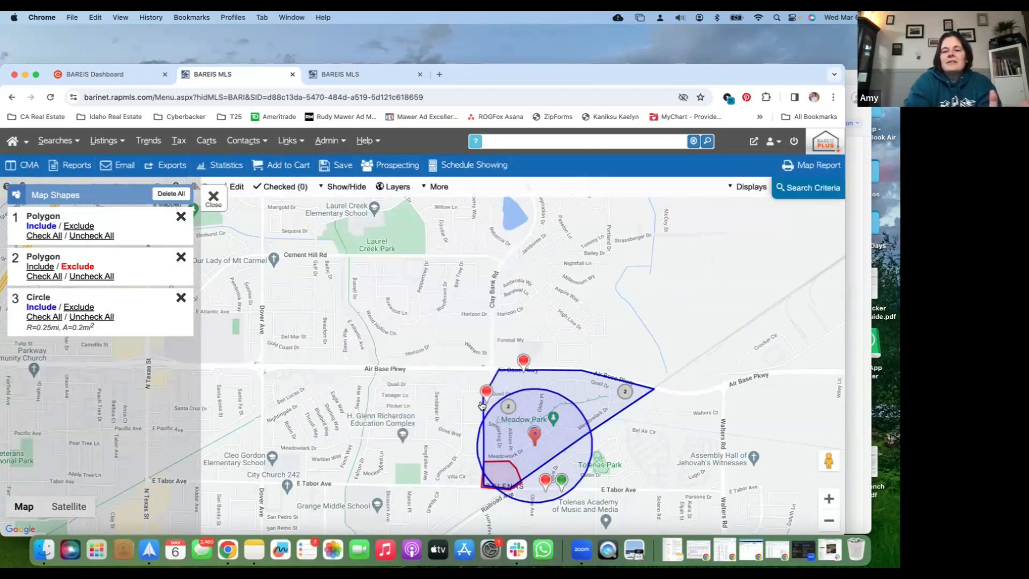
click(181, 297)
click(218, 207)
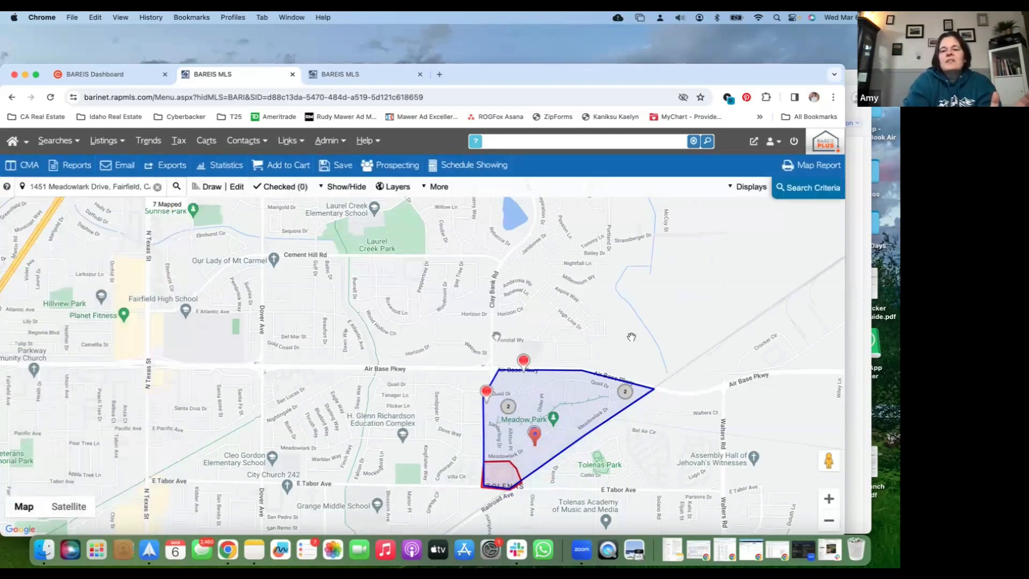
Display the mapped listings in the One Line Grid (50/pg) and review its columns across to Association Fee
drag(642, 339, 528, 255)
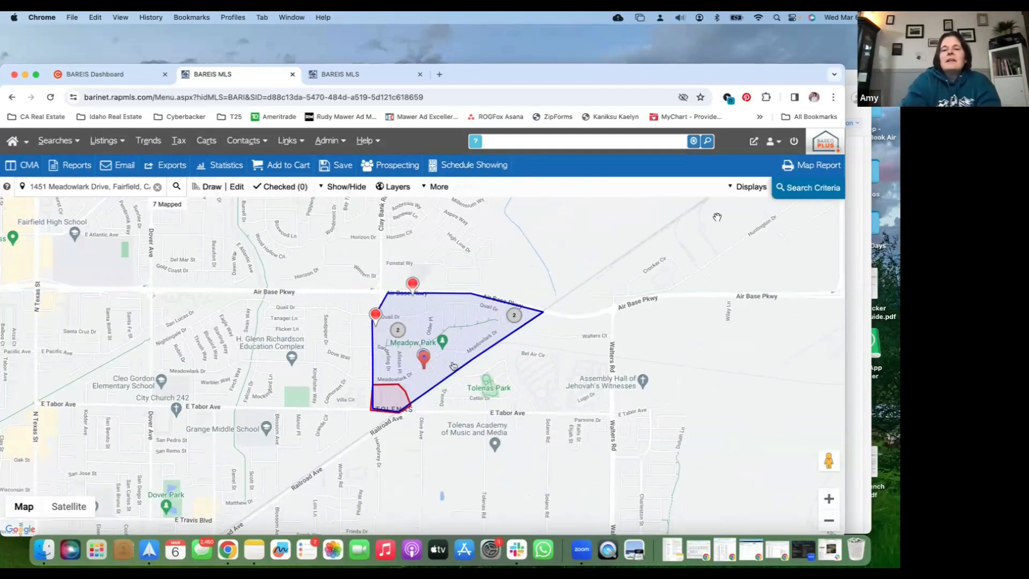
click(745, 195)
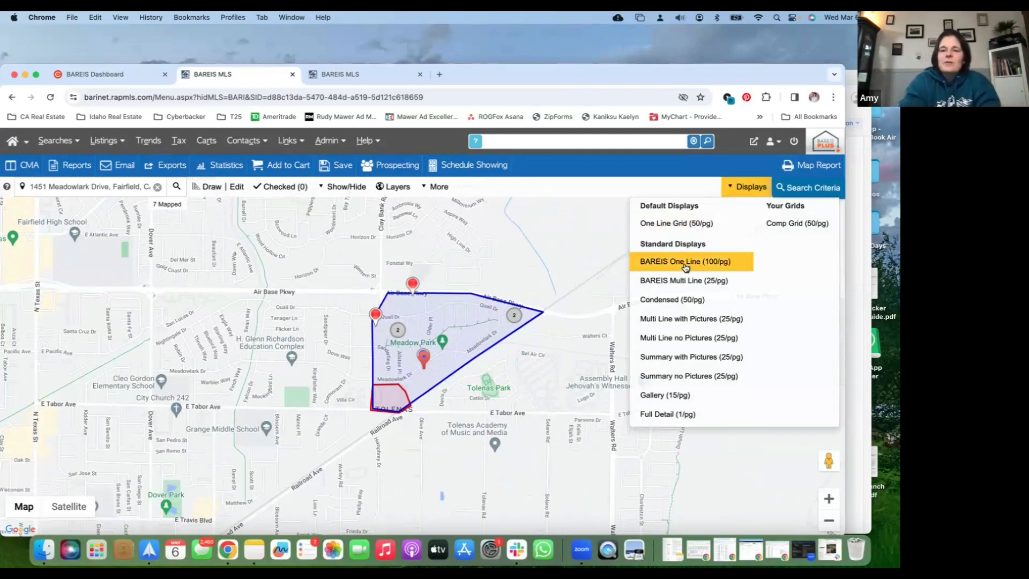
click(693, 225)
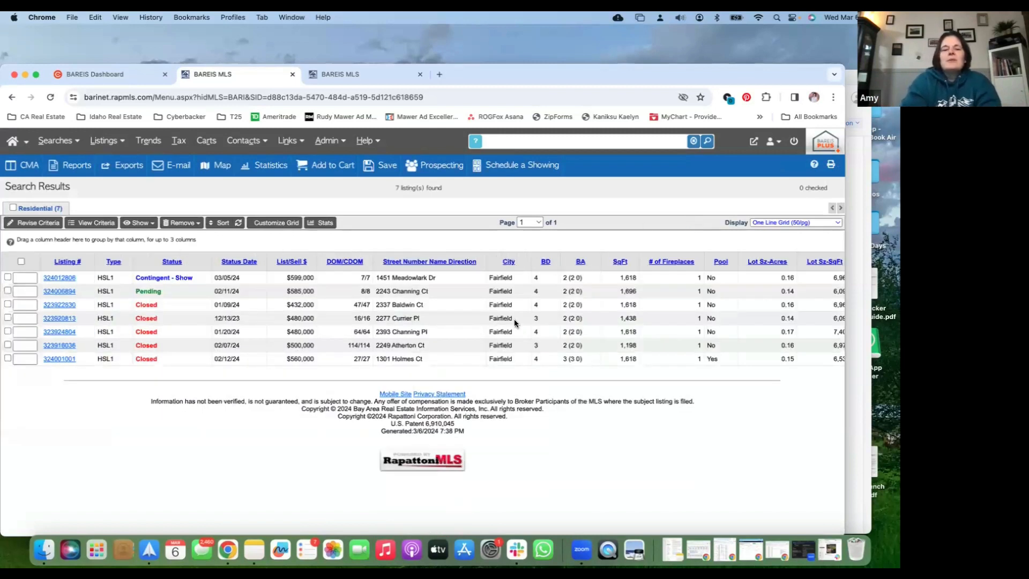
scroll(513, 319, right, 2)
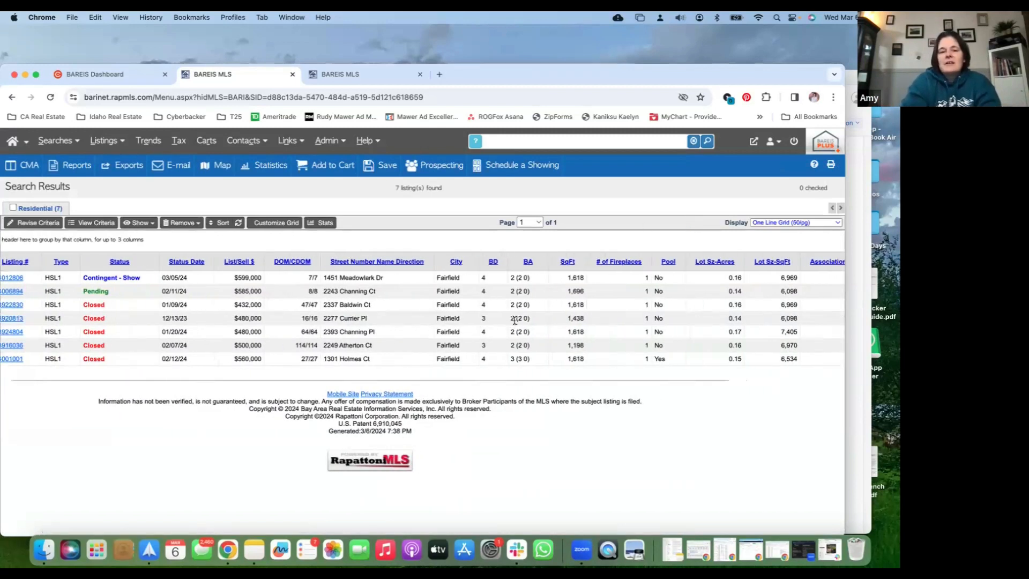
scroll(373, 298, right, 1)
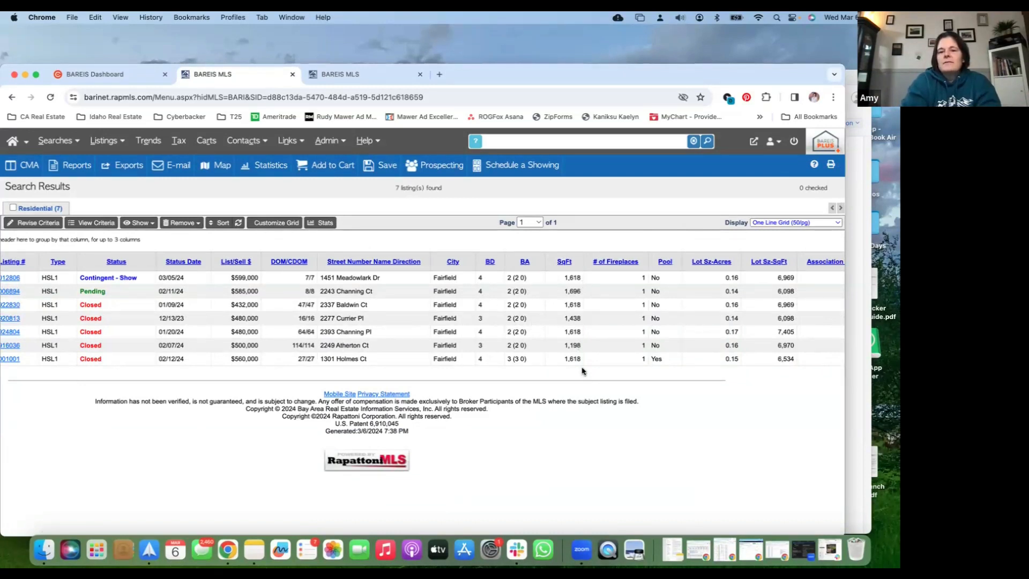
scroll(583, 371, right, 2)
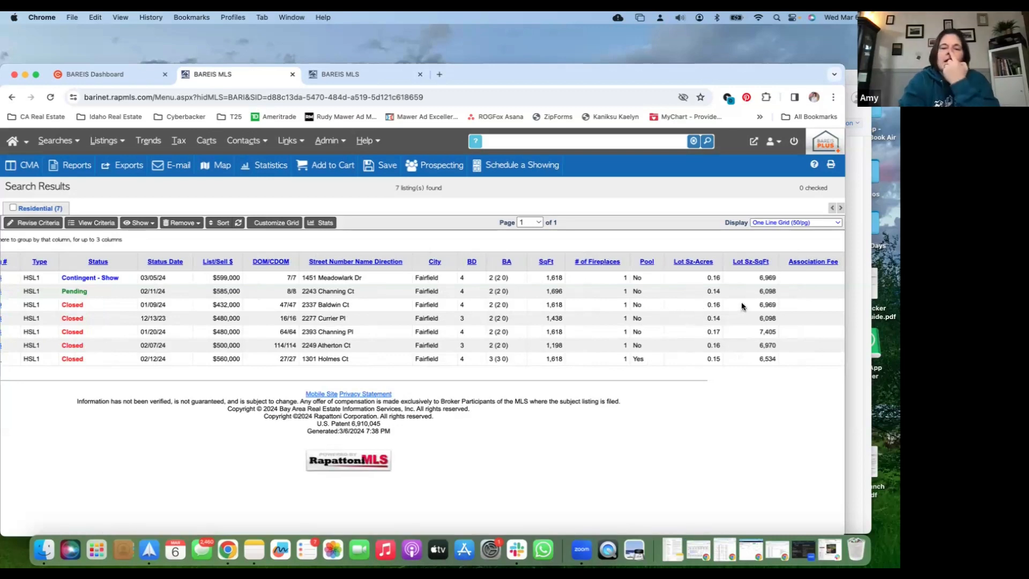
scroll(737, 311, right, 1)
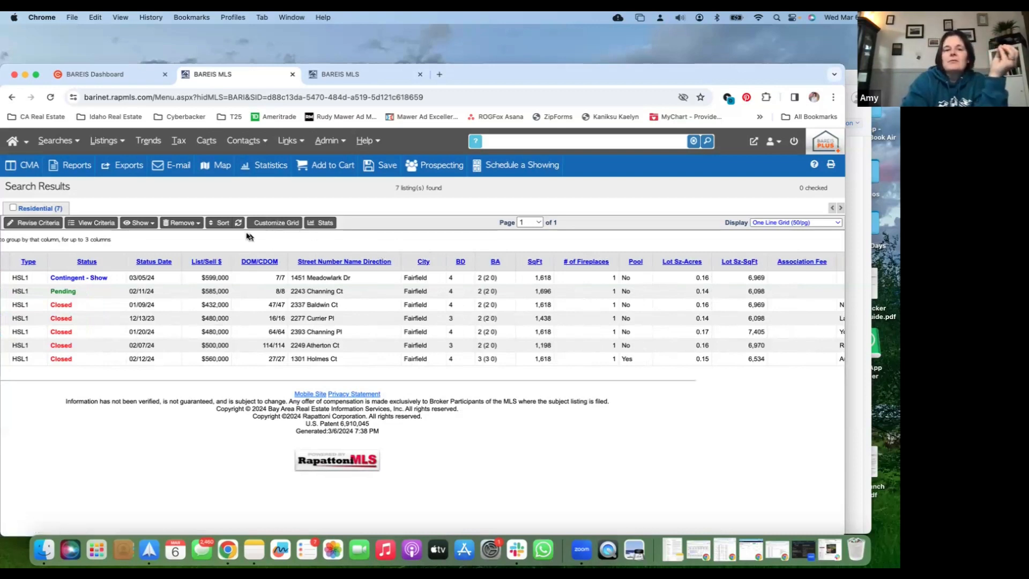
Open the One Line Grid for customization, remove all selected residential fields, and save the changes
click(270, 225)
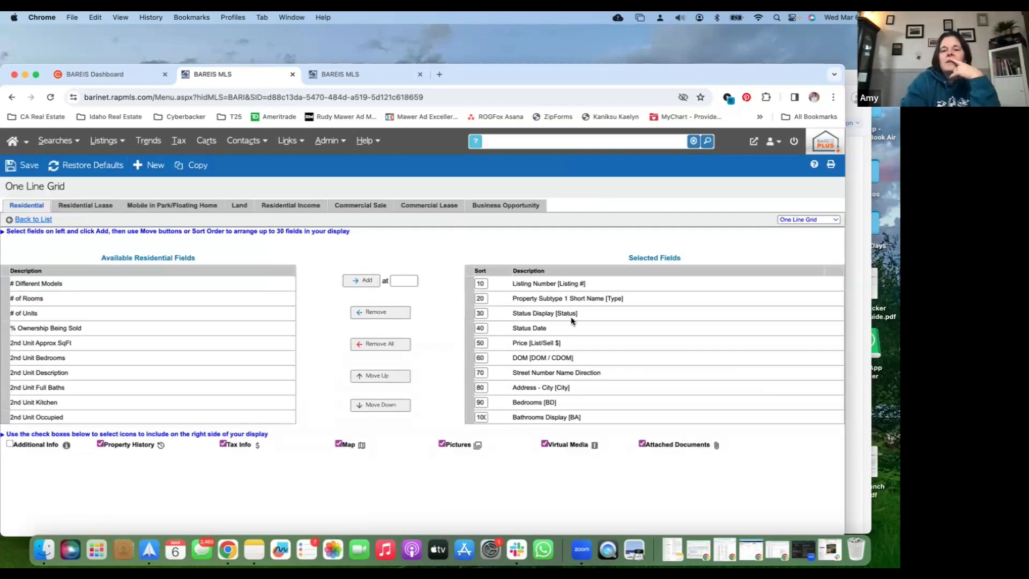
click(505, 287)
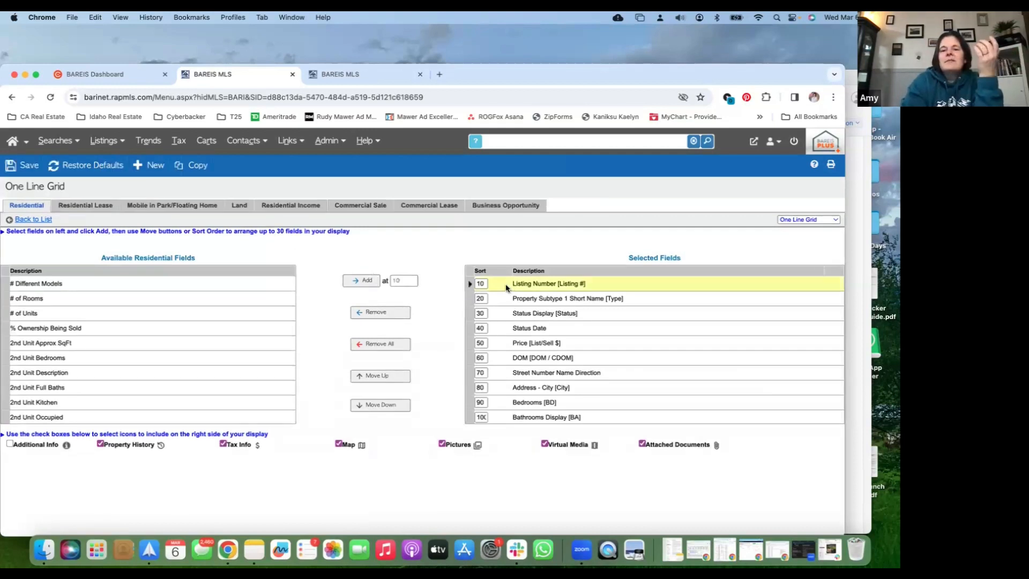
click(395, 344)
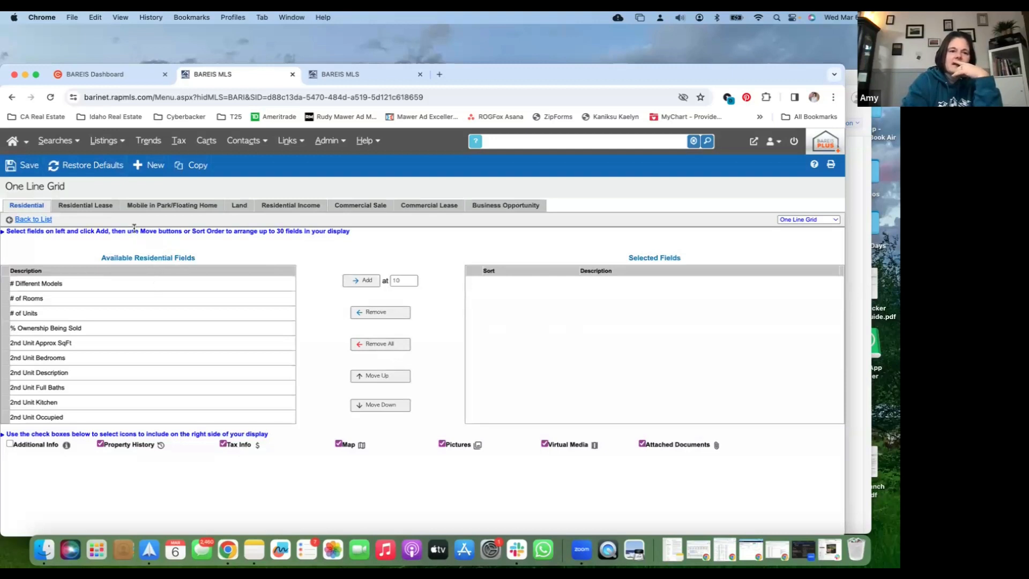
click(46, 219)
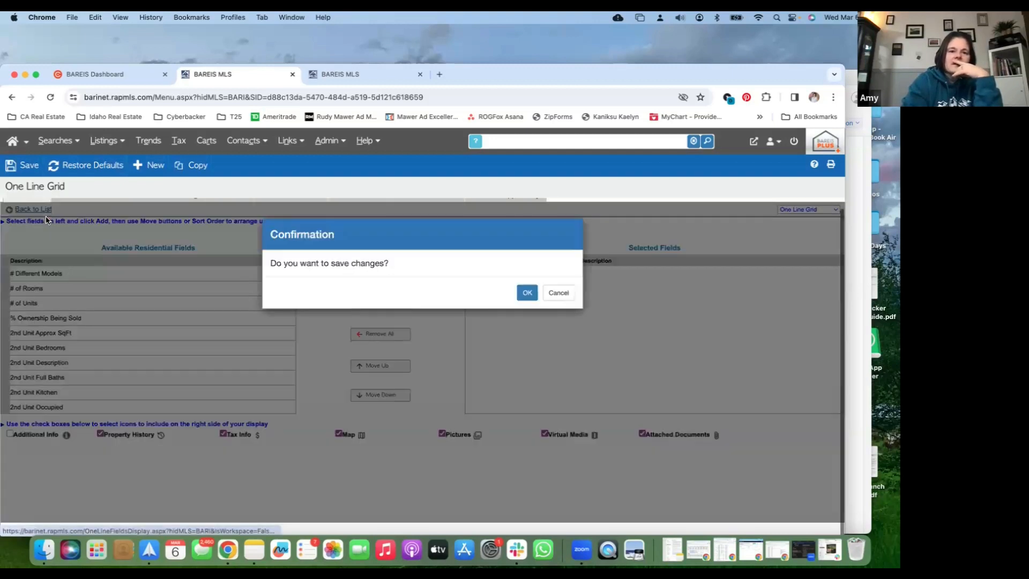
click(523, 296)
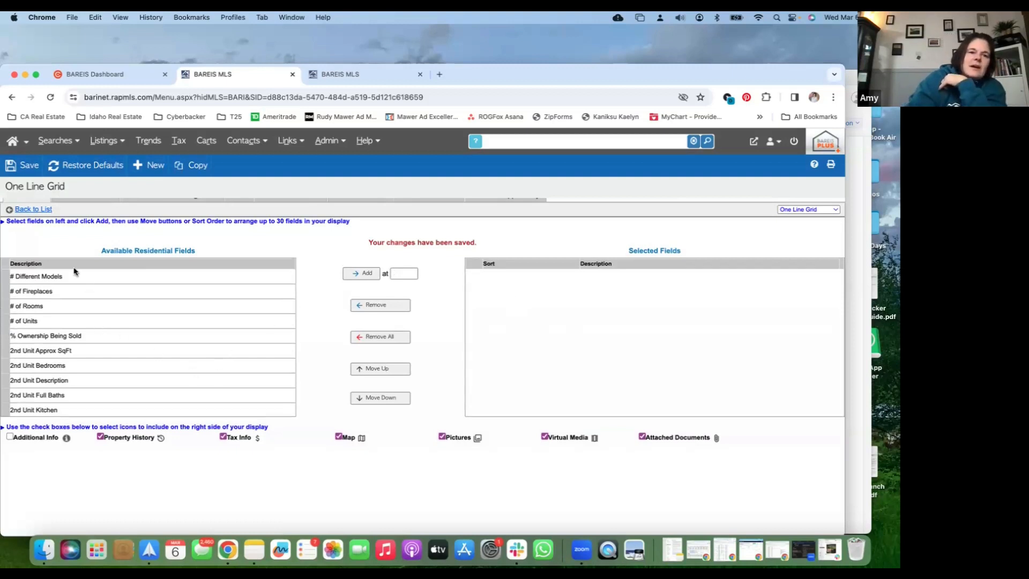
Restore the default One Line Grid display format
click(105, 170)
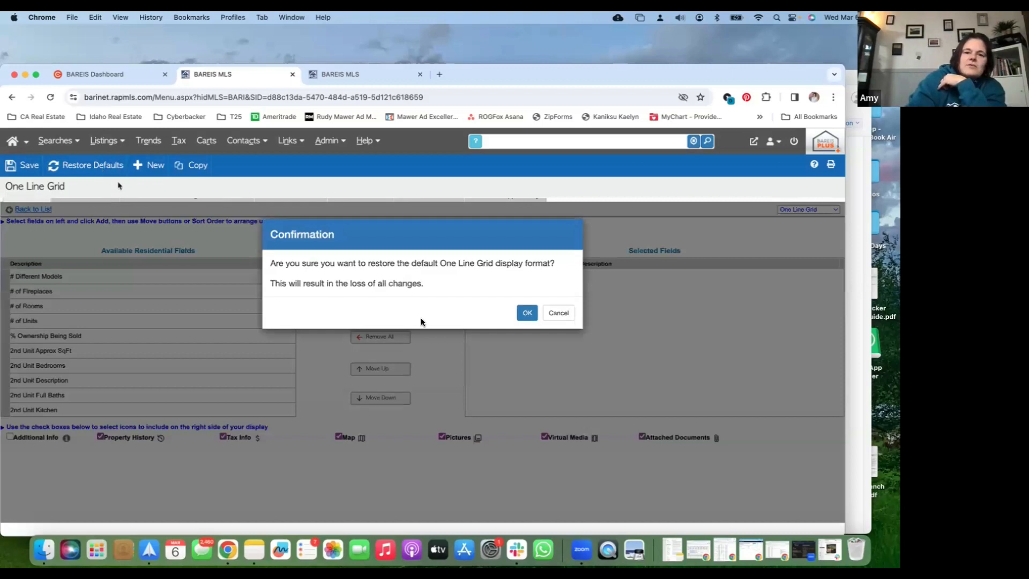
click(527, 314)
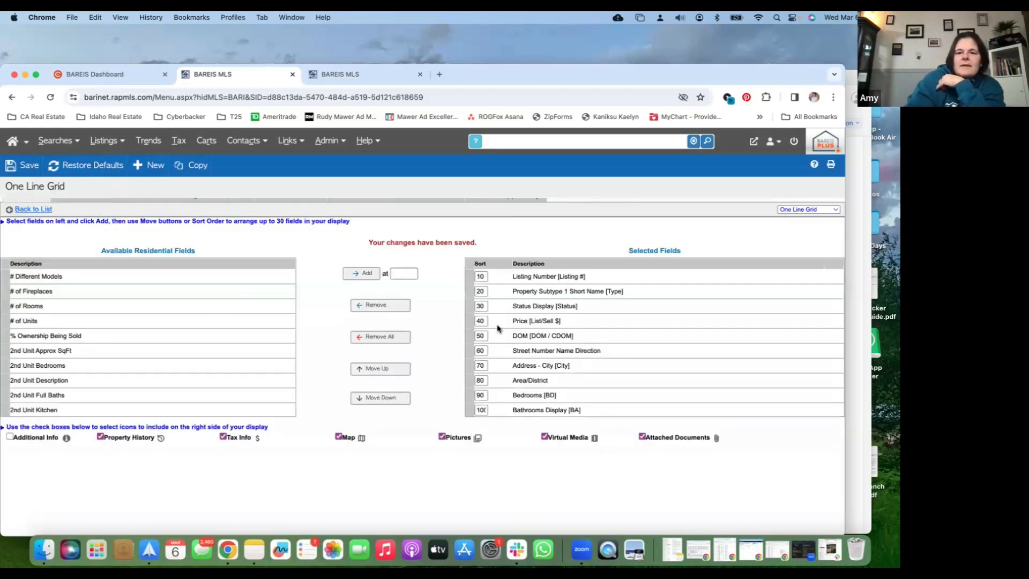
Remove all selected residential fields from the One Line Grid and restore its default display format
click(547, 286)
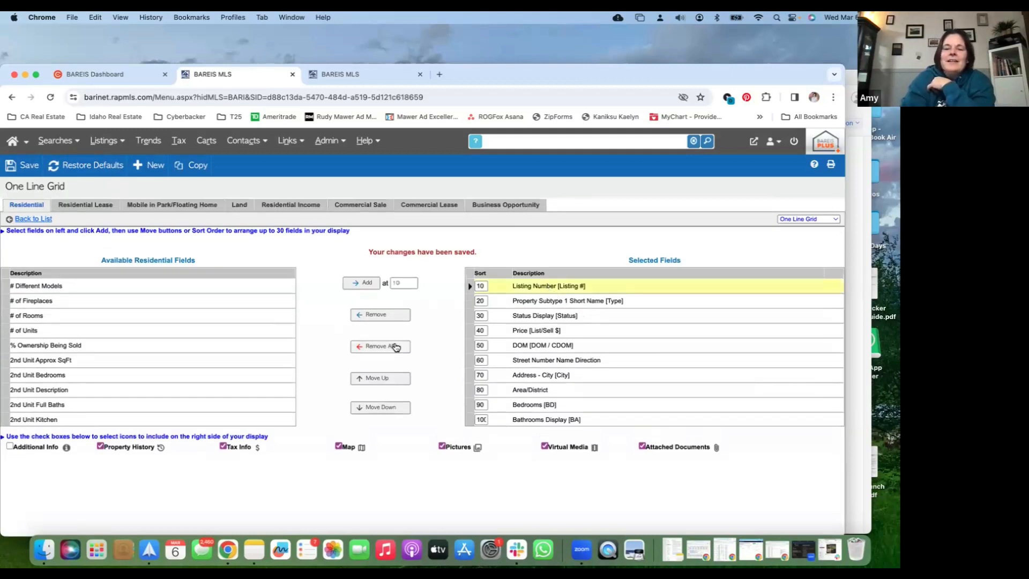
click(396, 346)
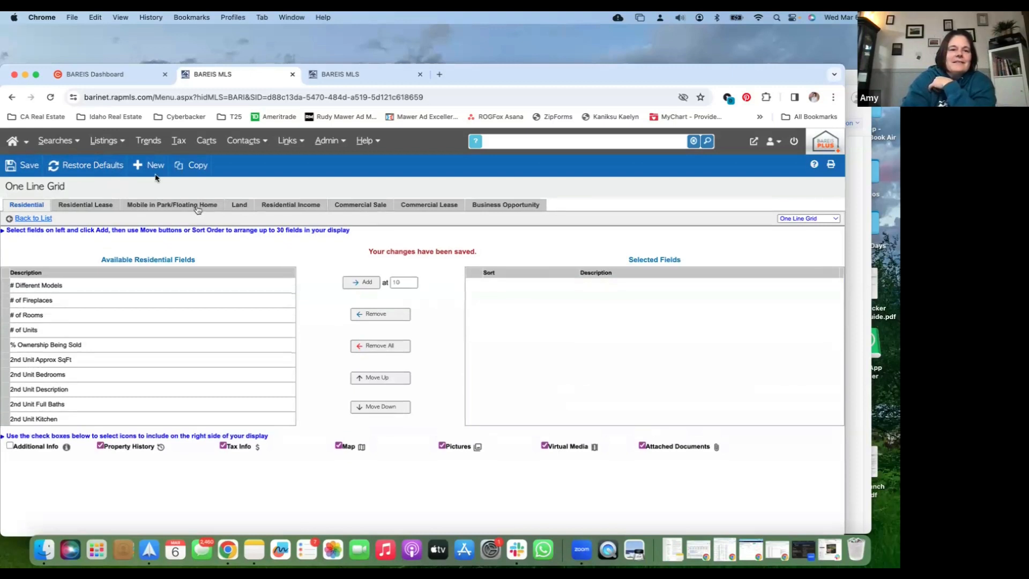
click(96, 172)
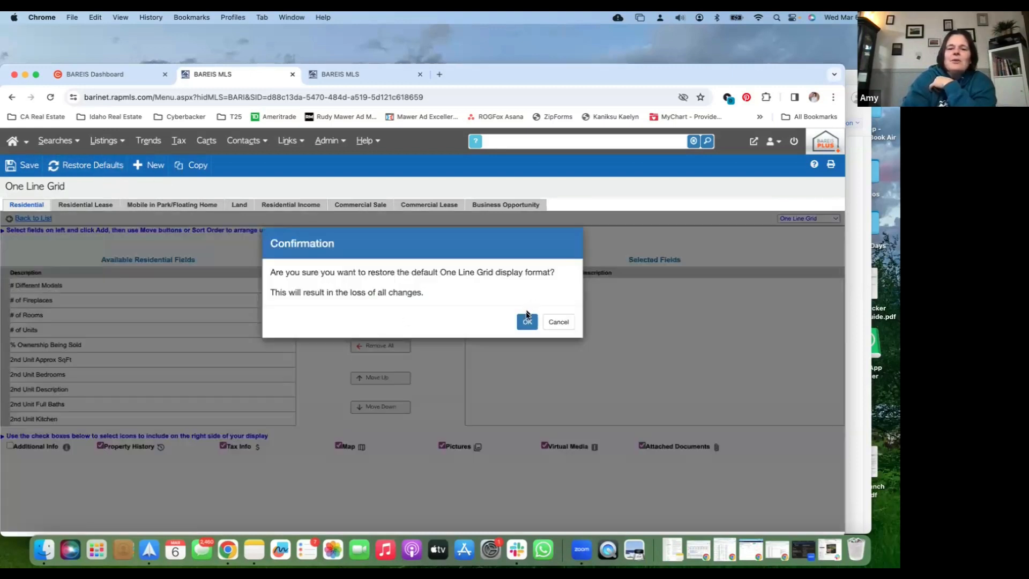
click(527, 320)
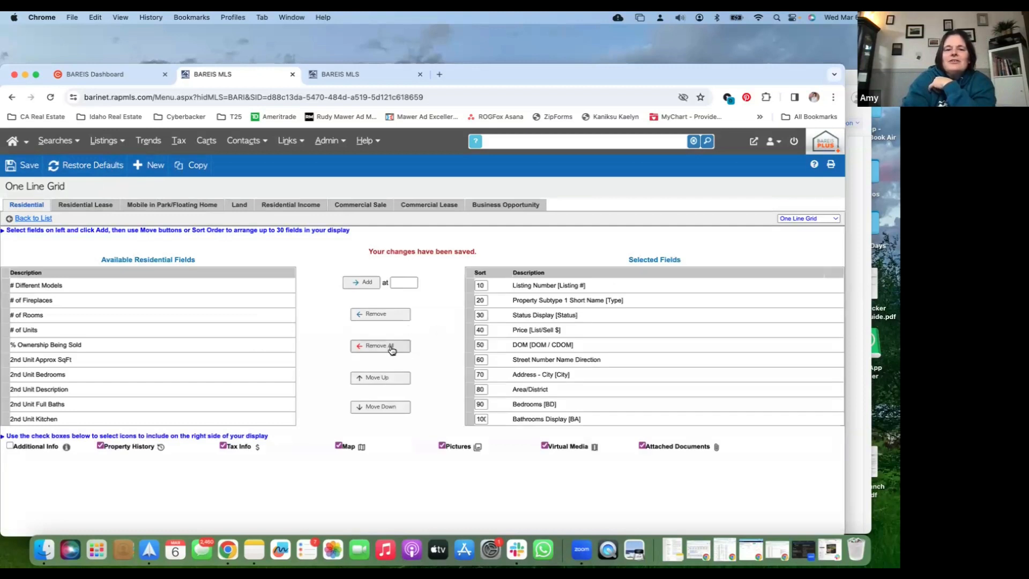
Remove the Listing Number field from the selected residential fields of the One Line Grid
click(521, 288)
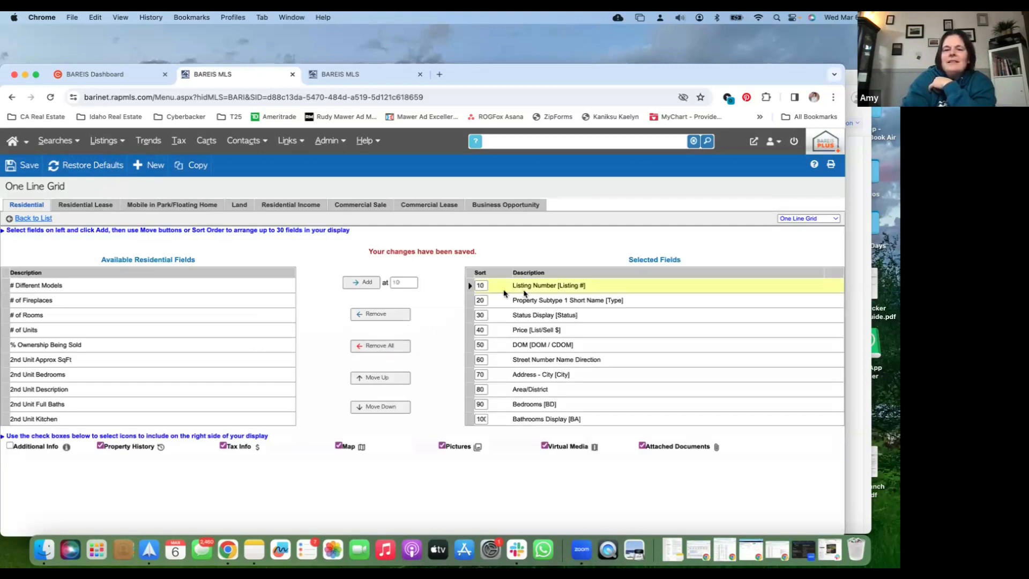
click(396, 320)
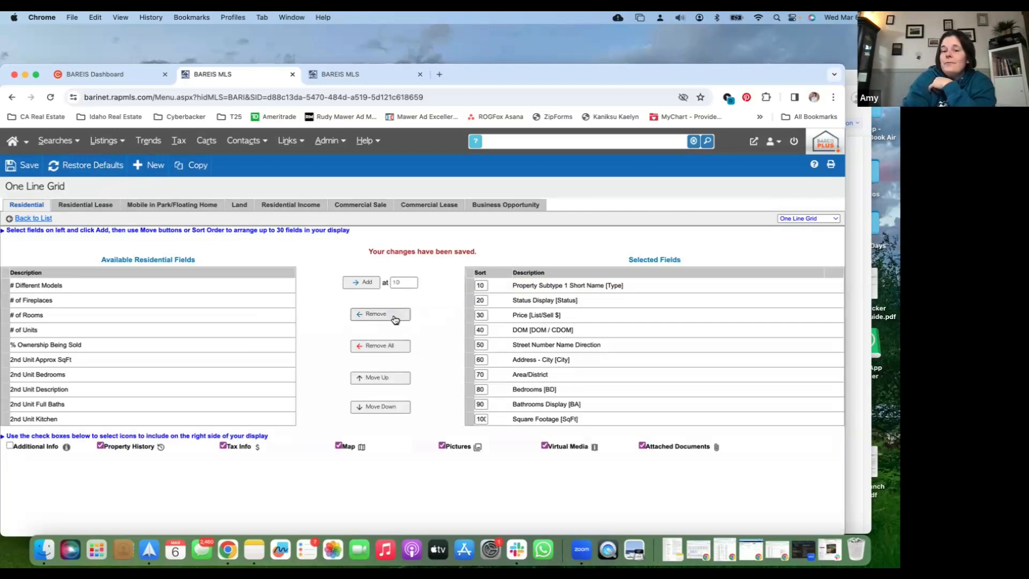
click(551, 284)
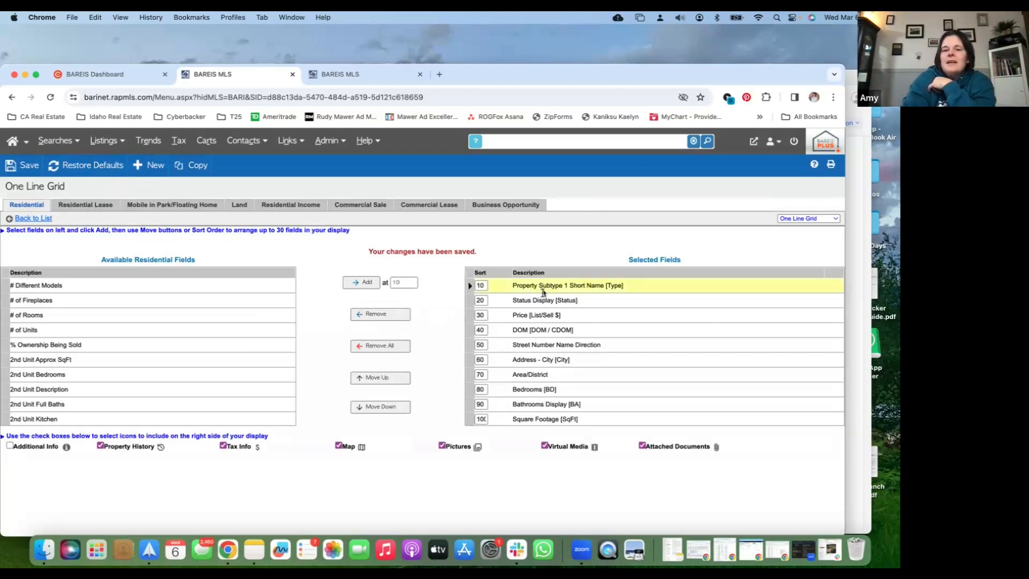
Add the # of Fireplaces field to the selected fields at sort position 20, ahead of Status Display
click(542, 300)
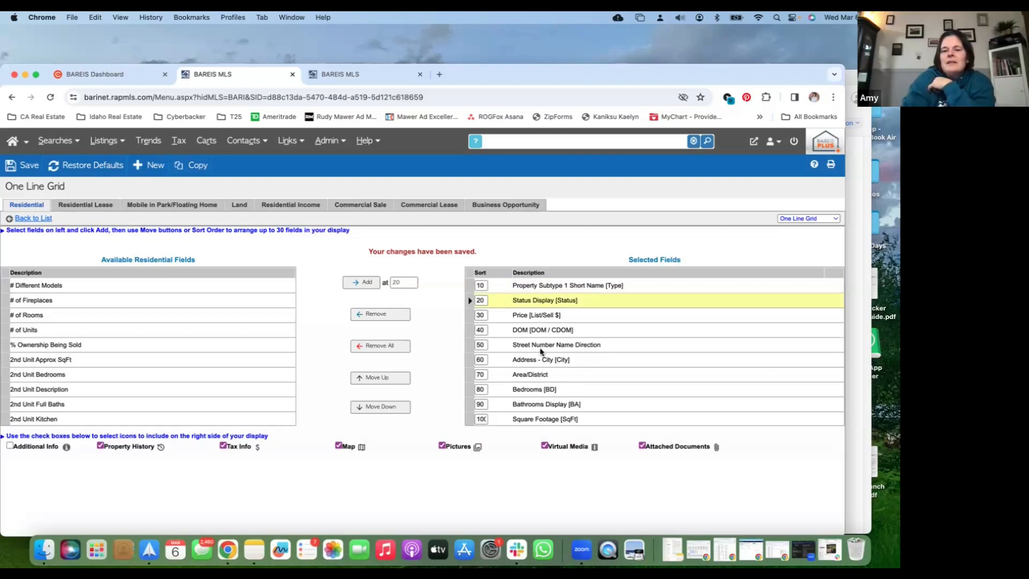
scroll(540, 350, down, 3)
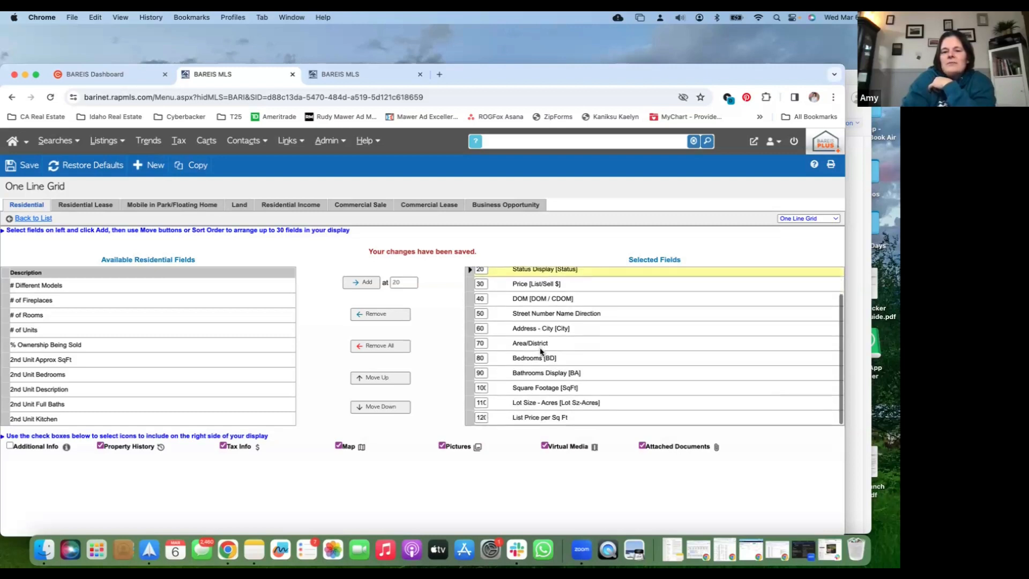
scroll(154, 364, down, 2)
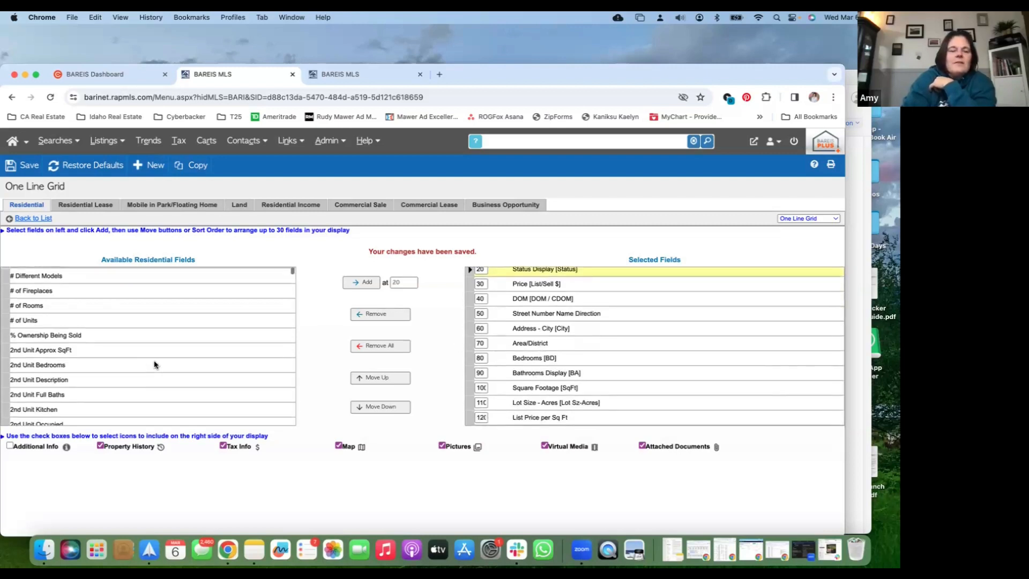
scroll(154, 364, up, 2)
click(68, 304)
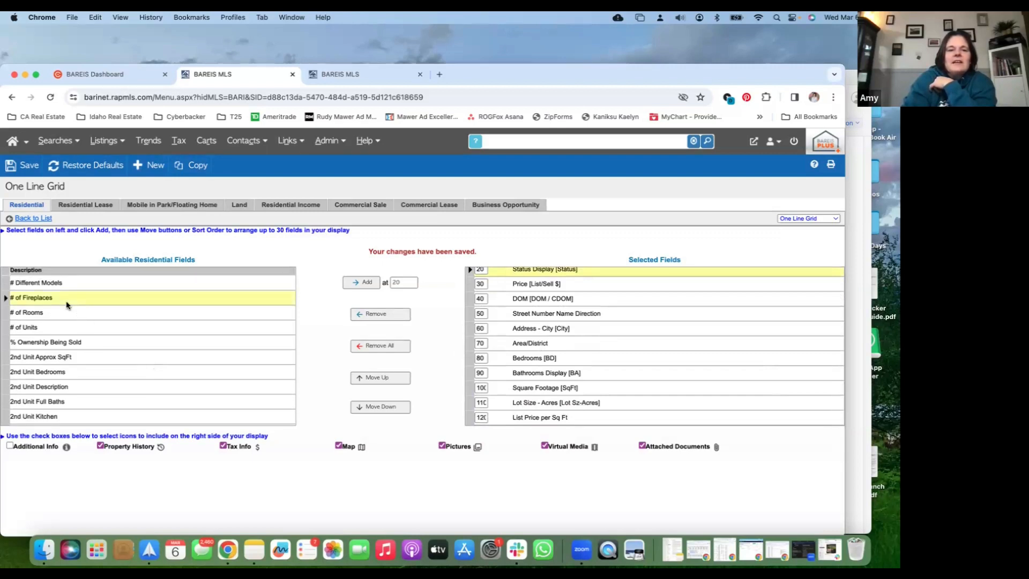
click(367, 287)
scroll(557, 379, down, 1)
scroll(557, 381, up, 2)
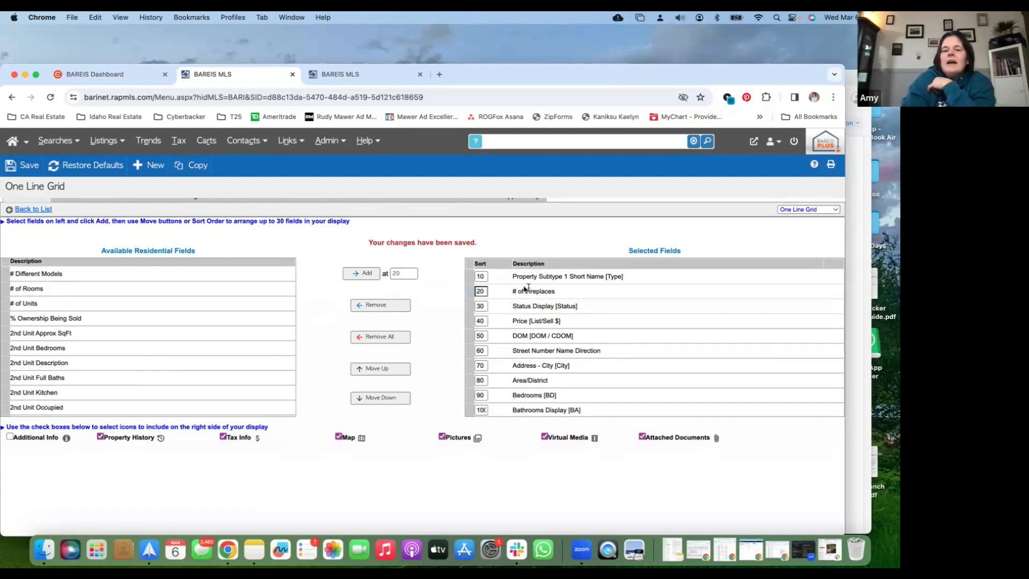
Move the DOM field up to sort position 20, save the grid layout, and return to the results list
click(522, 336)
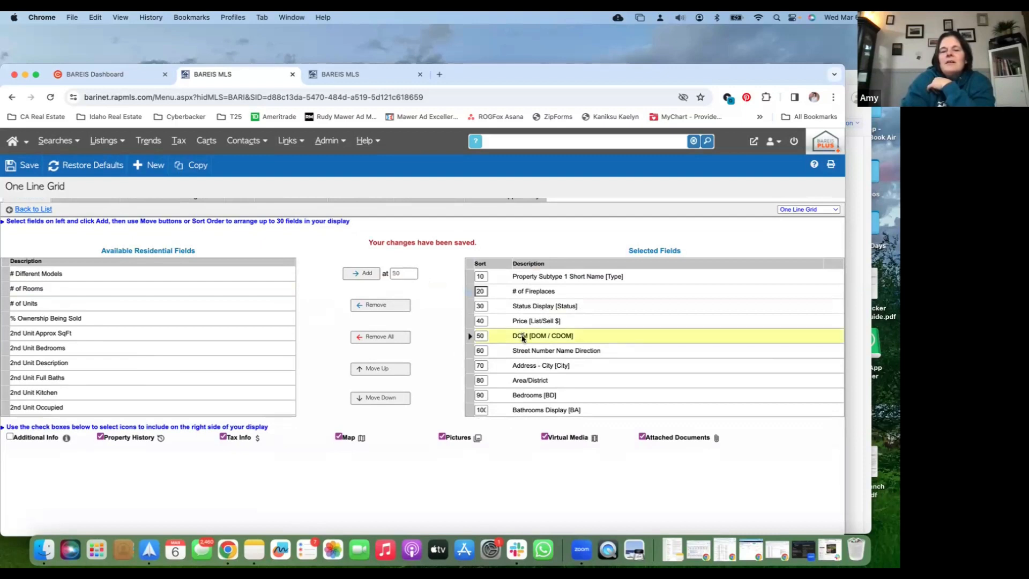
click(387, 369)
click(387, 370)
click(386, 370)
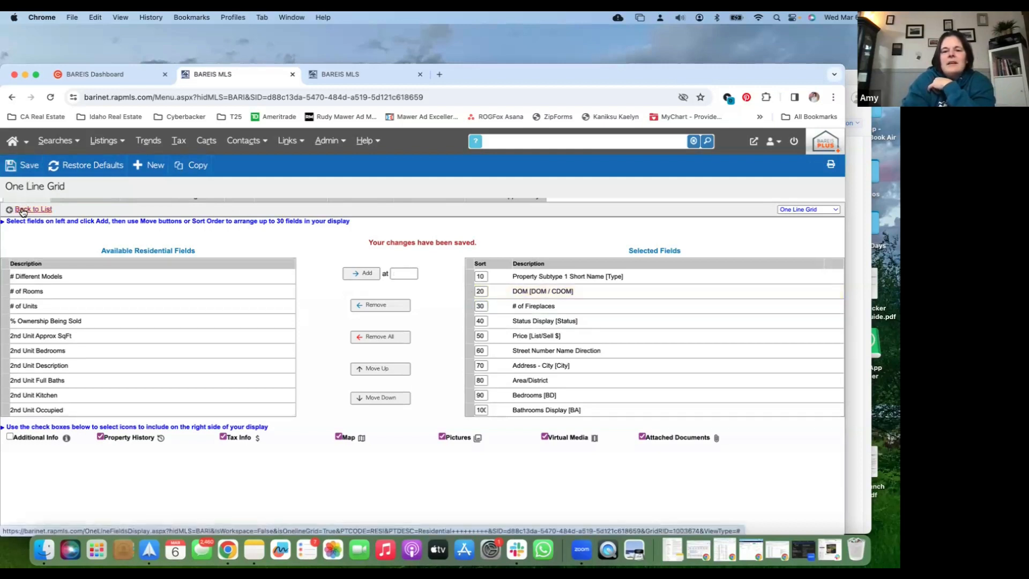
click(22, 212)
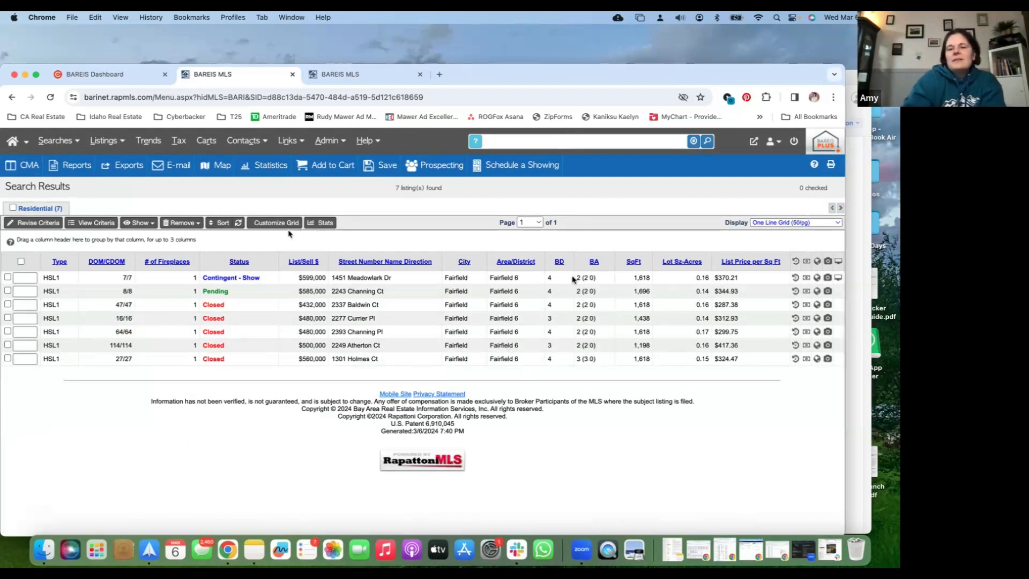
Sort the listings by square footage in descending order
click(634, 262)
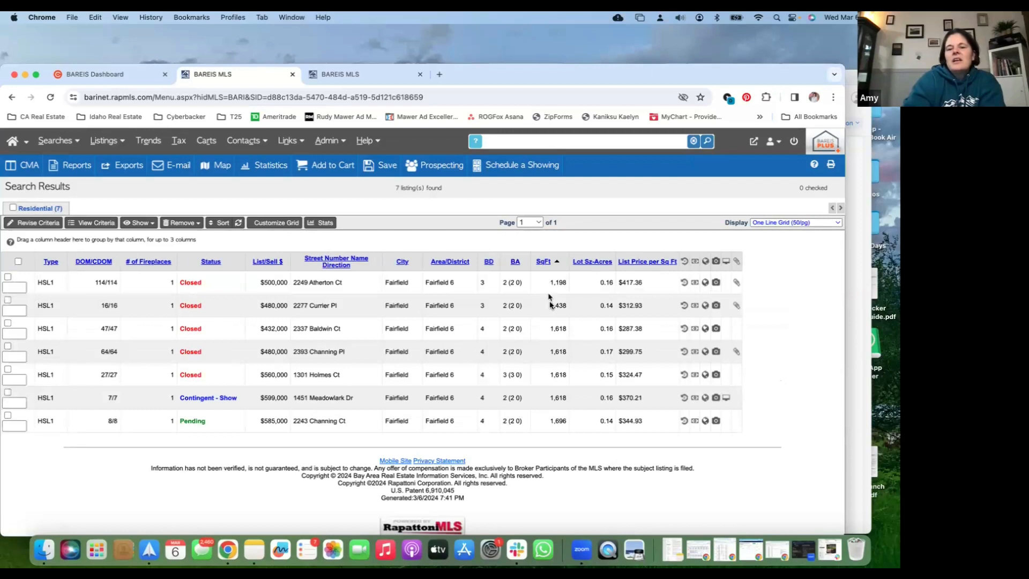
click(545, 263)
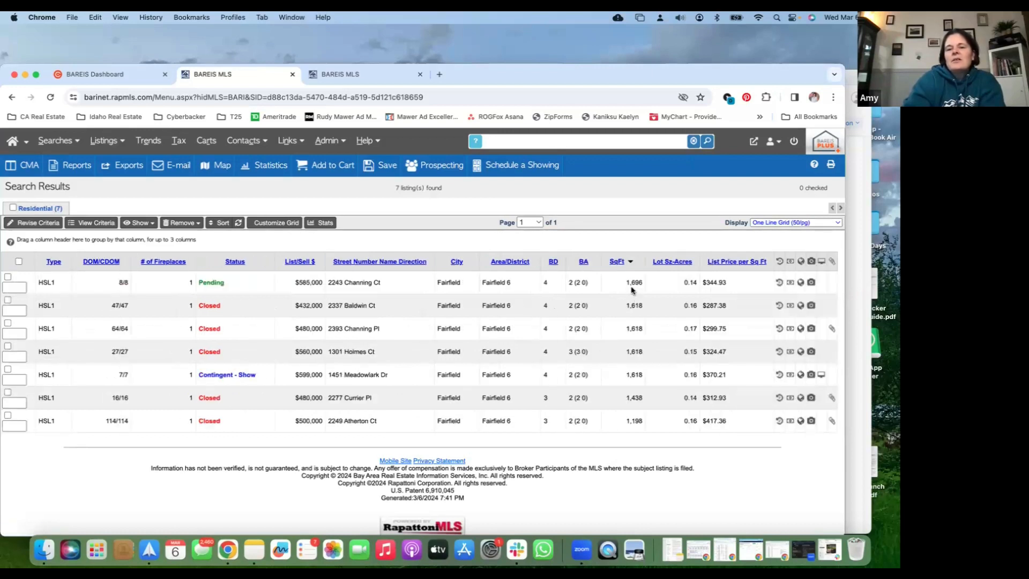
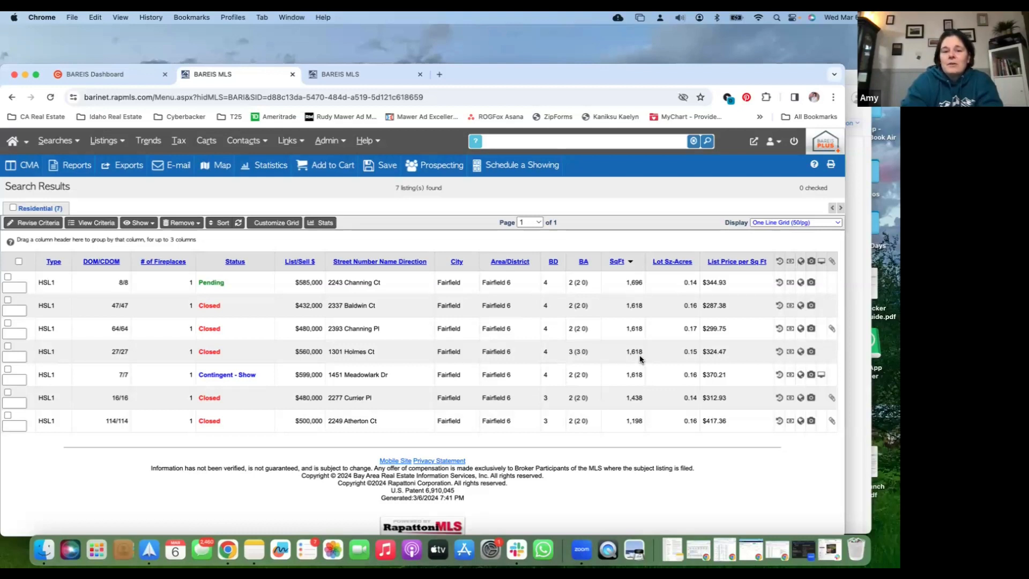
Check the three closed 1,618 sq ft listings and the pending listing in the results grid as comparables
click(8, 299)
click(8, 322)
click(8, 346)
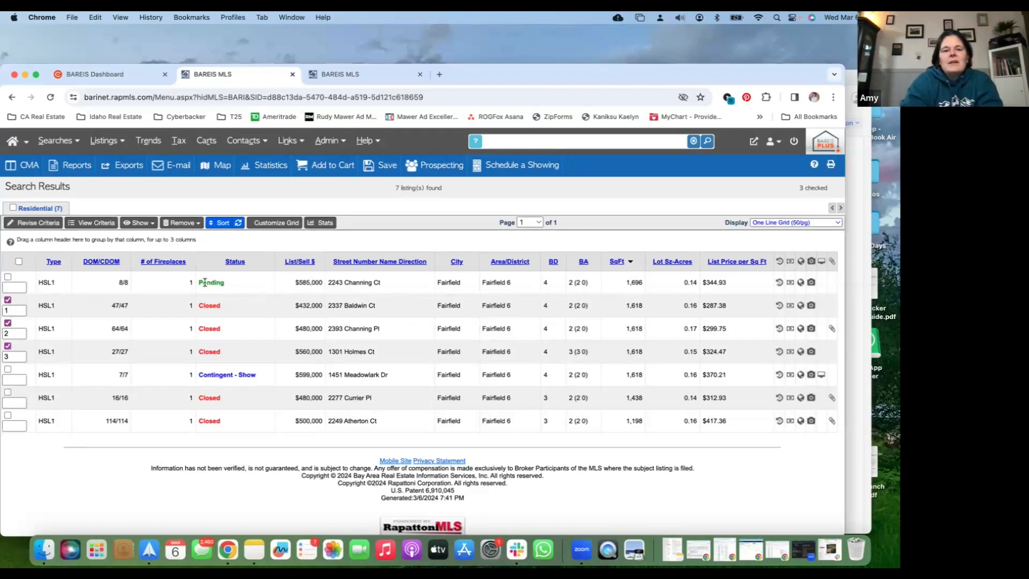
click(8, 278)
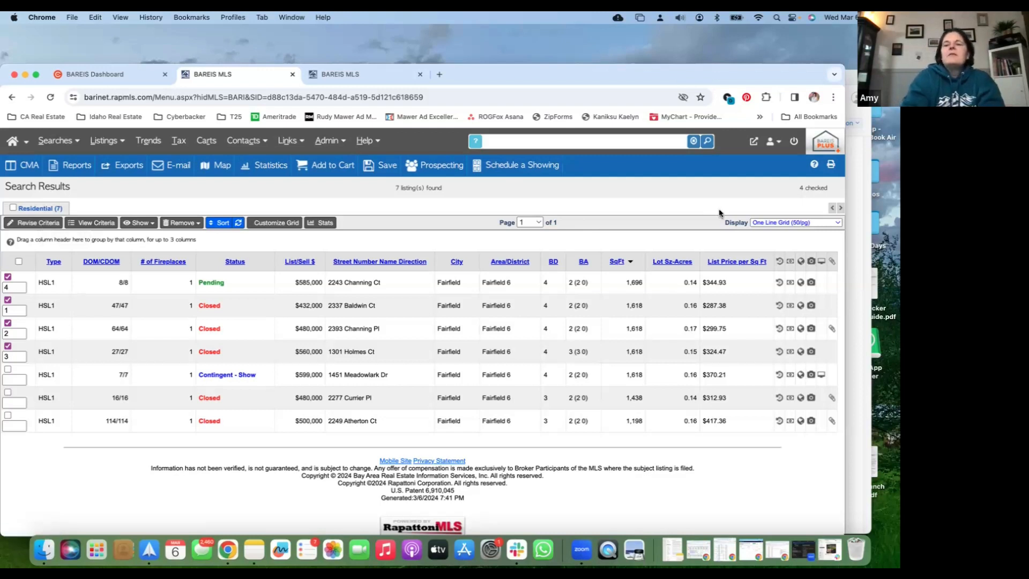
Switch the results display to Map View and inspect the details of two checked closed listings along Air Base Pkwy
click(794, 223)
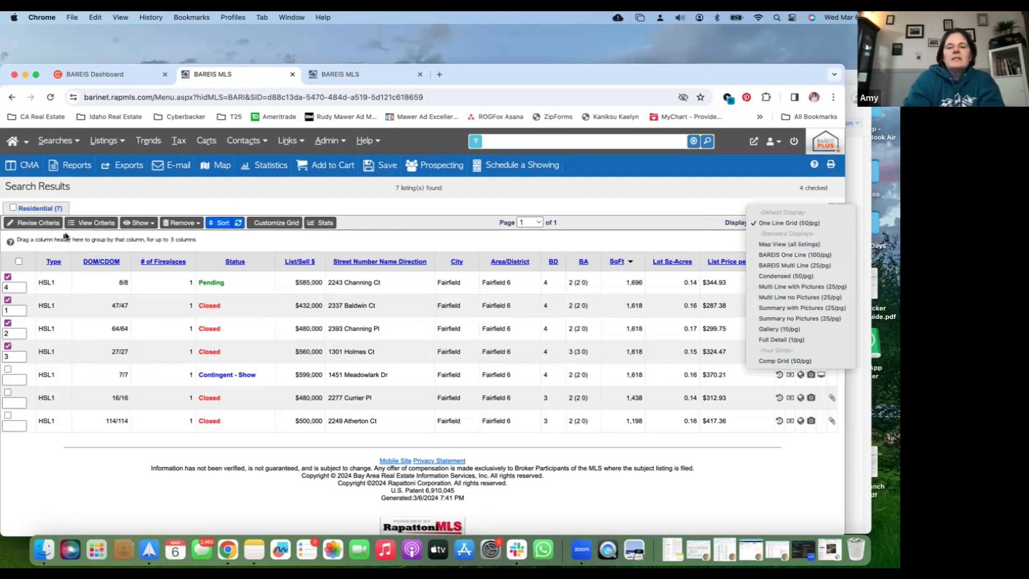
click(800, 245)
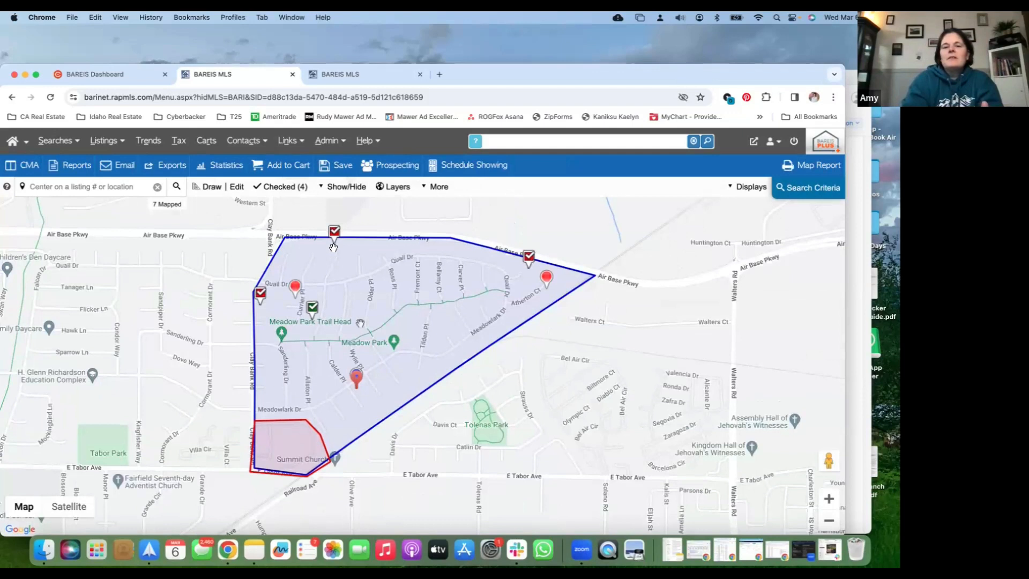
click(532, 256)
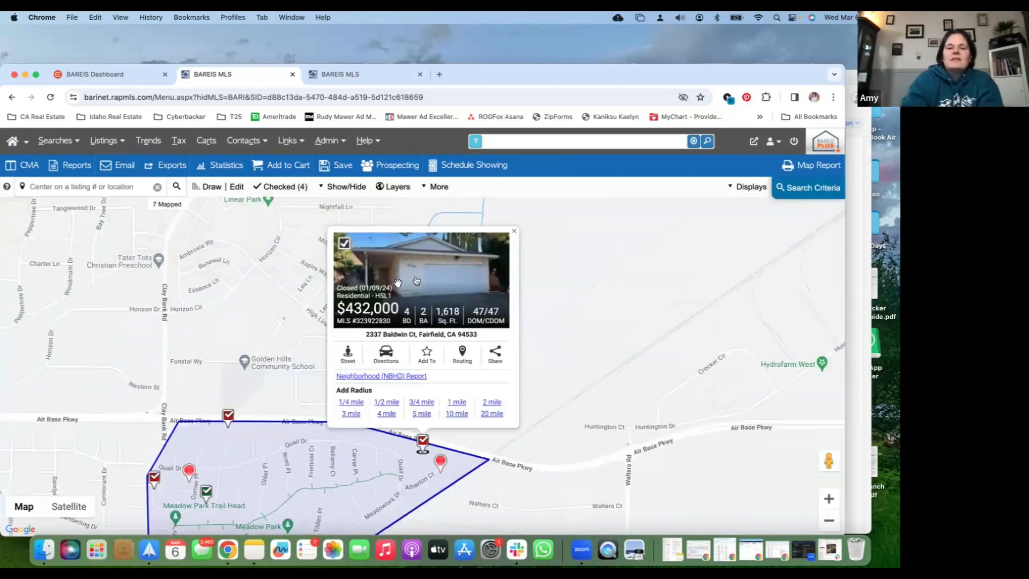
click(230, 417)
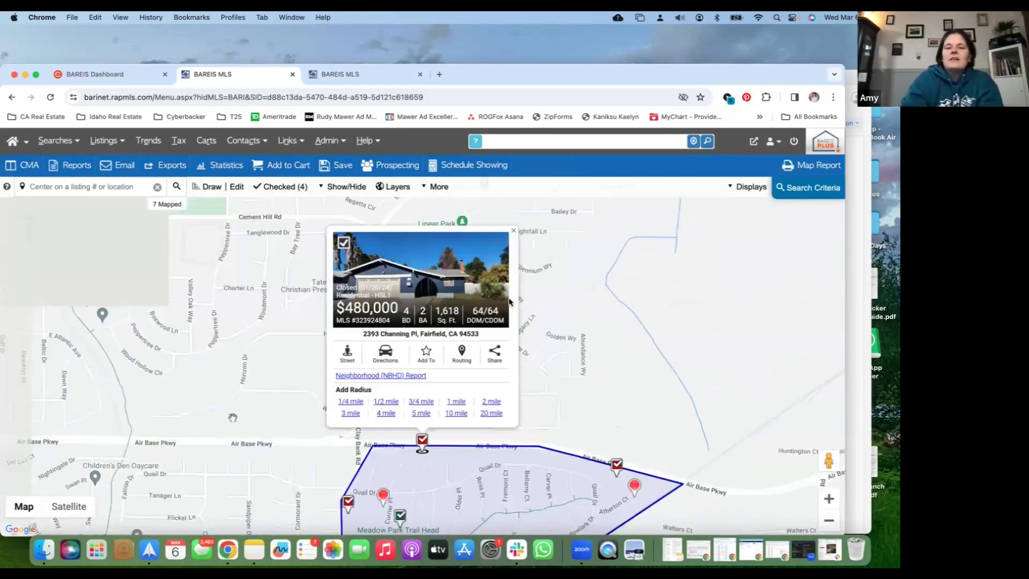
click(513, 231)
Inspect the details of the subject property's marker on the map and close them
drag(522, 410, 541, 242)
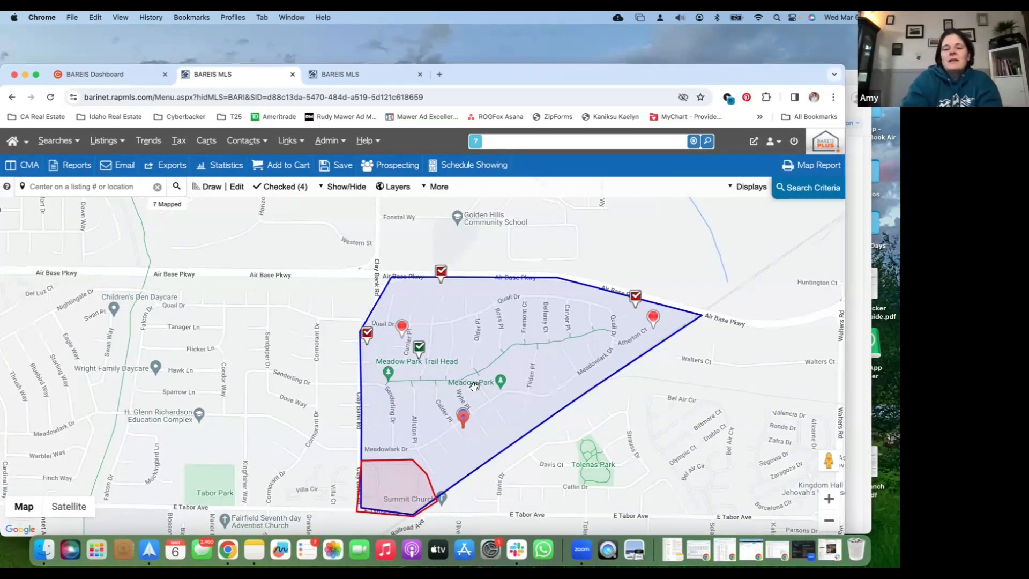
click(462, 424)
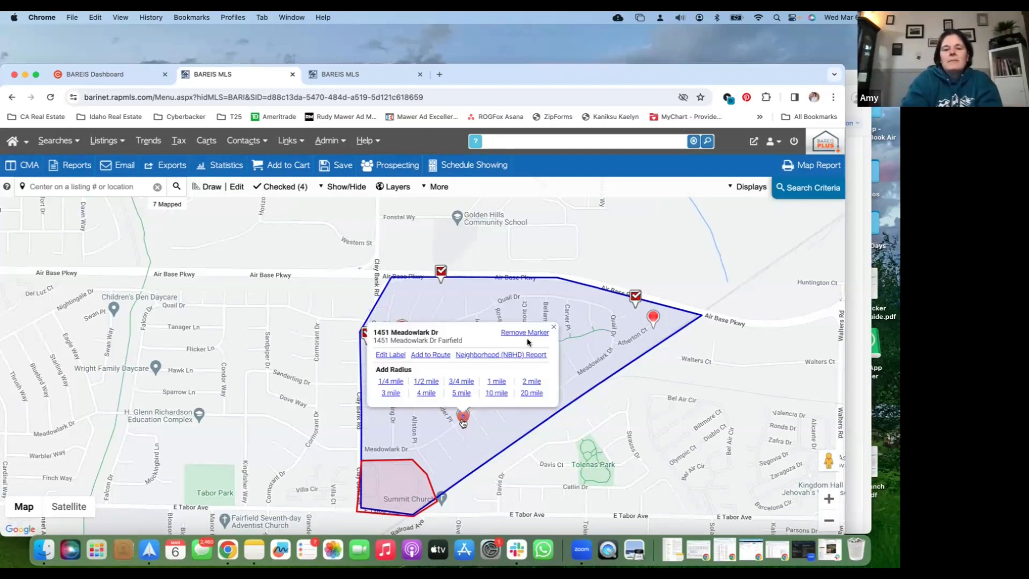
click(554, 329)
Draw a polygon search area of about 0.27 mi² west of Clay Bank Rd, between Air Base Pkwy and E Tabor Ave, out to Falcon Dr
drag(577, 231, 711, 203)
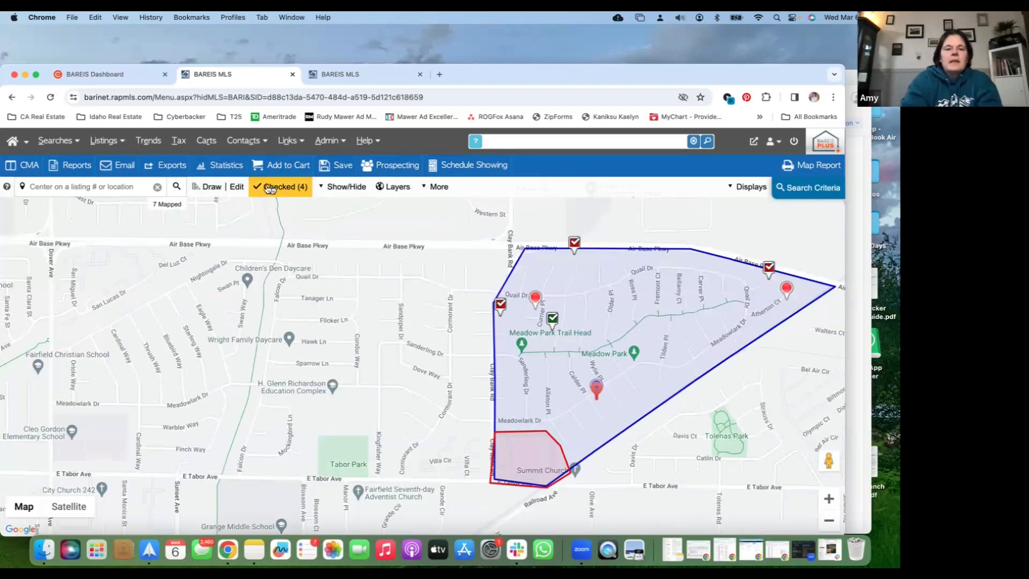
click(215, 187)
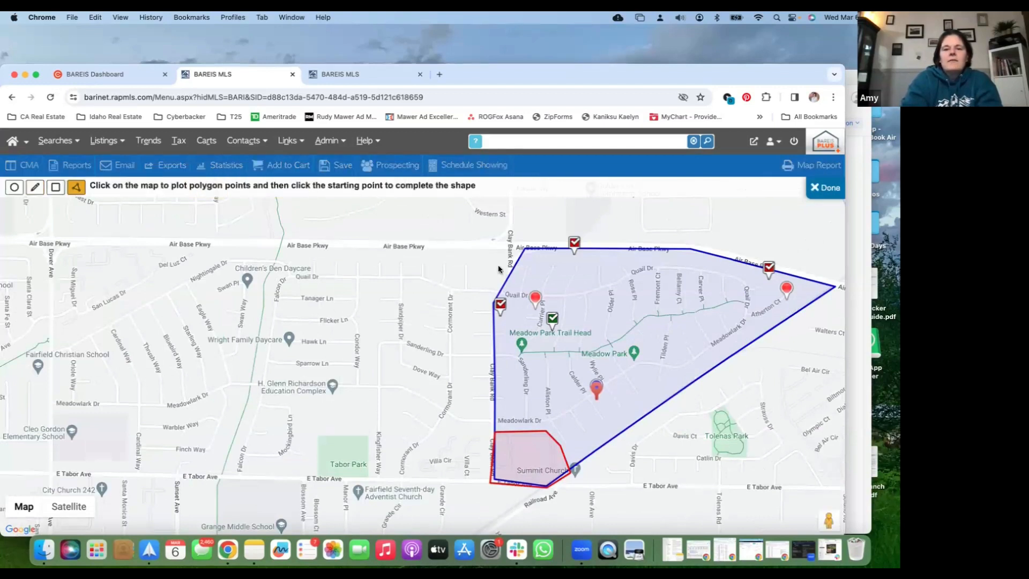
click(524, 247)
click(284, 247)
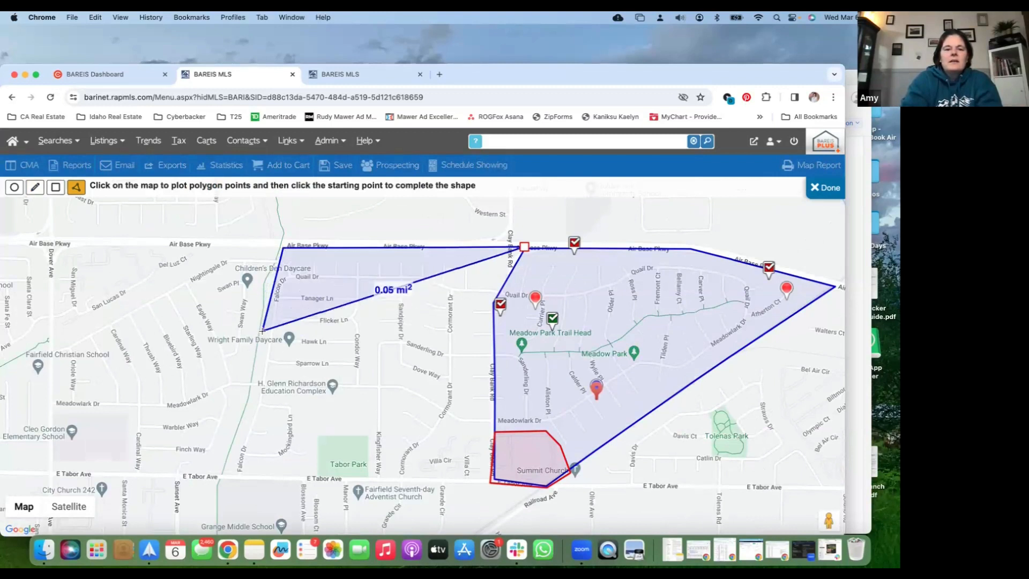
click(259, 302)
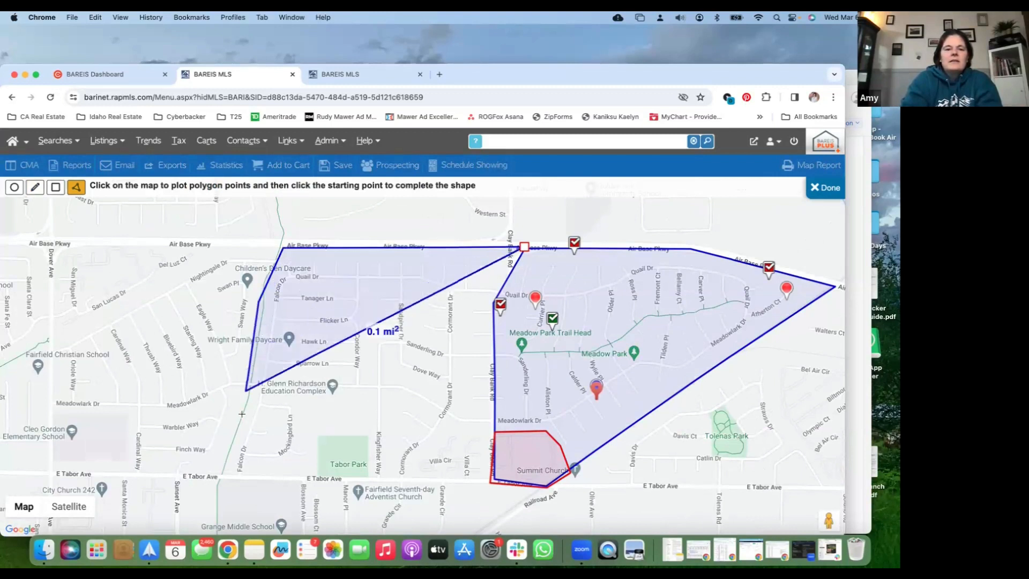
click(224, 475)
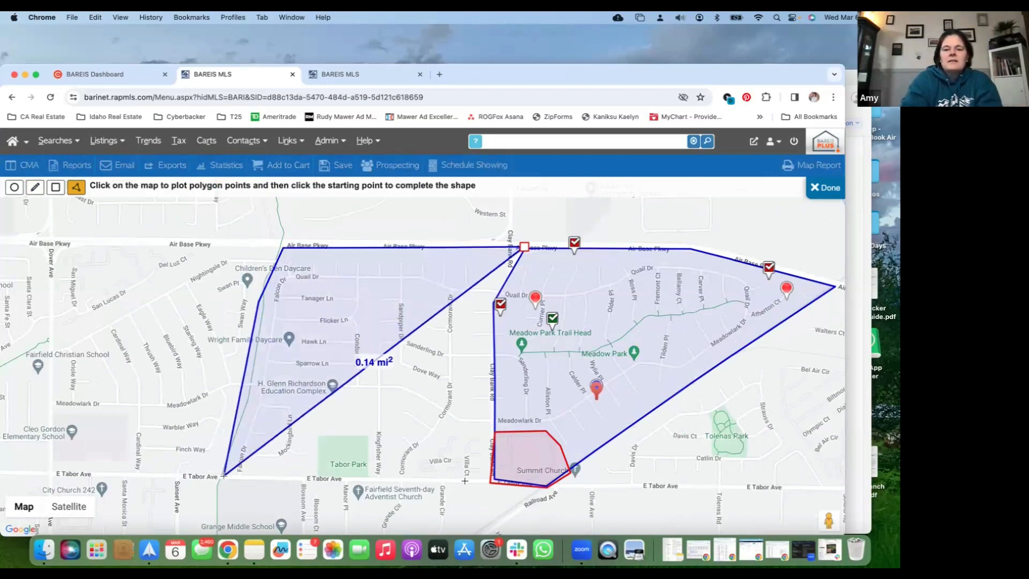
click(416, 478)
click(416, 465)
click(449, 431)
click(490, 428)
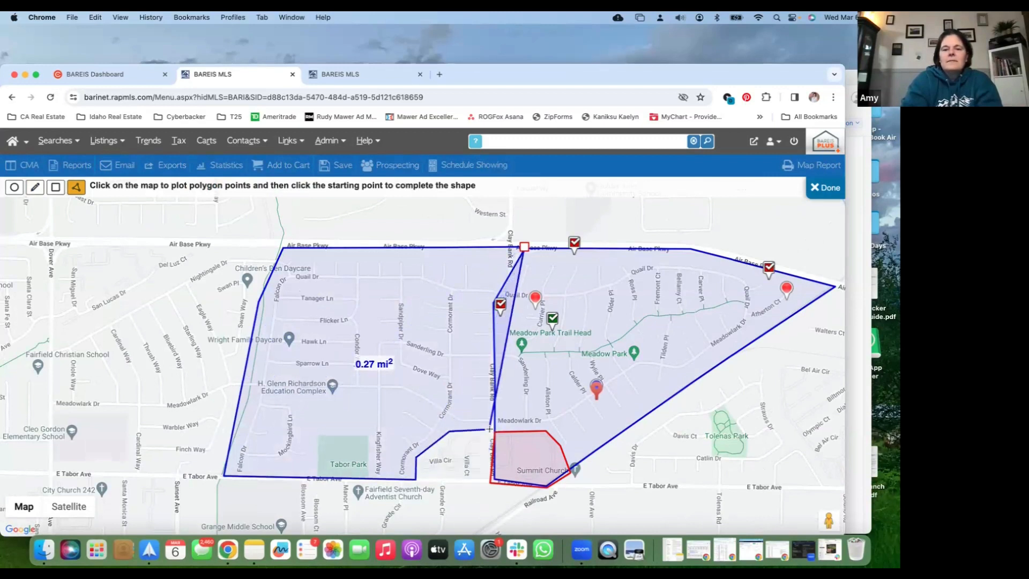
click(524, 247)
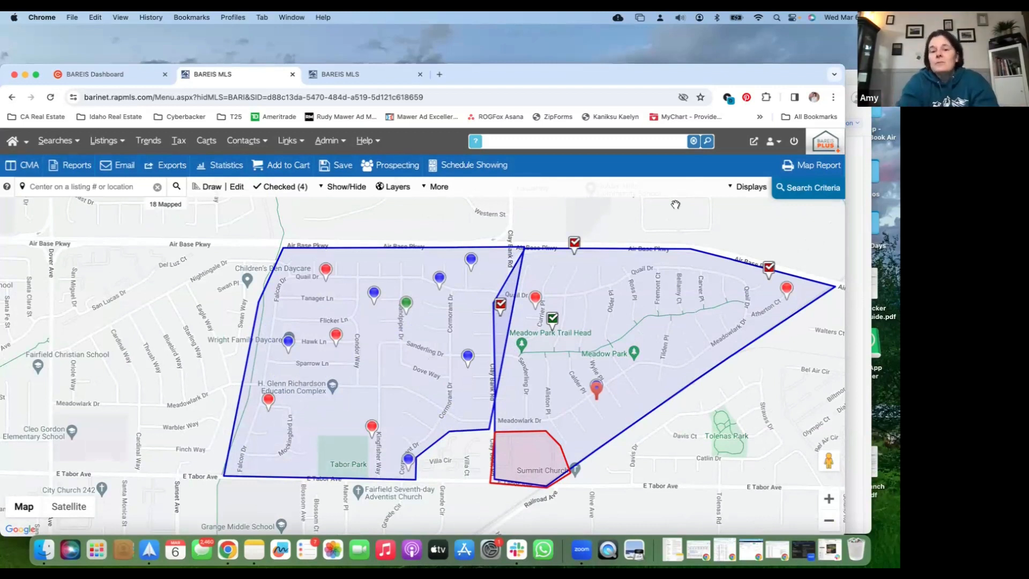
Set the search criteria to a minimum of 2 total bathrooms
click(814, 195)
scroll(719, 324, down, 2)
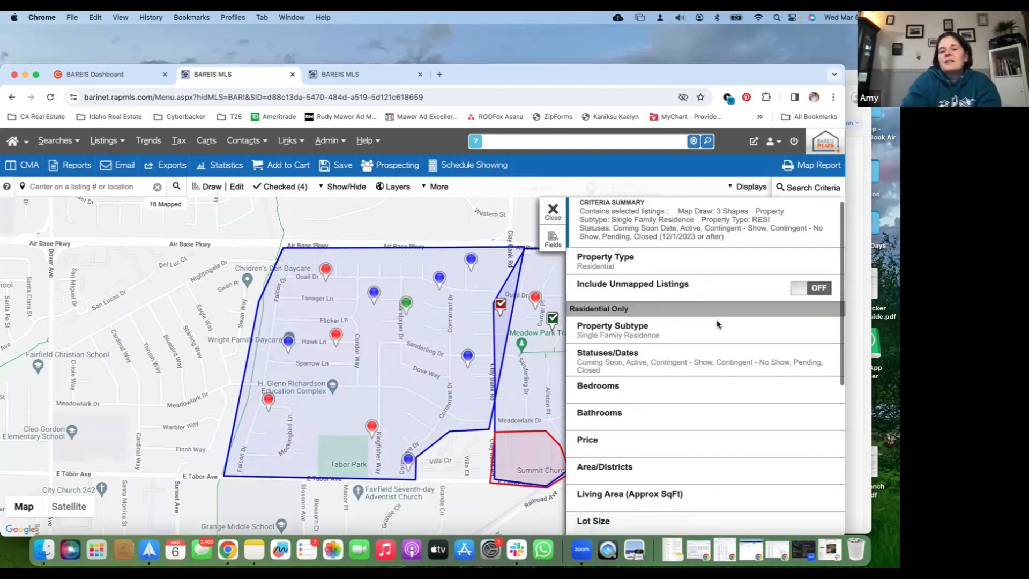
scroll(718, 324, down, 1)
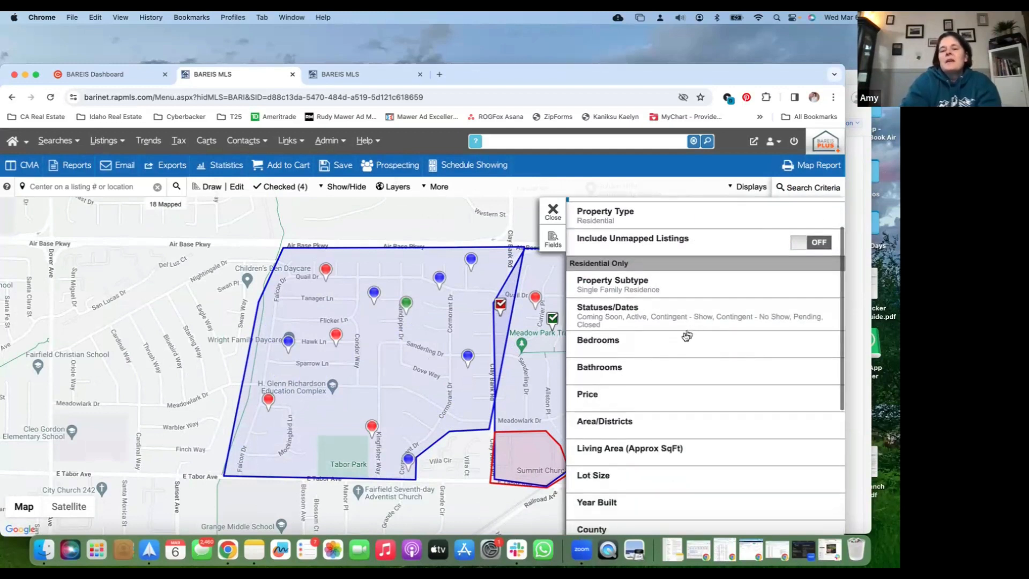
click(663, 373)
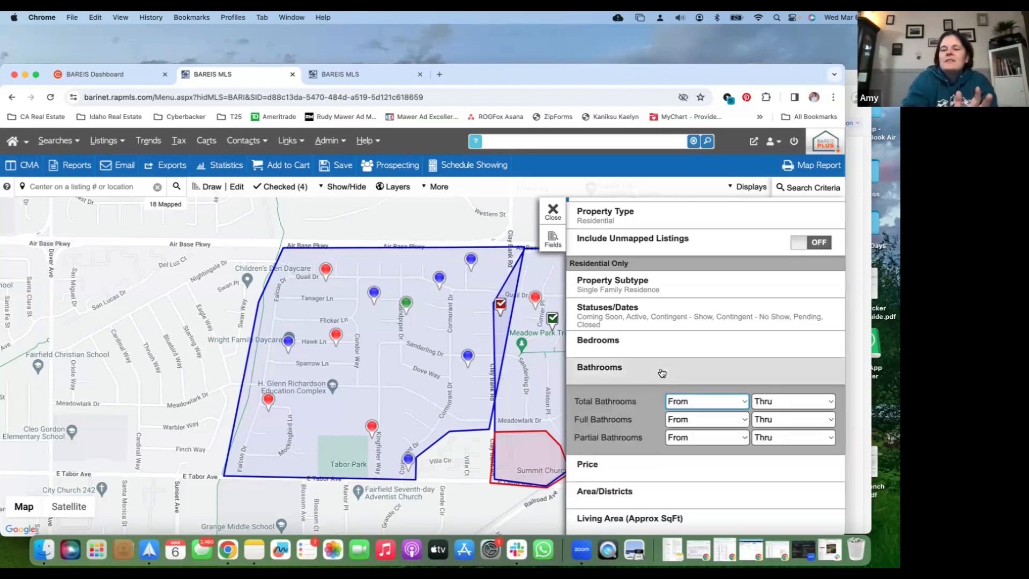
click(697, 402)
click(681, 443)
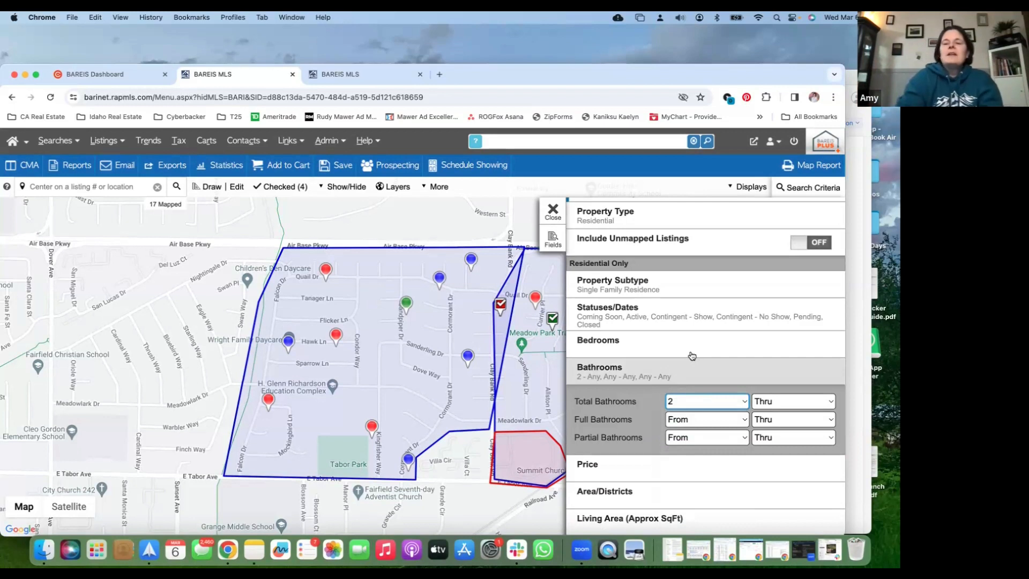
Open the Living Area criterion and look up the subject property's square footage in its listing
scroll(692, 356, down, 1)
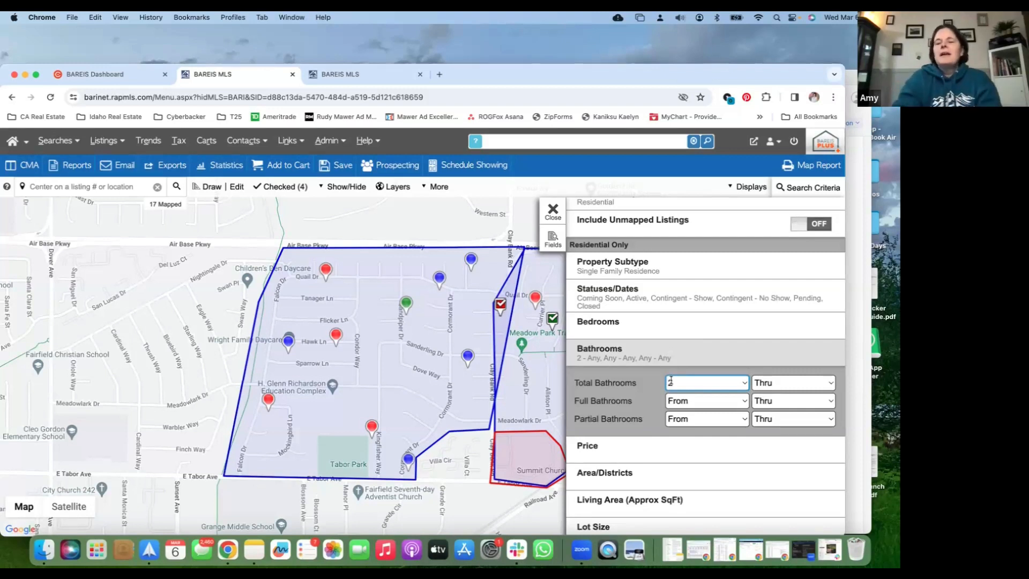
scroll(674, 414, down, 5)
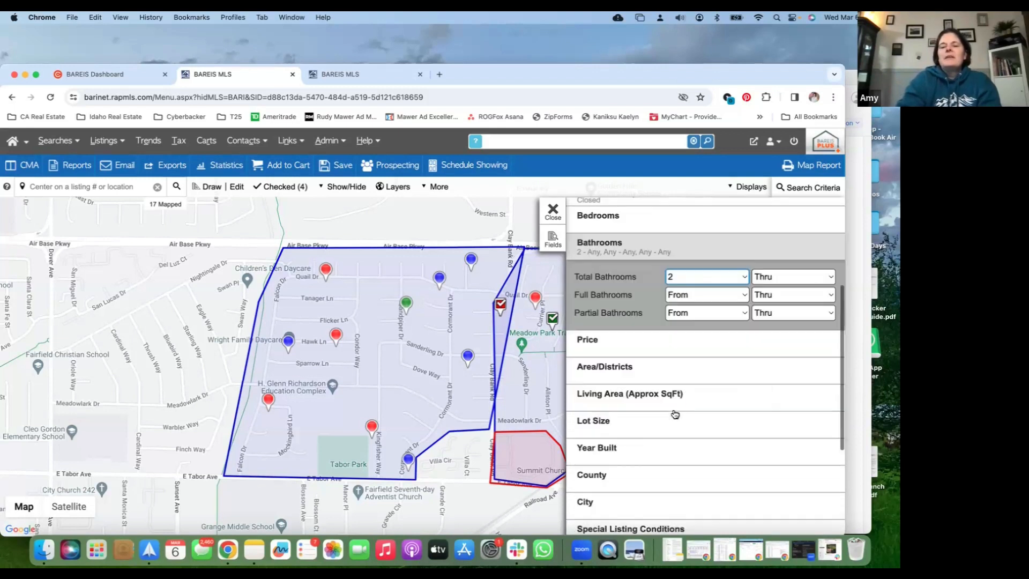
click(693, 369)
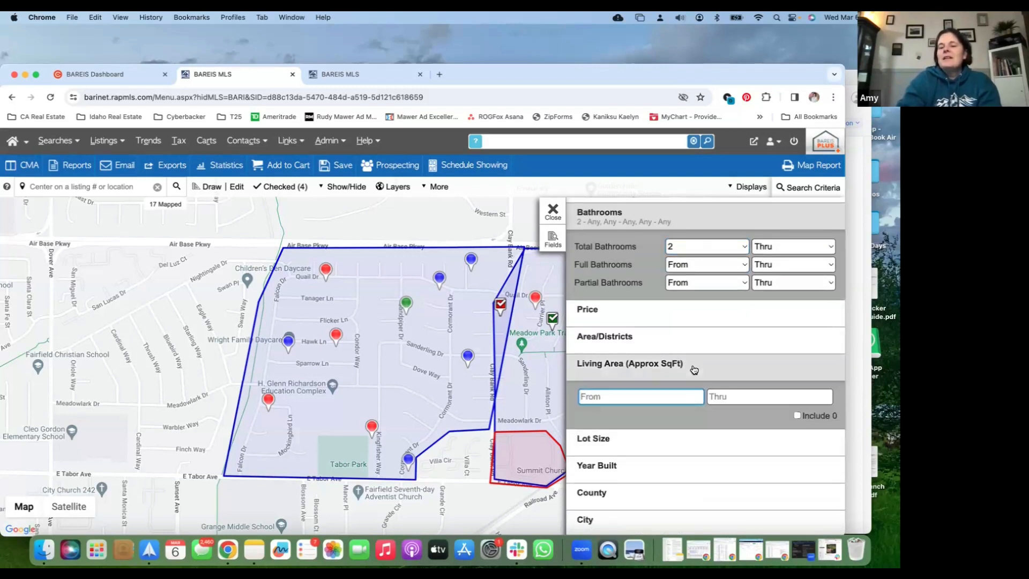
click(364, 79)
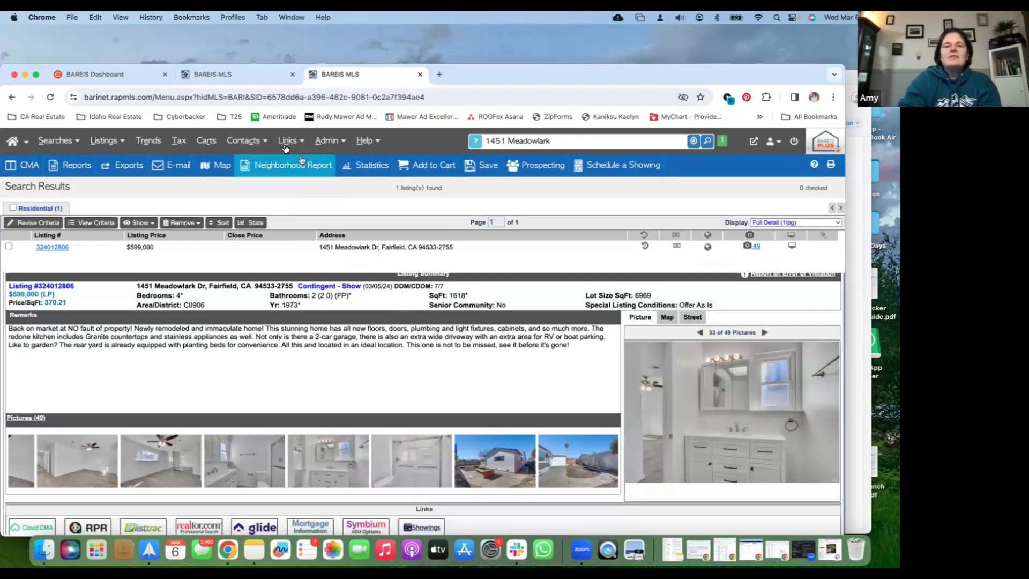
click(255, 74)
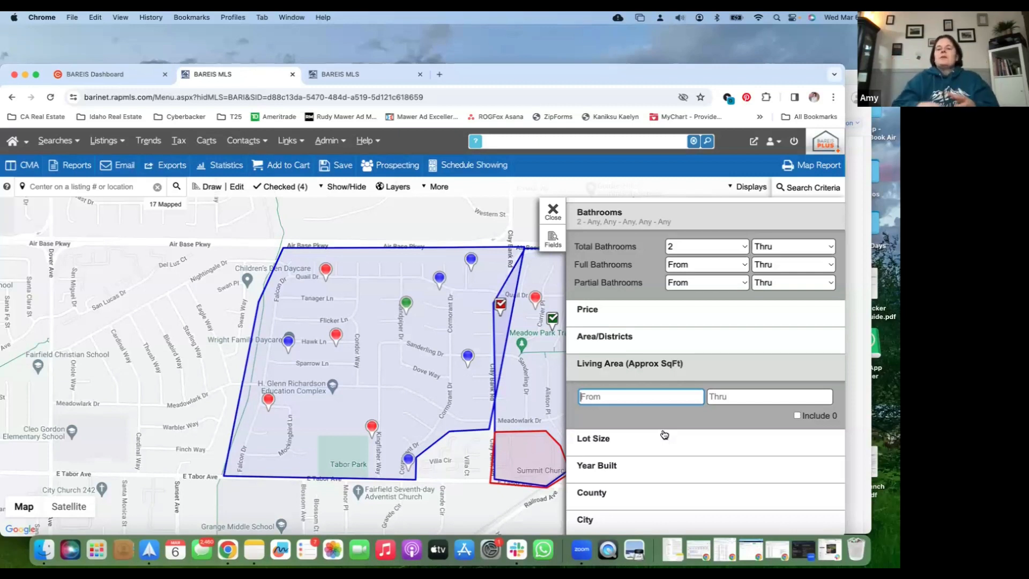
Limit the Living Area criterion to 1400 through 1900 sq ft
click(628, 401)
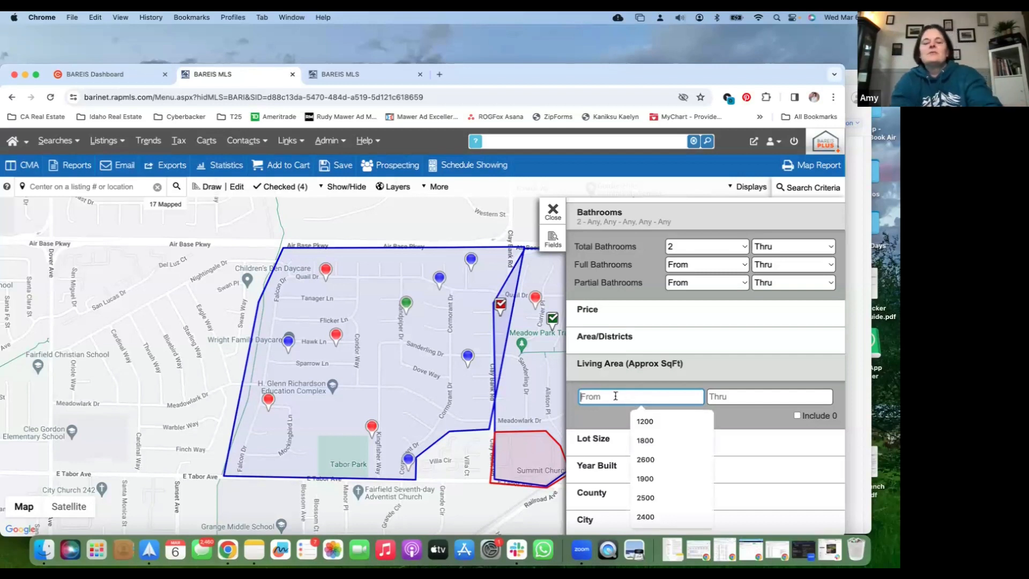
text(1400)
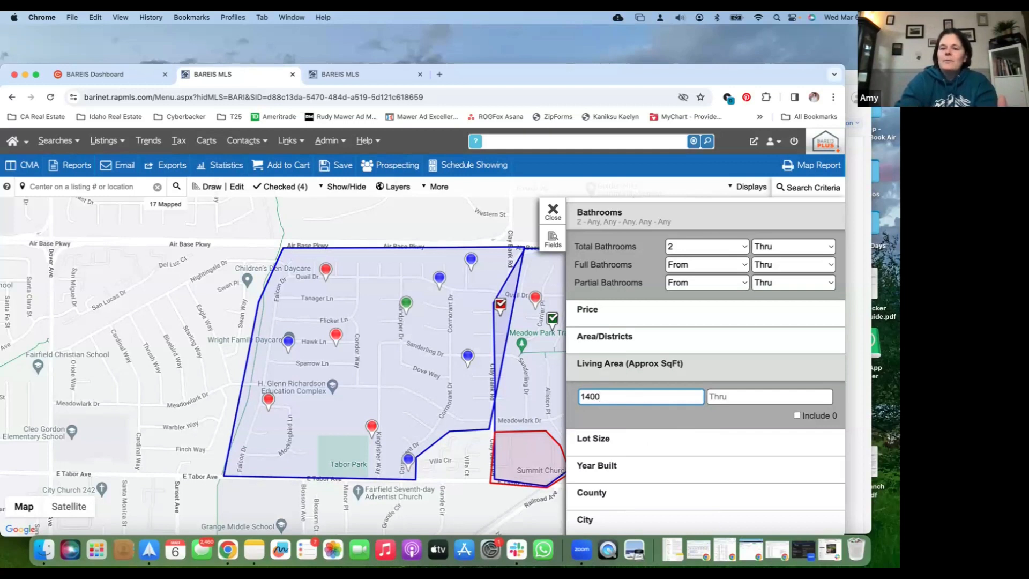
click(731, 397)
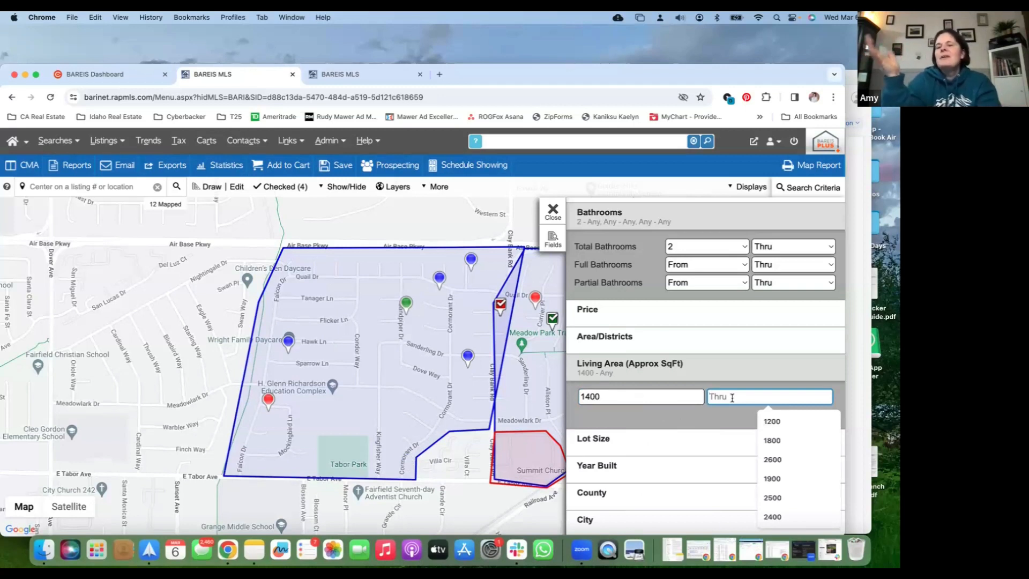
text(1900)
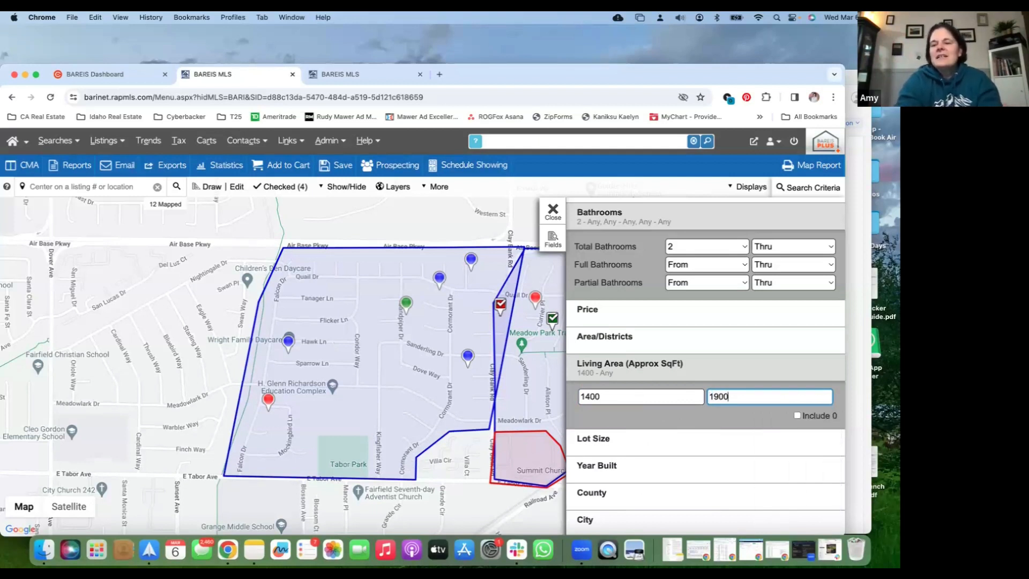
click(743, 378)
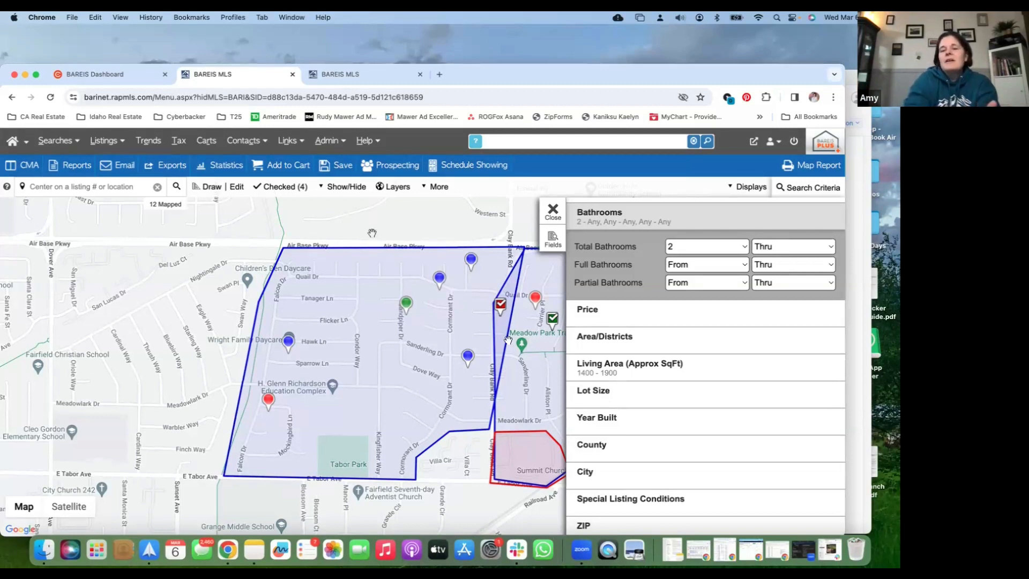
Limit the Year Built criterion to 2000 or earlier, consulting the subject property's listing for its year built
click(604, 417)
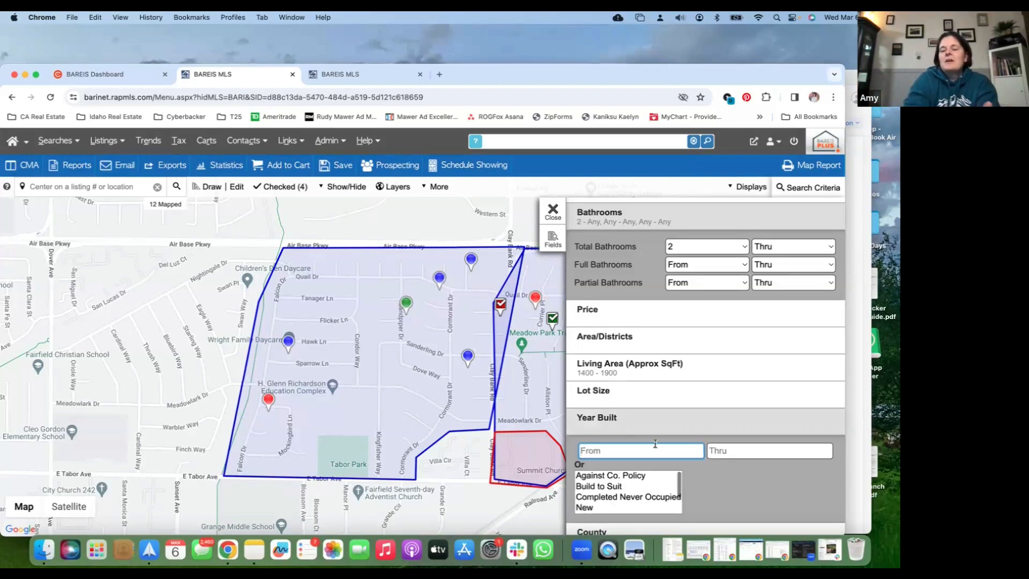
click(737, 450)
text(2023)
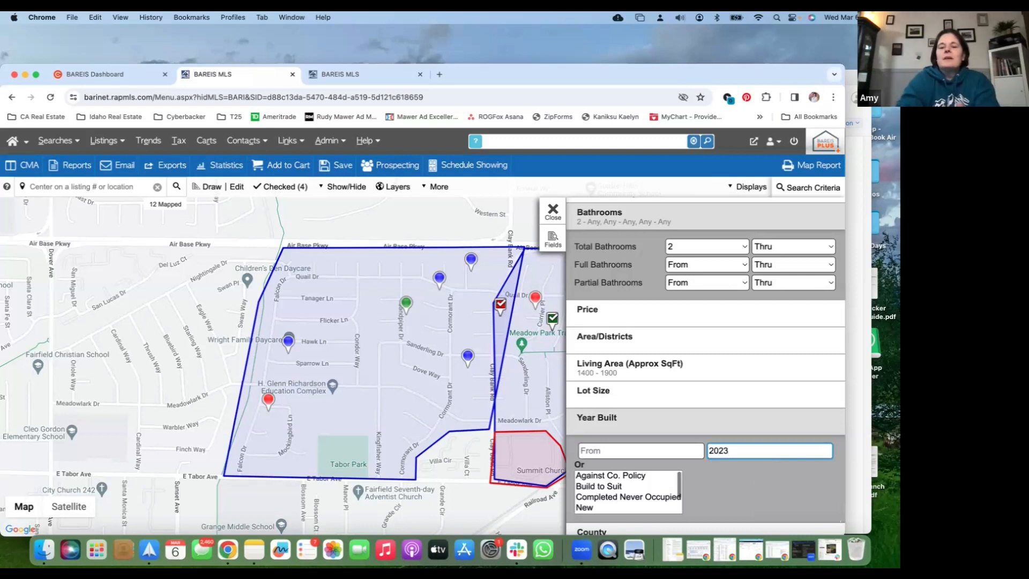
key(BackSpace)
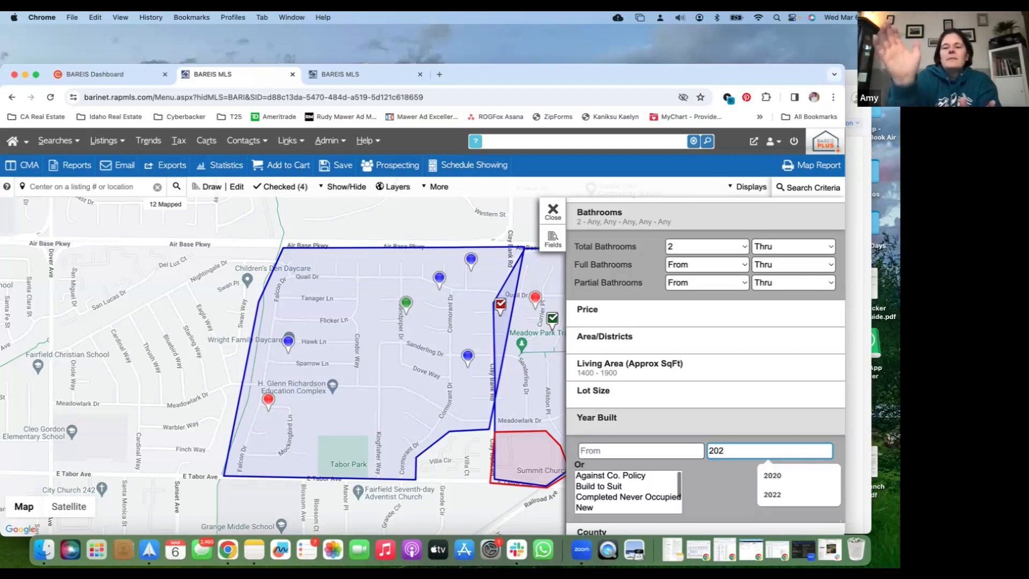
text(2)
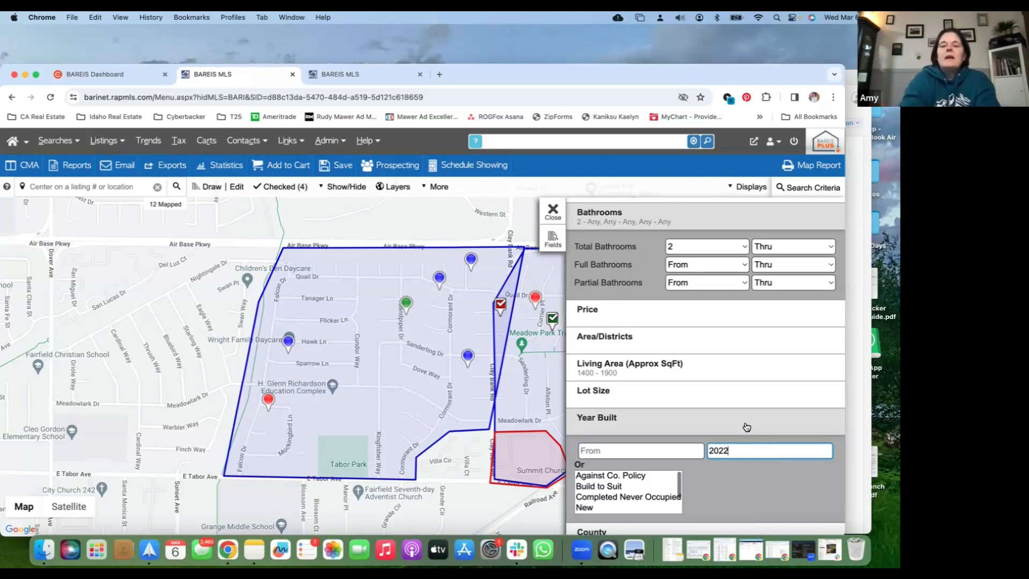
key(BackSpace)
key(BackSpace)
click(388, 81)
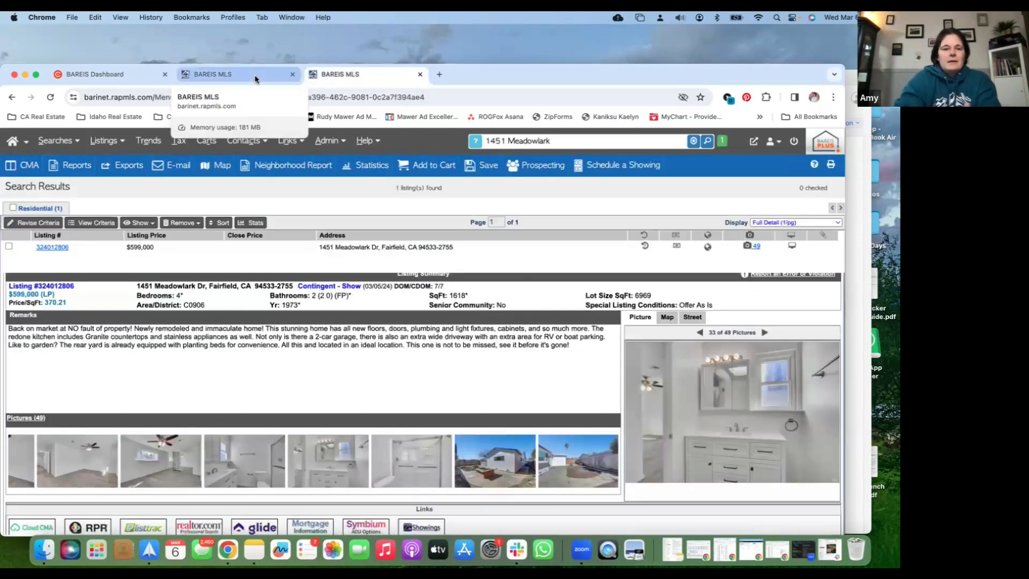
click(255, 79)
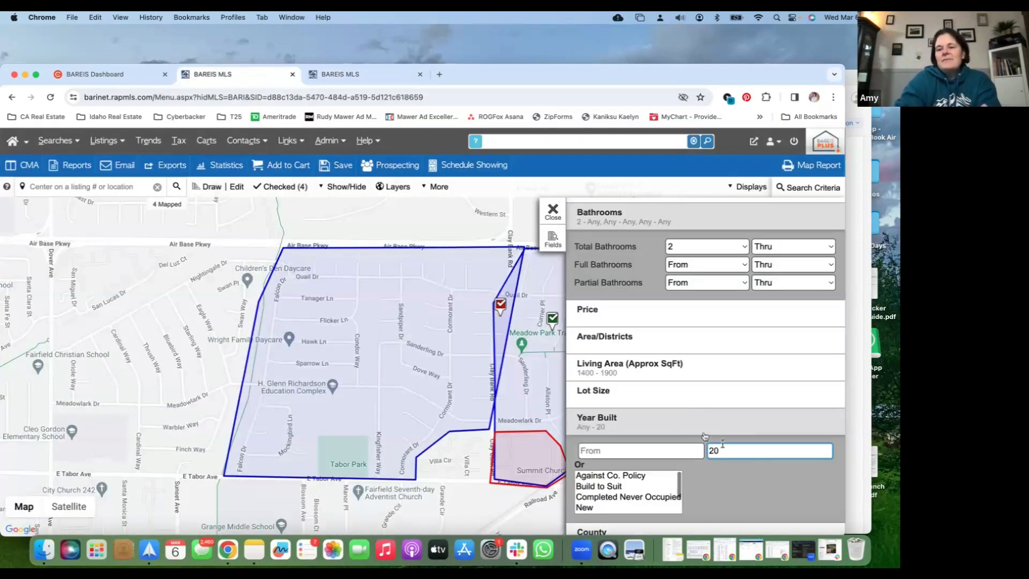
drag(725, 449, 702, 449)
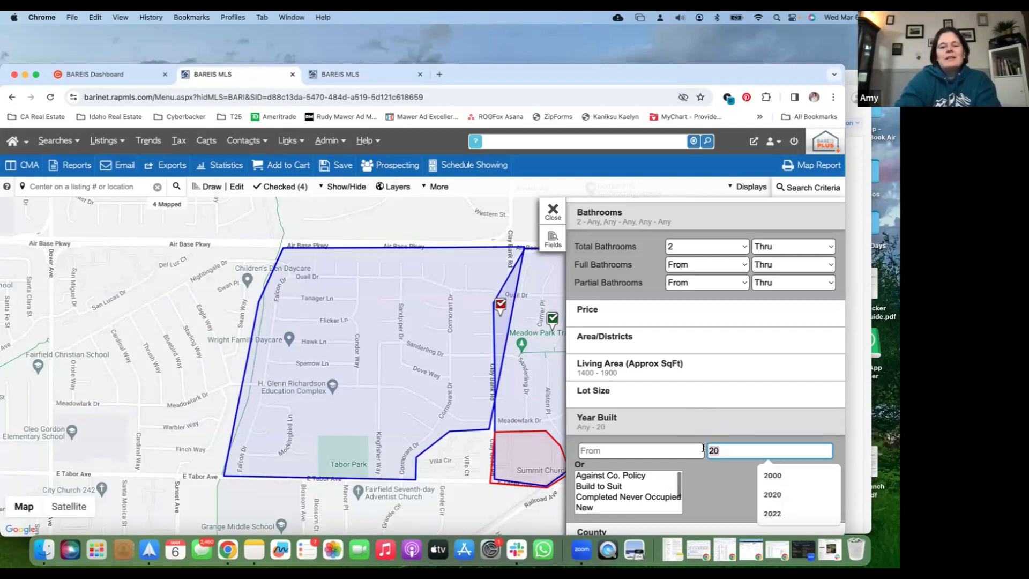
text(2000)
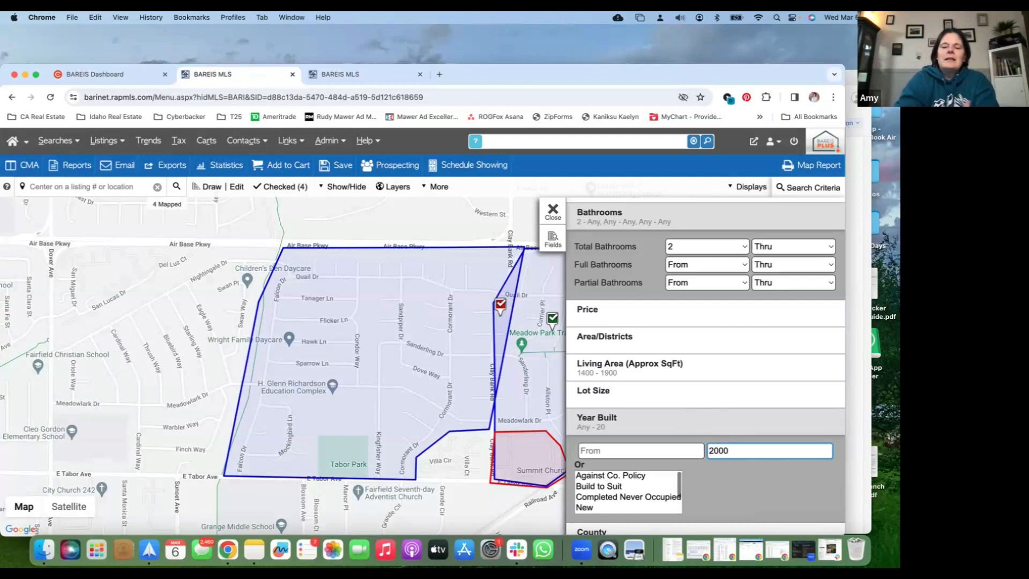
click(737, 413)
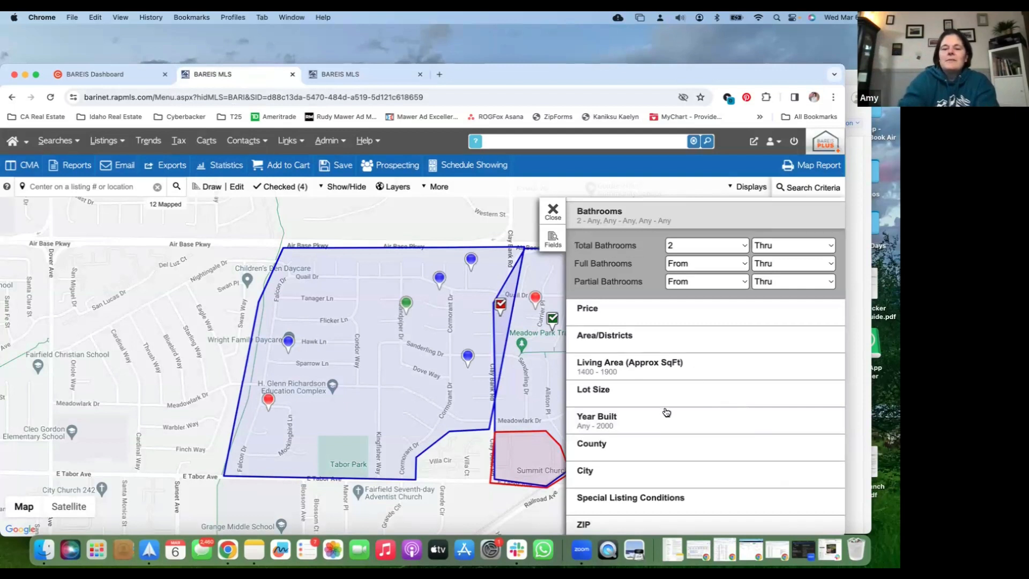
Review the remaining search criteria, the criteria summary and the available result displays for the map search
scroll(666, 412, down, 1)
scroll(645, 453, down, 2)
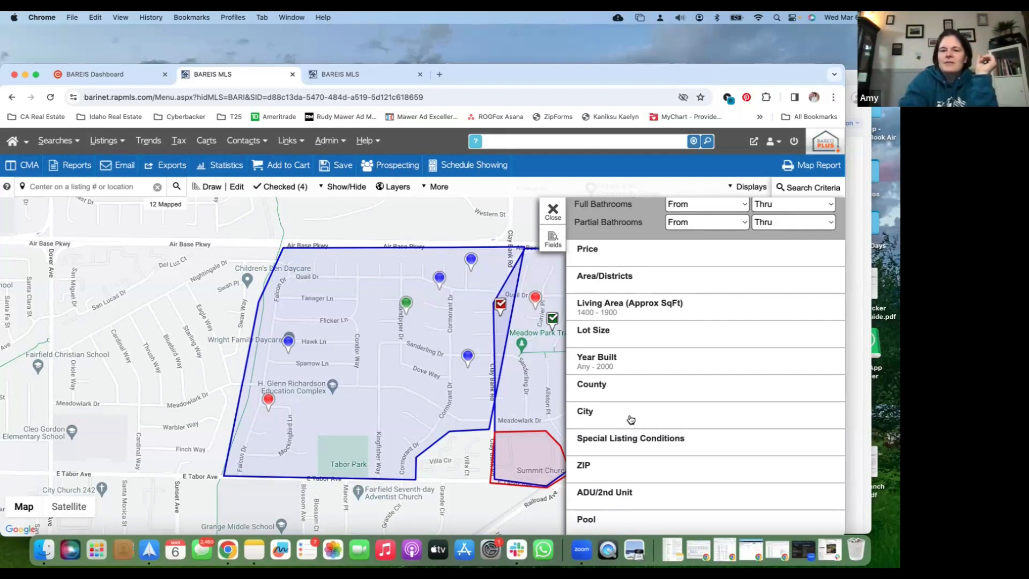
scroll(630, 419, up, 5)
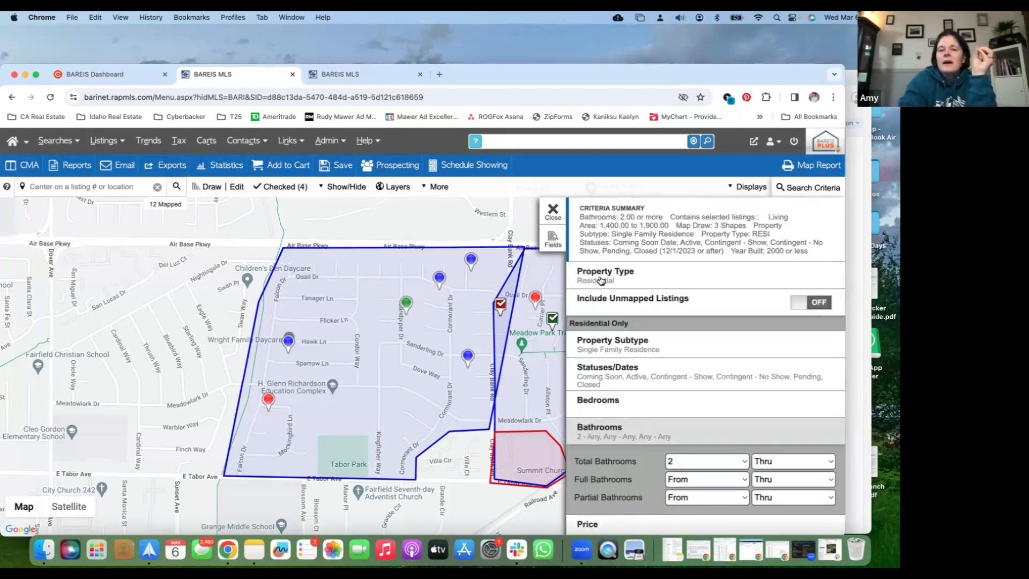
scroll(598, 358, down, 6)
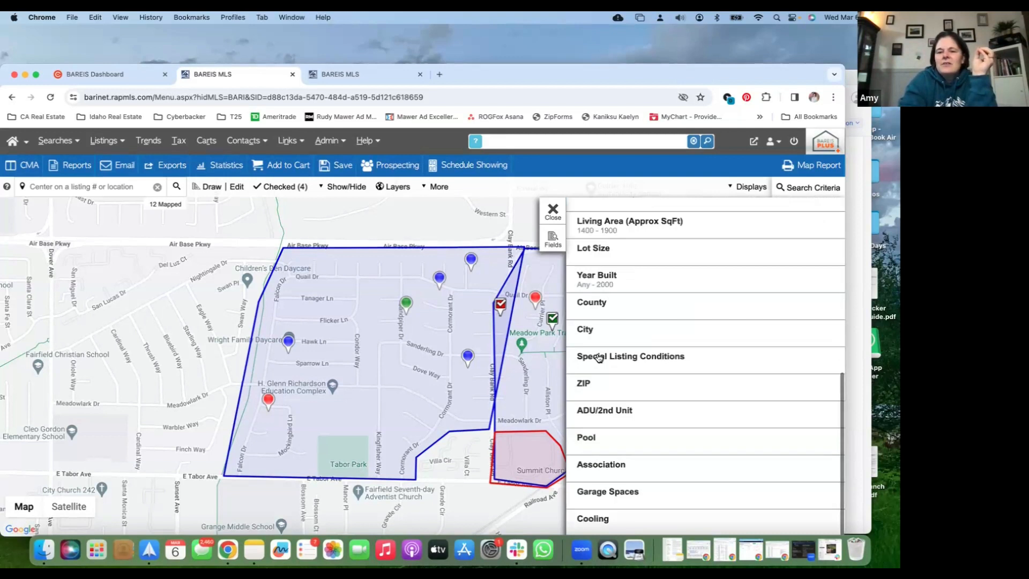
click(553, 211)
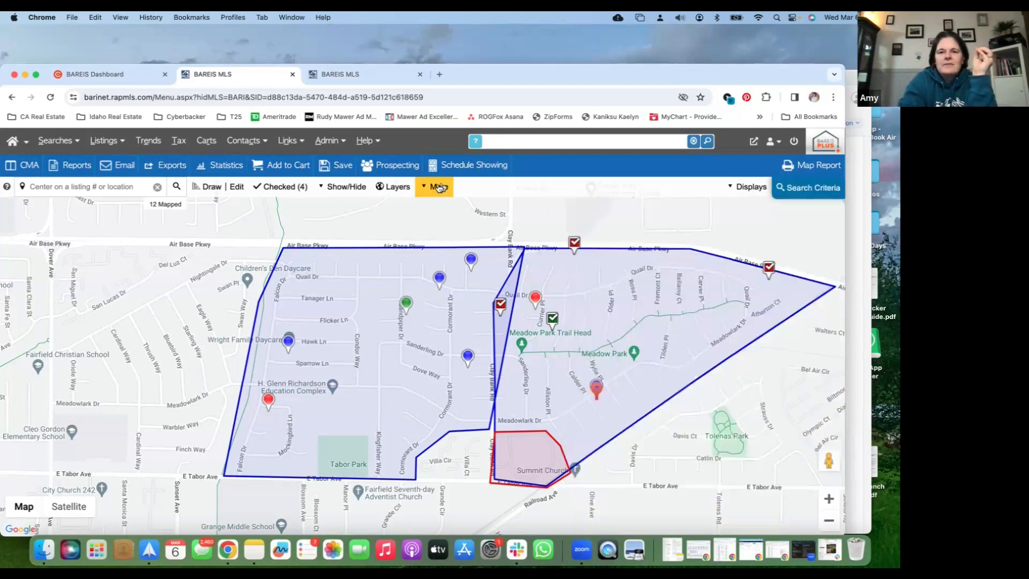
click(438, 188)
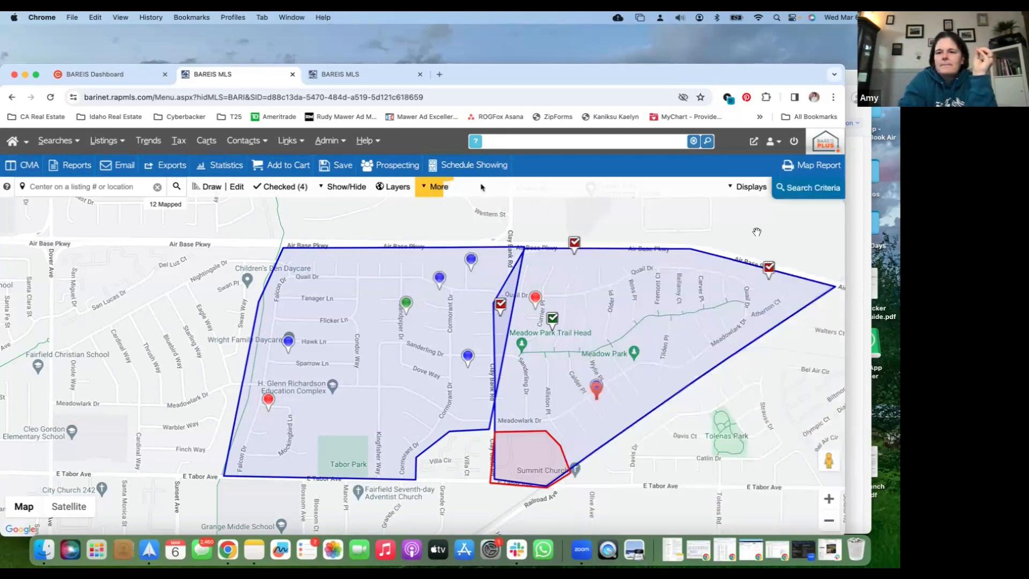
click(754, 193)
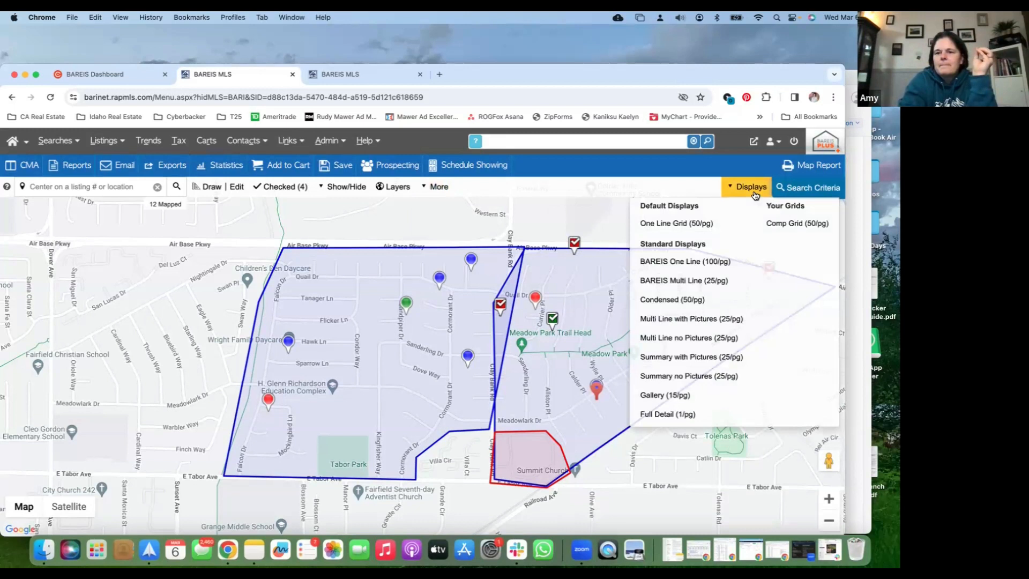
click(809, 188)
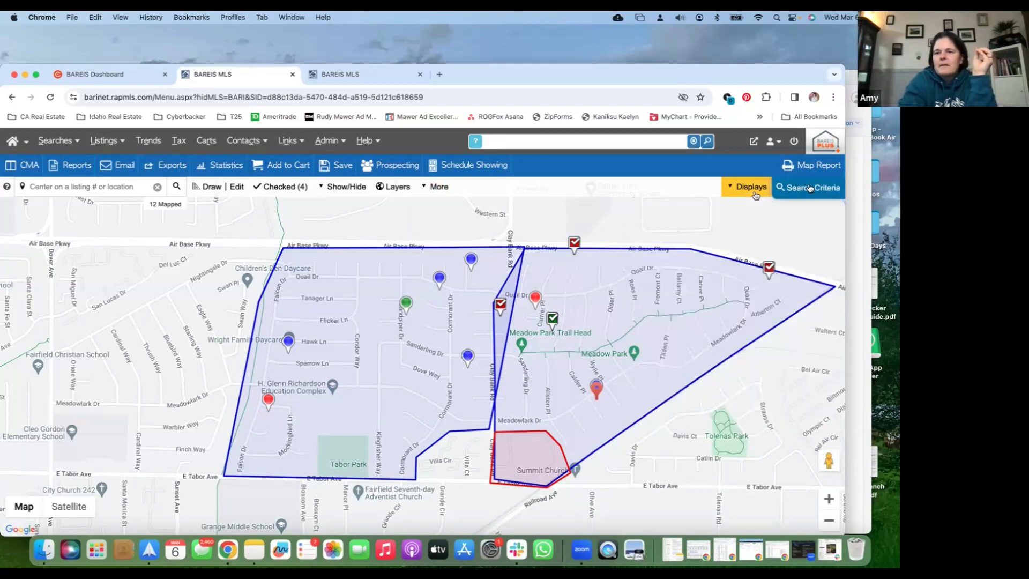
click(810, 187)
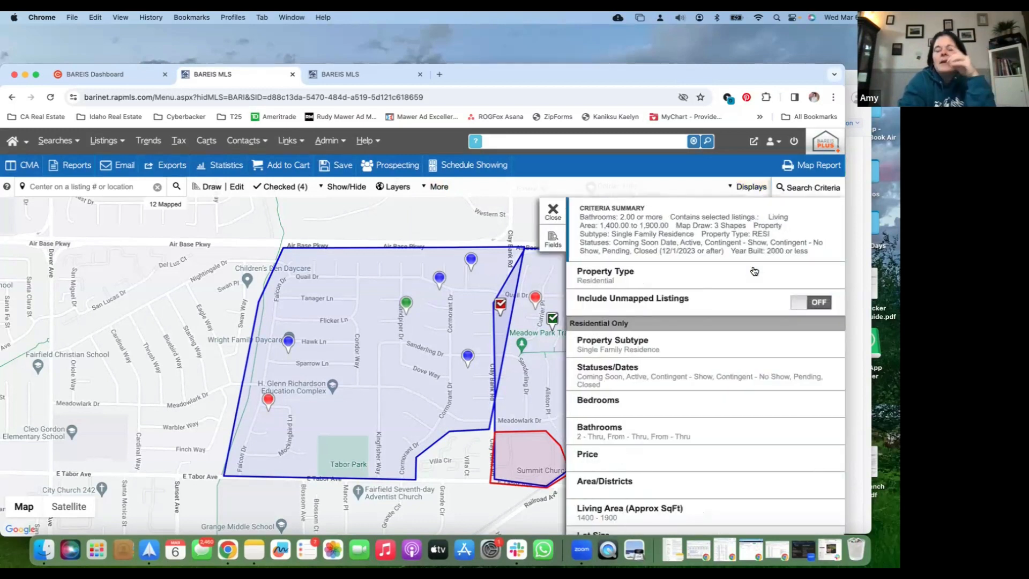
click(551, 213)
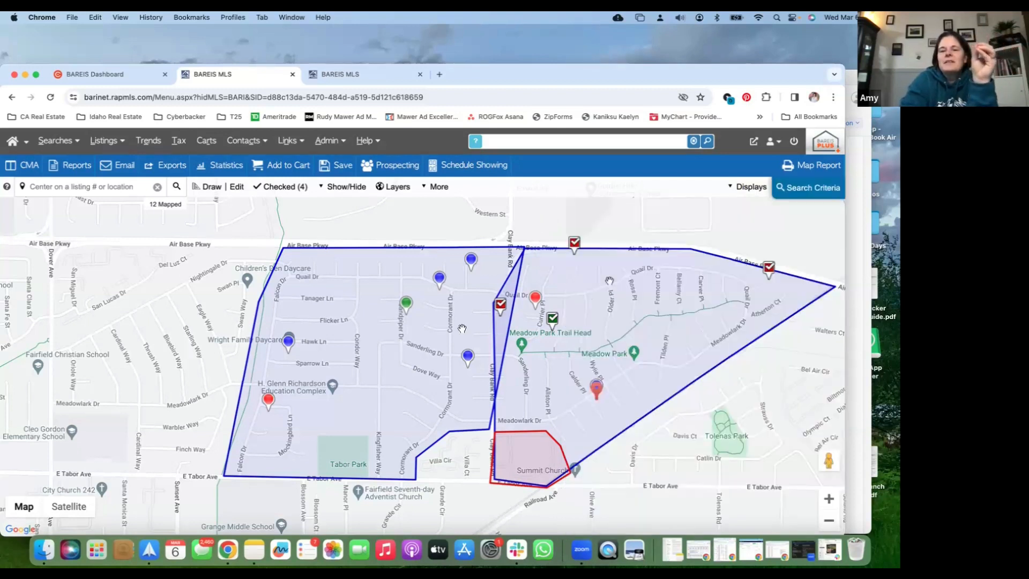
View the matching listings in the One Line Grid (50/pg) display and return to the map search
click(744, 191)
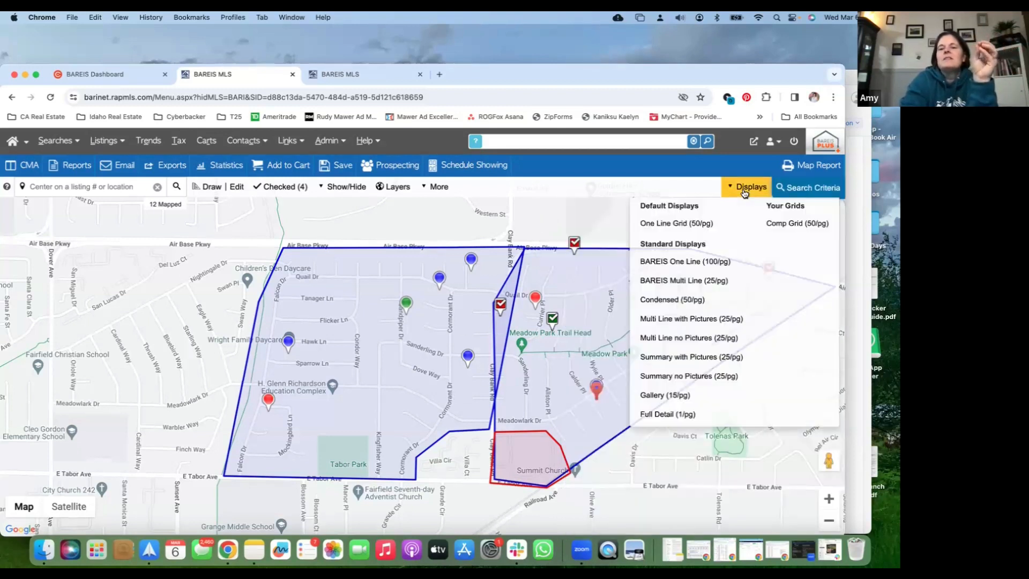
click(701, 222)
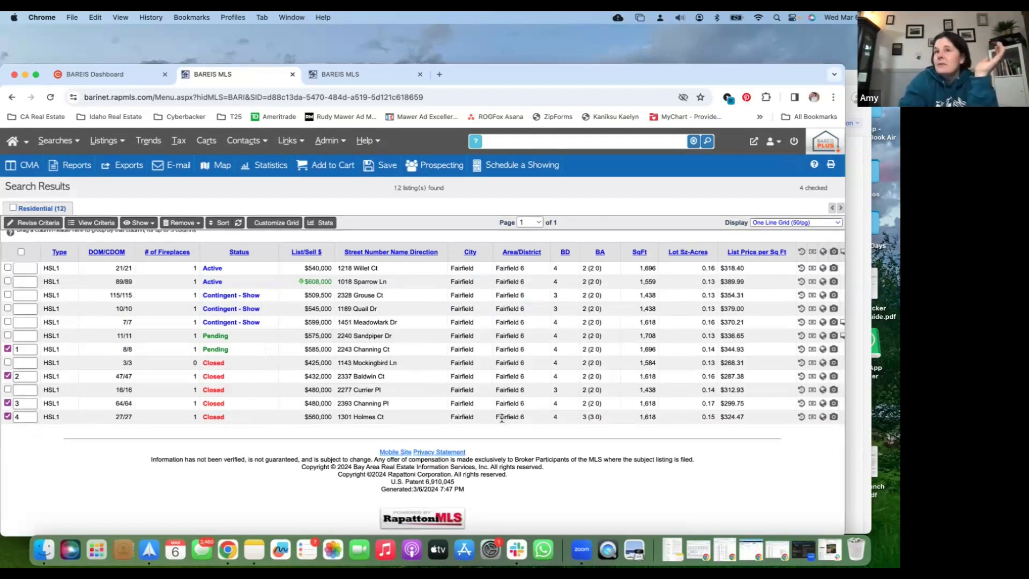
click(26, 225)
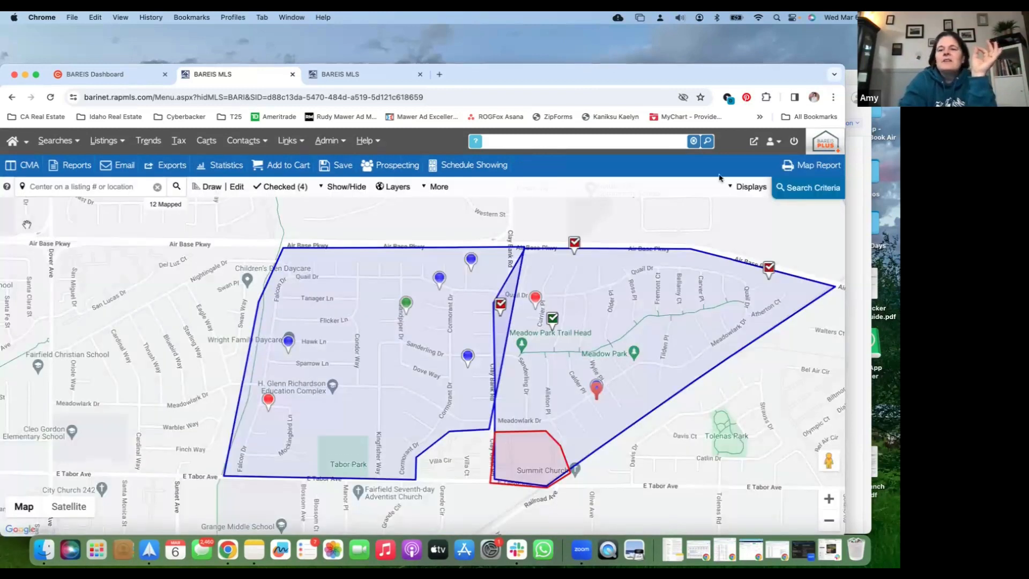
Try including unmapped listings in the search criteria
click(828, 190)
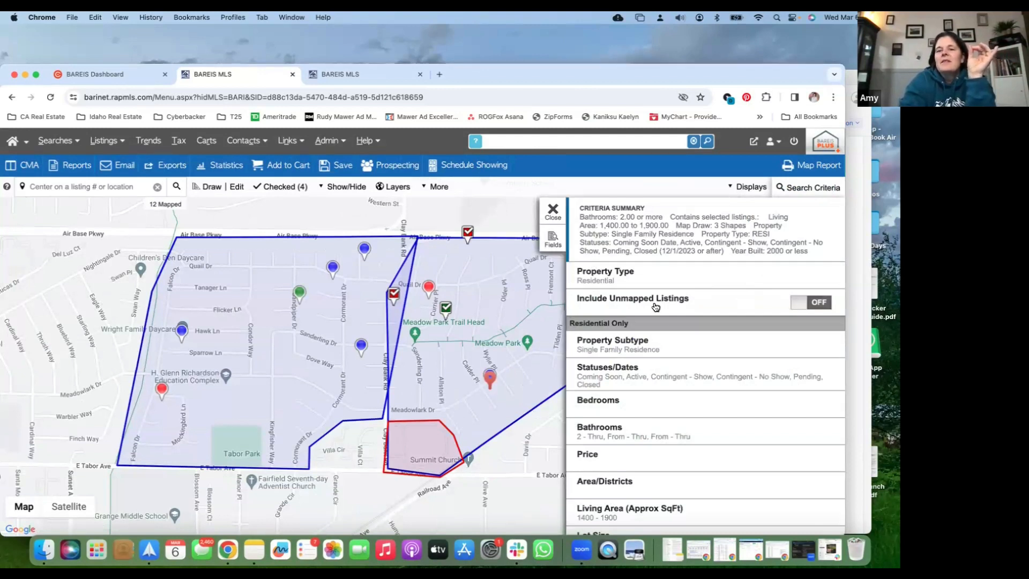
click(803, 302)
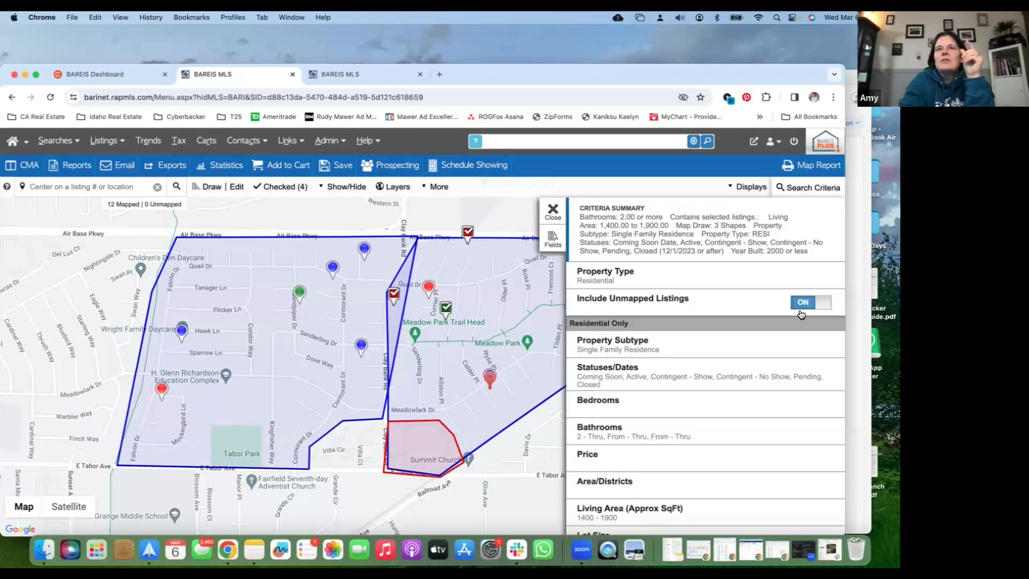
click(820, 306)
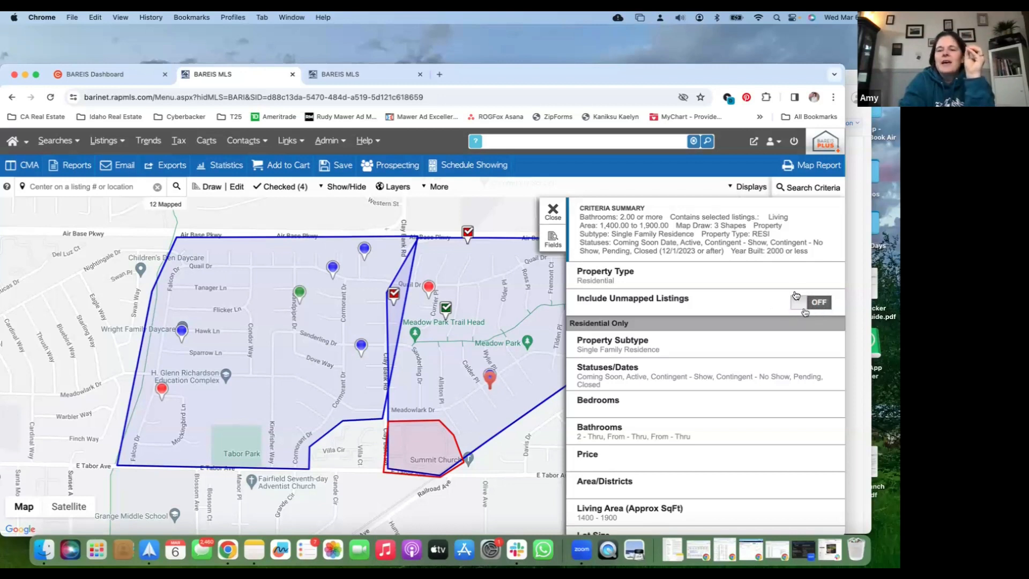
click(553, 211)
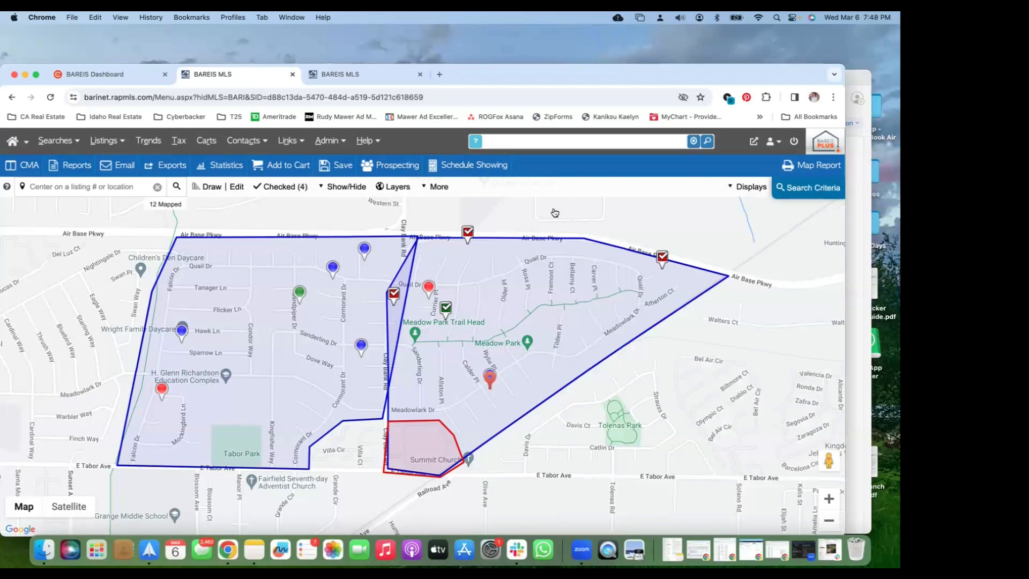
Display the search results in the One Line Grid (50/pg) and sort them by SqFt in ascending order
click(733, 193)
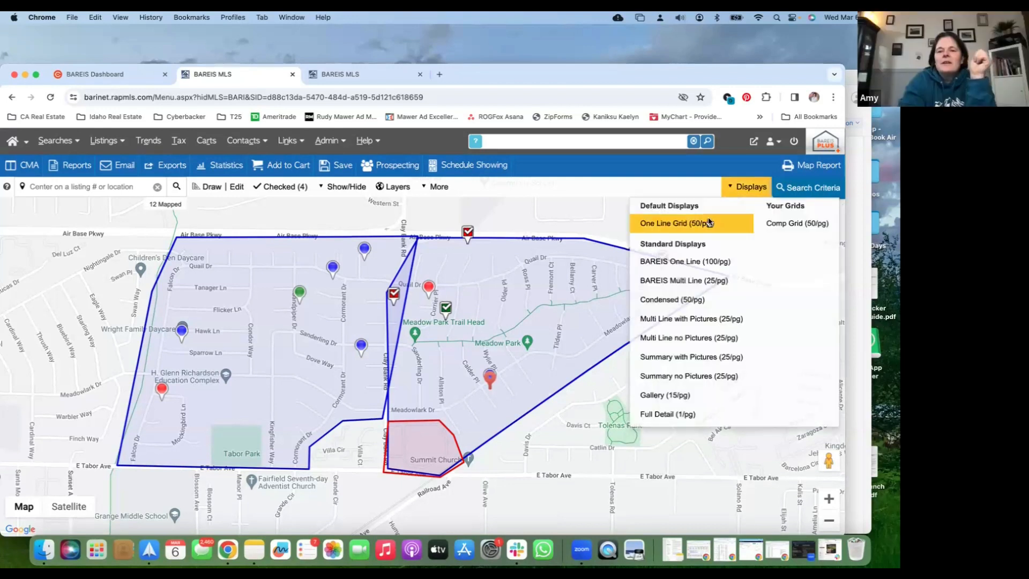
click(708, 222)
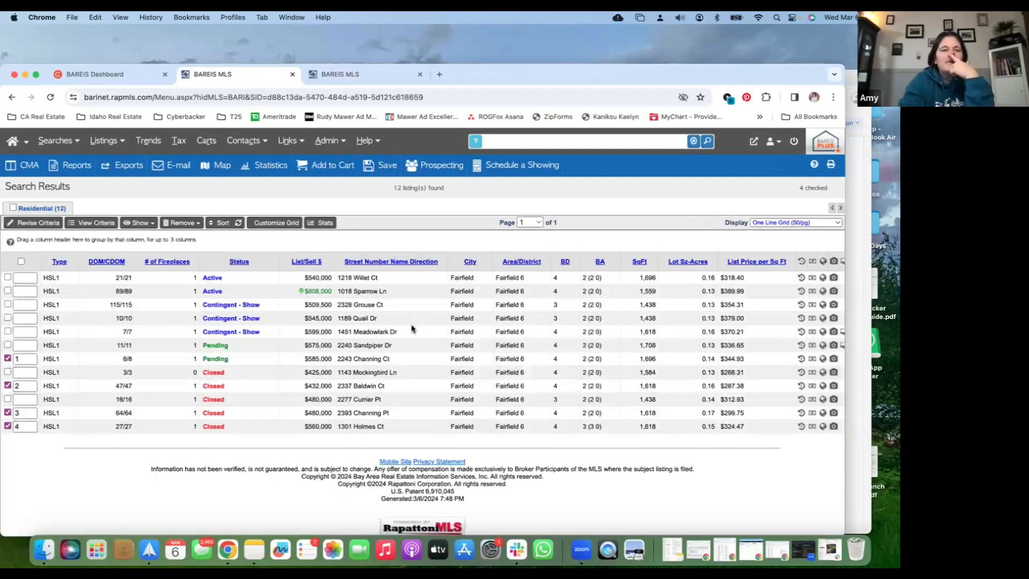
click(639, 261)
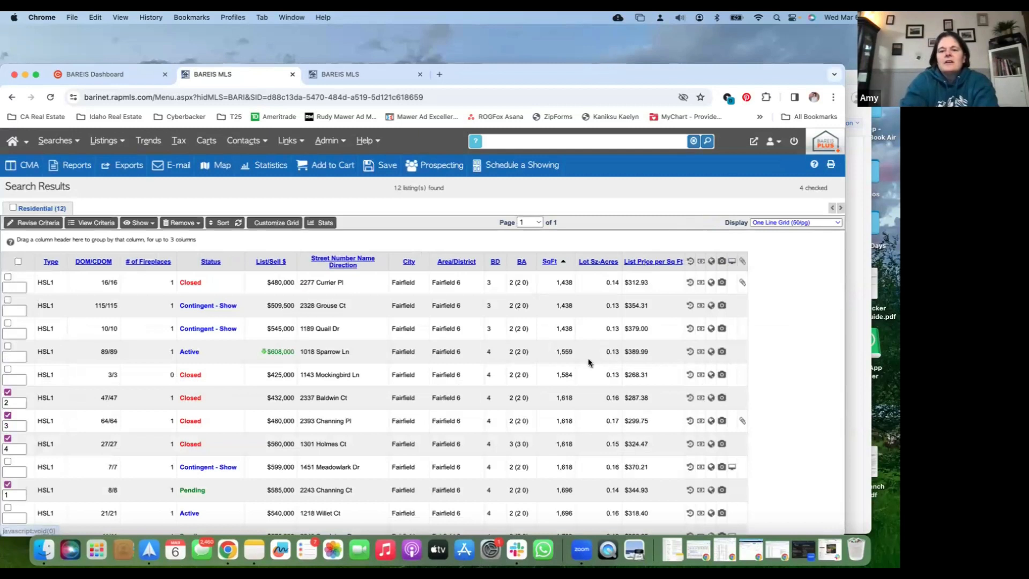
scroll(570, 416, down, 3)
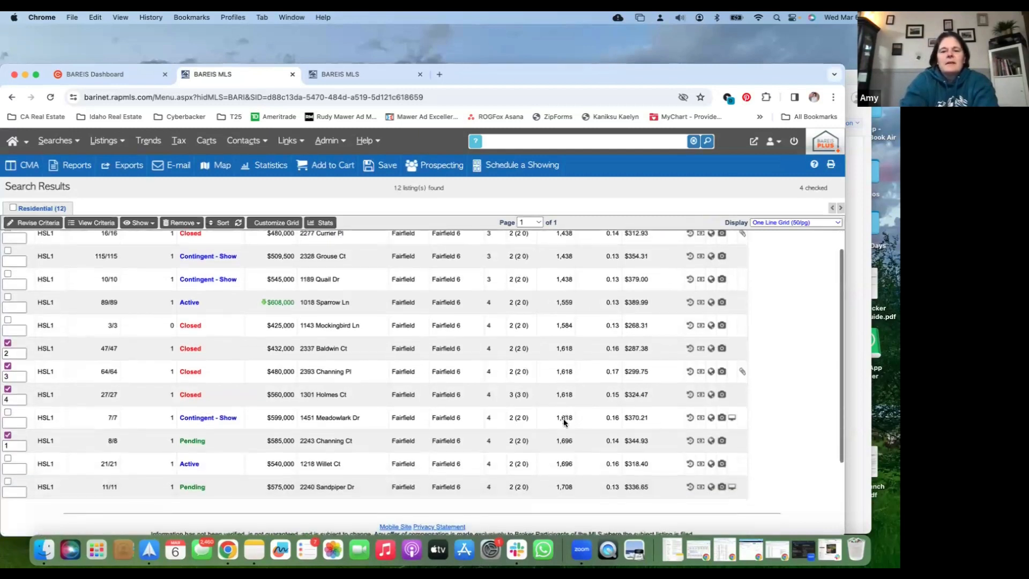
scroll(564, 419, down, 2)
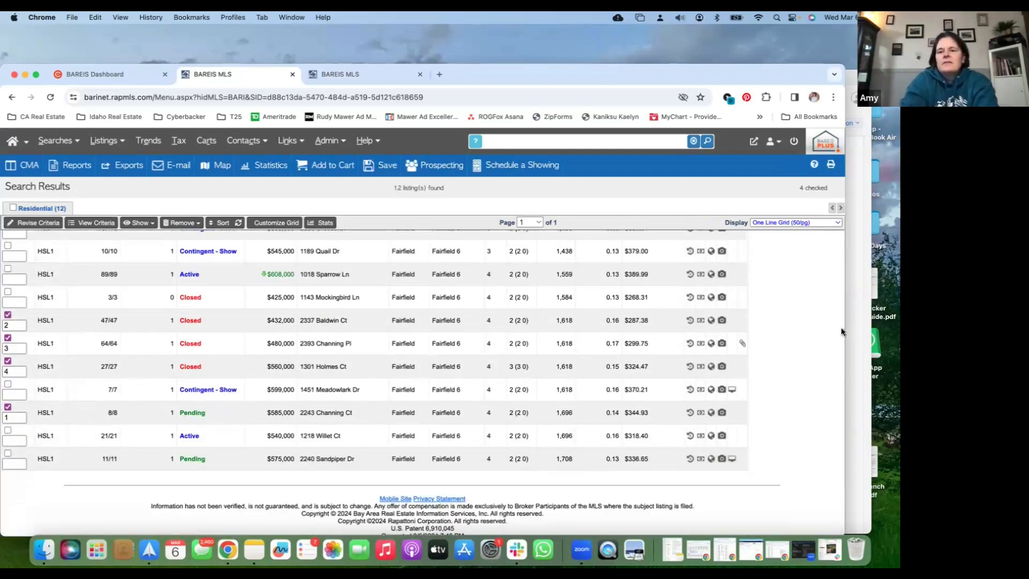
Customize the One Line Grid by adding the Listing Number field at sort position 10
drag(846, 328, 889, 329)
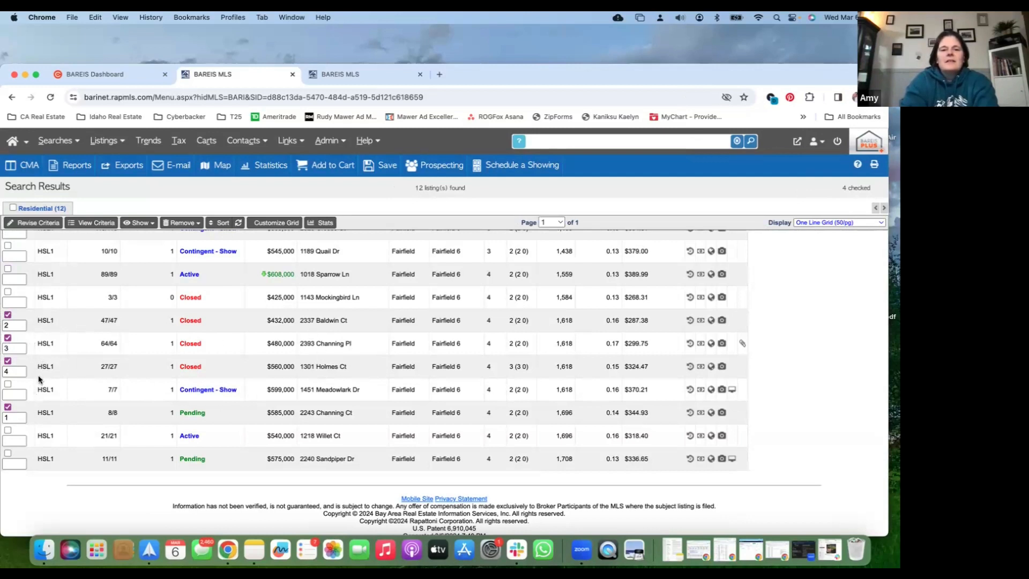
click(285, 224)
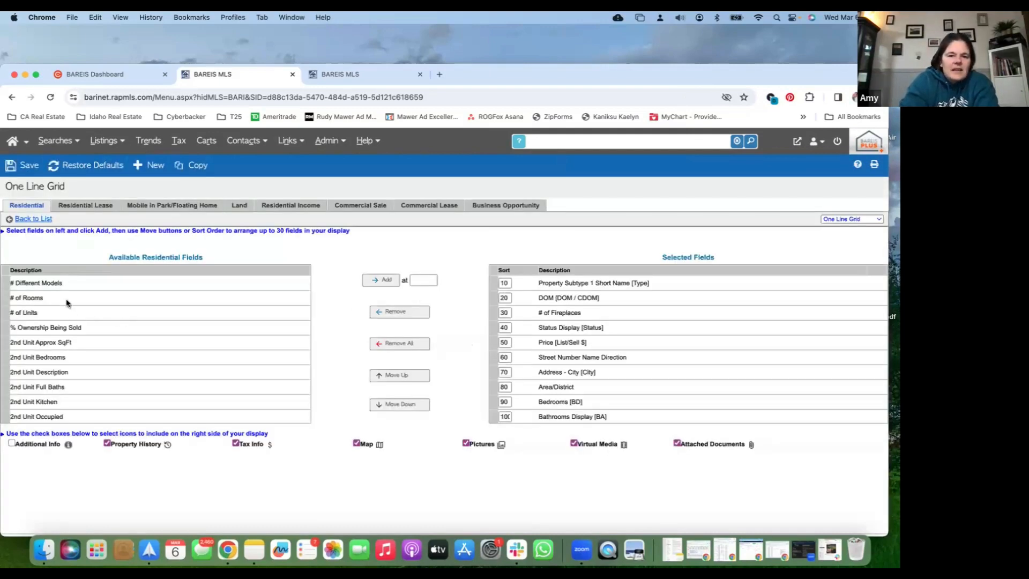
scroll(67, 304, down, 5)
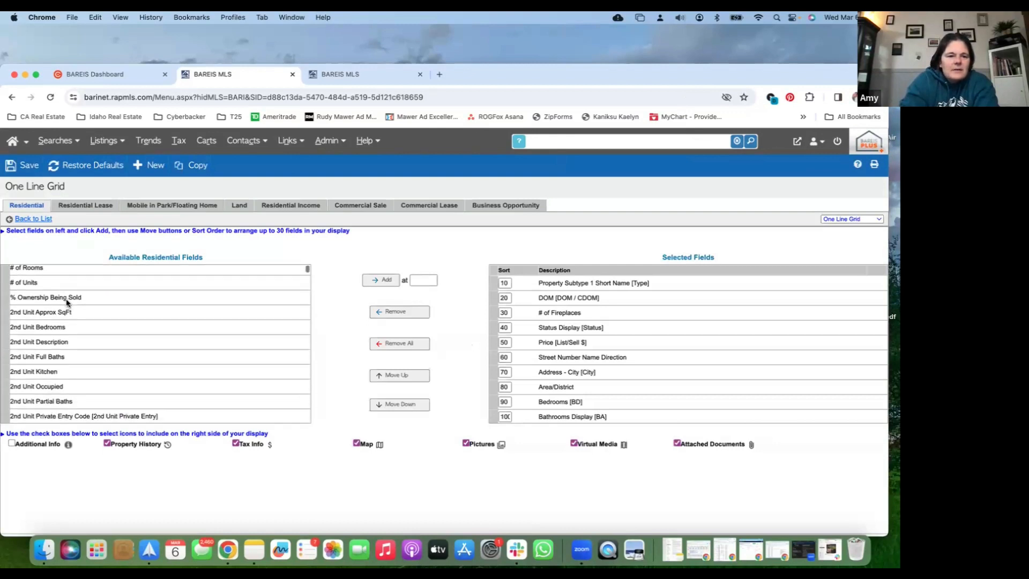
scroll(67, 303, down, 15)
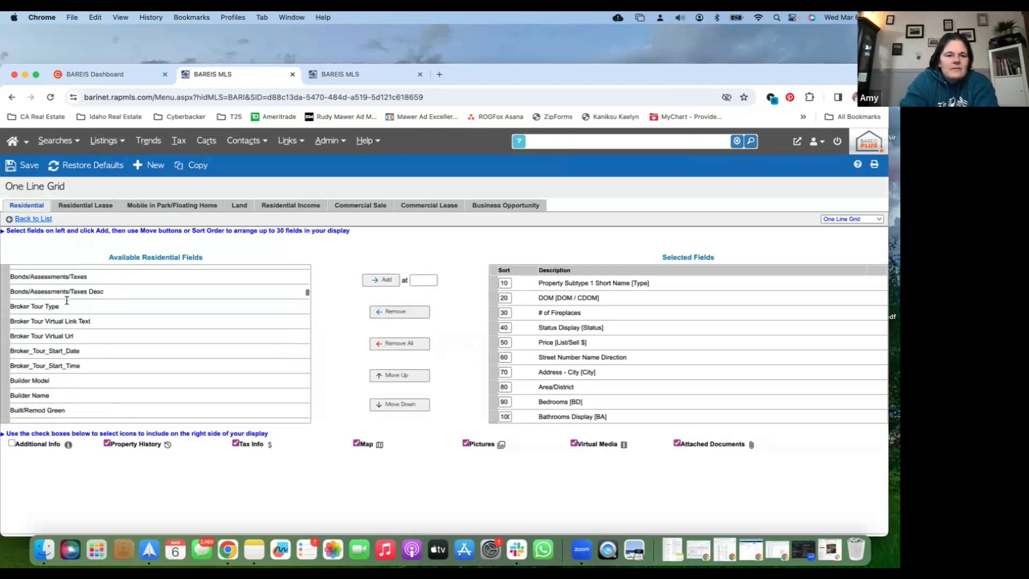
scroll(67, 302, down, 12)
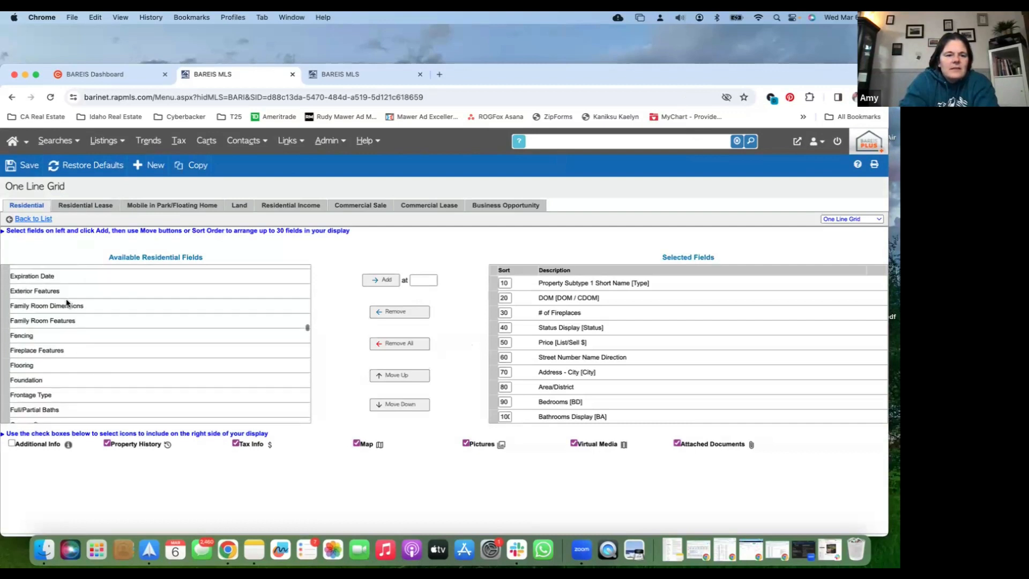
scroll(67, 303, down, 12)
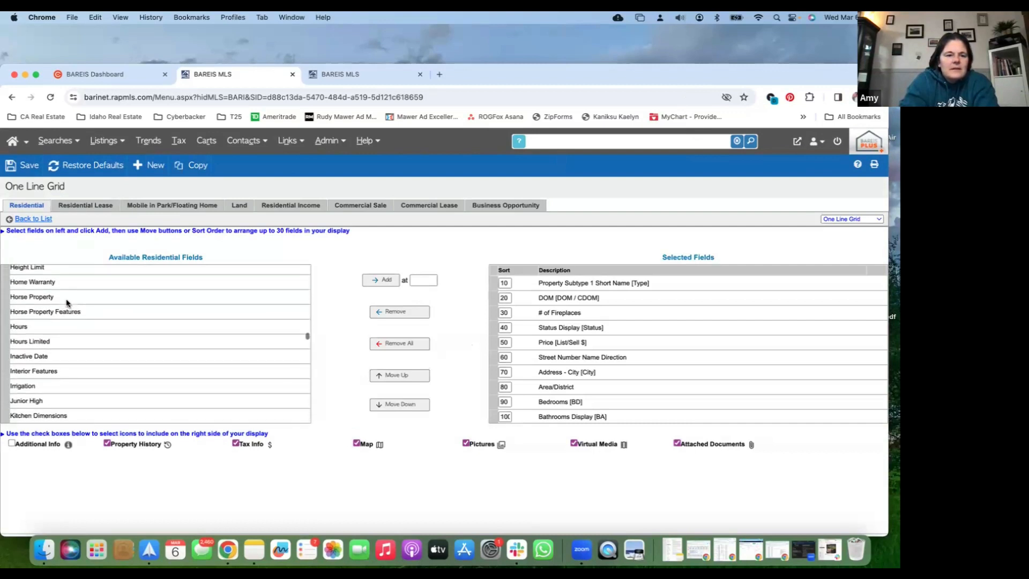
scroll(67, 304, down, 2)
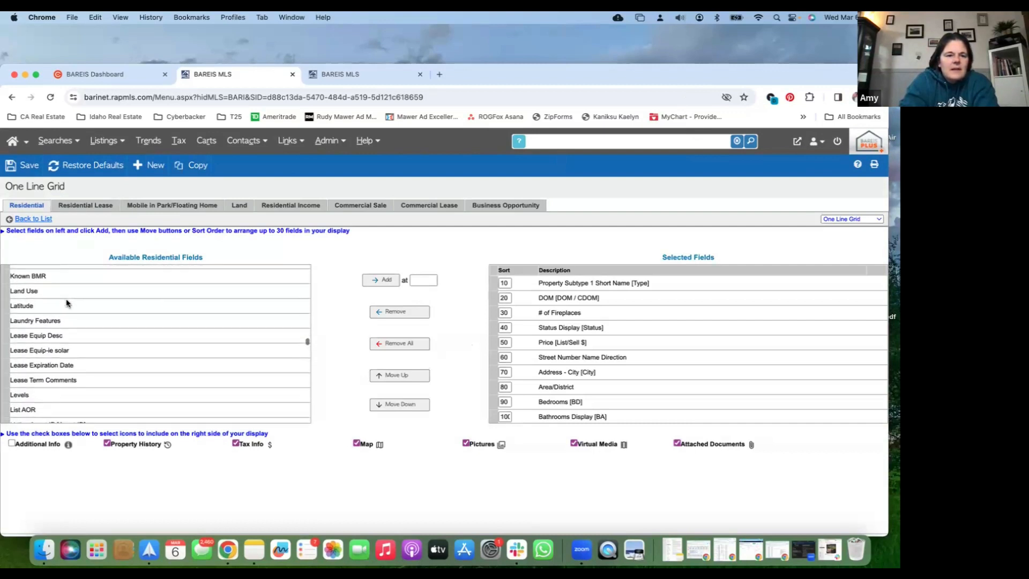
scroll(67, 303, down, 4)
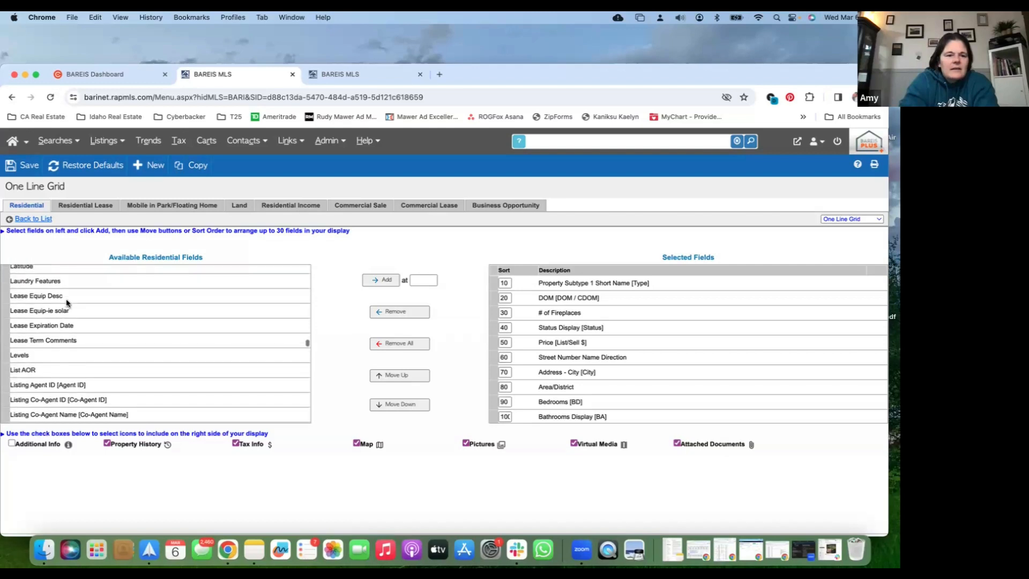
scroll(66, 303, down, 7)
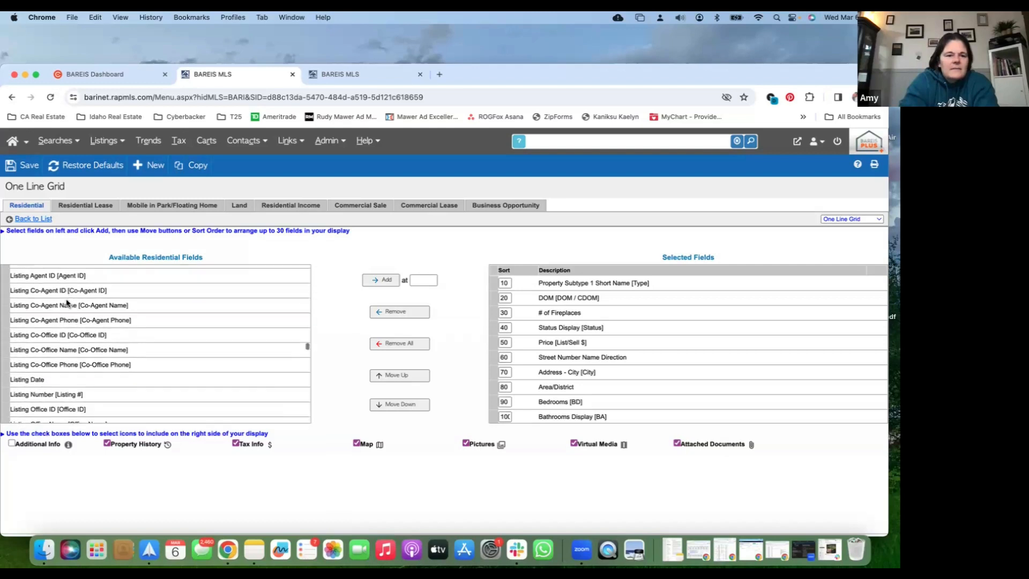
click(60, 372)
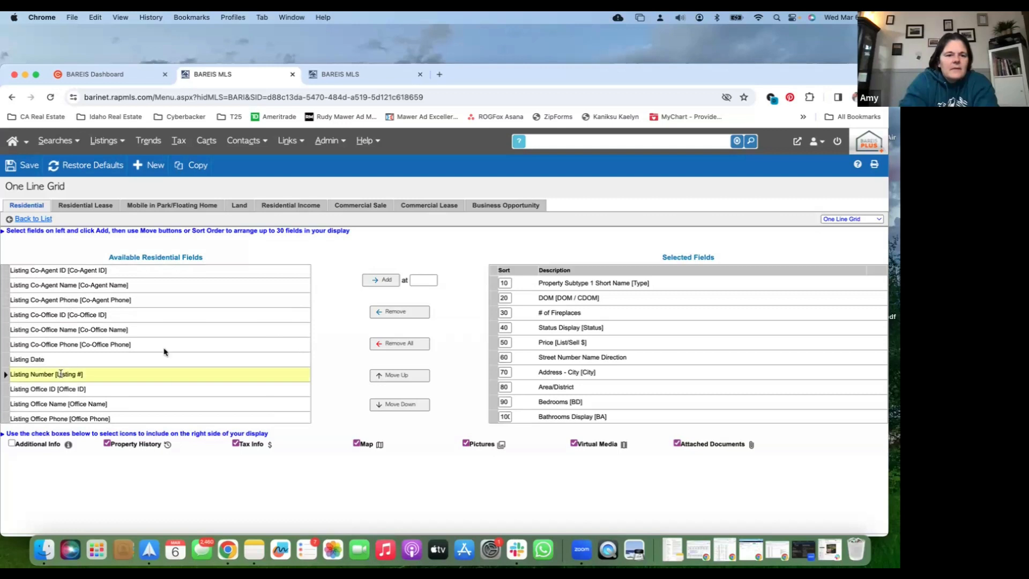
click(423, 280)
text(1)
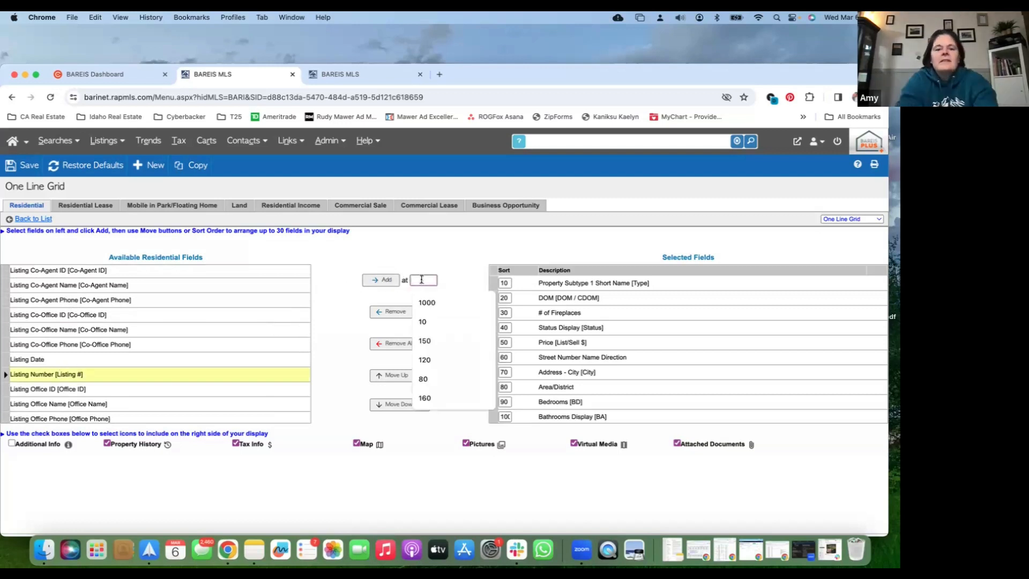
text(0)
click(387, 280)
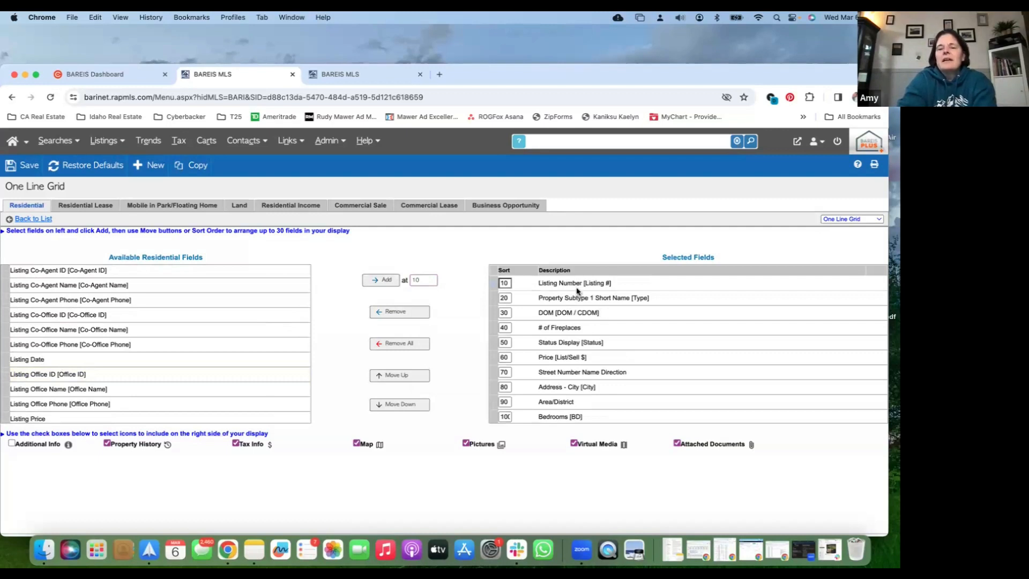
Try adding the Listing Date field at the end of the grid's selected fields, and remove it again
double_click(429, 280)
key(BackSpace)
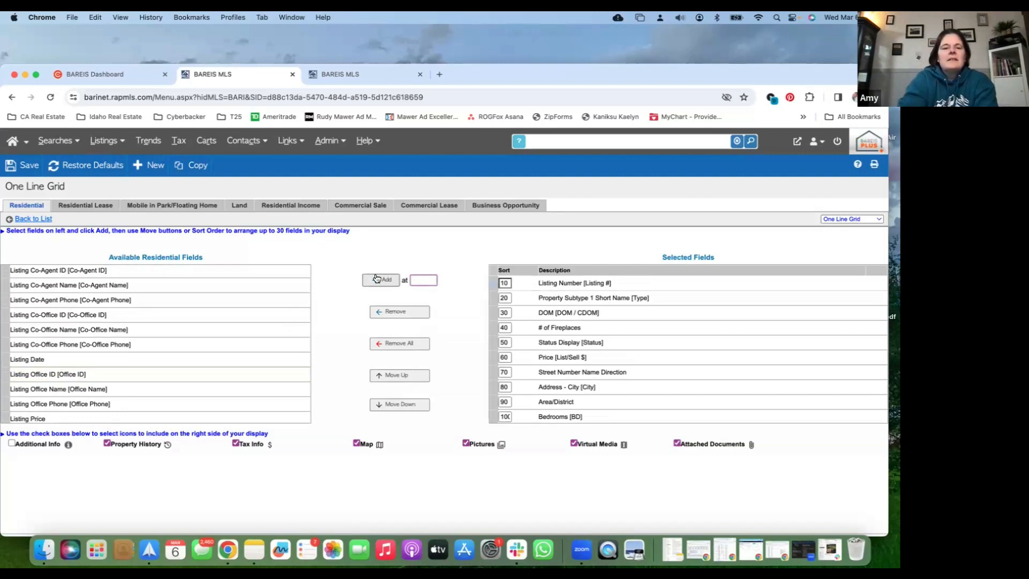
click(49, 359)
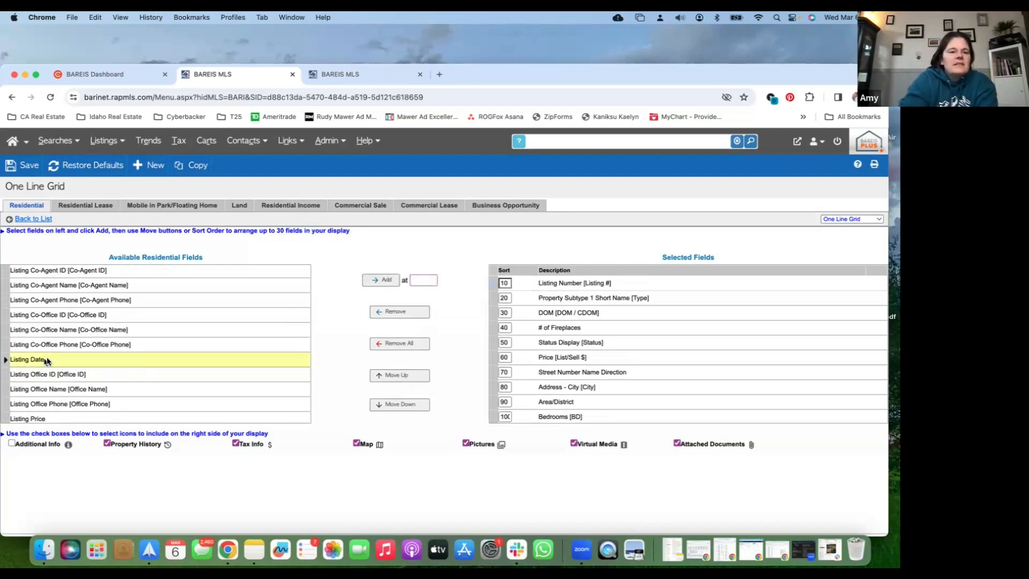
click(378, 284)
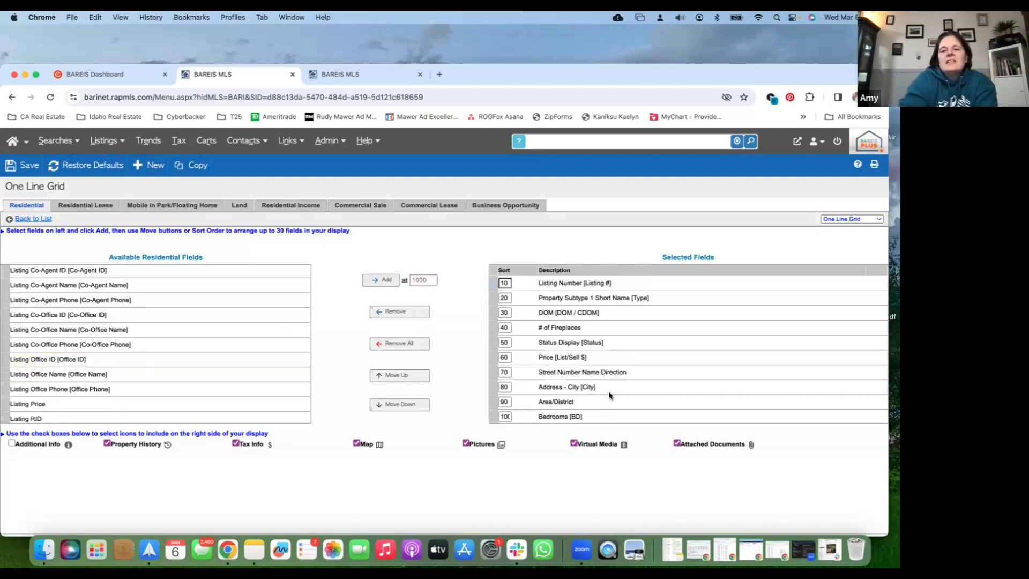
scroll(609, 391, down, 3)
click(558, 415)
click(413, 376)
click(413, 376)
click(411, 405)
click(410, 405)
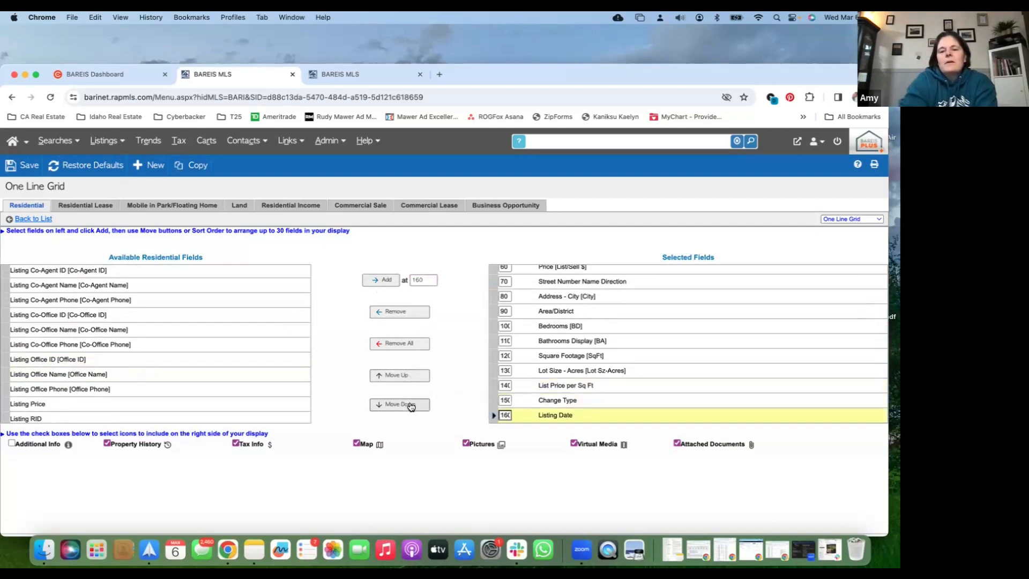
click(412, 312)
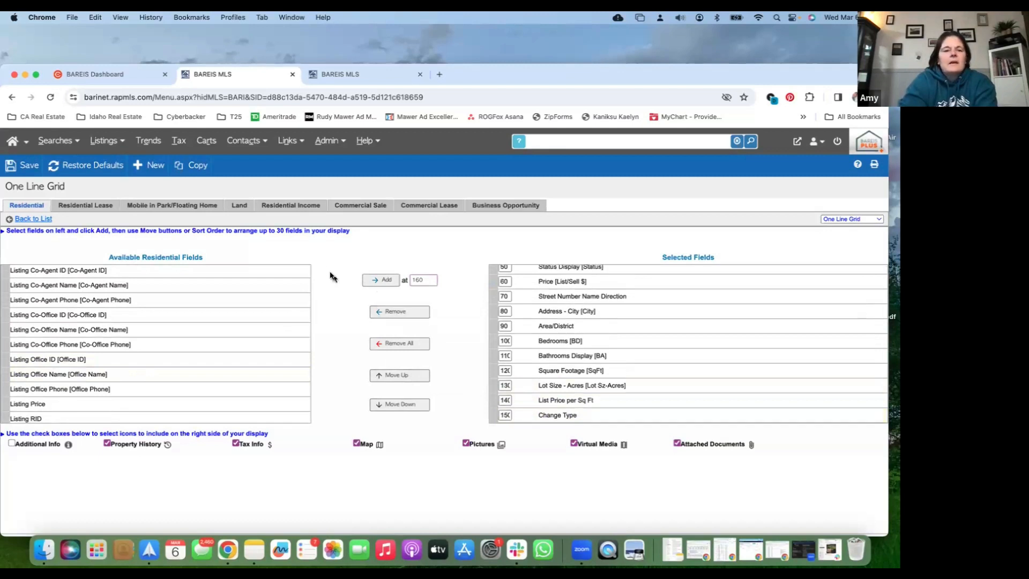
Save the customized grid and sort the search results by SqFt in descending order
click(30, 219)
click(548, 302)
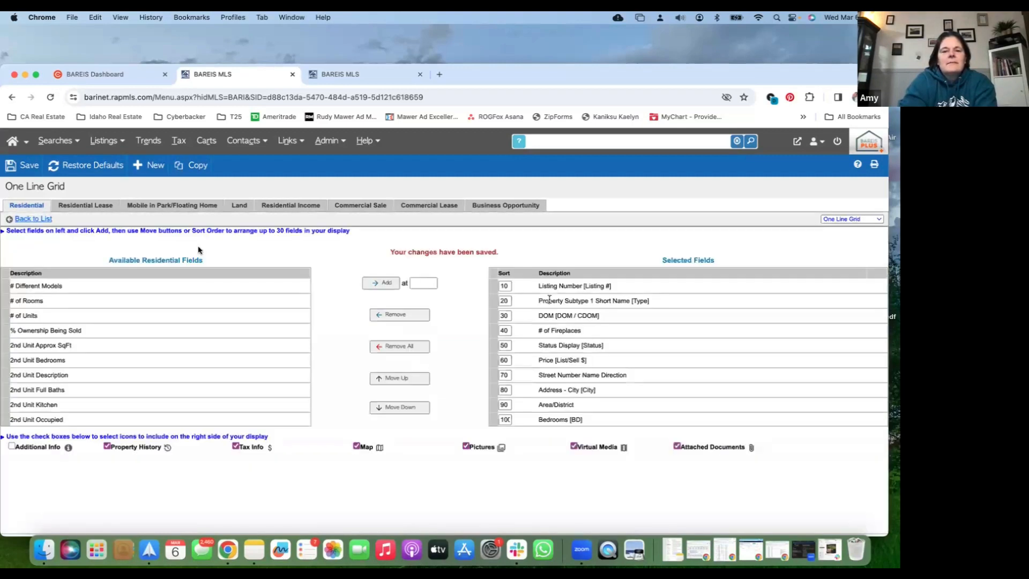
click(30, 220)
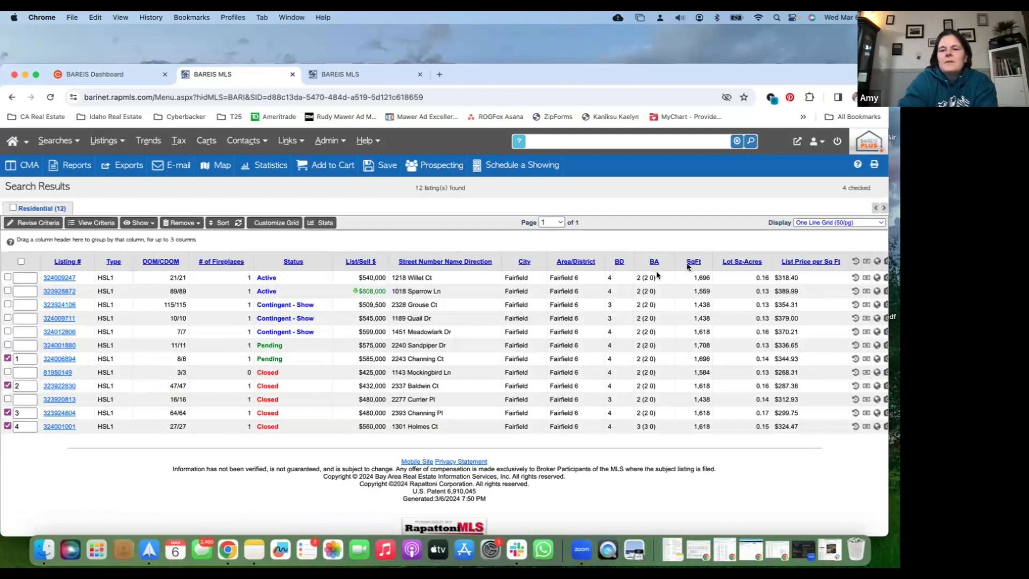
click(695, 262)
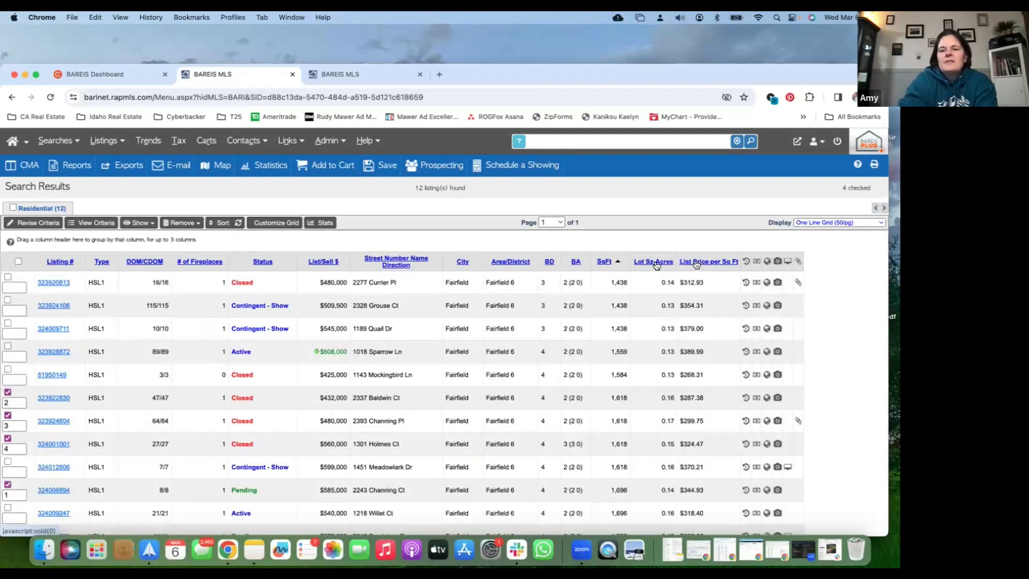
click(604, 262)
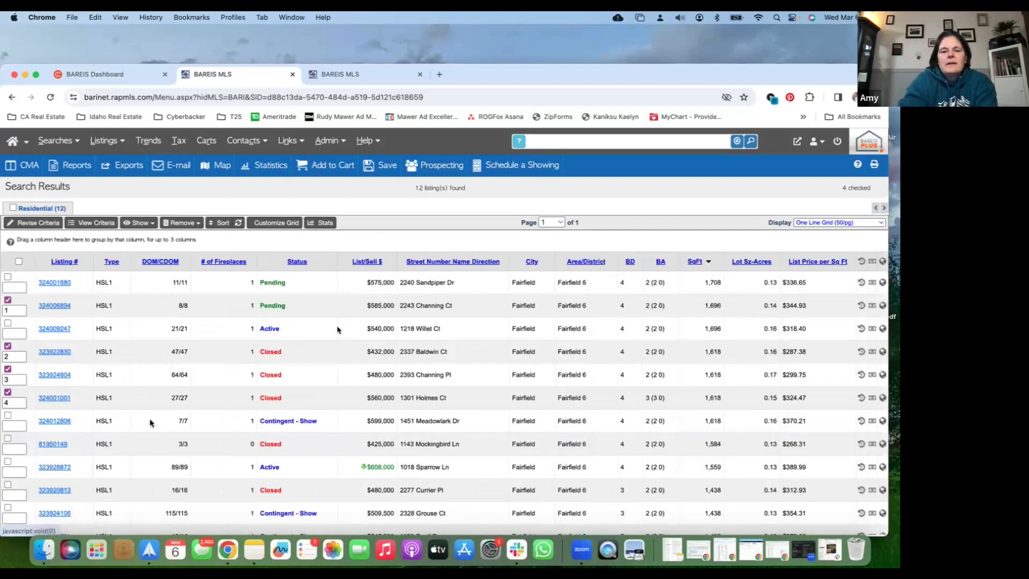
Review the details and the interior and yard photos of the closed four-bedroom listings sold for $432,000 and $480,000
click(54, 351)
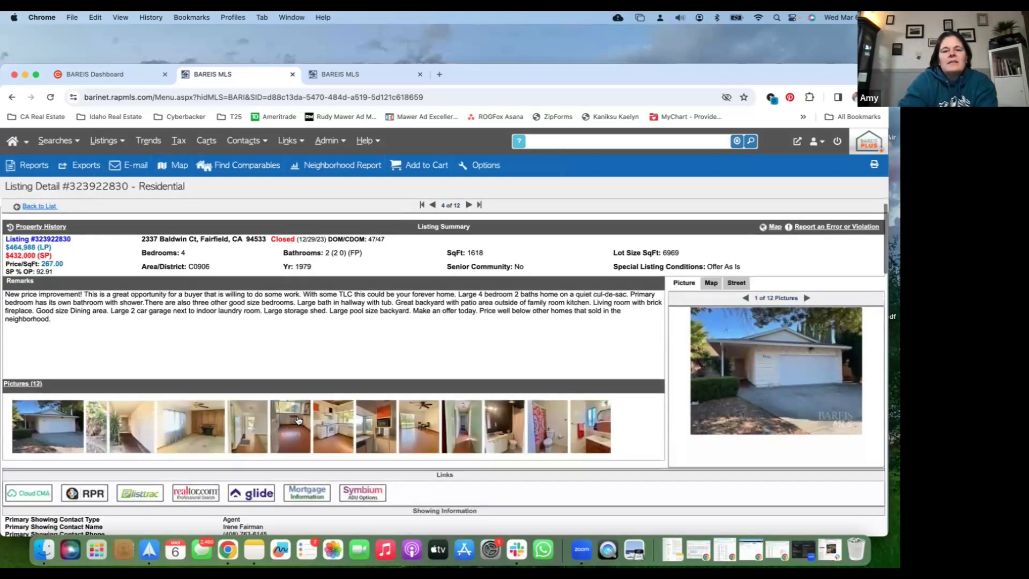
click(336, 433)
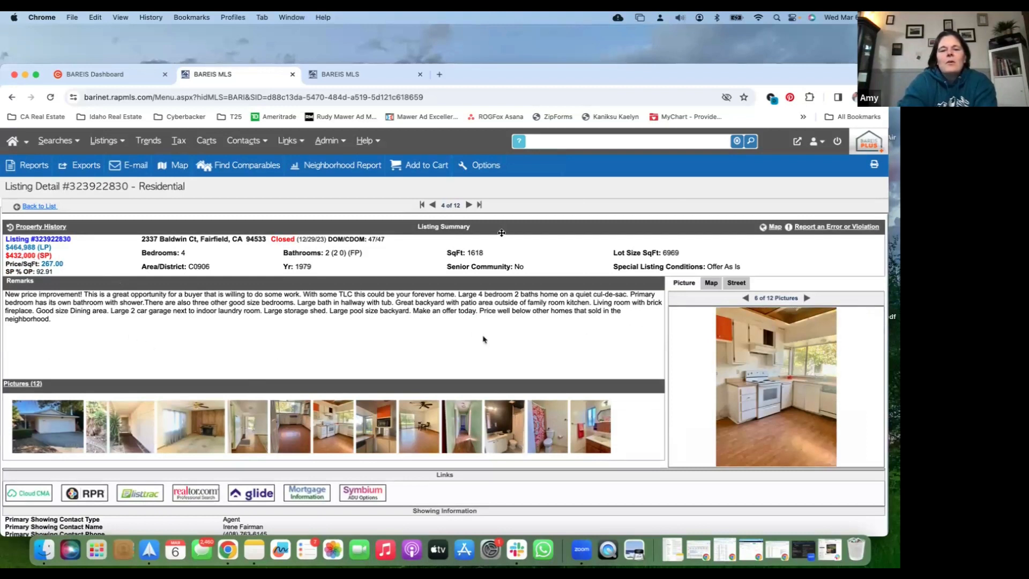
click(467, 205)
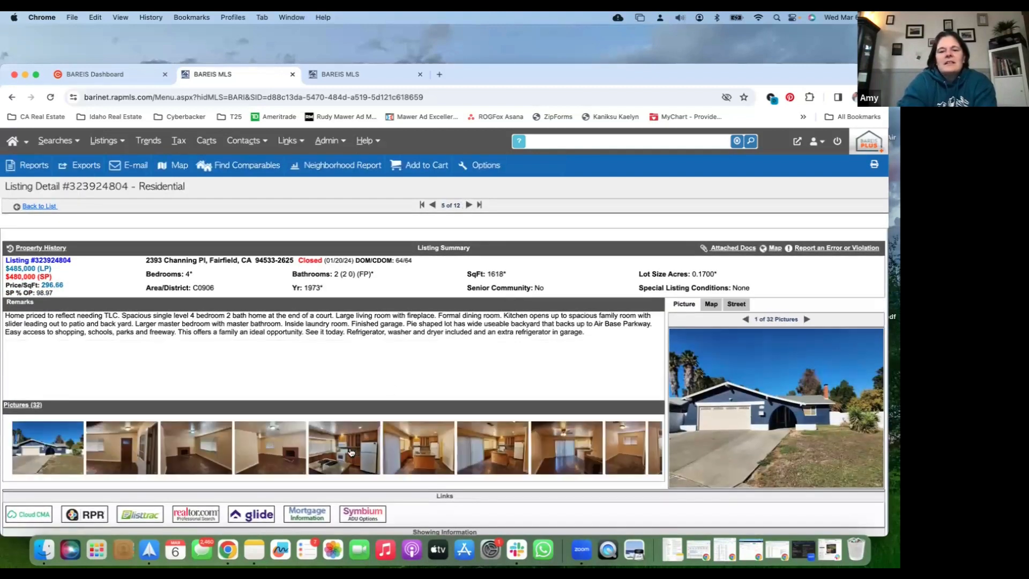
click(351, 452)
click(424, 458)
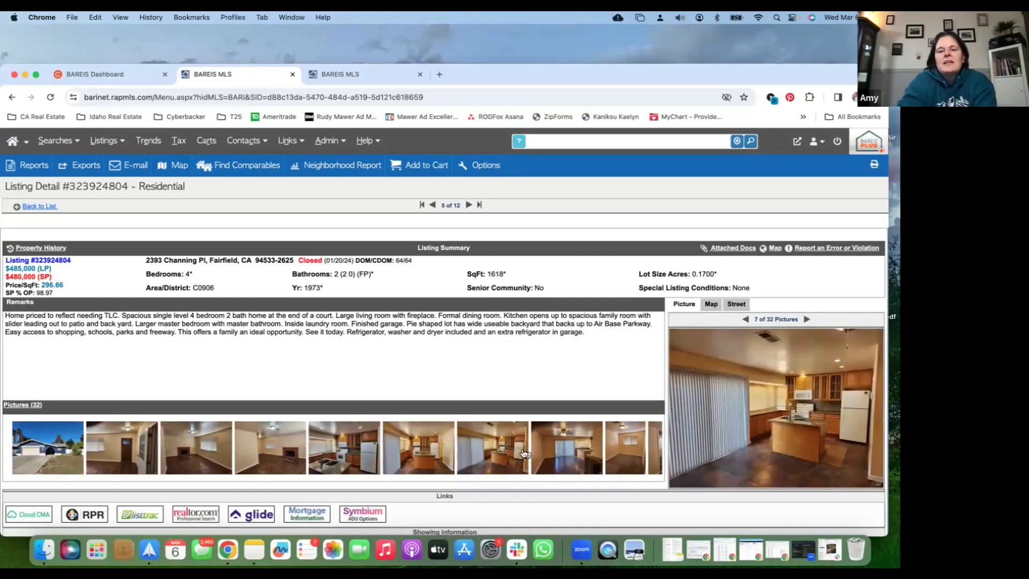
scroll(514, 450, right, 10)
scroll(523, 453, right, 10)
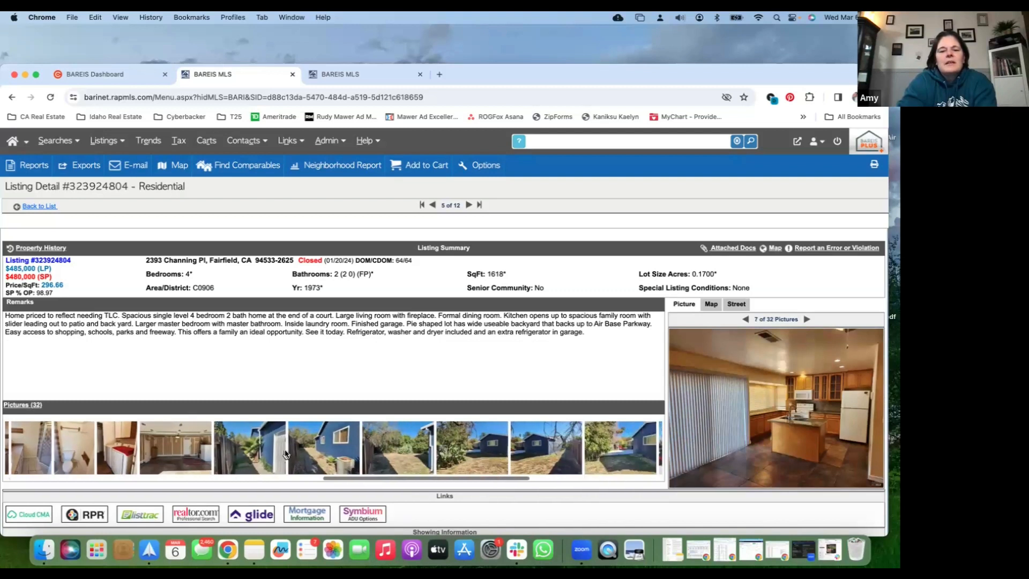
click(381, 457)
click(482, 460)
click(544, 459)
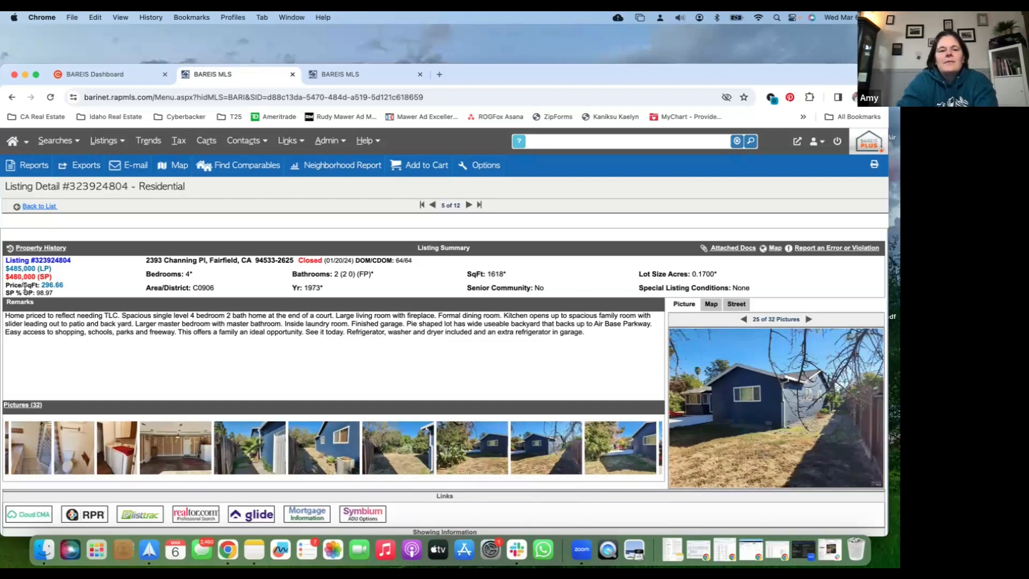
Review the details, living area photos and pool photos of the closed listing sold for $560,000
click(471, 205)
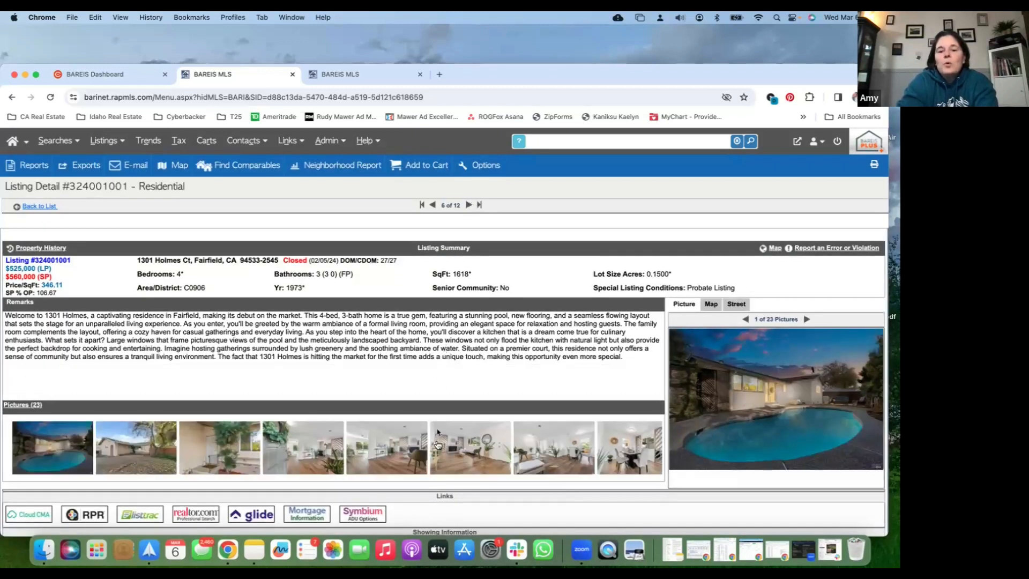
click(384, 443)
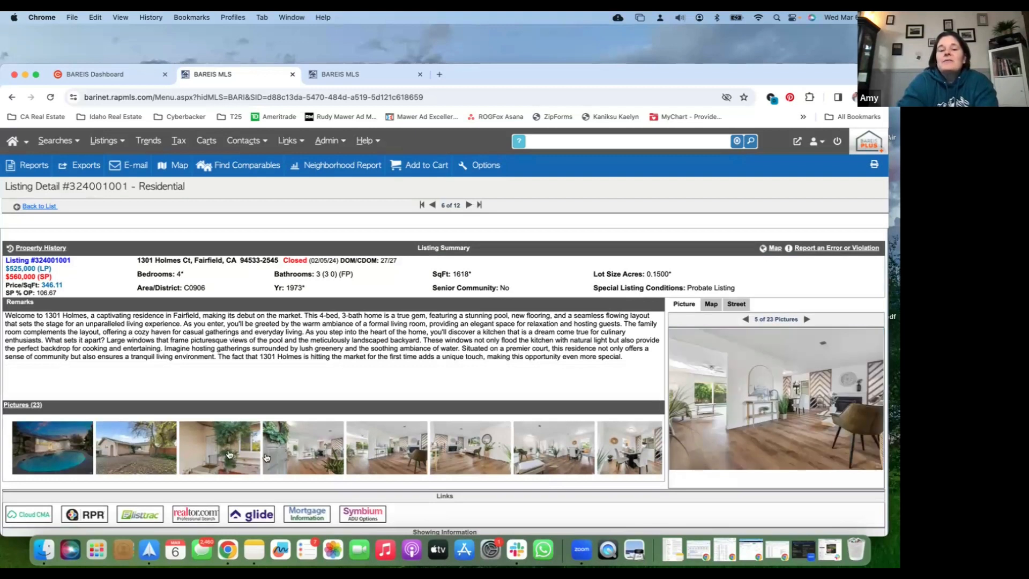
click(296, 457)
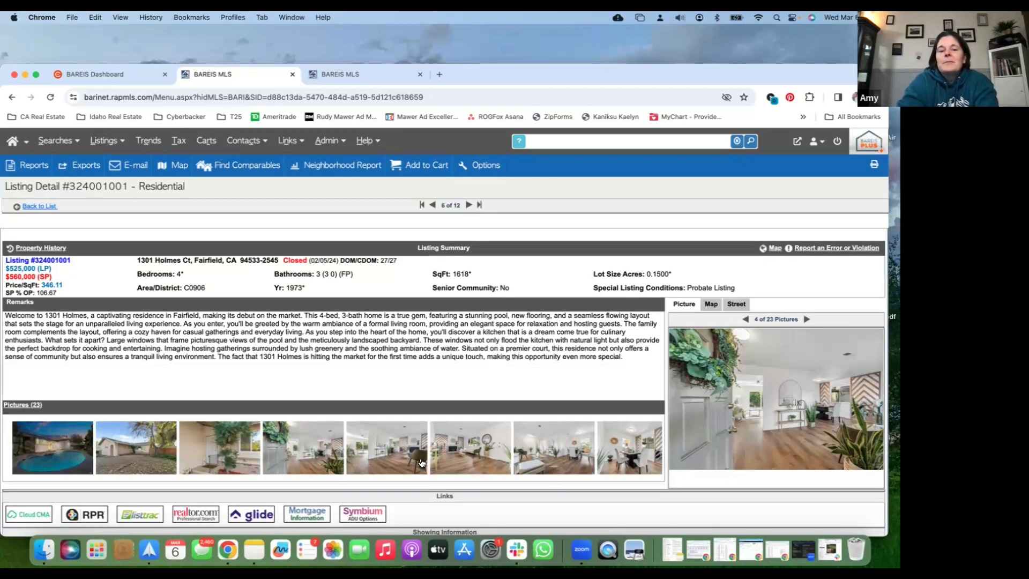
scroll(421, 463, right, 15)
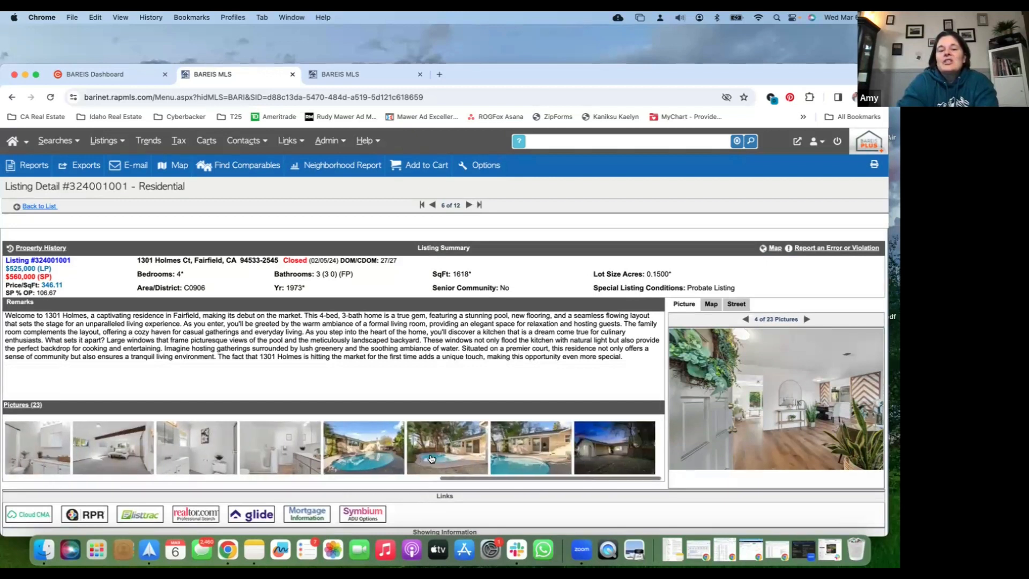
click(427, 459)
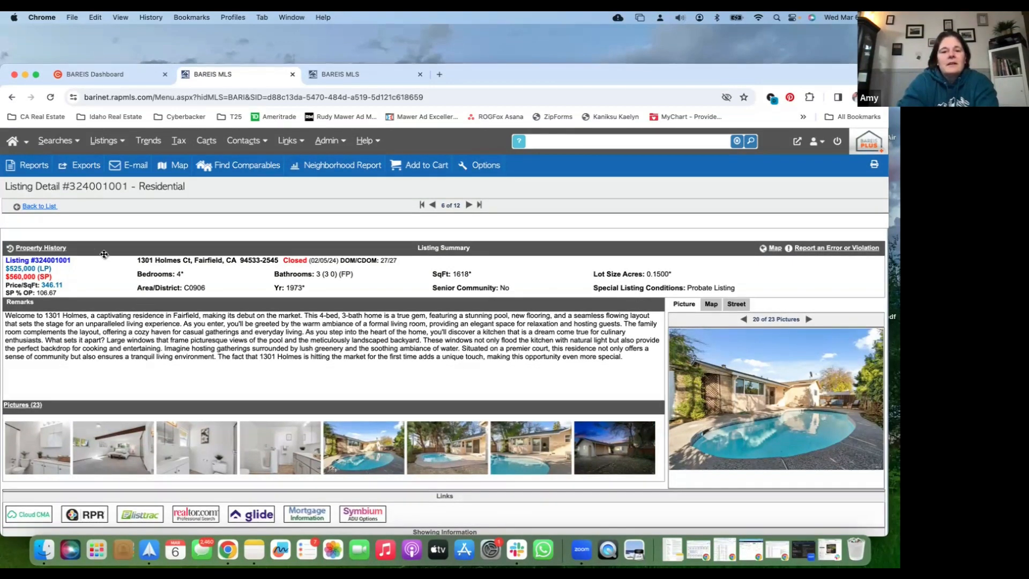
Open the pending listing priced at $585,000 and review its details and its backyard and garage photos
click(50, 209)
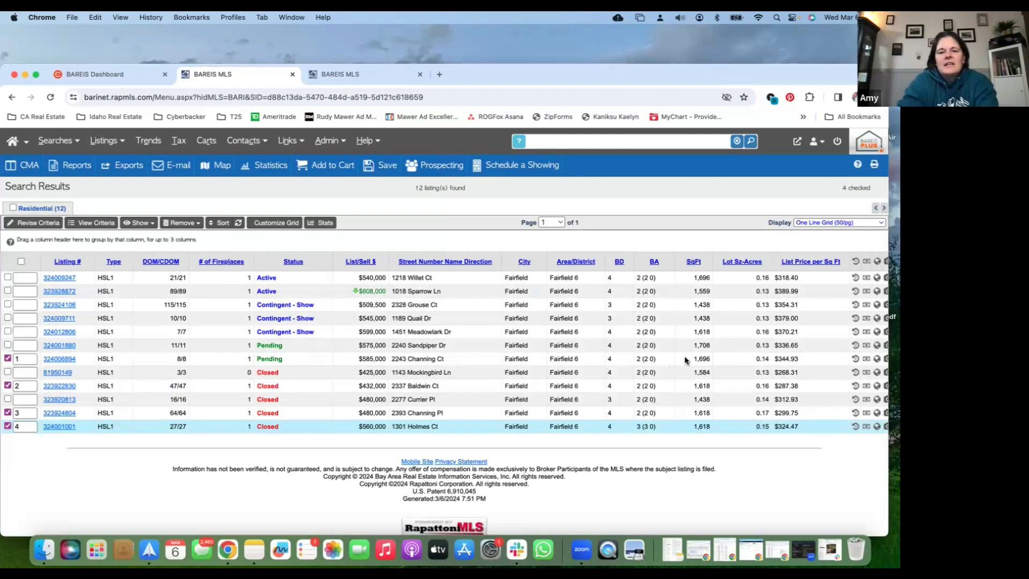
click(59, 359)
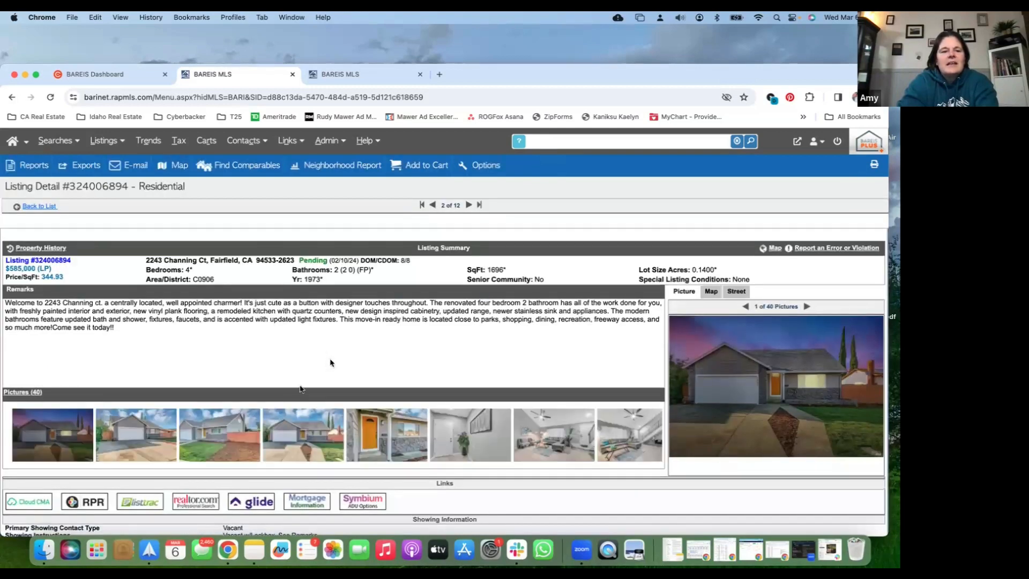
scroll(448, 439, right, 5)
scroll(449, 441, right, 15)
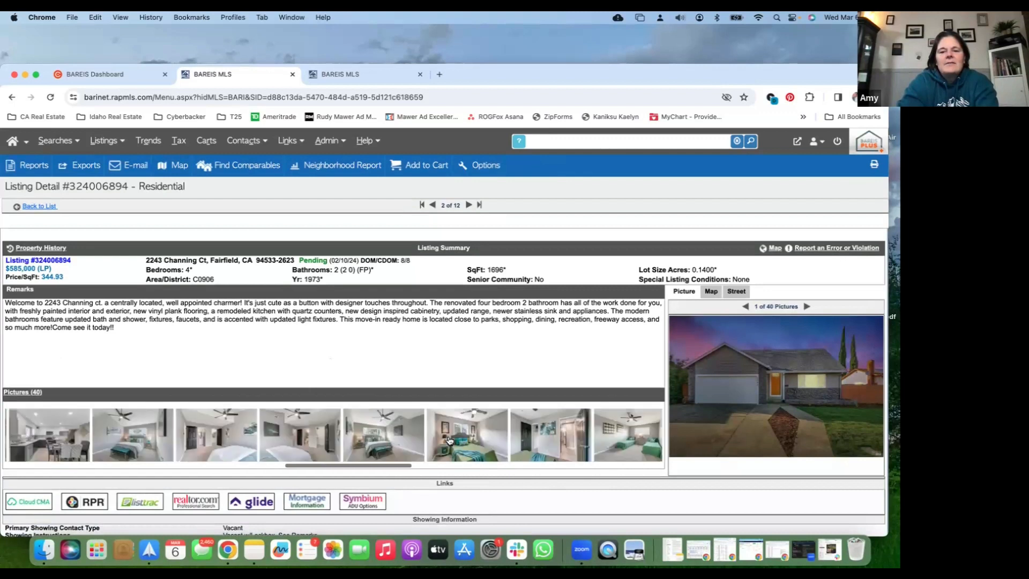
click(551, 442)
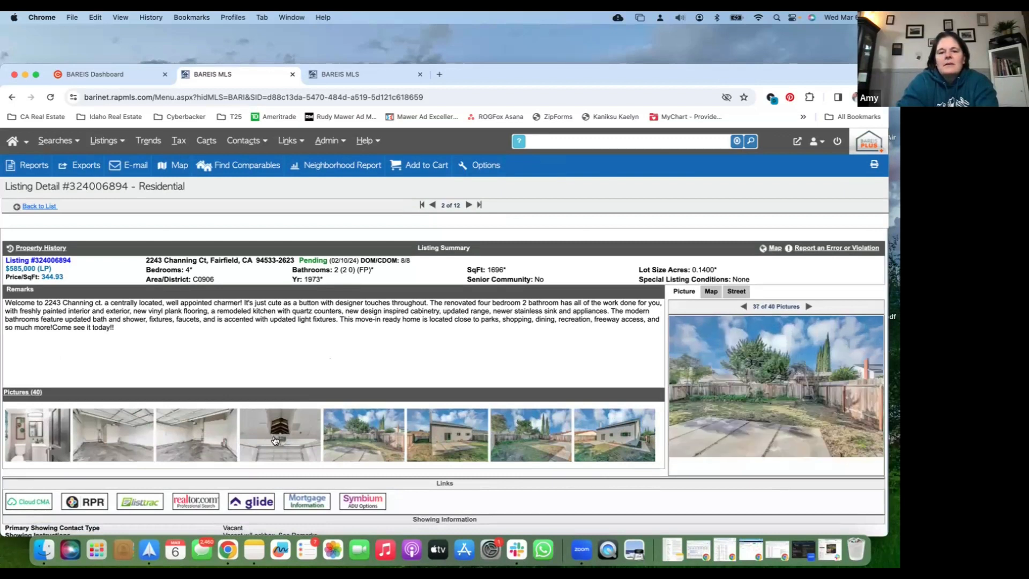
scroll(273, 439, left, 5)
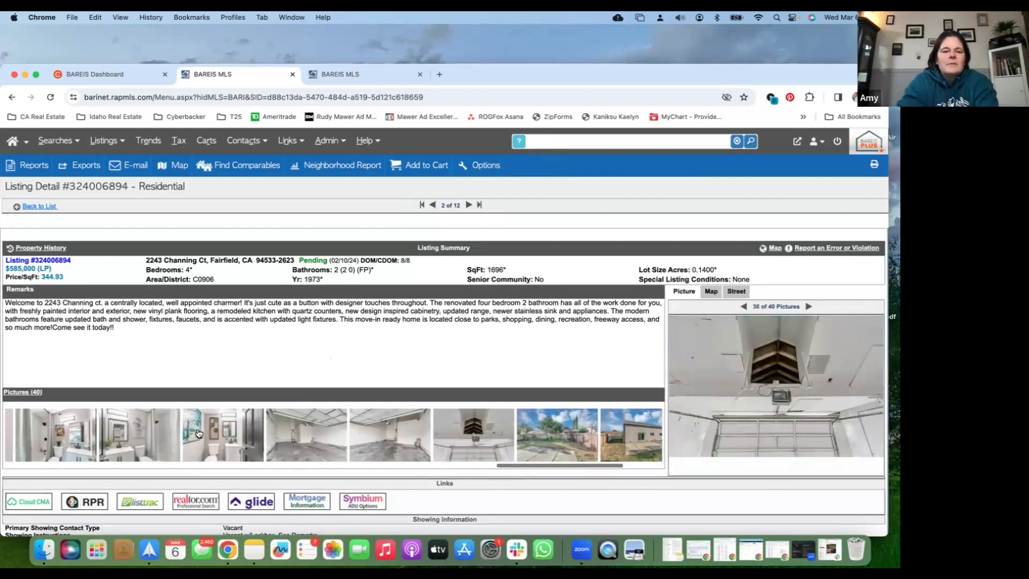
Review the bedroom and kitchen photos of the pending $585,000 listing, and return to the search results
scroll(198, 433, left, 8)
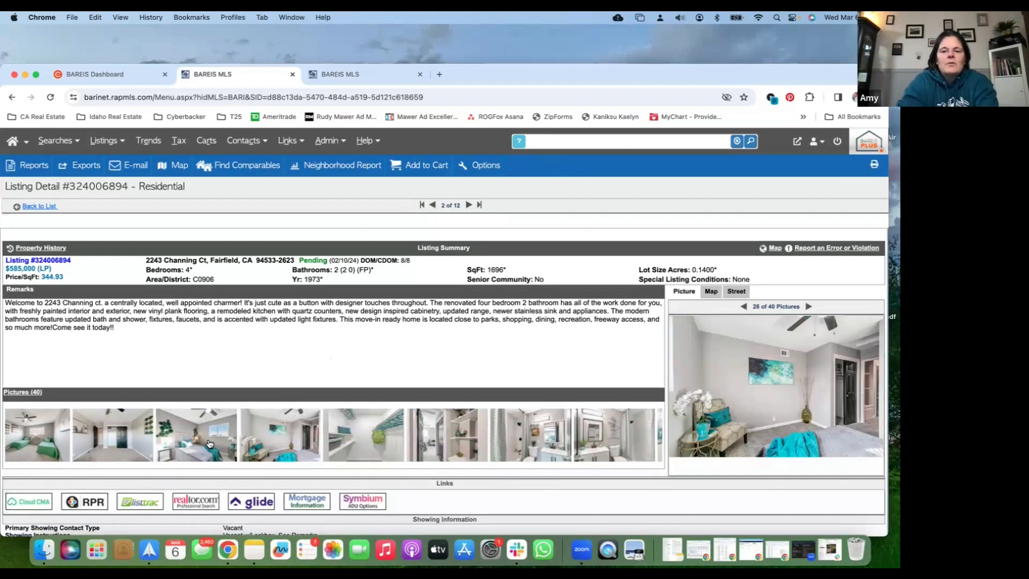
scroll(209, 443, left, 5)
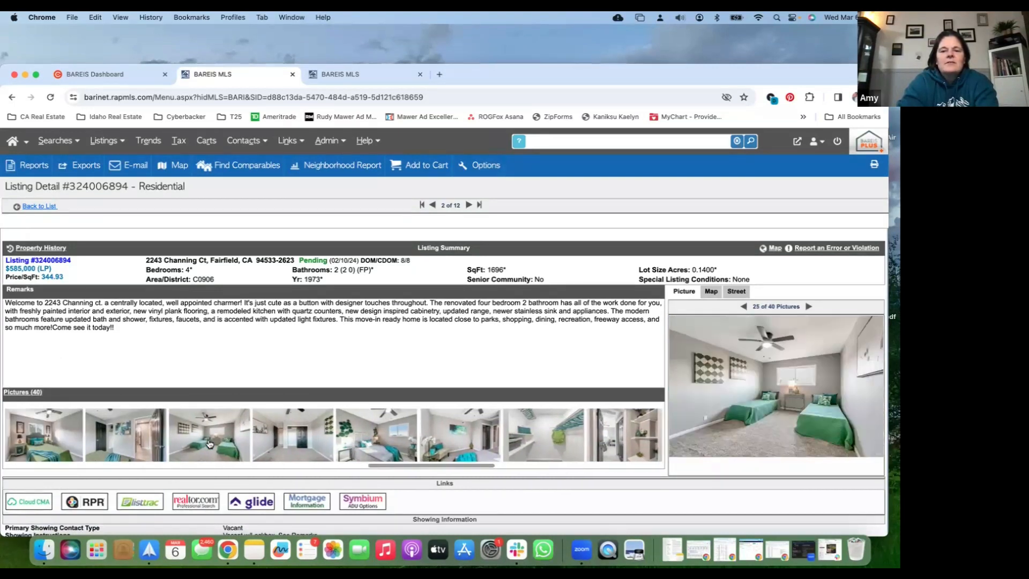
scroll(176, 442, left, 7)
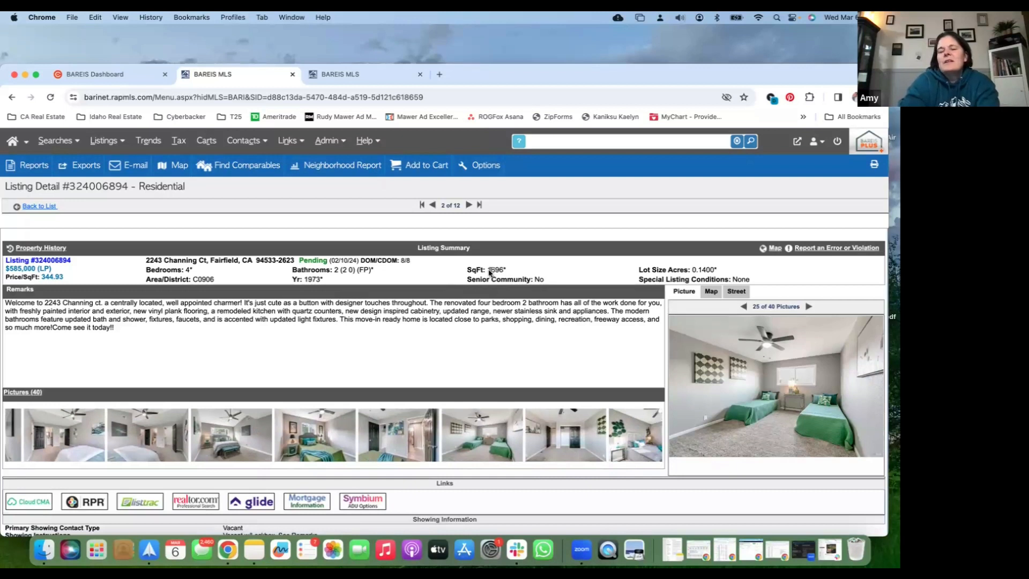
click(227, 430)
scroll(228, 430, right, 9)
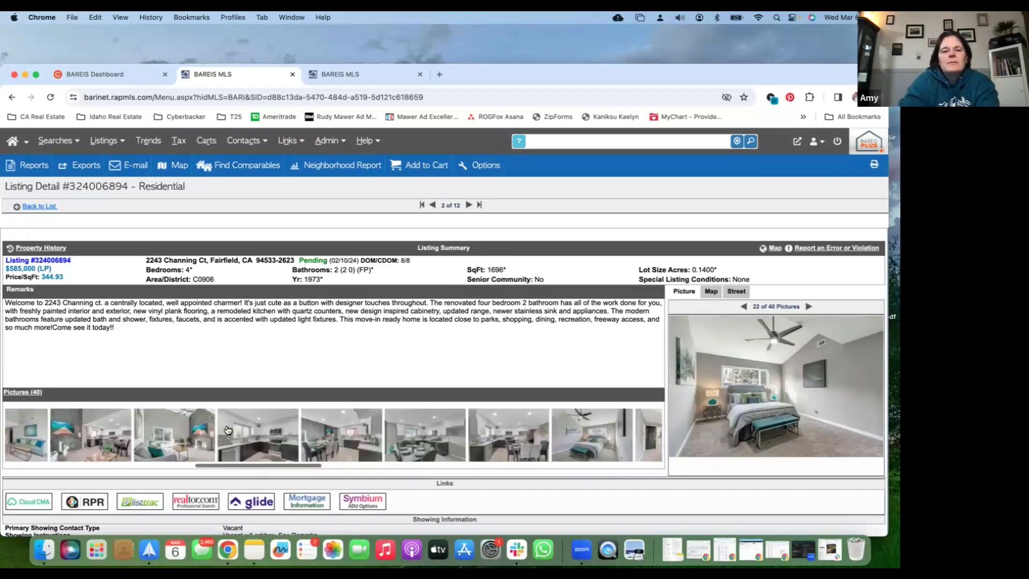
scroll(227, 430, left, 5)
click(452, 455)
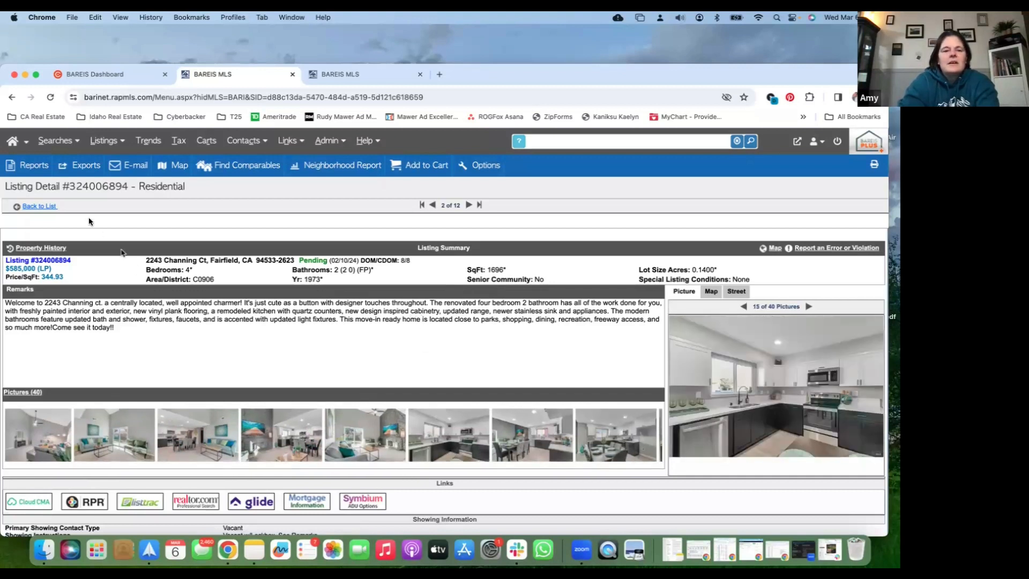
click(45, 209)
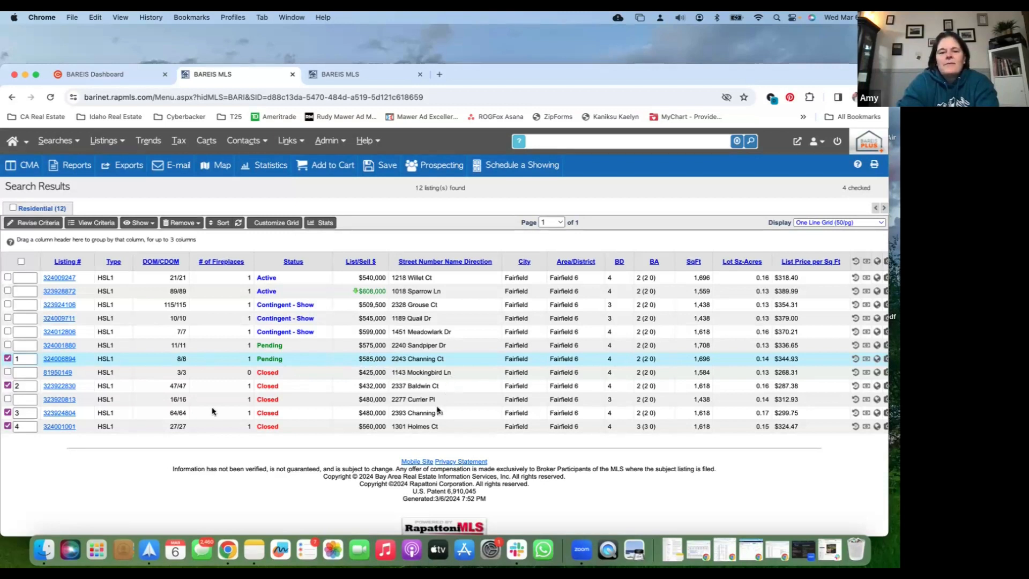
Review the bathroom, office and living area photos of the closed three-bedroom listing sold for $480,000, and select it as a comparable
click(60, 400)
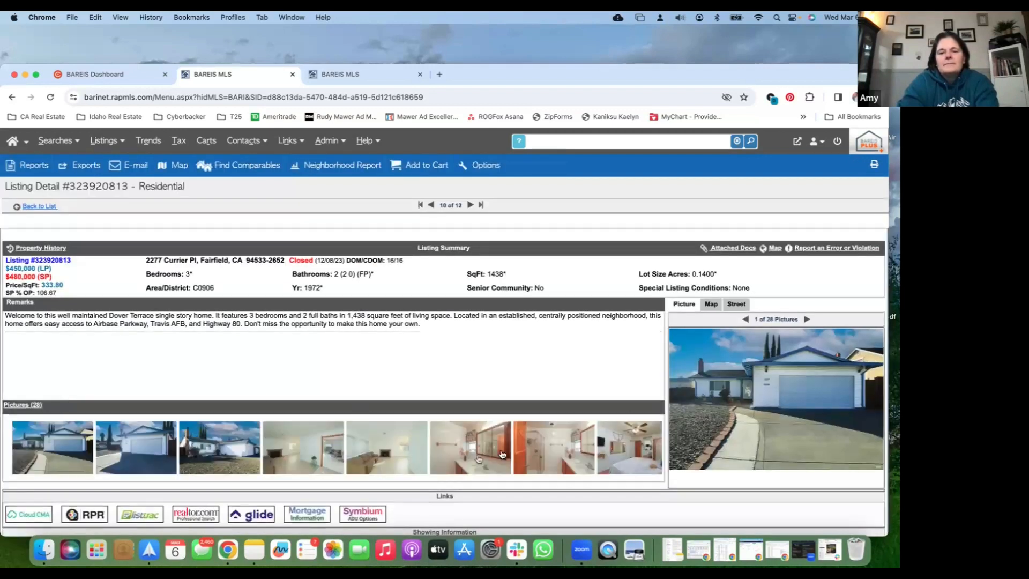
click(502, 454)
click(547, 454)
scroll(550, 454, right, 1)
scroll(535, 453, right, 10)
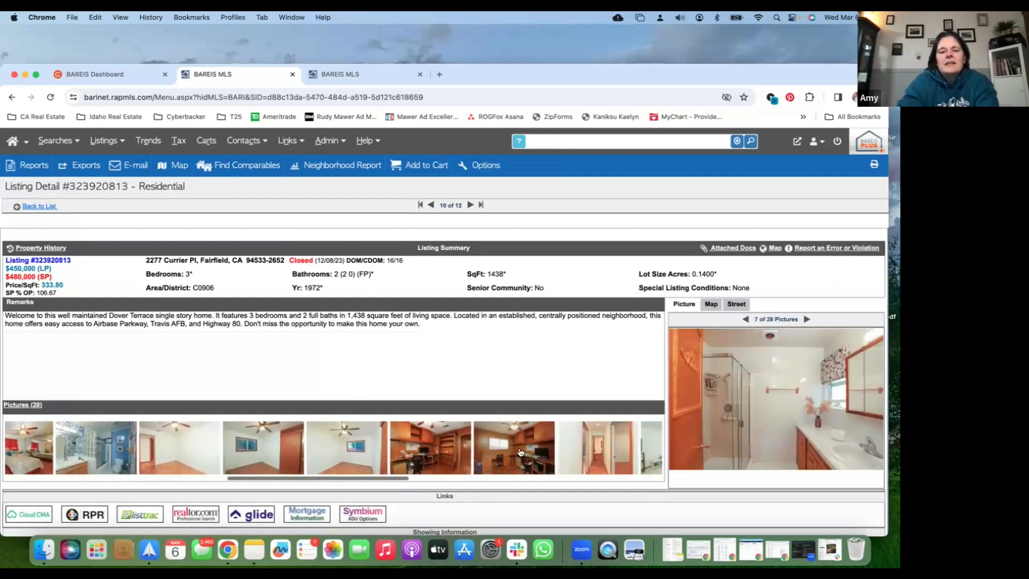
click(520, 452)
scroll(514, 452, right, 5)
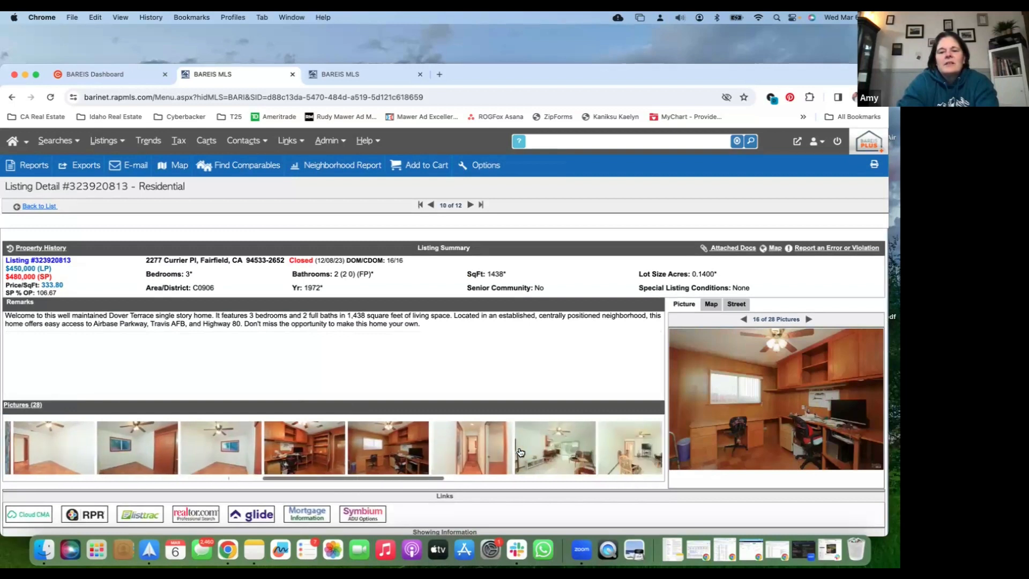
click(474, 452)
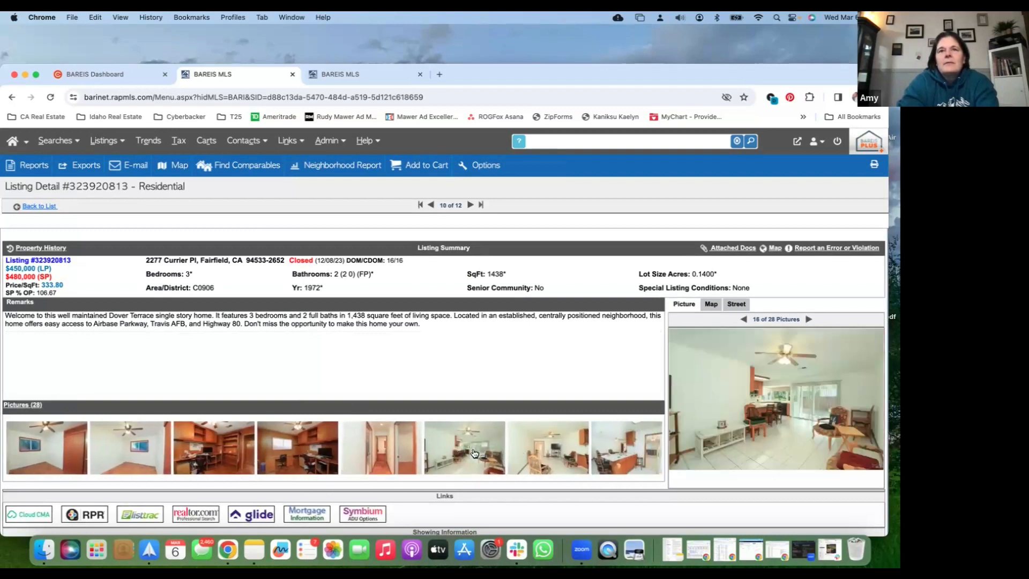
click(47, 207)
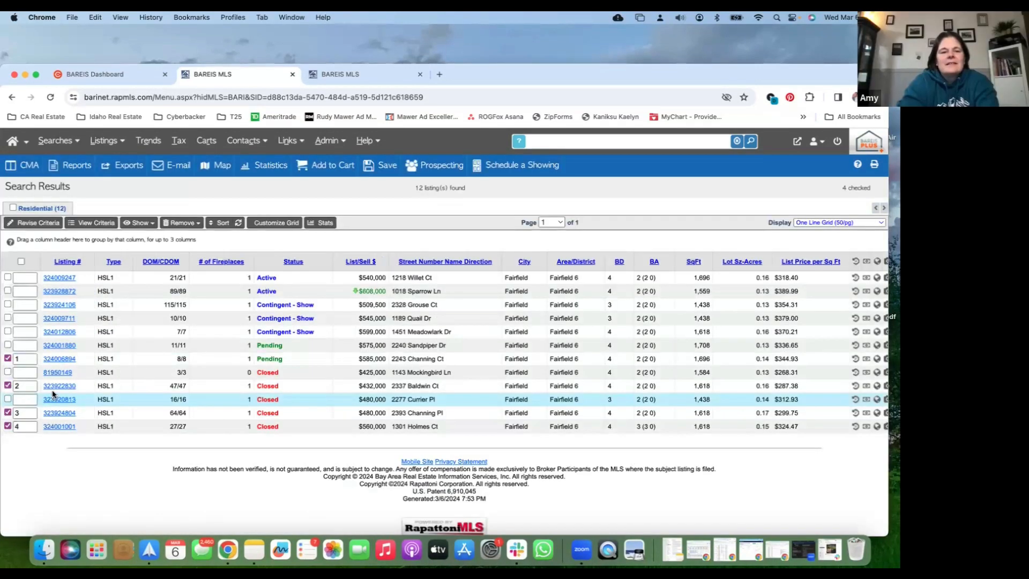
click(8, 399)
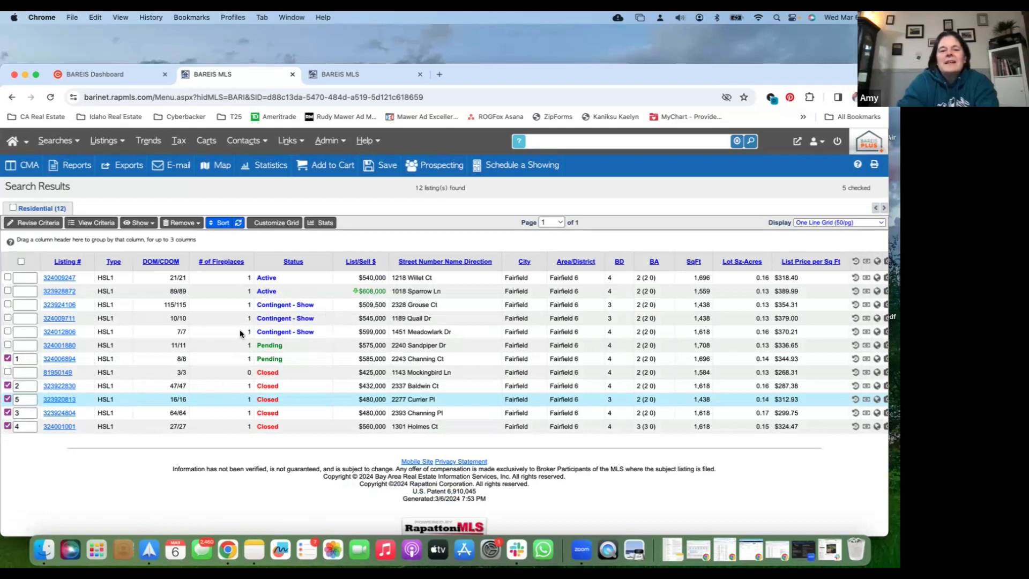
Open the contingent listing priced at $599,000 and review its details and its living area and kitchen photos
click(57, 332)
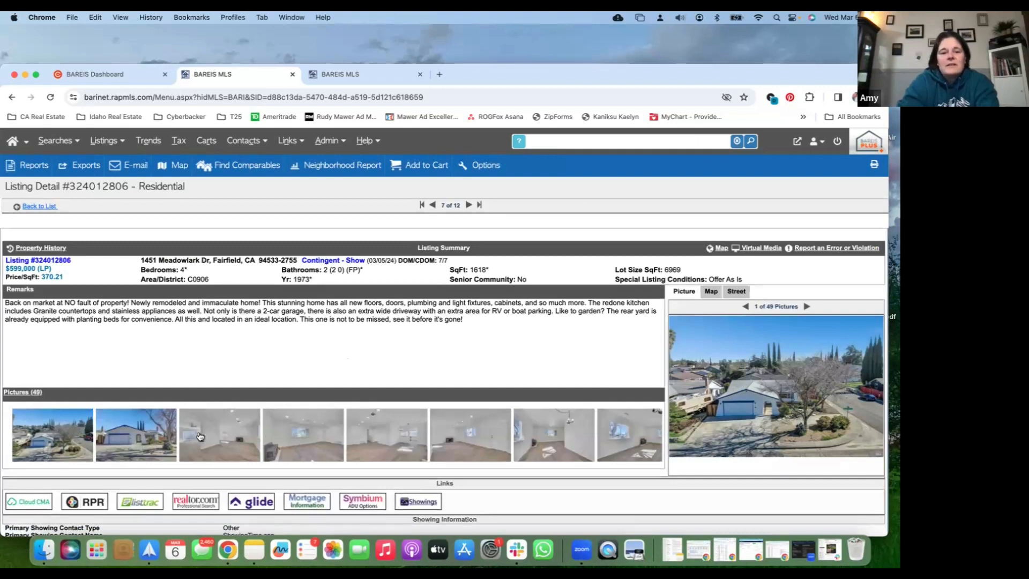
click(202, 436)
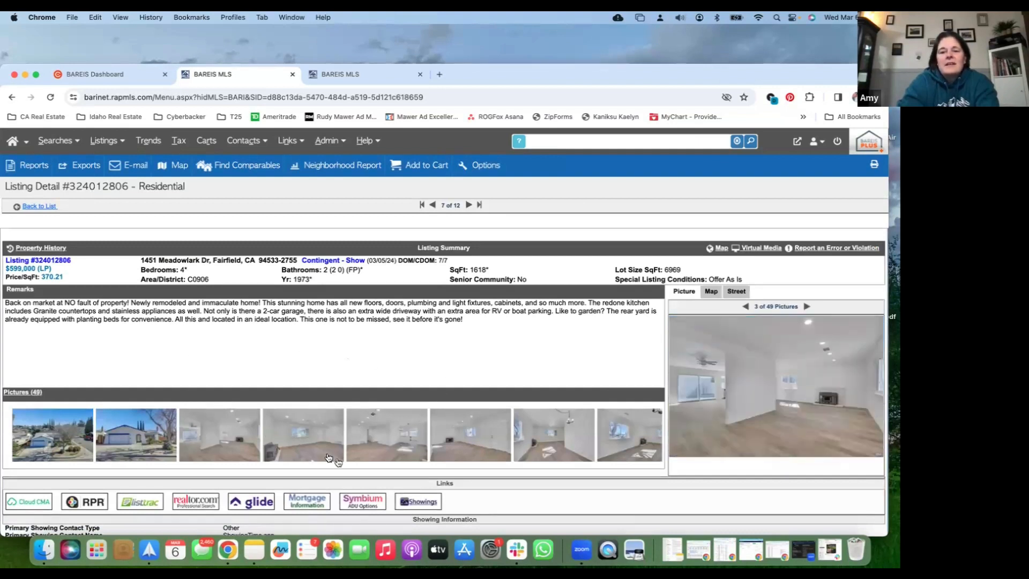
scroll(337, 455, right, 10)
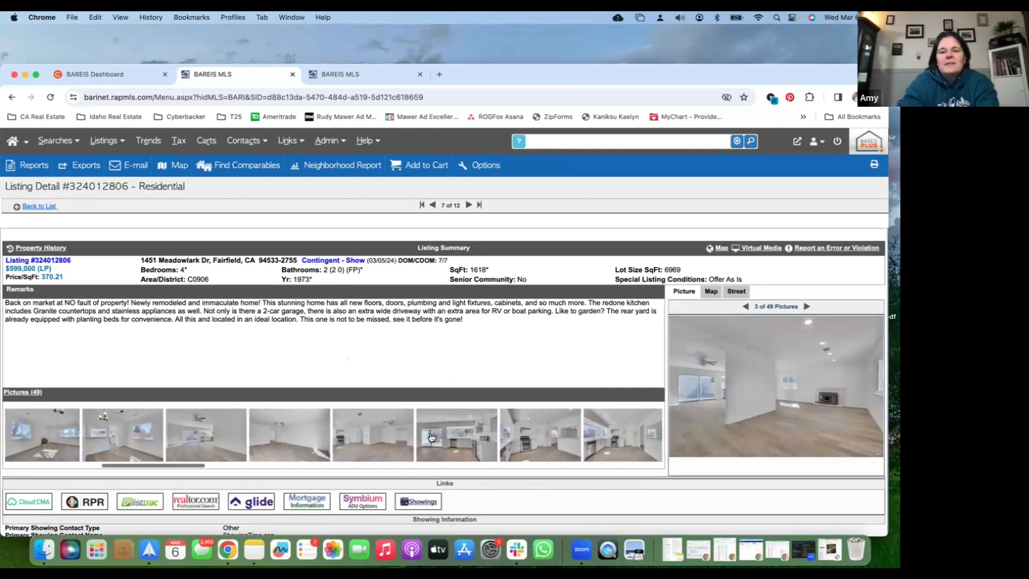
click(432, 438)
click(544, 444)
scroll(543, 444, right, 5)
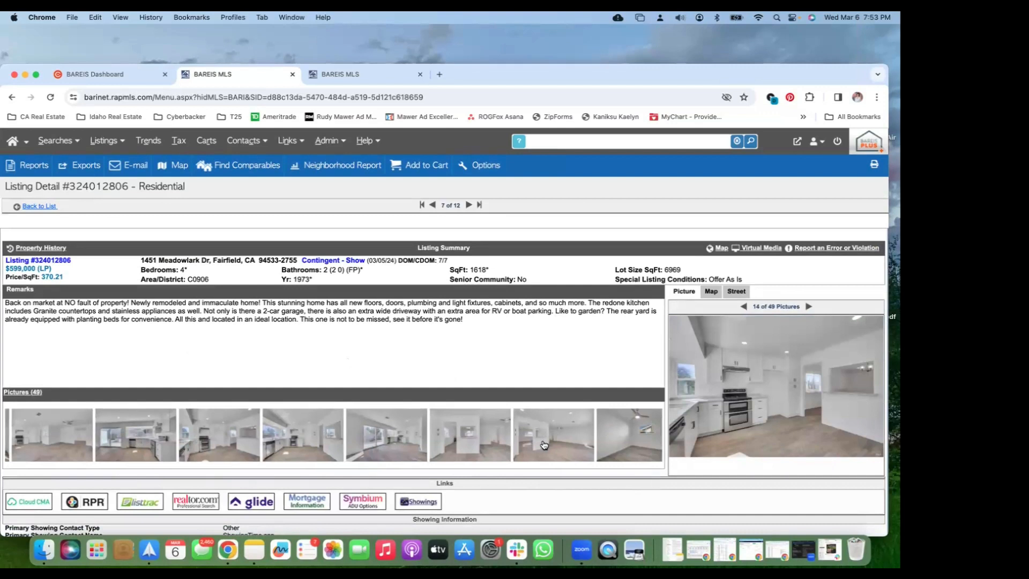
Review the aerial and neighborhood photos of the contingent $599,000 listing
scroll(495, 445, right, 5)
scroll(496, 444, right, 8)
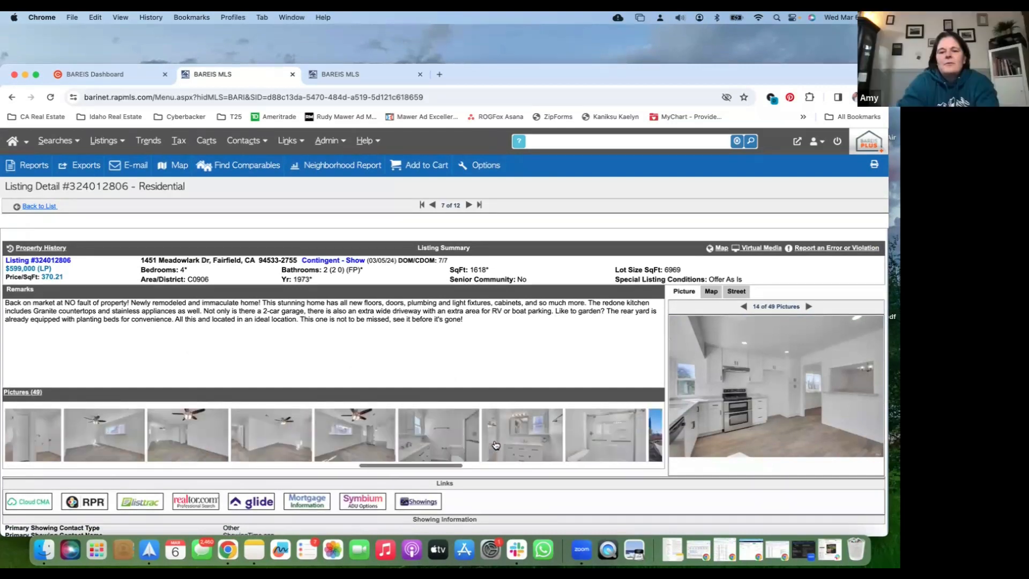
scroll(496, 444, right, 2)
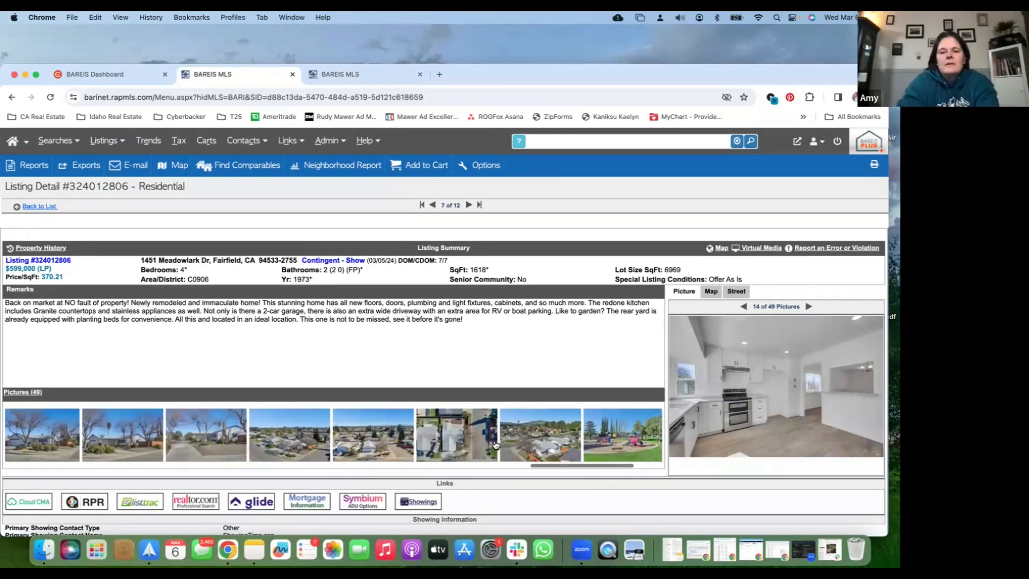
click(459, 434)
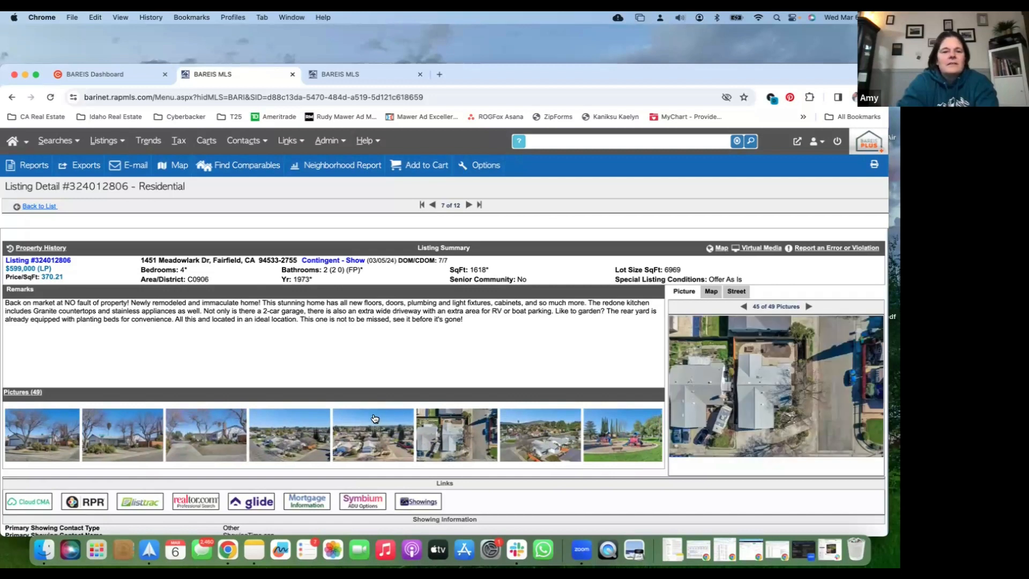
click(541, 453)
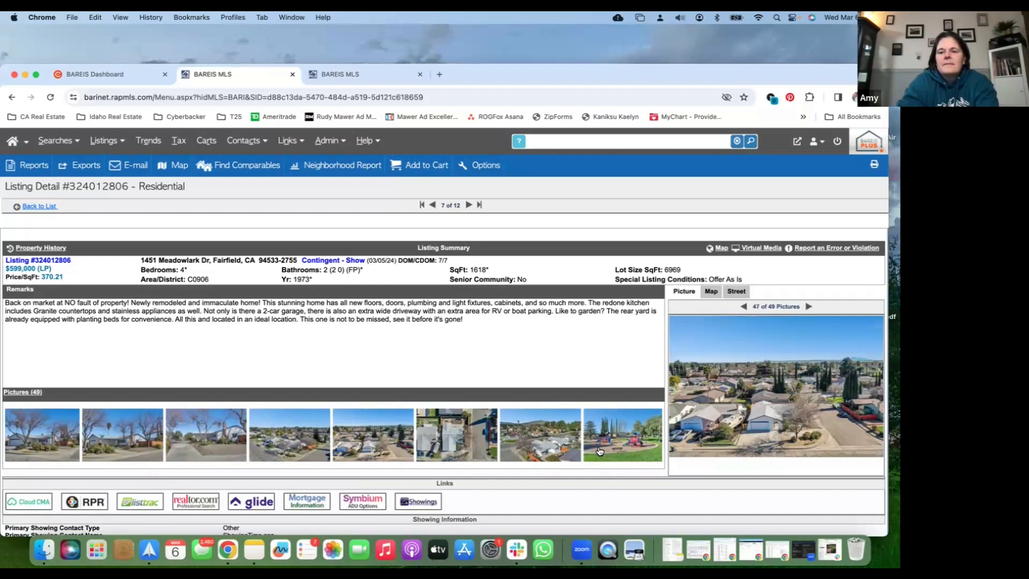
click(600, 451)
click(542, 453)
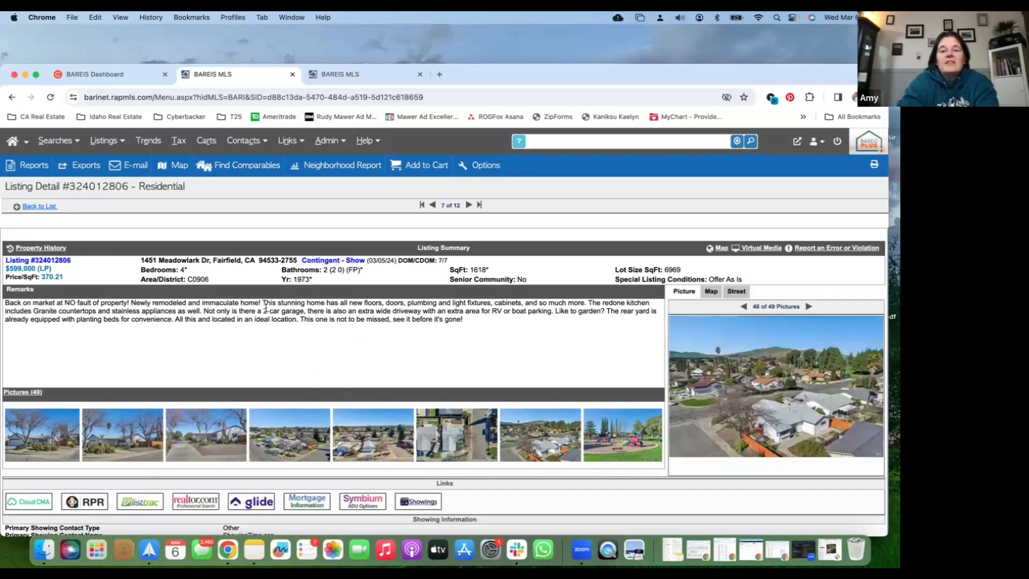
Return to the search results and add the active listing priced at $608,000 to the selected comparables
click(27, 208)
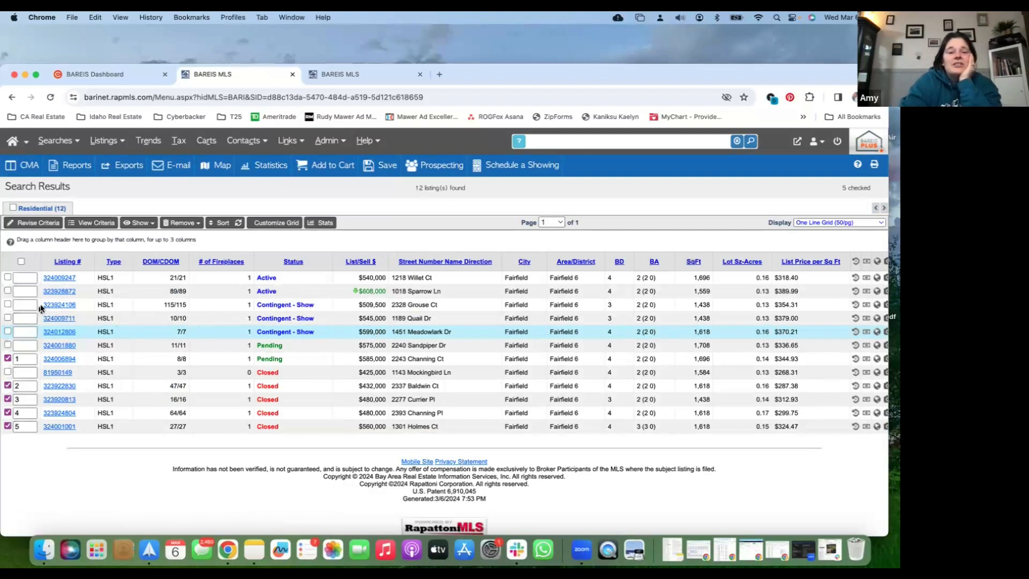
click(7, 291)
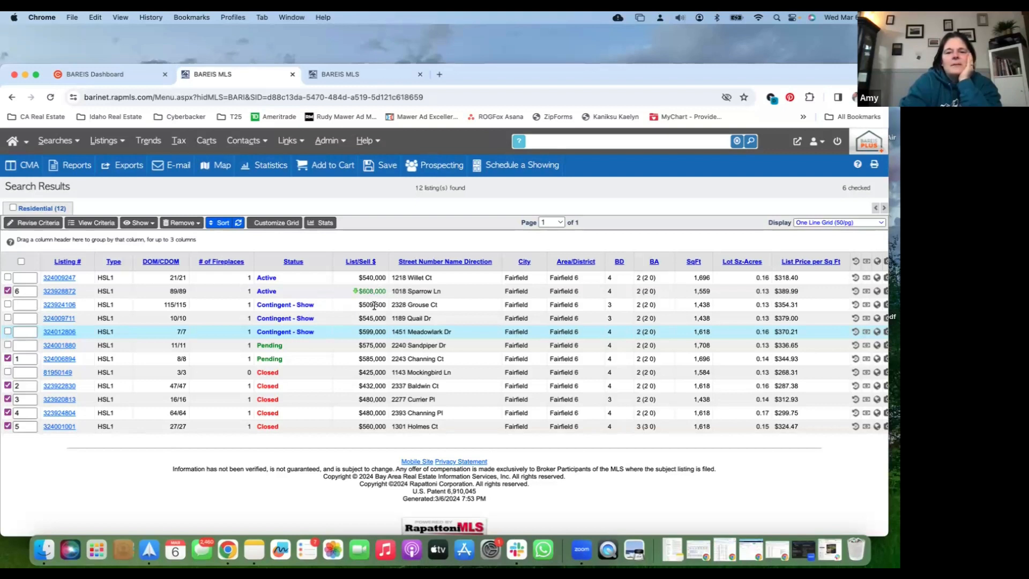
scroll(374, 306, down, 1)
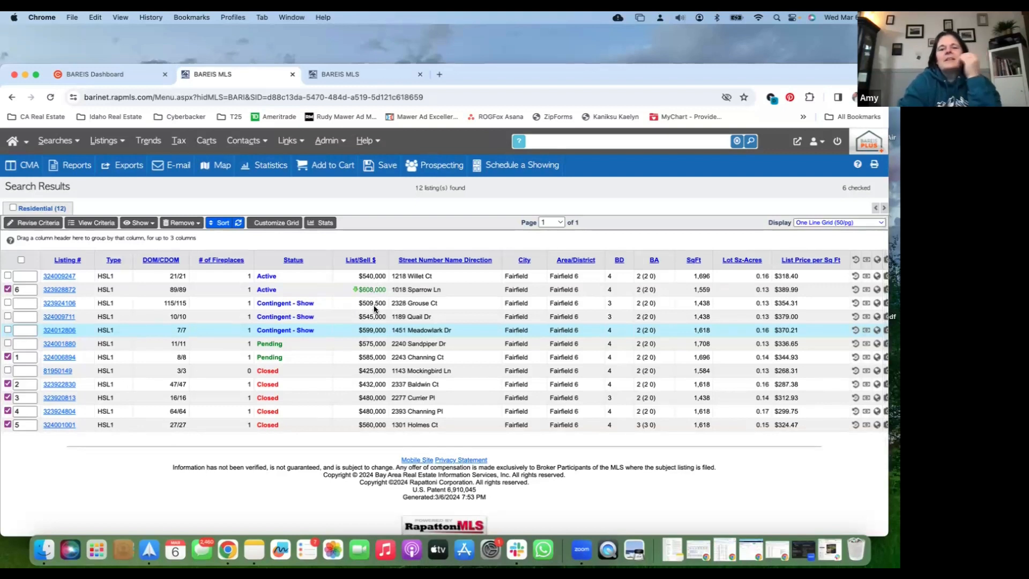
Check the active $540,000 listing and the kitchen photos of the pending $575,000 listing, and move on to the following listing
click(71, 277)
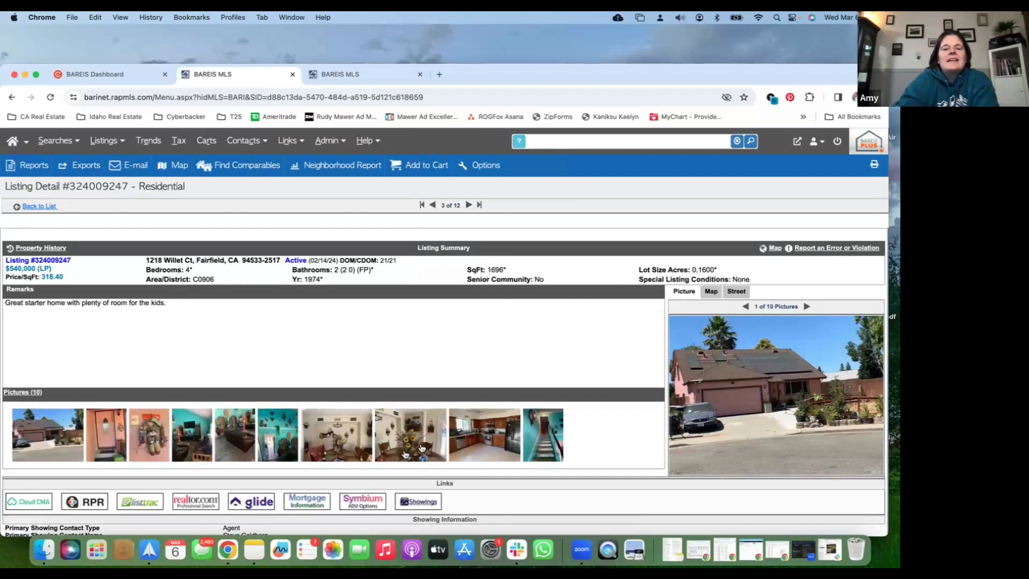
click(422, 204)
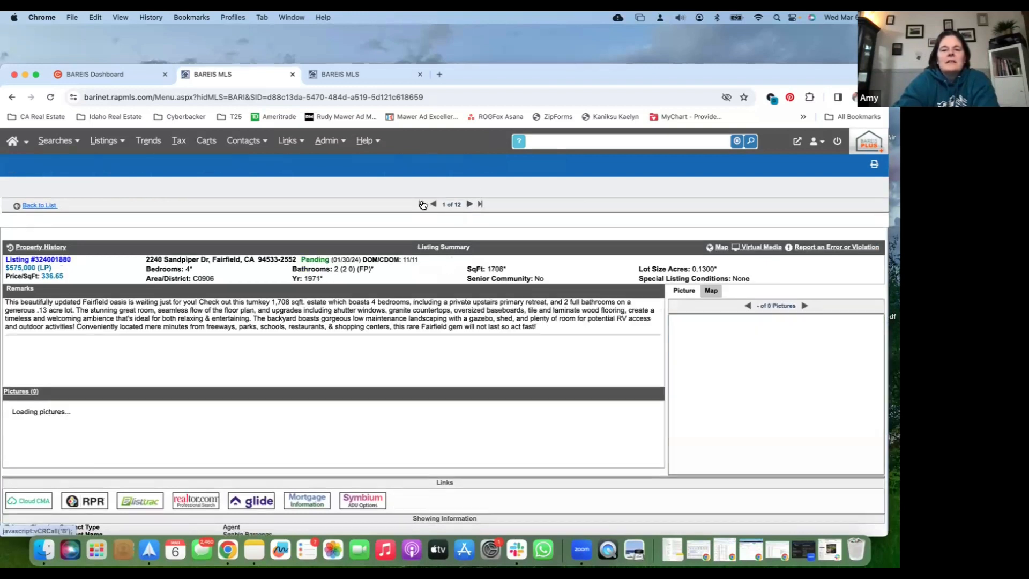
scroll(429, 435, right, 10)
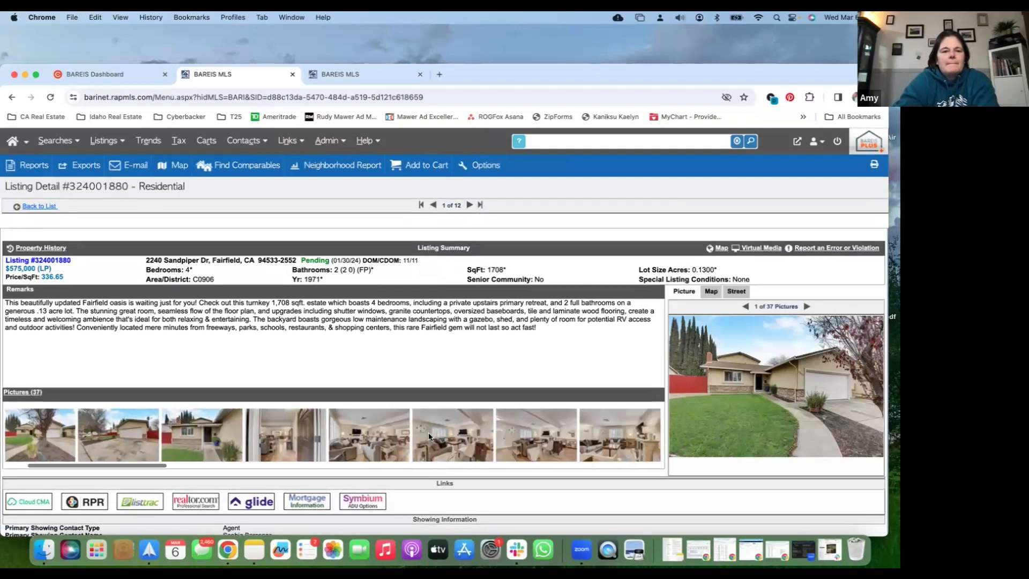
click(429, 437)
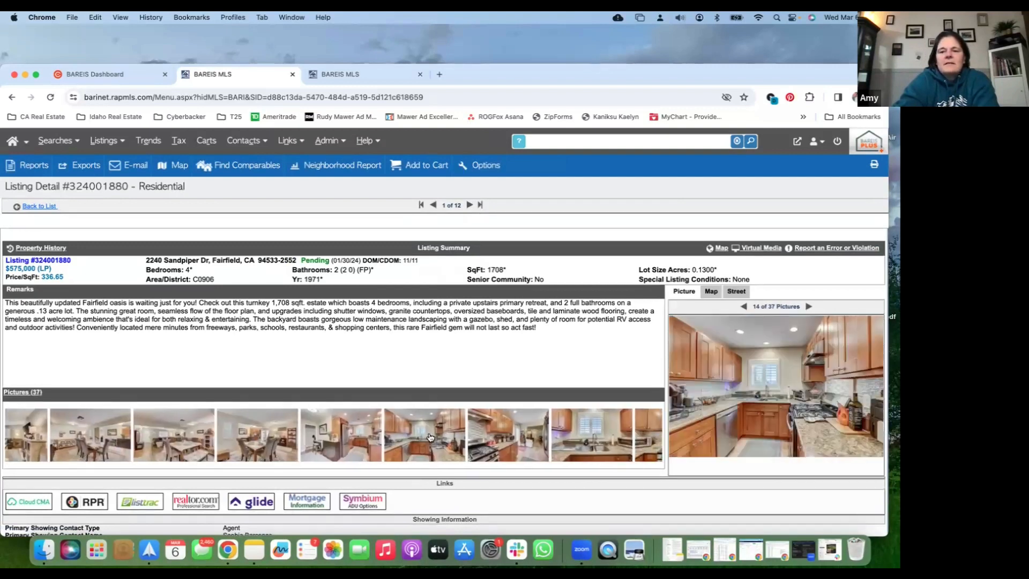
scroll(455, 435, right, 5)
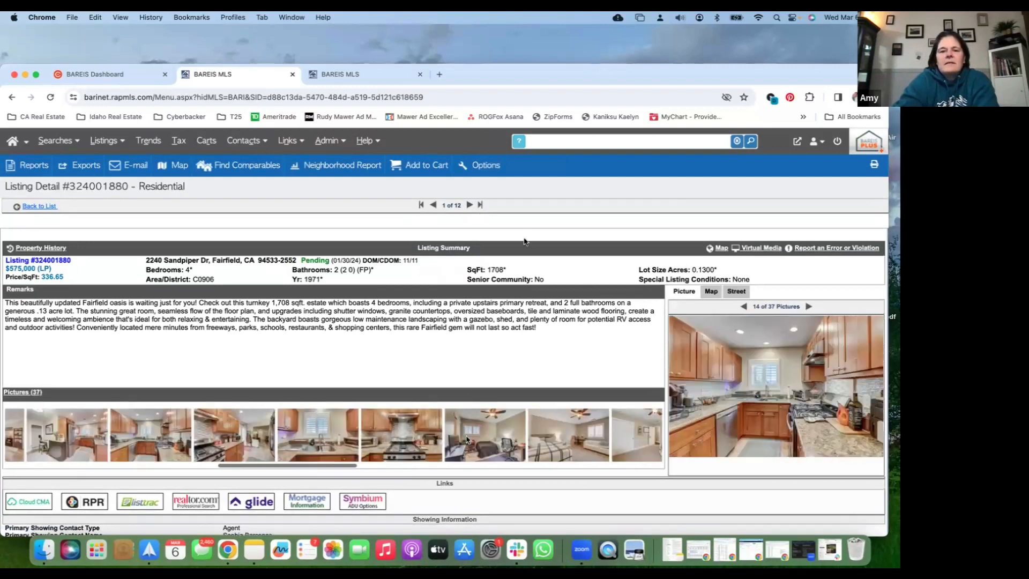
click(471, 203)
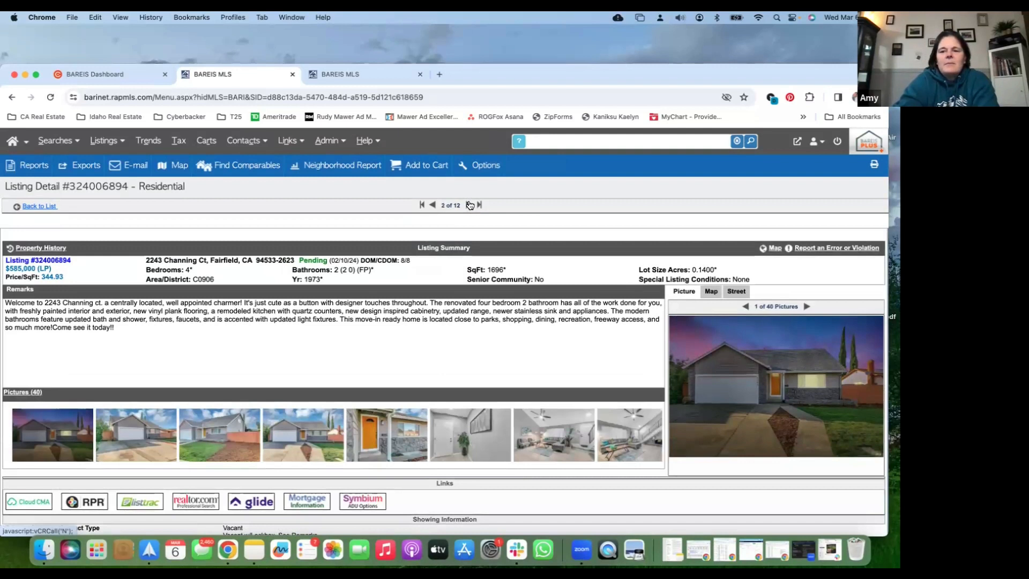
Page through the listing details from the pending $585,000 listing to the closed $425,000 listing, comparing condition and prices
click(469, 205)
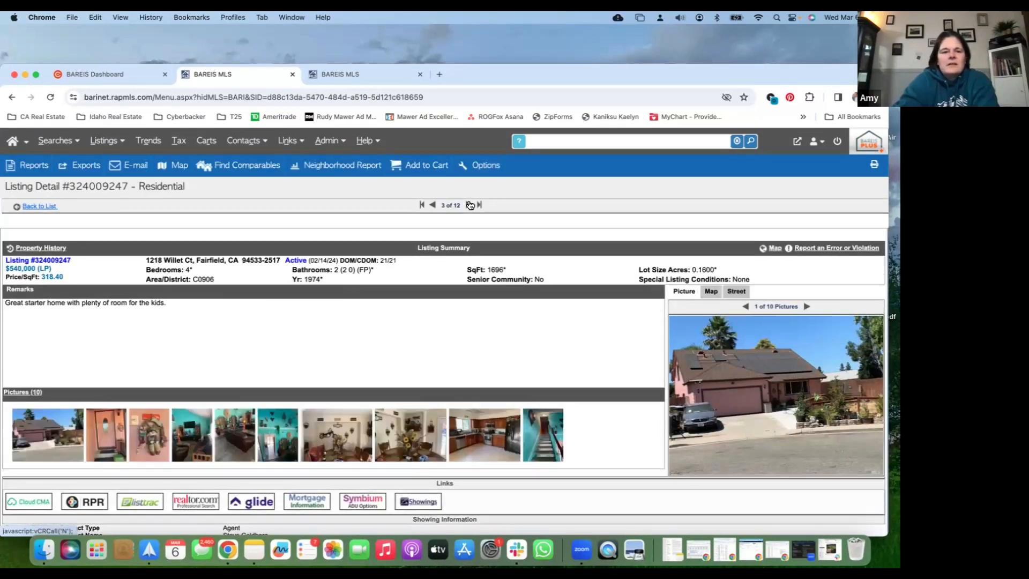
click(469, 204)
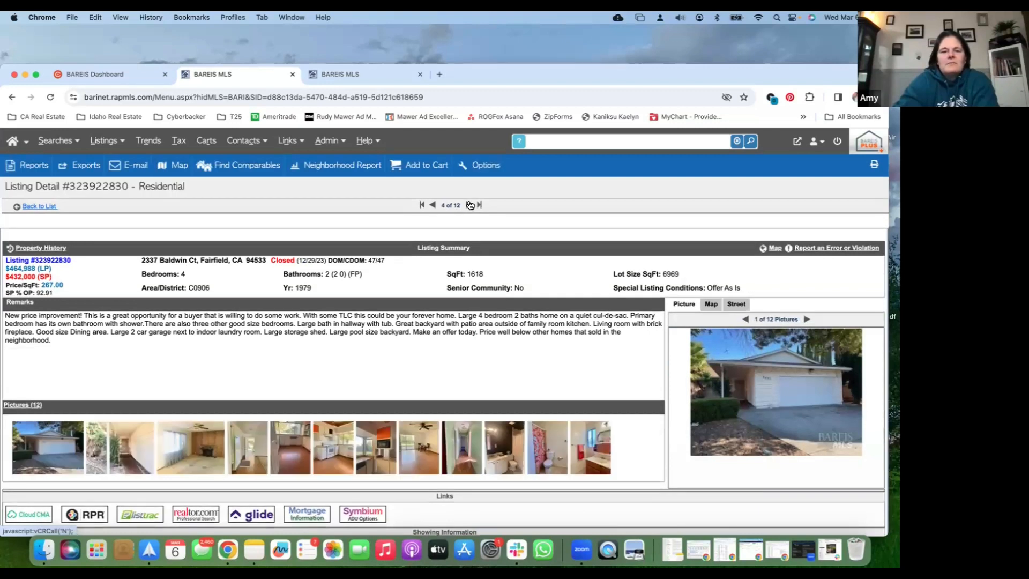
click(470, 205)
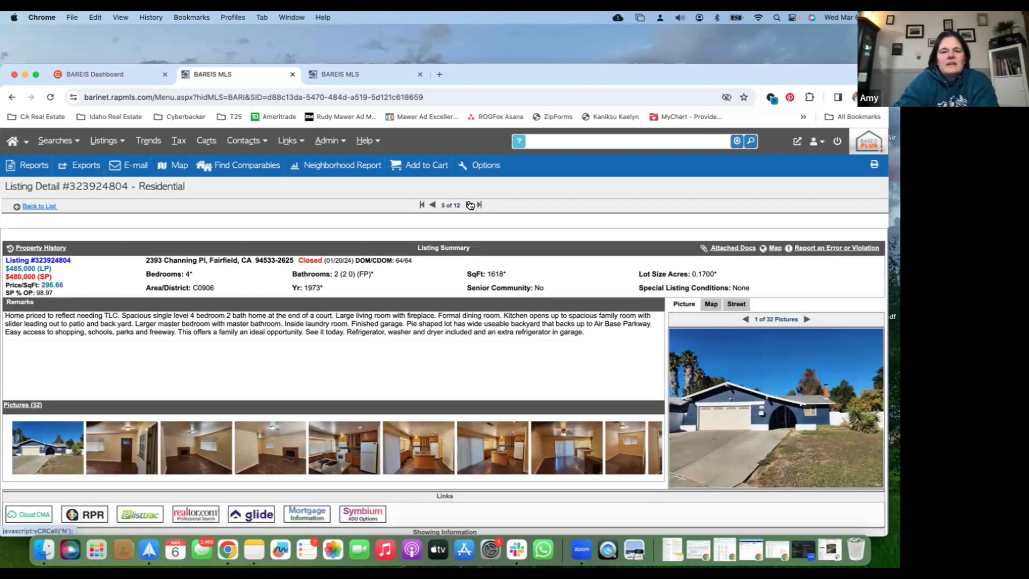
click(470, 205)
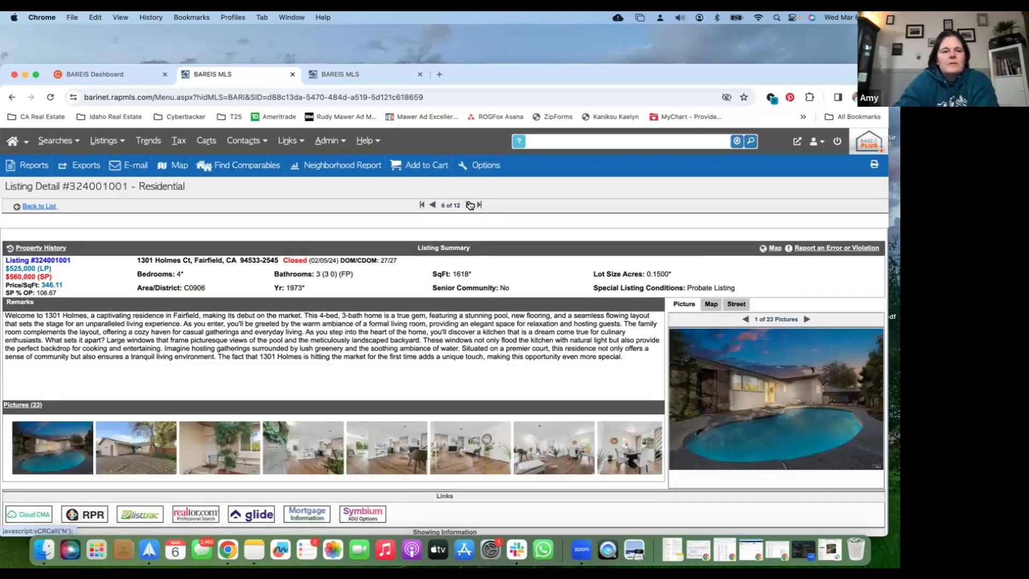
click(470, 204)
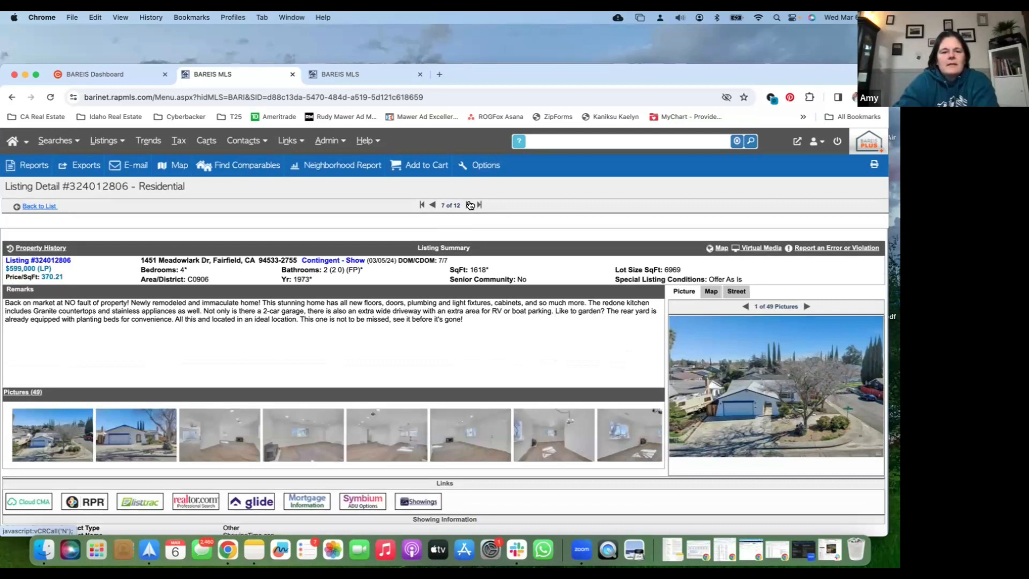
click(469, 204)
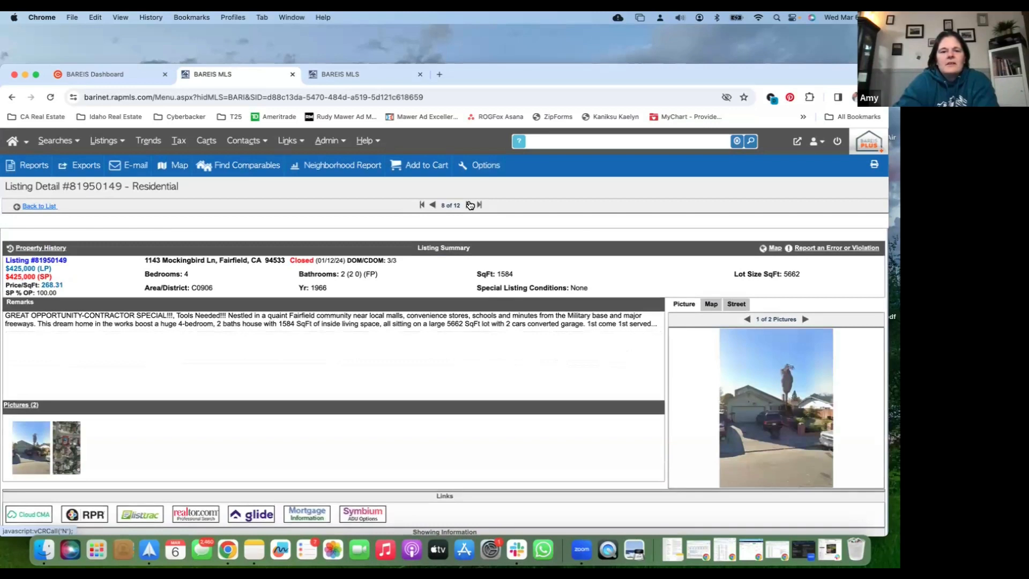
Open the active $608,000 listing and look through its interior and yard photos
click(470, 205)
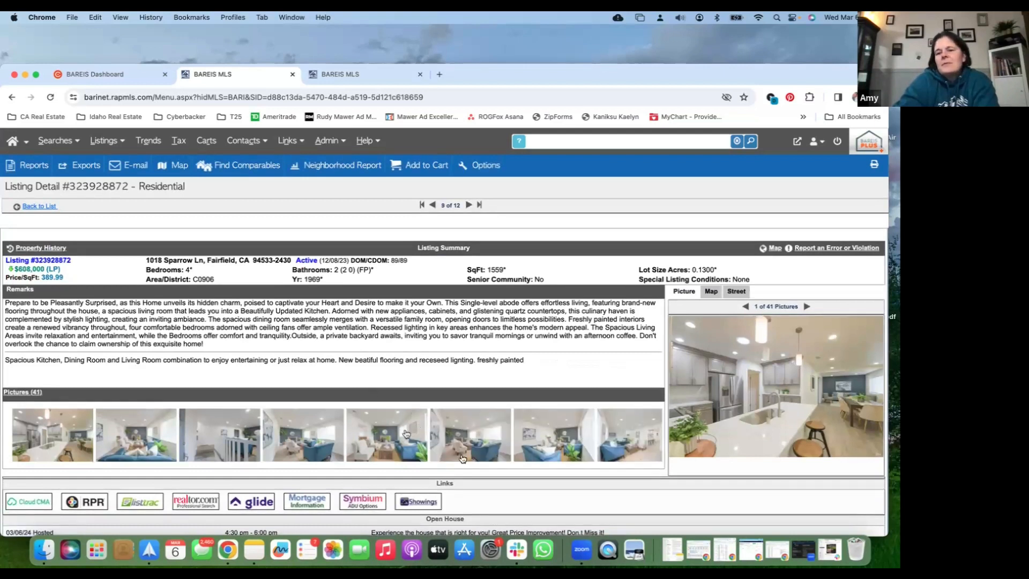
scroll(462, 458, right, 10)
scroll(558, 449, right, 15)
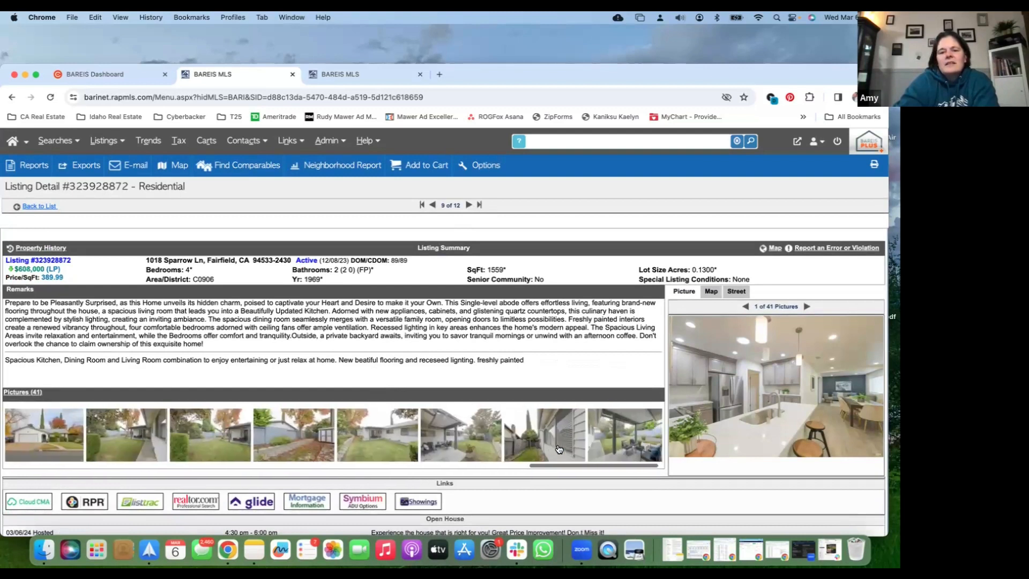
scroll(559, 449, left, 10)
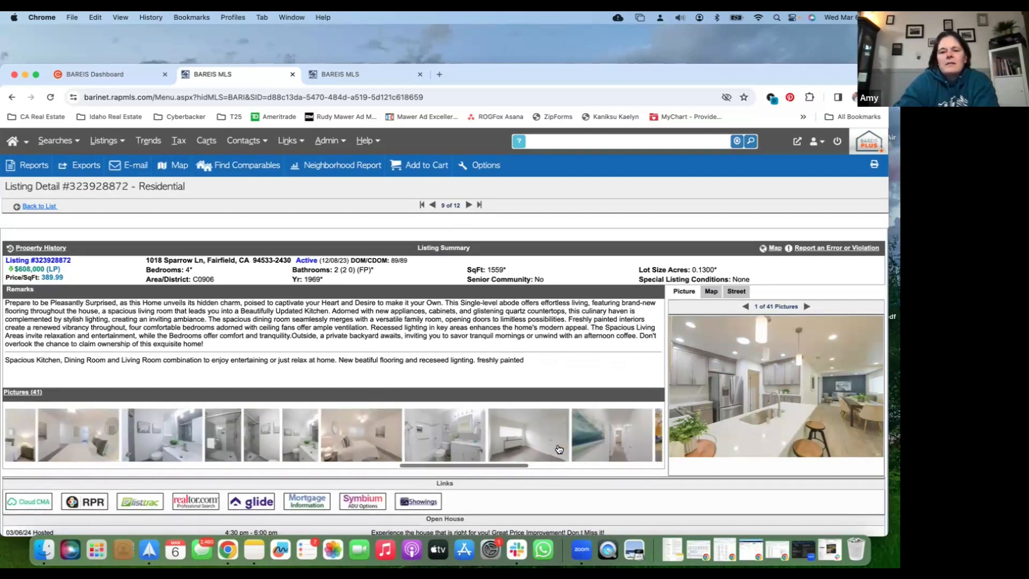
scroll(559, 448, left, 6)
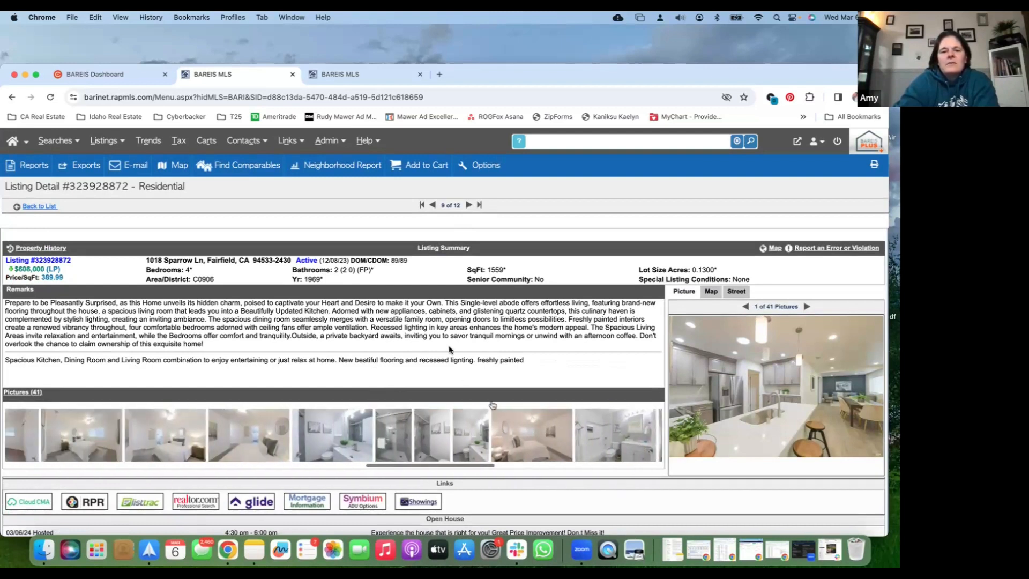
Review the closed 1,438 sq ft listing and the details and photos of the contingent $509,500 and $545,000 listings
click(469, 205)
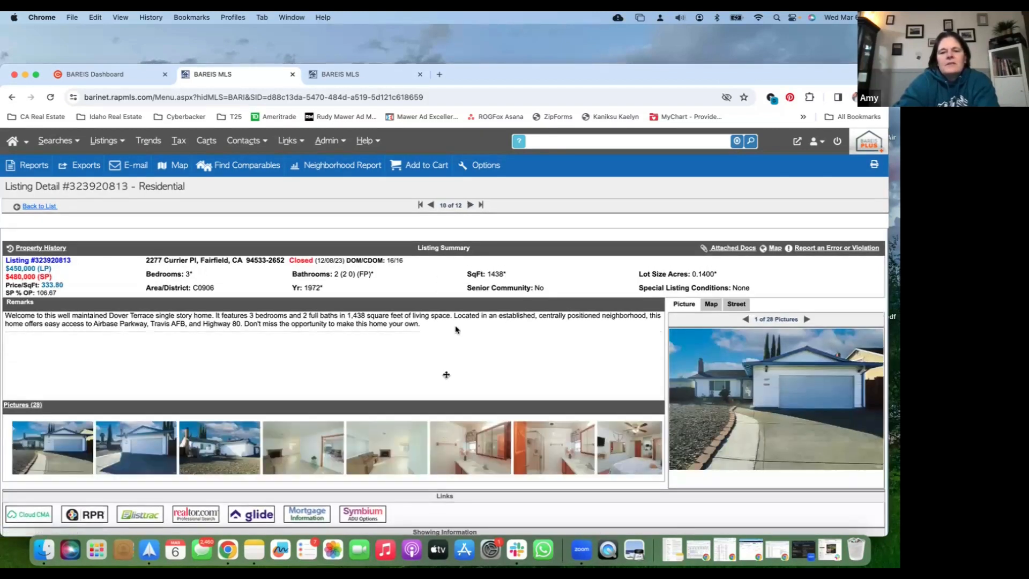
click(470, 205)
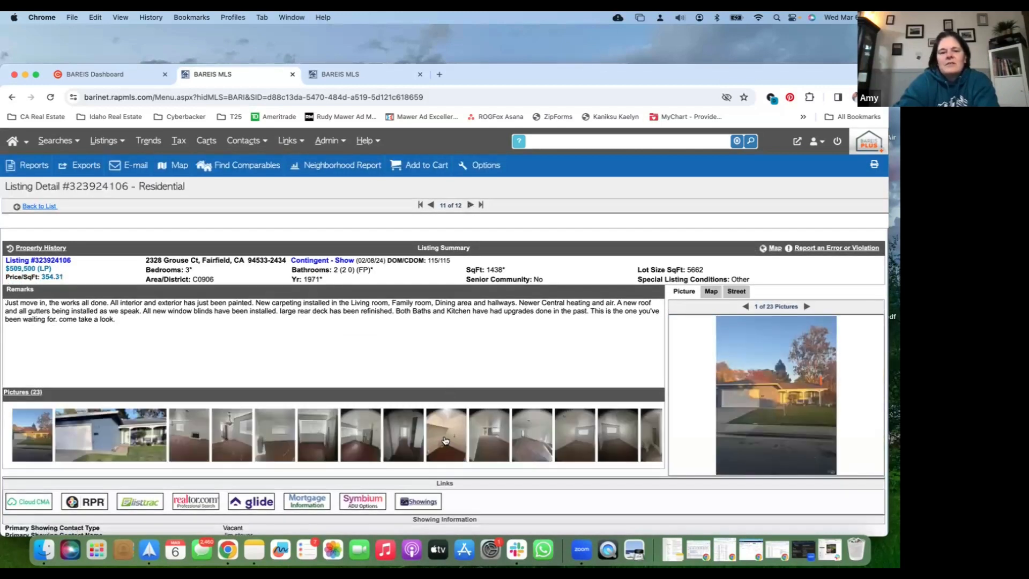
scroll(444, 441, right, 10)
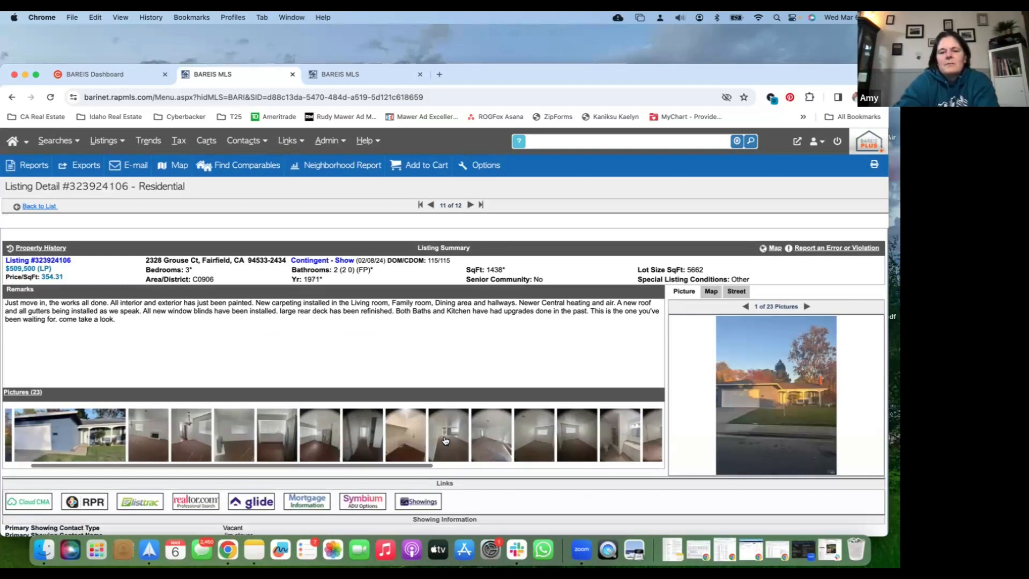
click(470, 205)
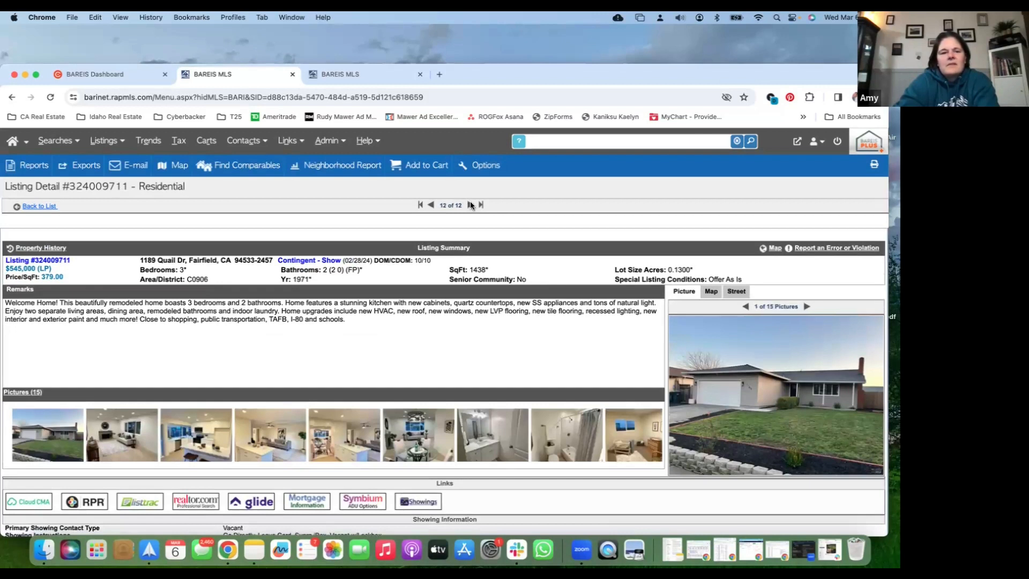
scroll(491, 448, right, 1)
scroll(491, 447, right, 2)
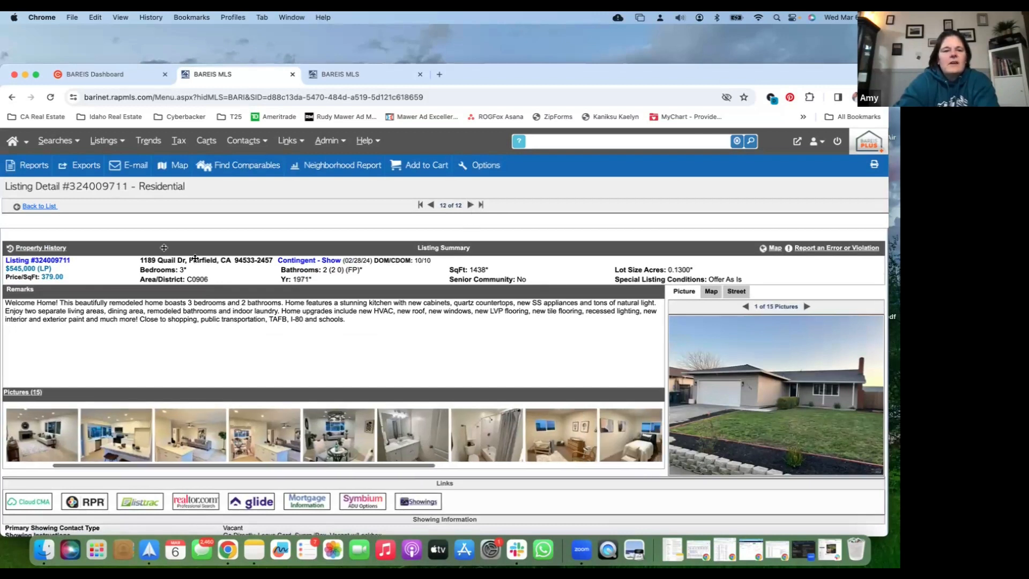
Add the contingent $545,000 listing to the selected comparables in the search results and switch the results display to Map View
click(47, 211)
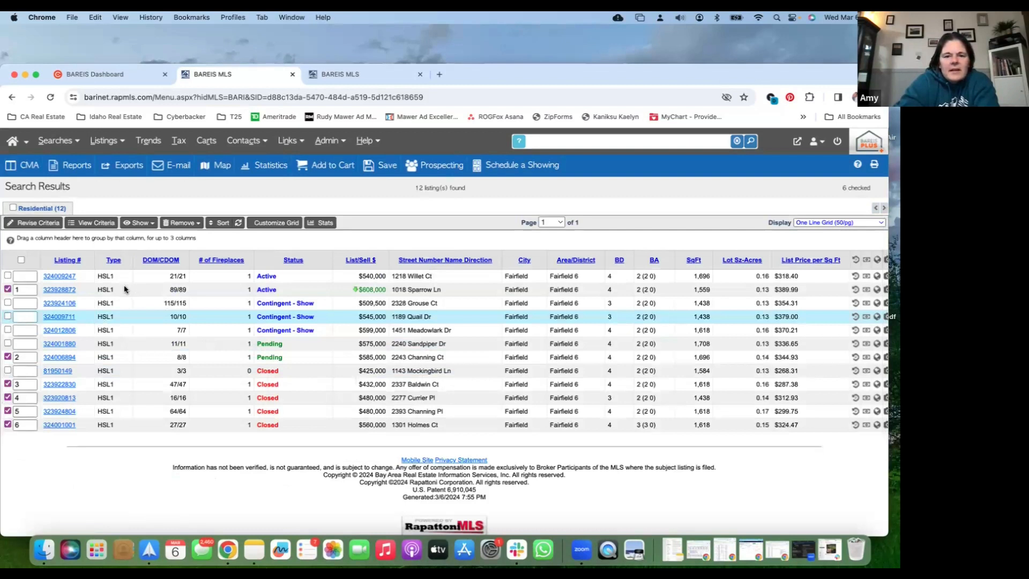
click(7, 317)
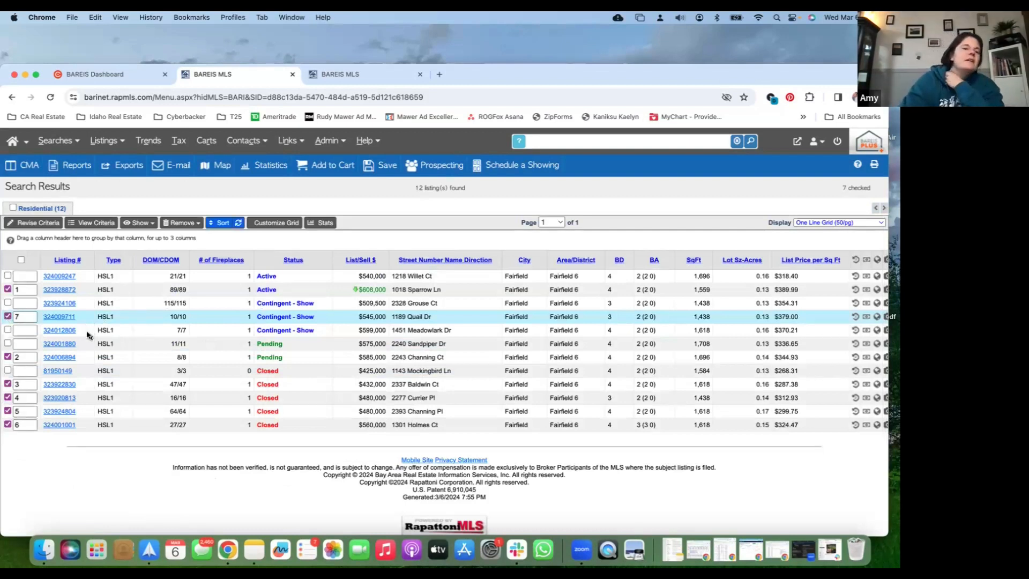
click(809, 225)
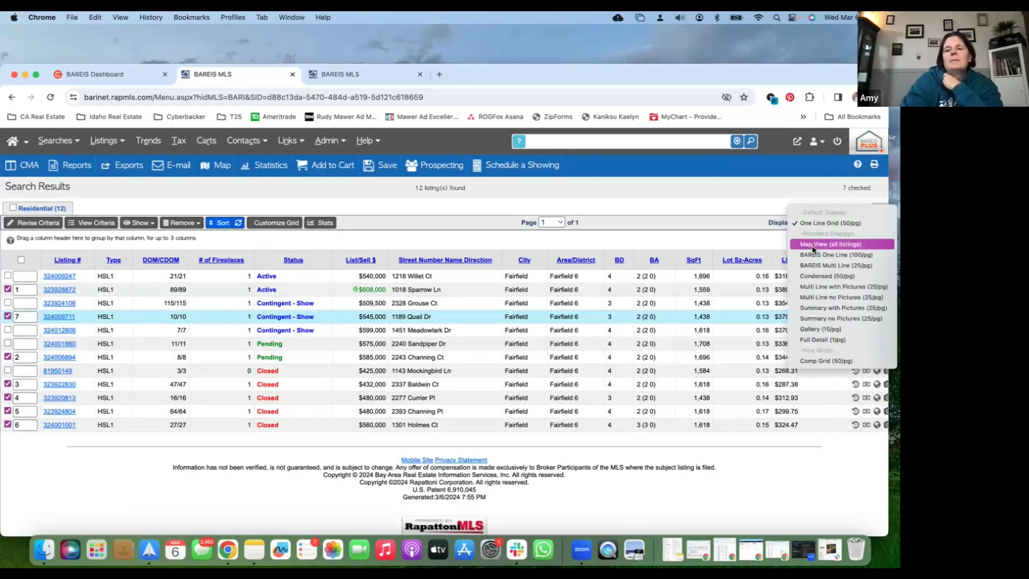
click(812, 245)
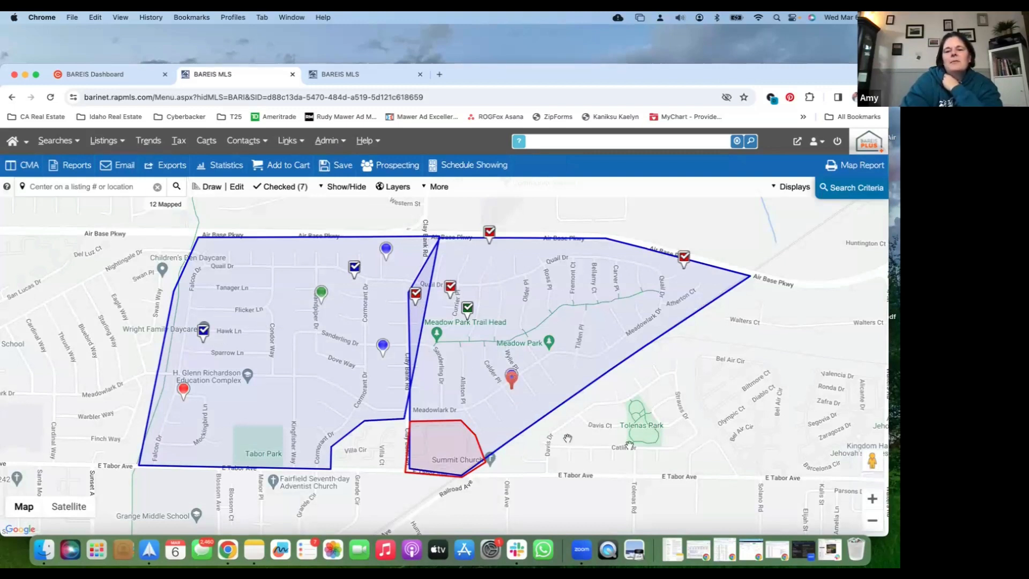
Draw a polygon search area around Tolenas Park, between the existing area's diagonal edge, Strauss Dr and E Tabor Ave
drag(630, 426, 596, 368)
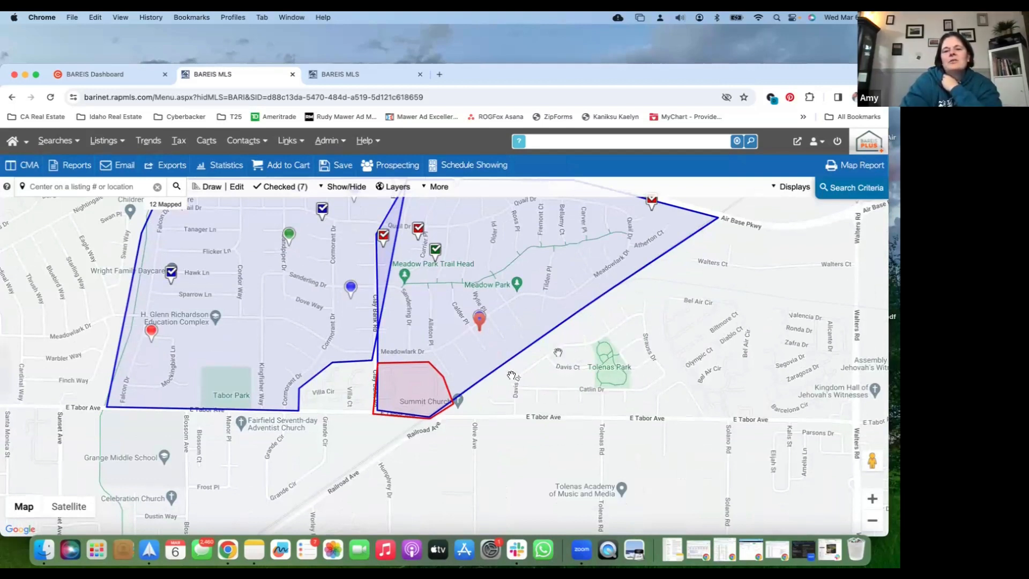
click(210, 189)
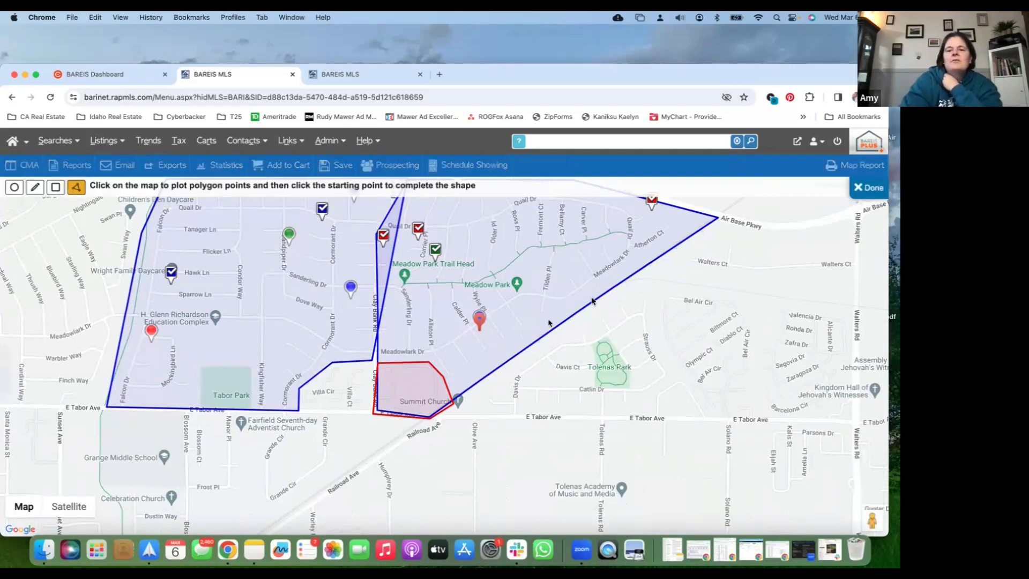
click(643, 266)
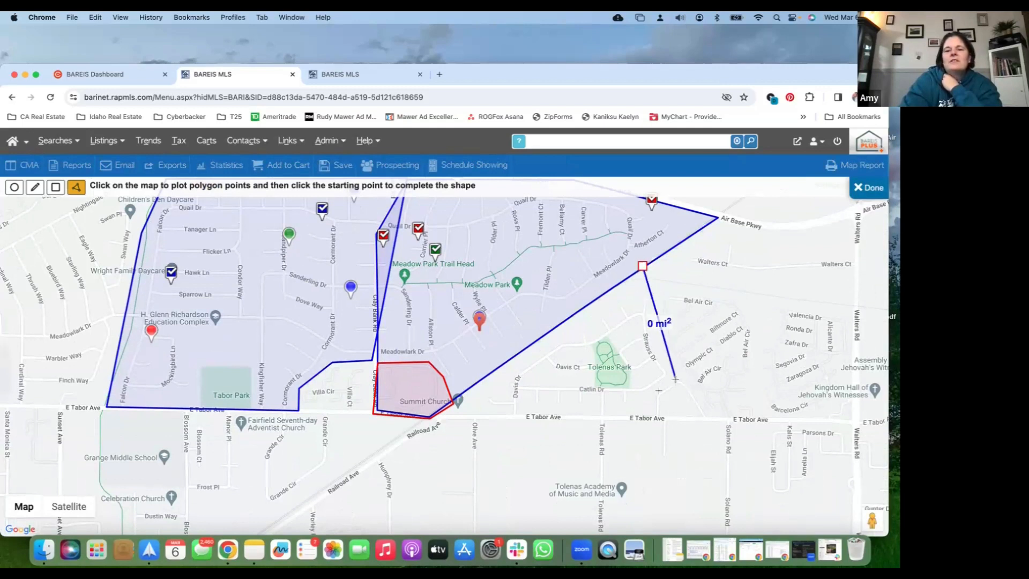
click(675, 379)
click(622, 420)
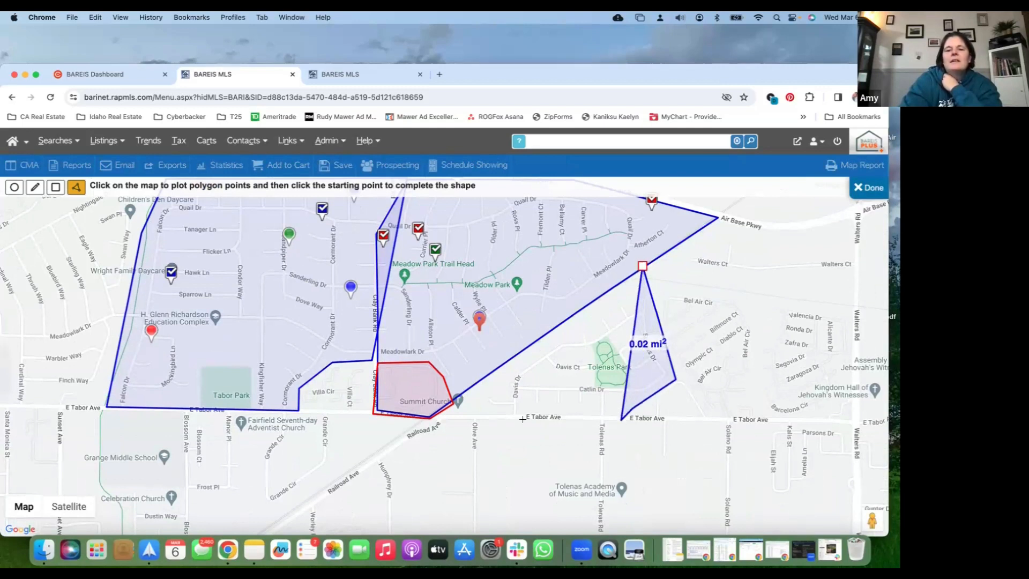
click(476, 418)
click(438, 408)
click(641, 267)
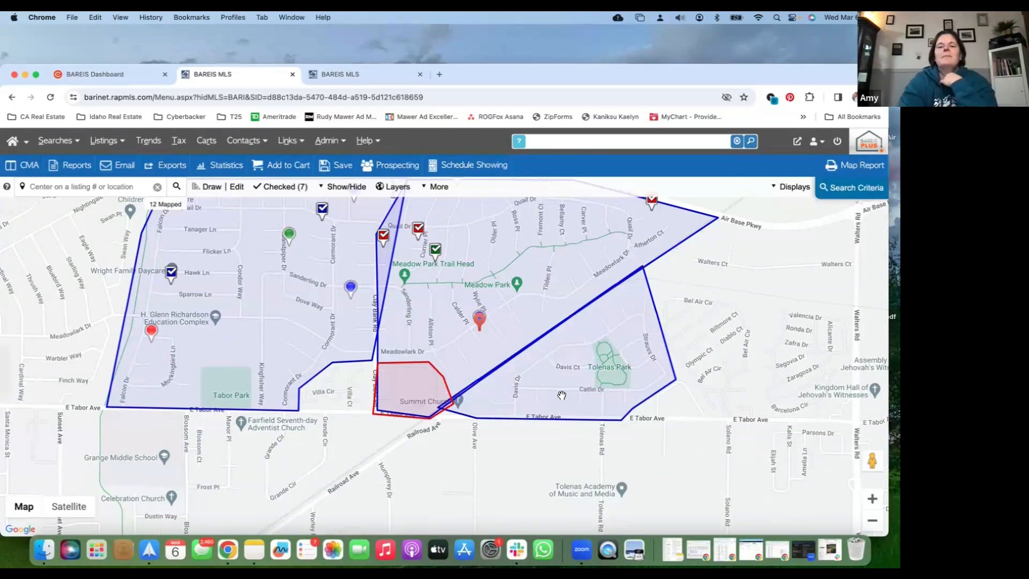
Check the map previews of the closed $480,000 listing near Quail Dr and the closed listing along Air Base Pkwy
drag(382, 220, 435, 291)
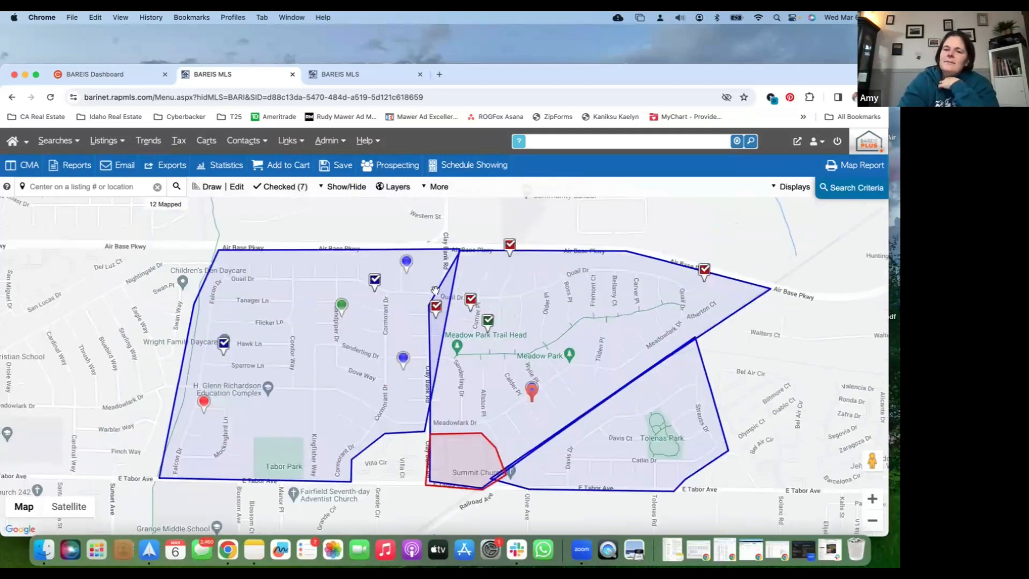
click(470, 301)
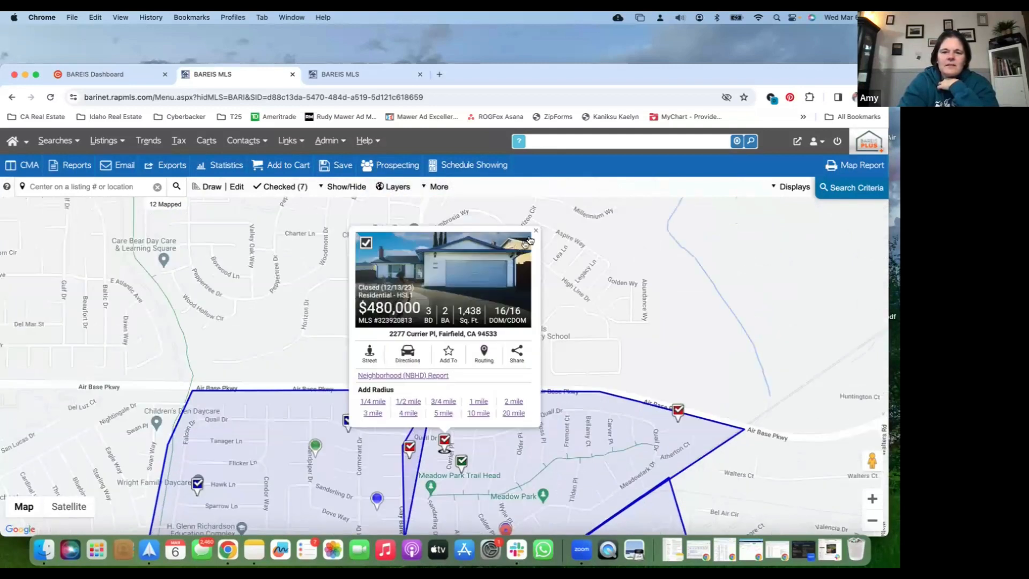
click(535, 230)
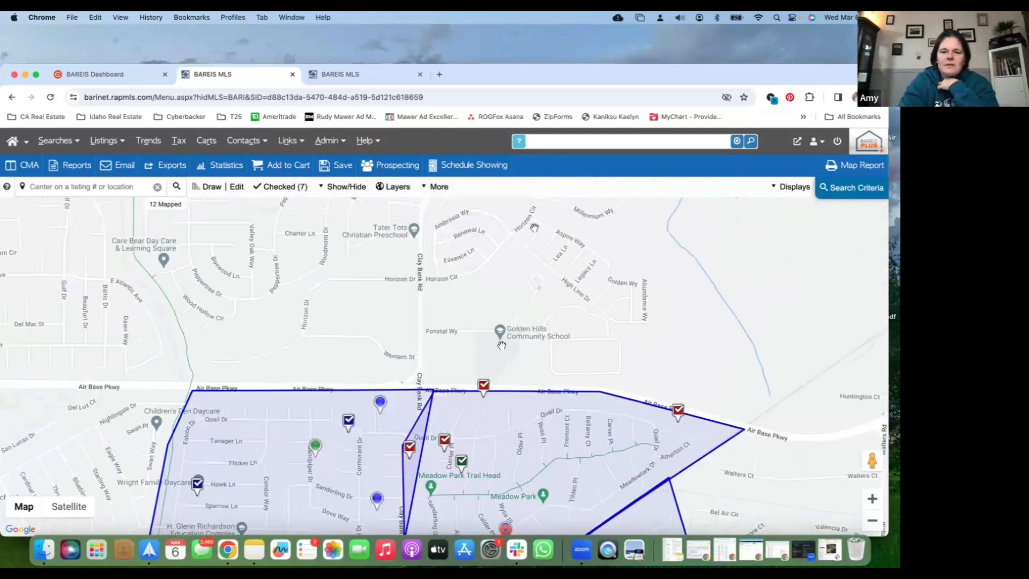
click(483, 385)
click(537, 240)
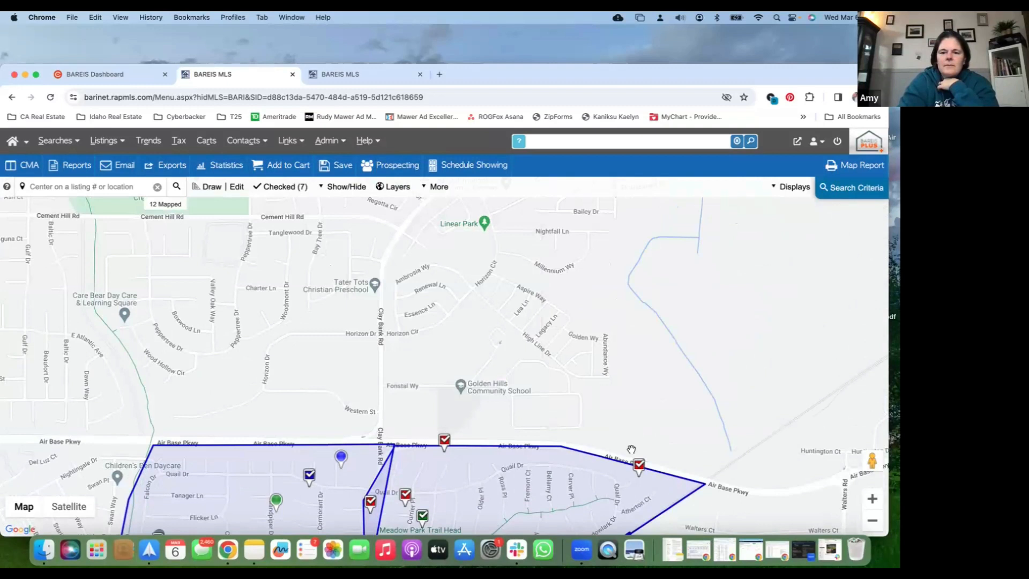
Remove the closed $432,000 listing near the eastern end of Air Base Pkwy from the selected comparables
click(639, 469)
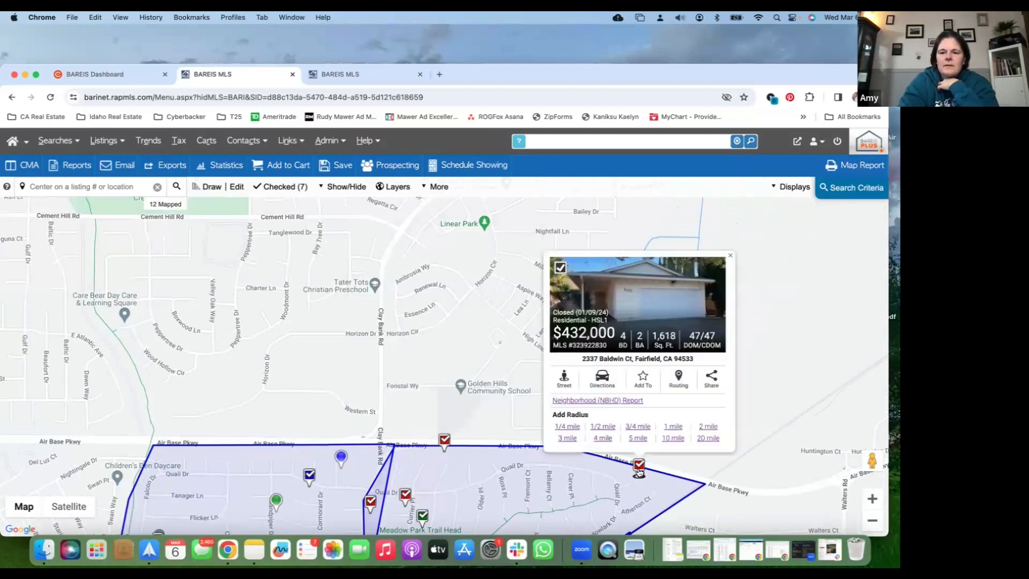
click(560, 268)
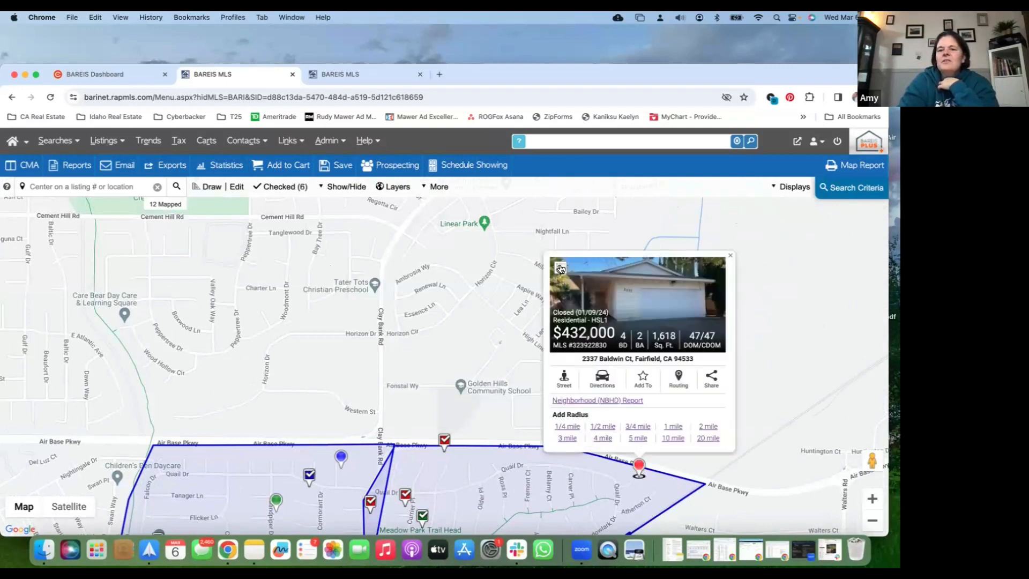
click(729, 255)
Add the contingent $599,000 listing south of Meadow Park to the selected comparables from its map preview
drag(622, 309, 631, 295)
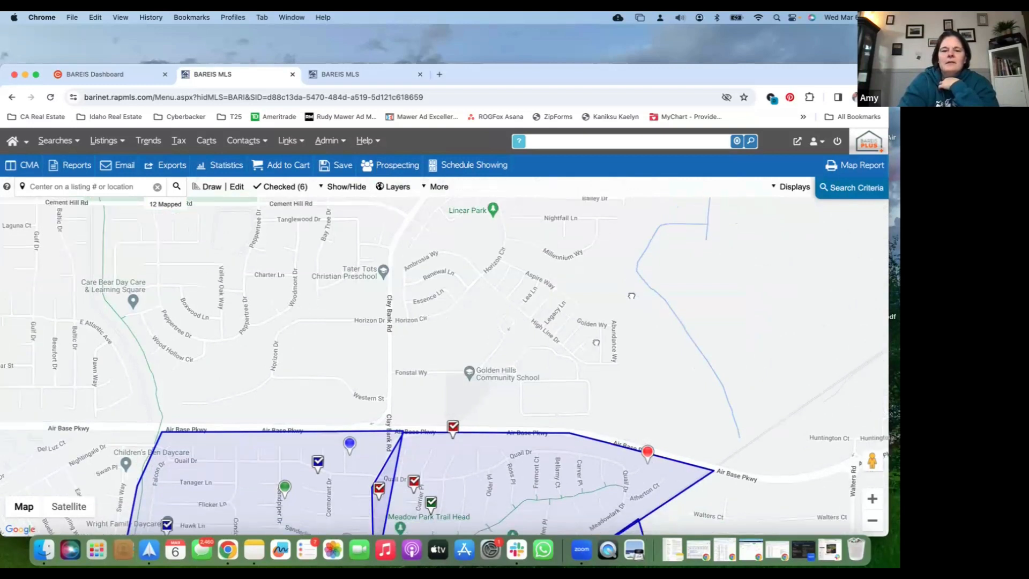
drag(596, 343, 695, 209)
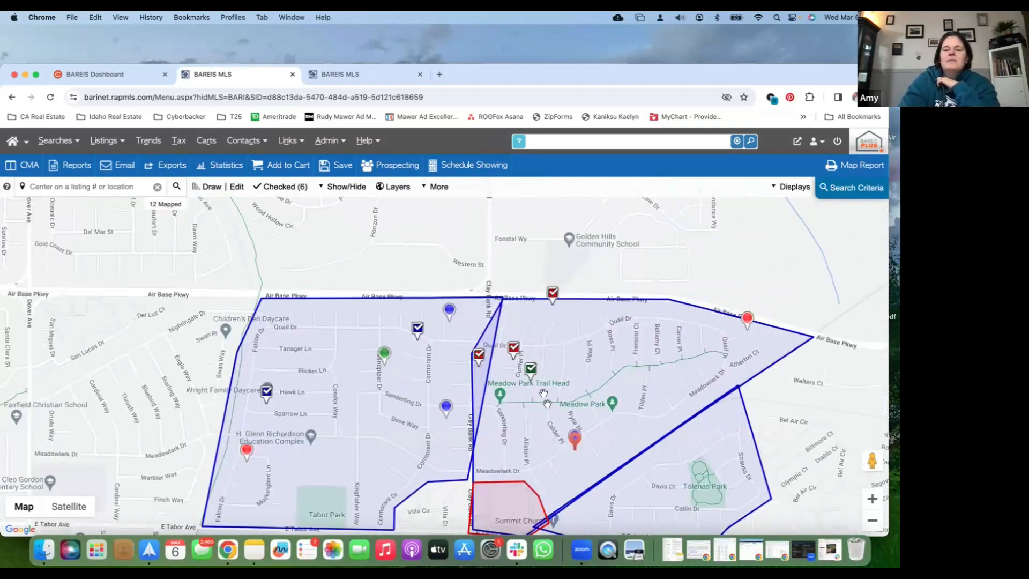
click(574, 436)
click(482, 238)
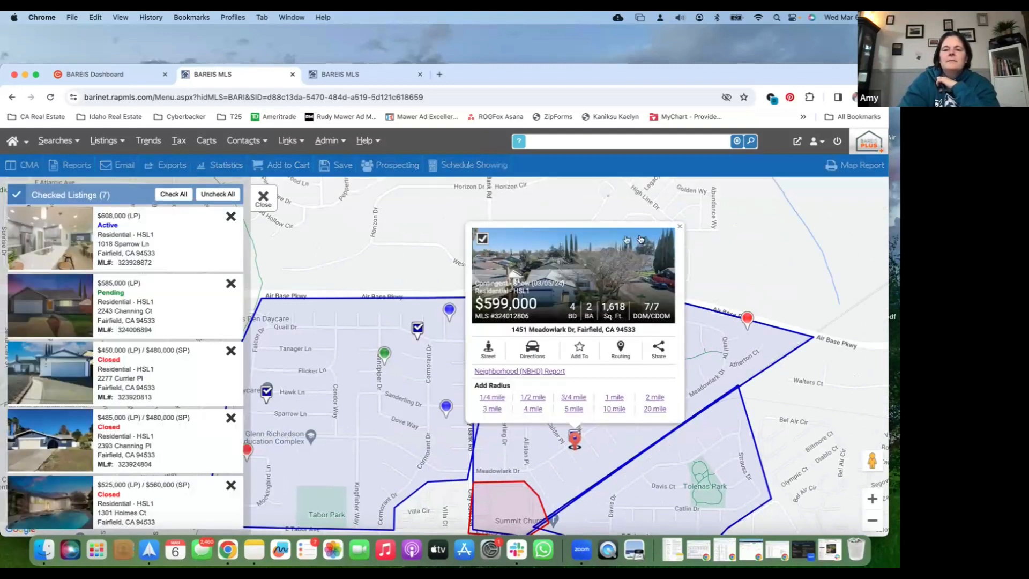
click(679, 226)
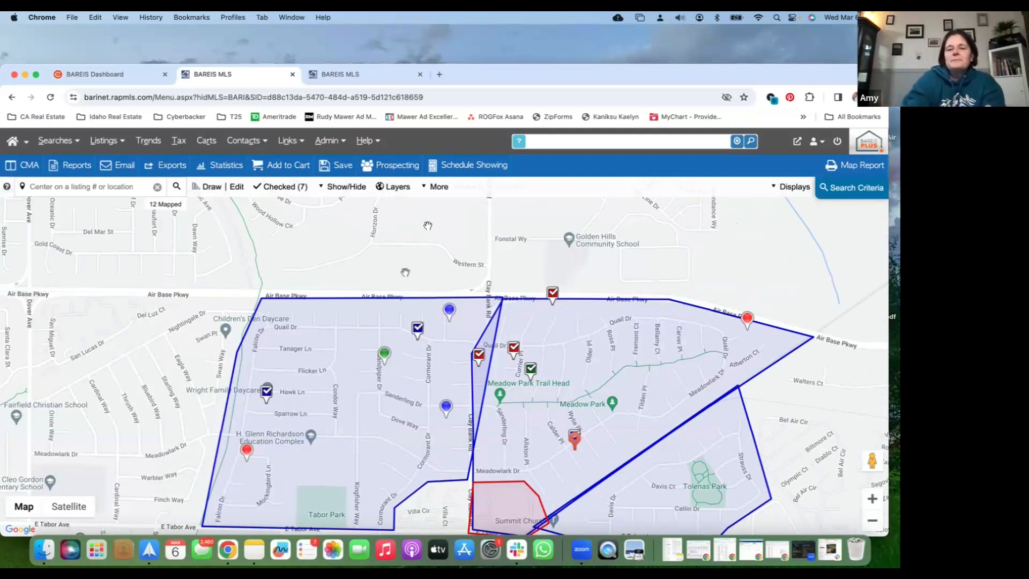
drag(429, 236, 438, 203)
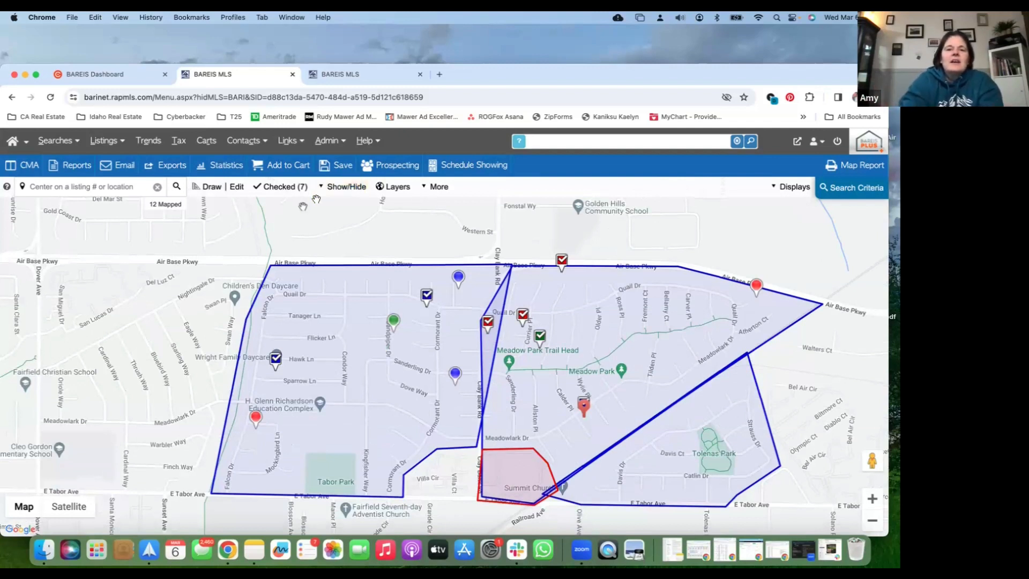
Save the map search under the subject property's street address followed by "Comps", keeping the Map View display and default sort options
click(341, 165)
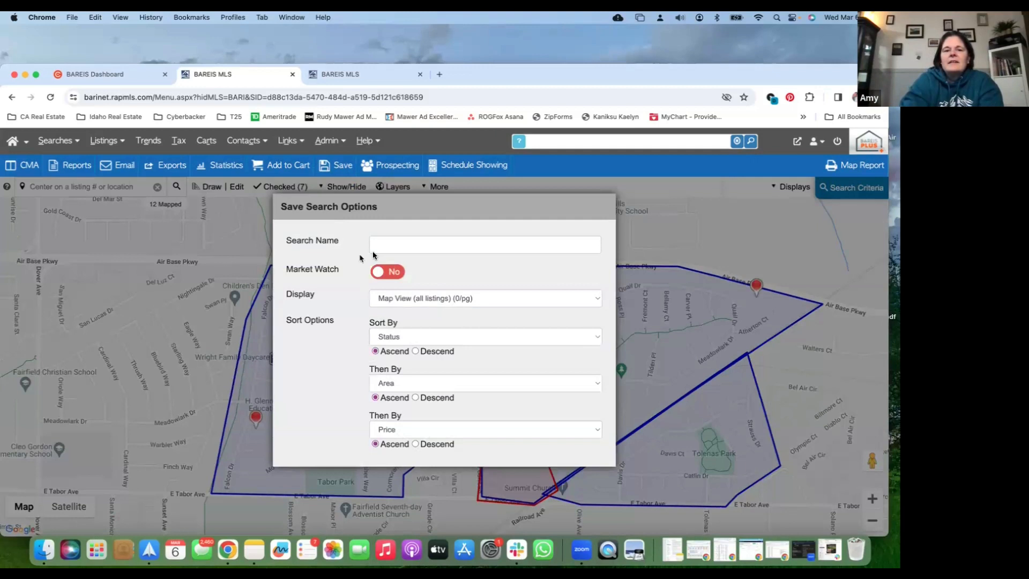
click(391, 245)
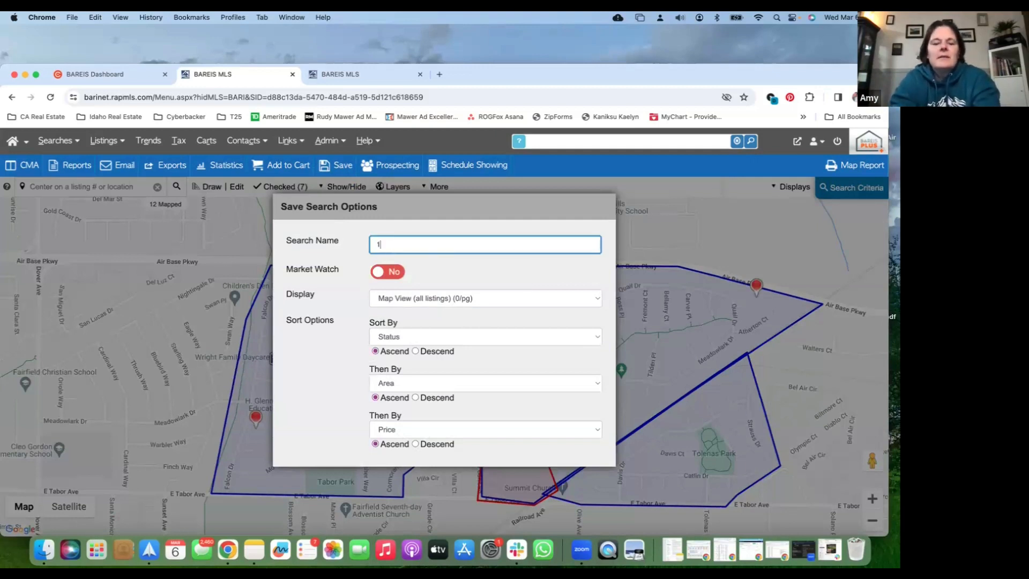
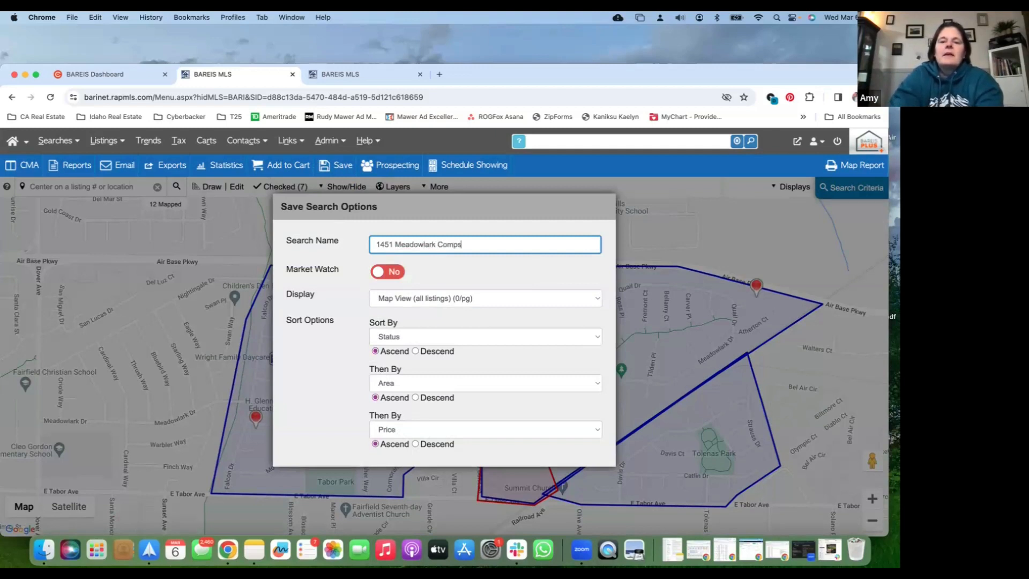
click(419, 265)
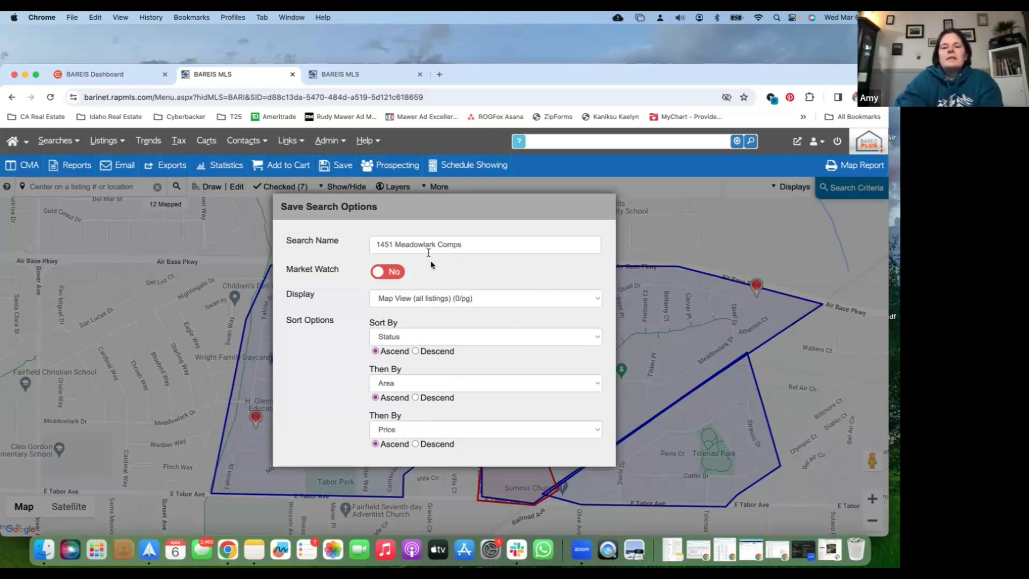
scroll(422, 367, down, 1)
scroll(422, 367, down, 2)
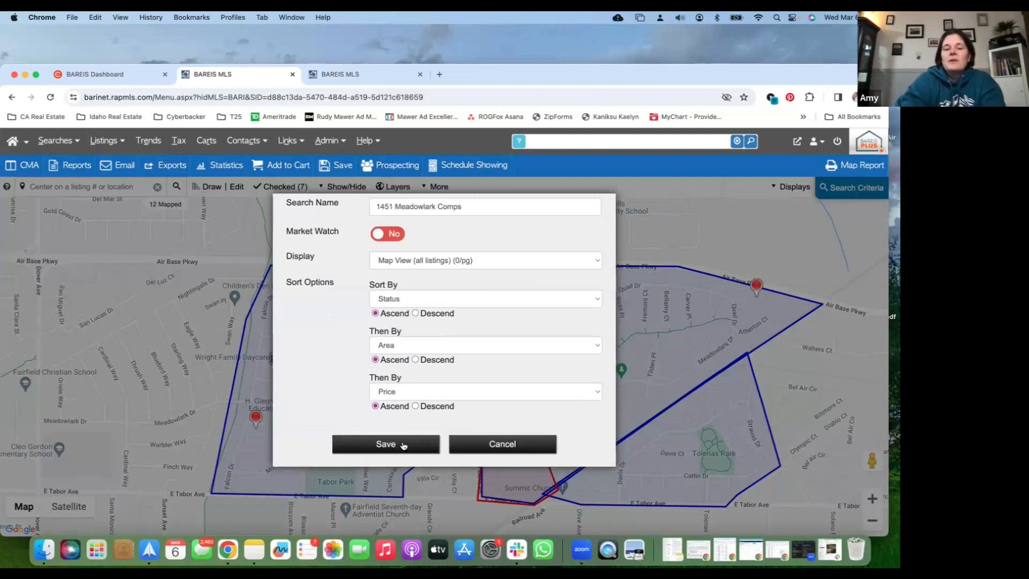
click(402, 442)
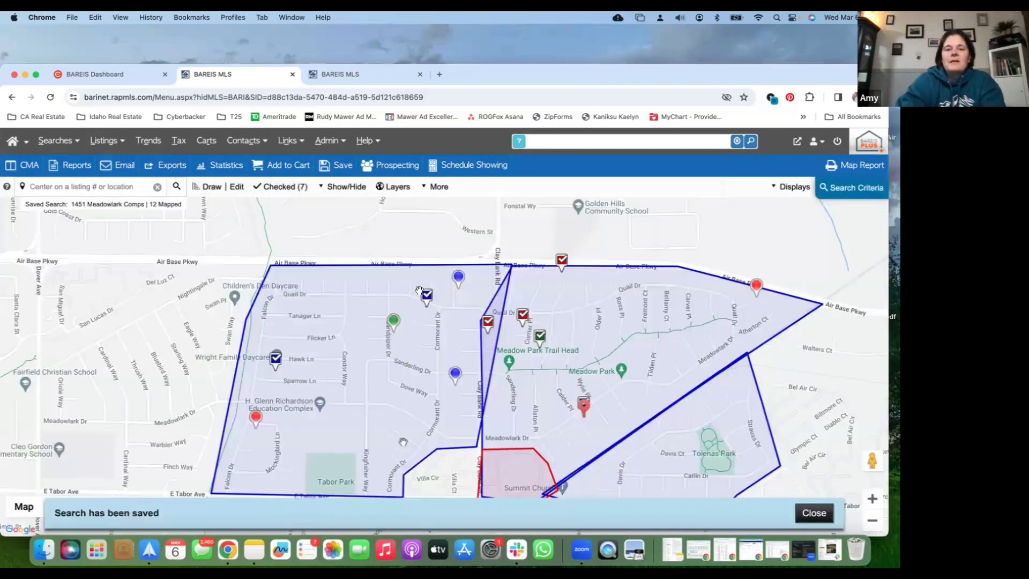
Add the checked listings to a new cart named with the subject property's street address followed by "Comps (3/6/24)"
drag(435, 242, 375, 227)
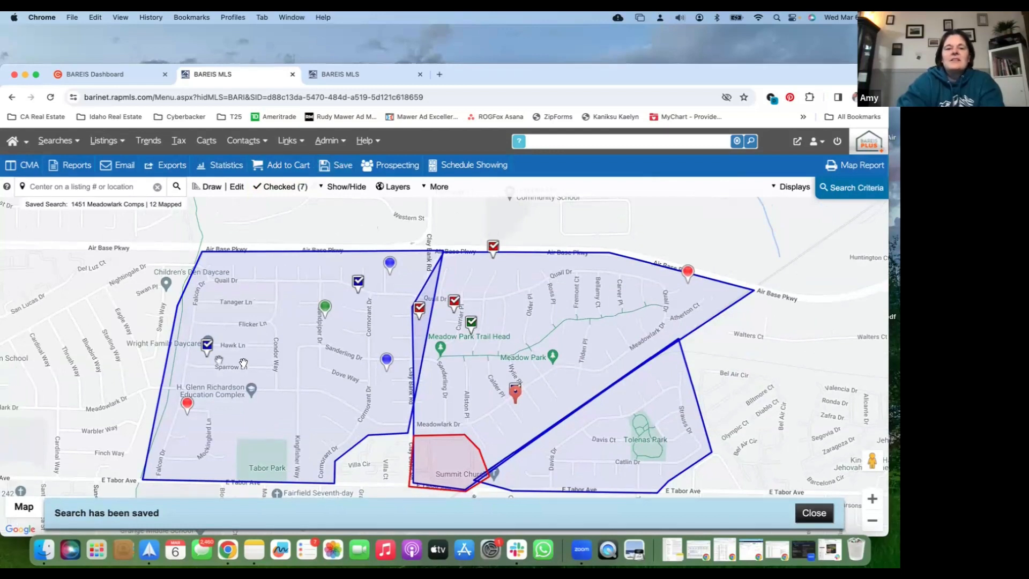
click(286, 166)
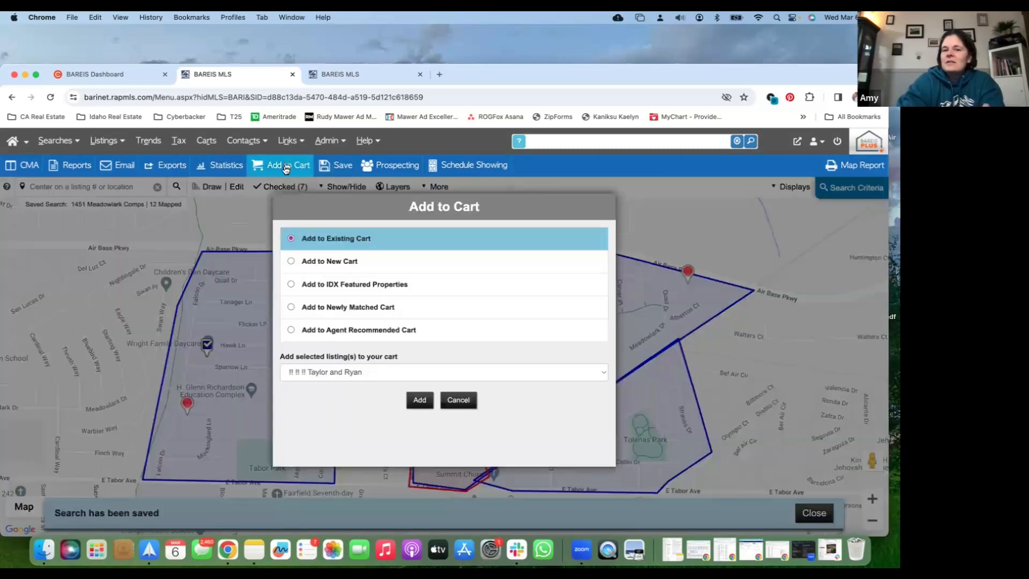
click(303, 263)
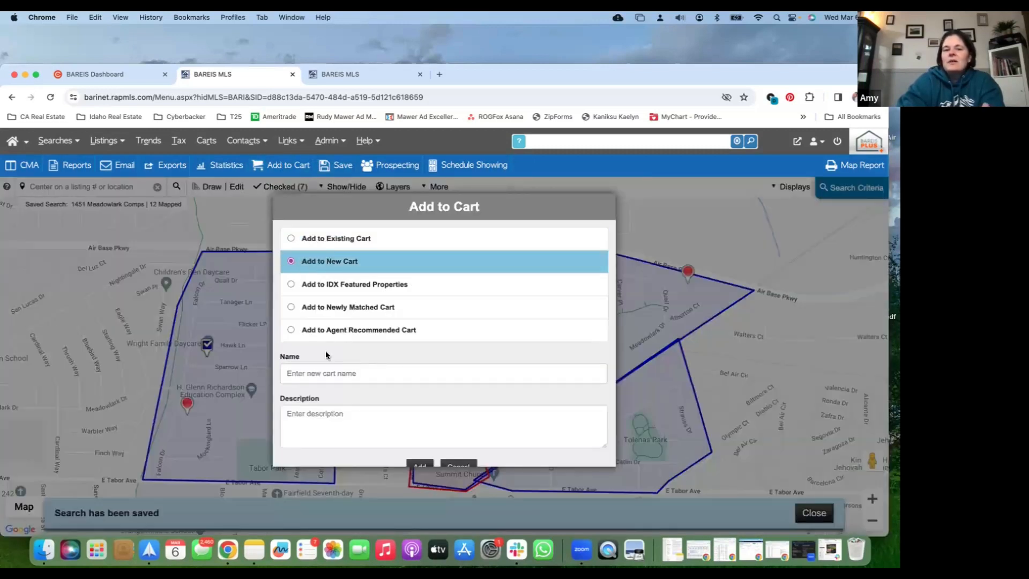
click(326, 372)
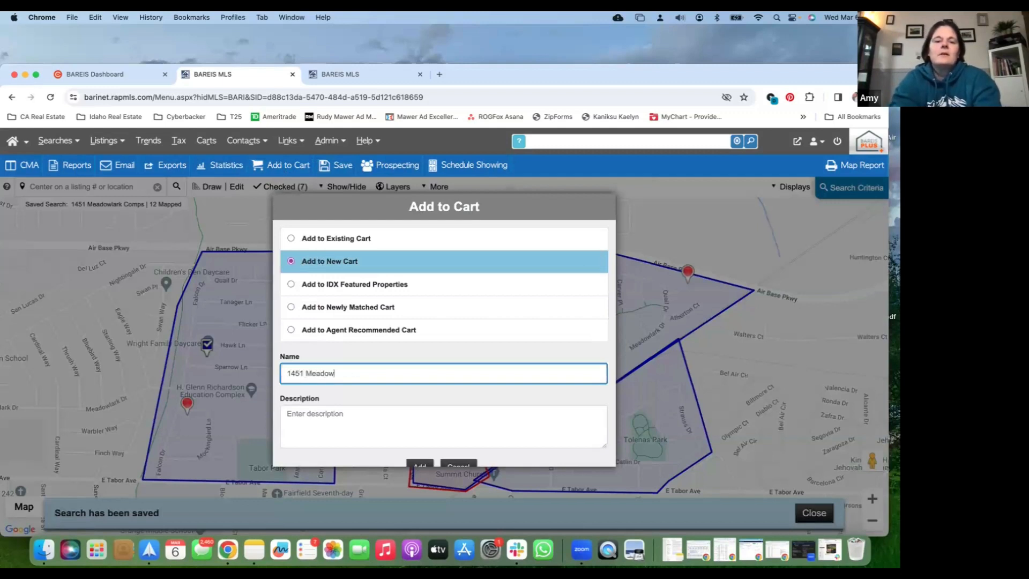
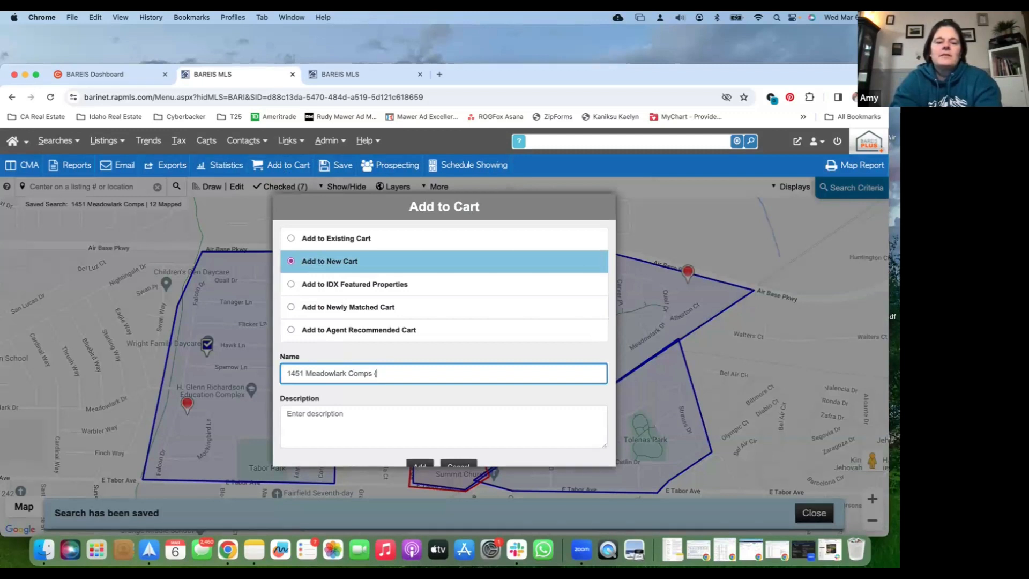
text(3/6/24)
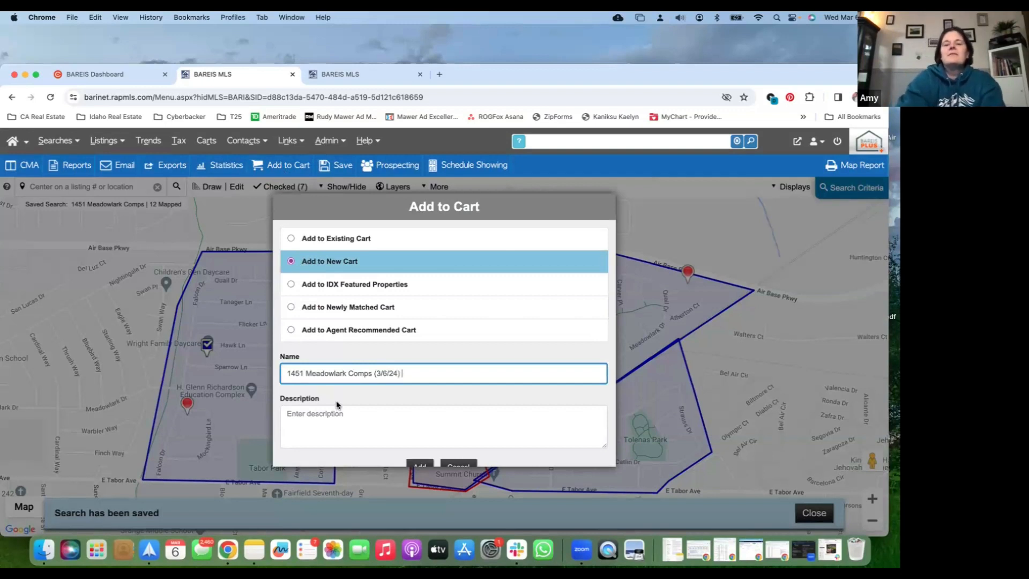
scroll(337, 405, down, 1)
click(419, 452)
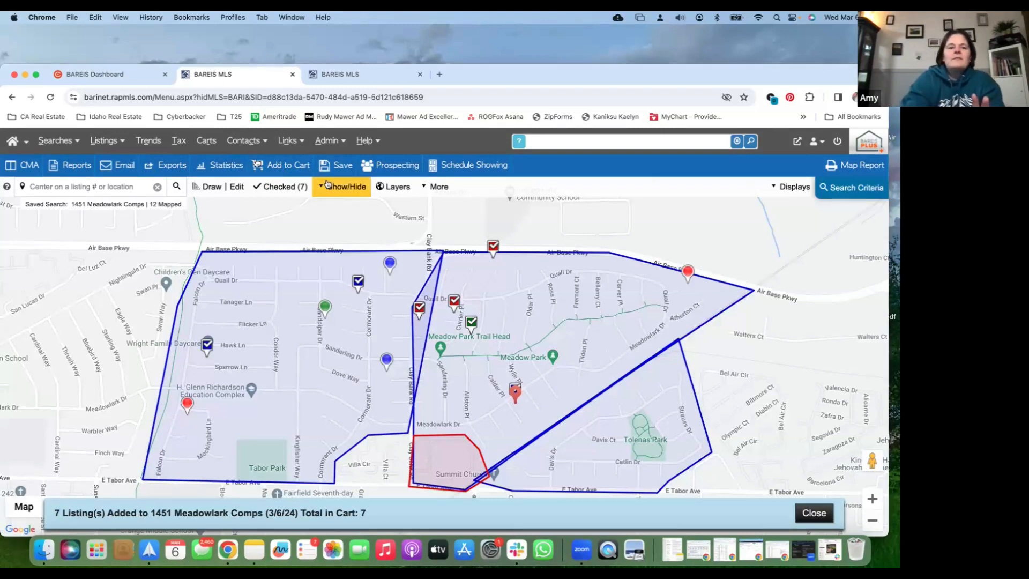
Start a Cloud CMA report from the checked listings and fill in the client's name
mouse_move(48, 157)
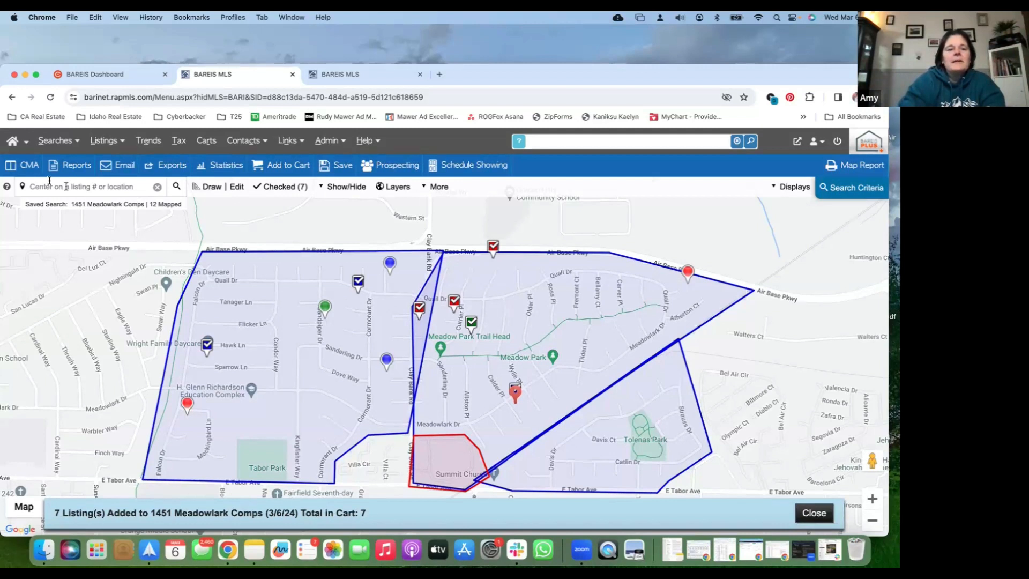
click(24, 169)
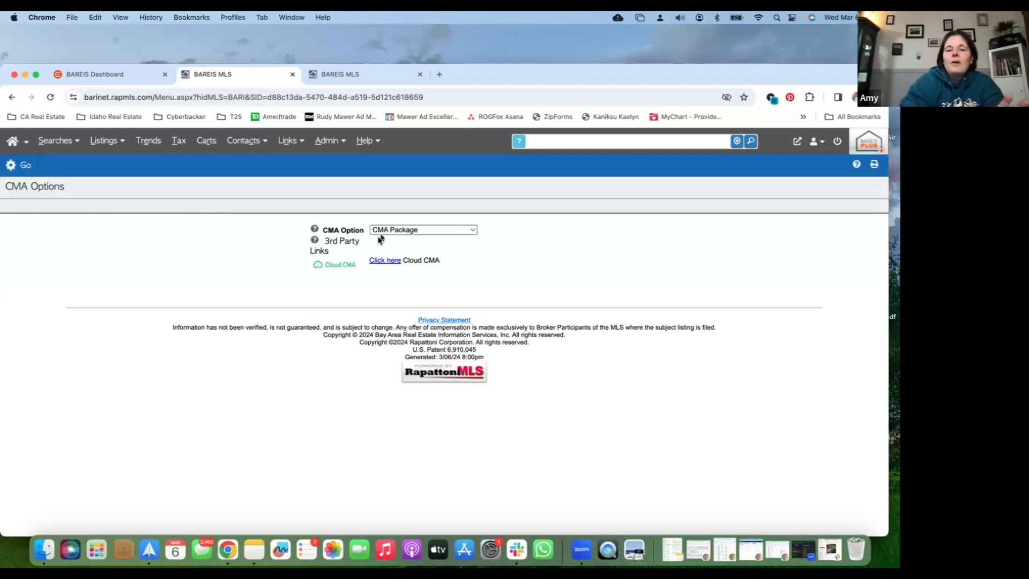
click(390, 261)
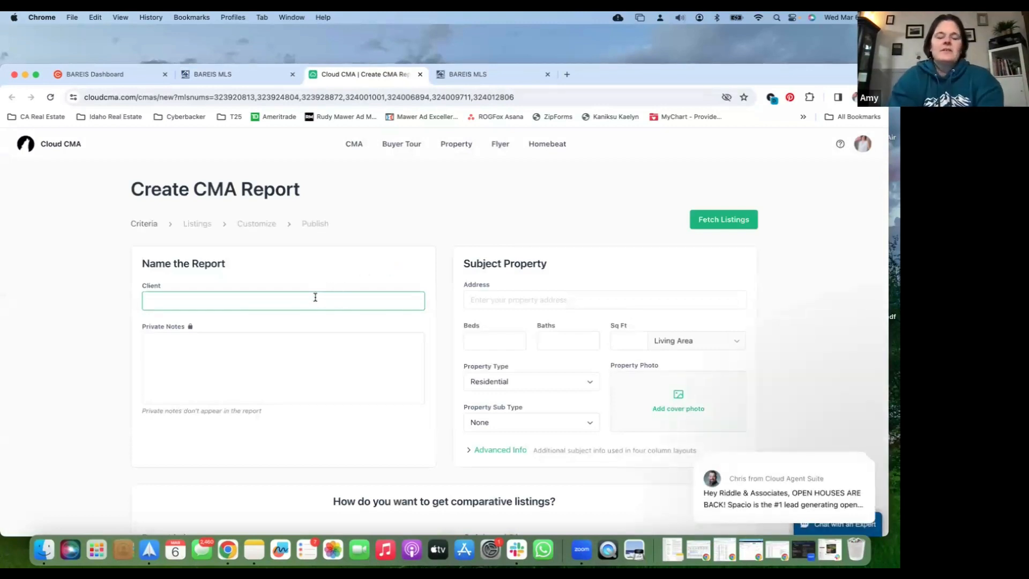
text(The Smiths)
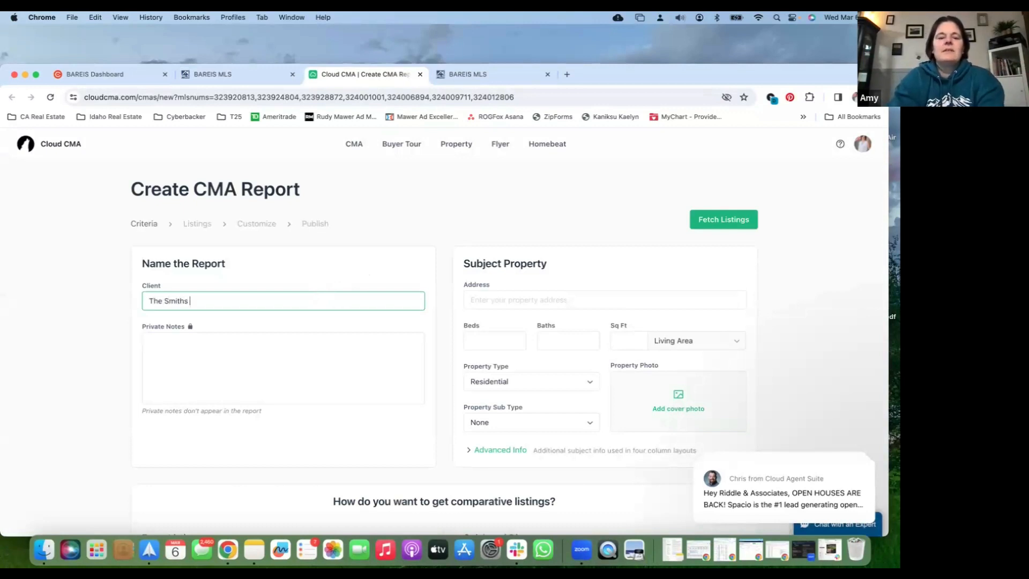
key(Tab)
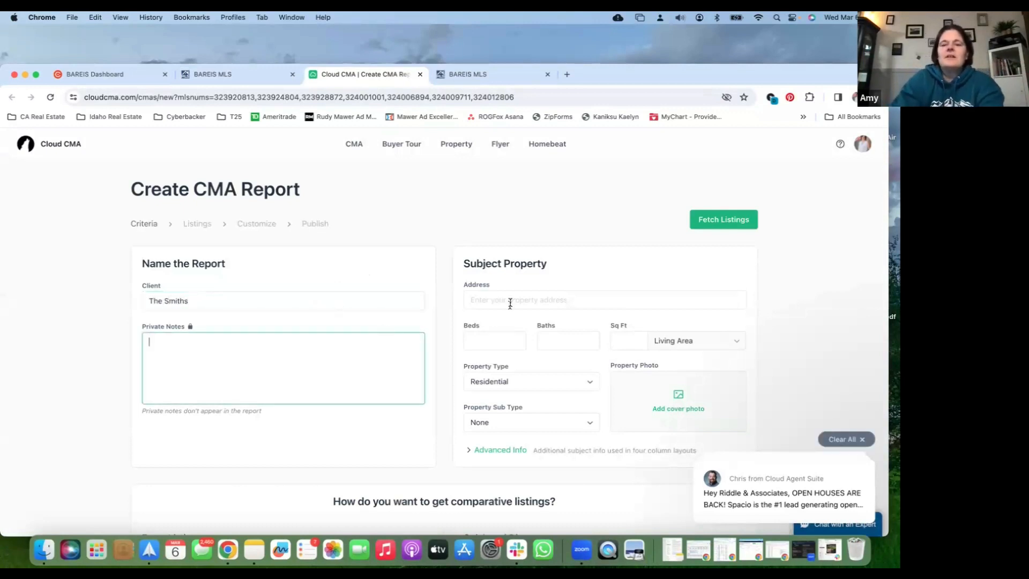
Fill in the subject property's address in Fairfield, California, using the matching address suggestion
click(510, 301)
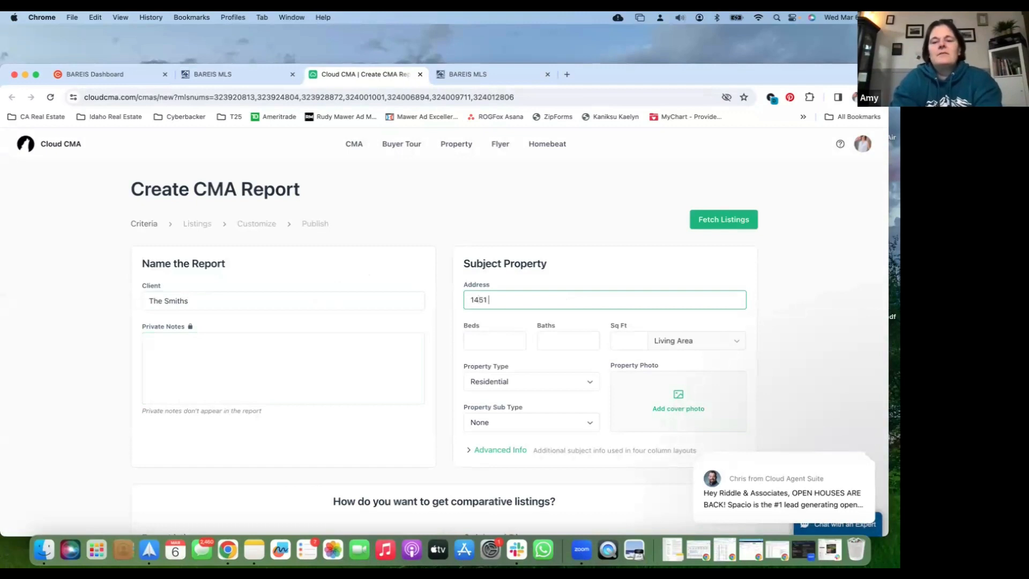
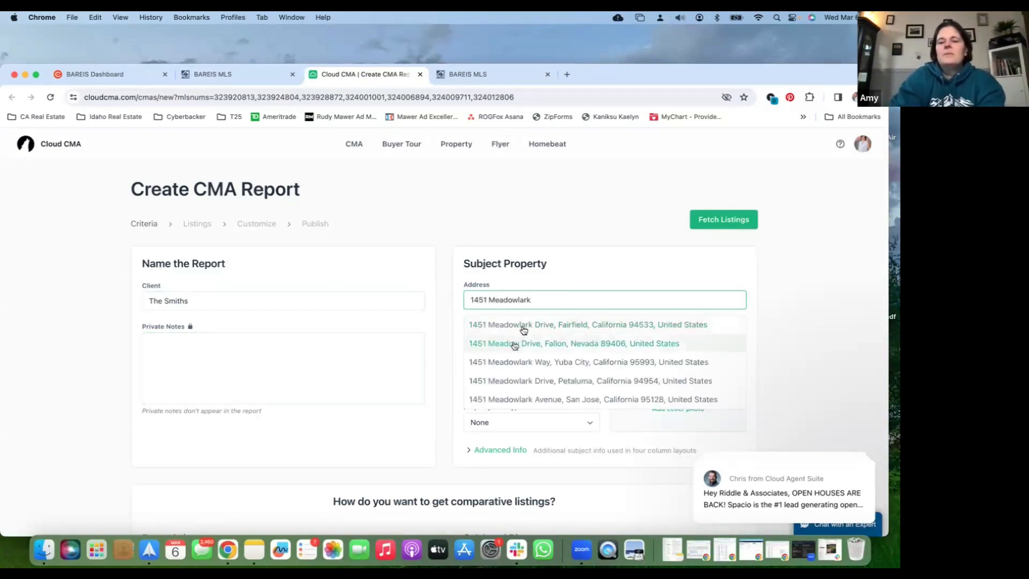
click(524, 328)
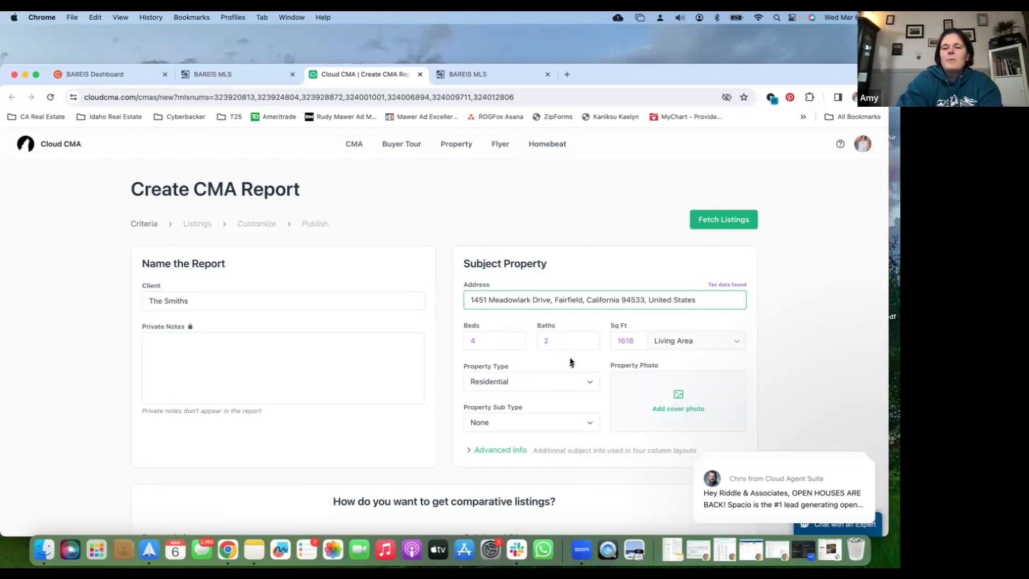
Review the comparative listing options and try automatically finding listings near the subject property
scroll(571, 361, down, 1)
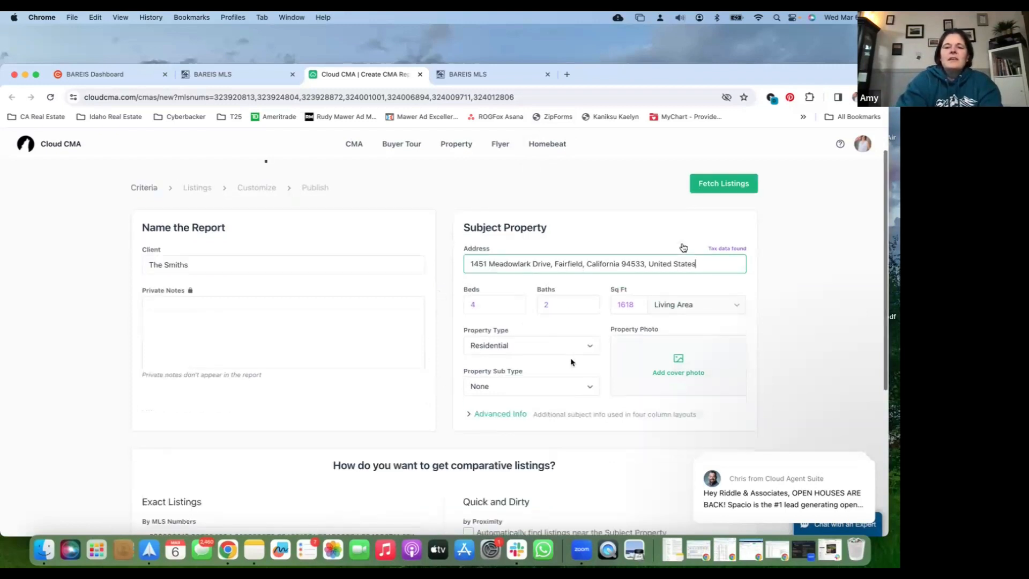
scroll(542, 355, down, 3)
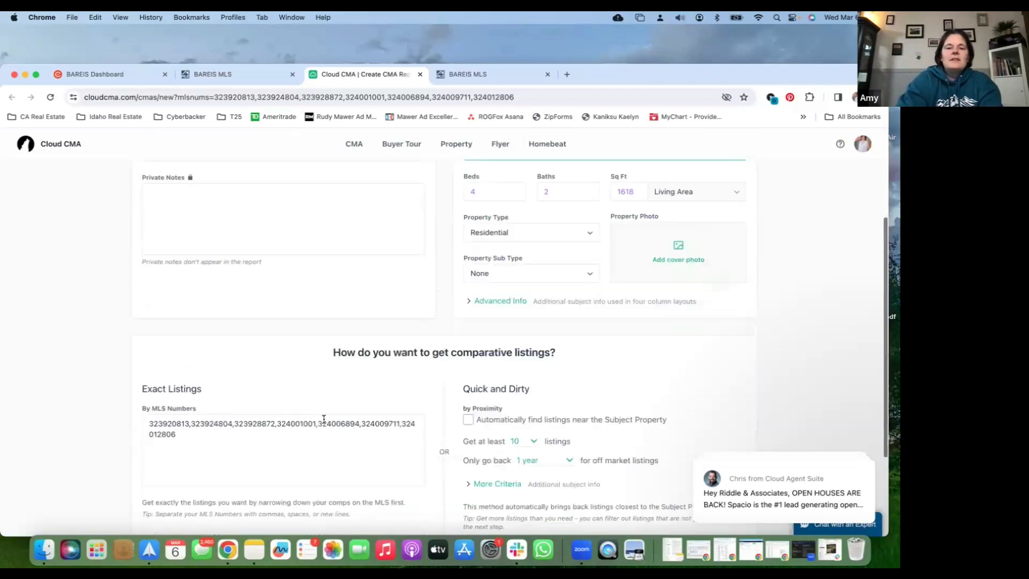
scroll(323, 418, down, 2)
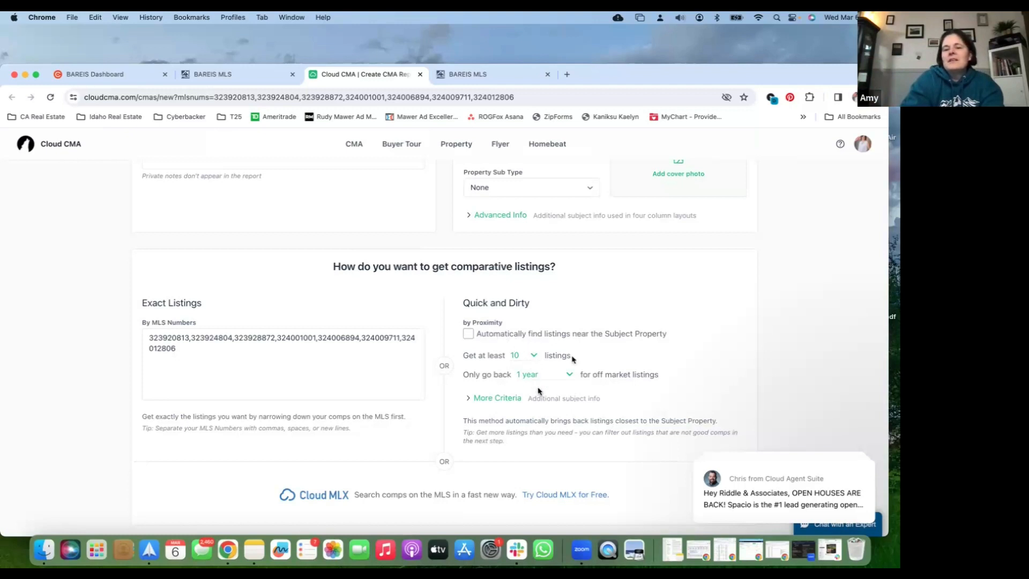
click(566, 374)
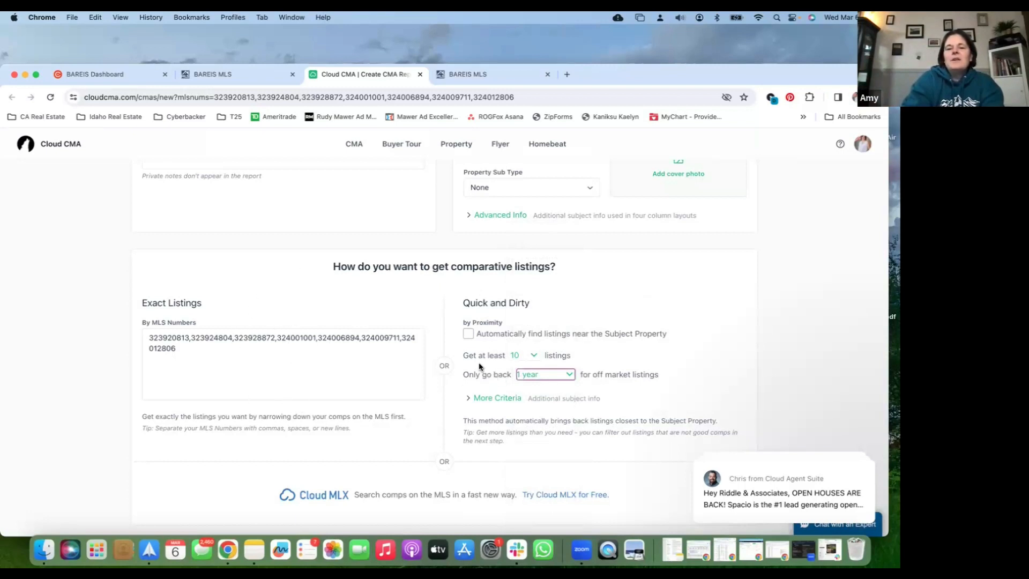
click(469, 334)
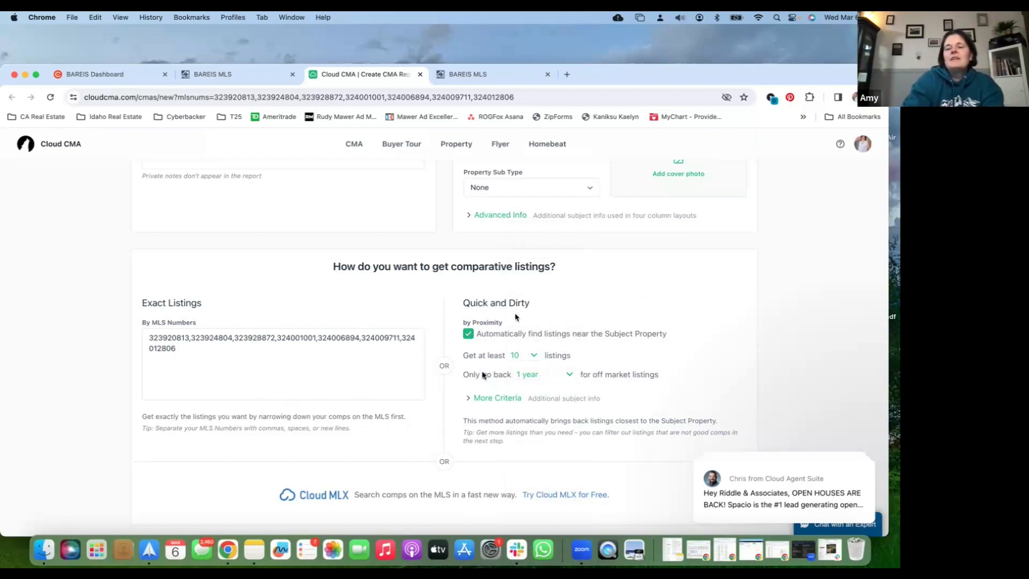
click(467, 334)
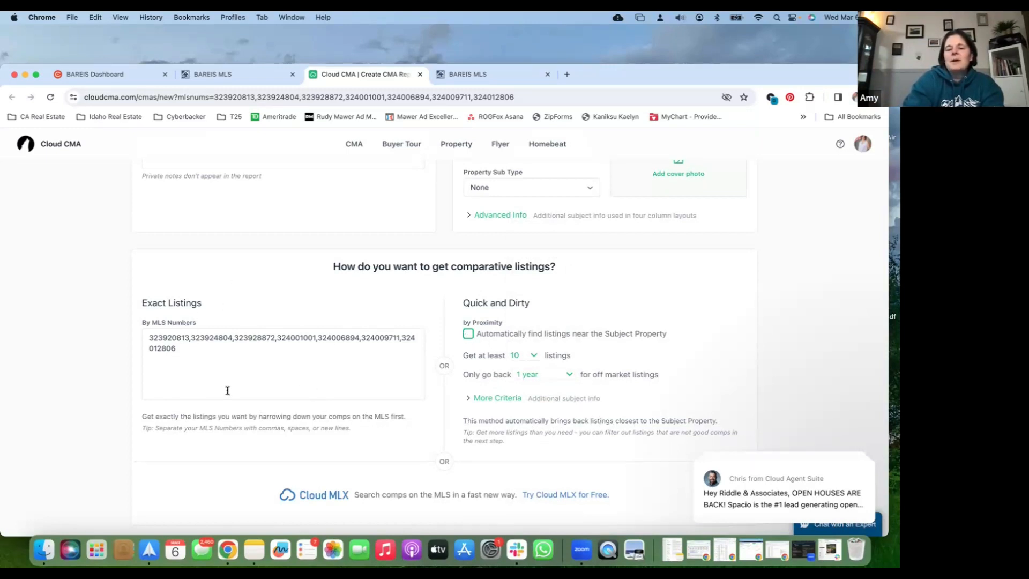
Fetch the comparative listings for the report by their exact MLS numbers
scroll(228, 390, up, 1)
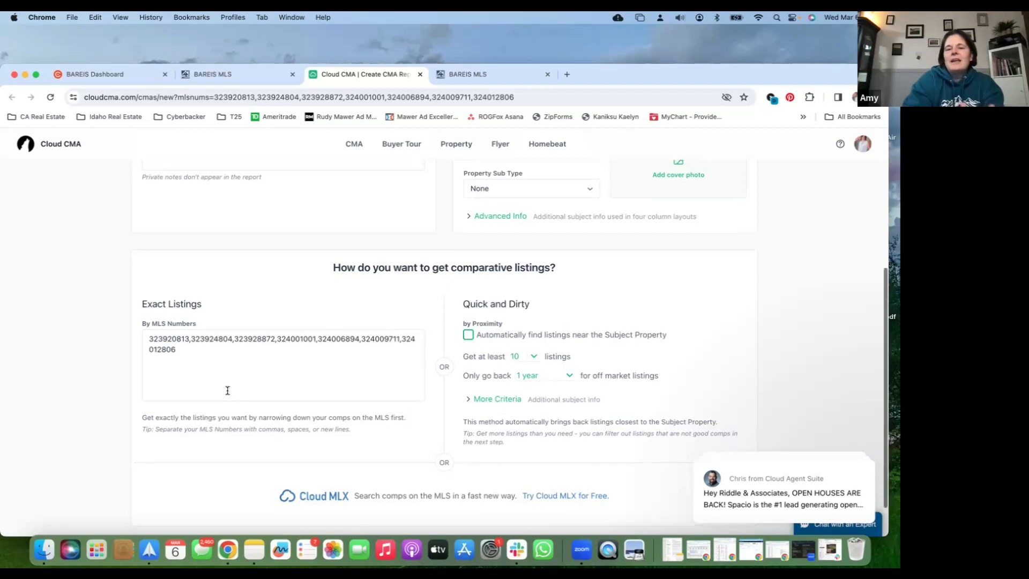
scroll(228, 390, up, 5)
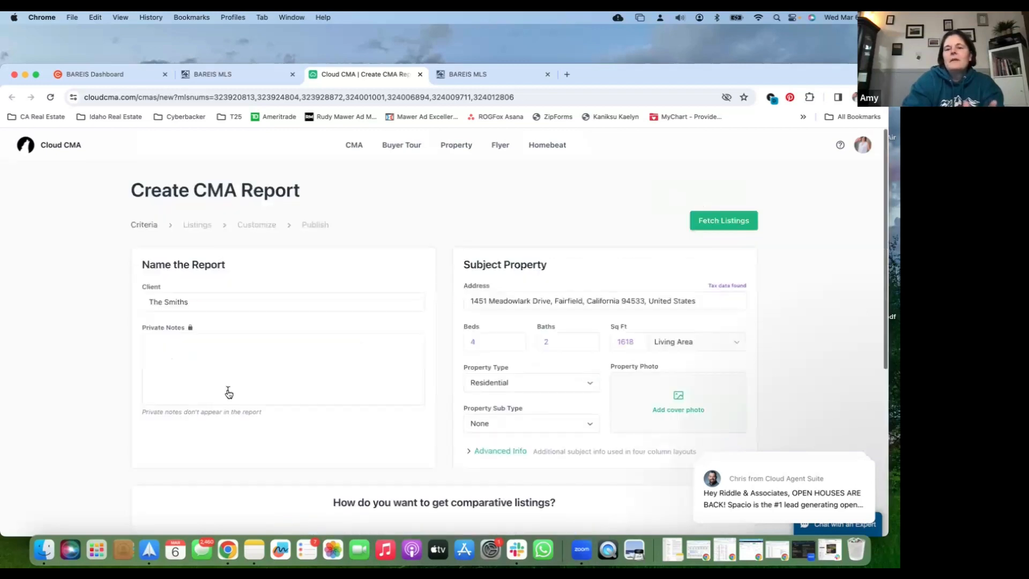
click(723, 220)
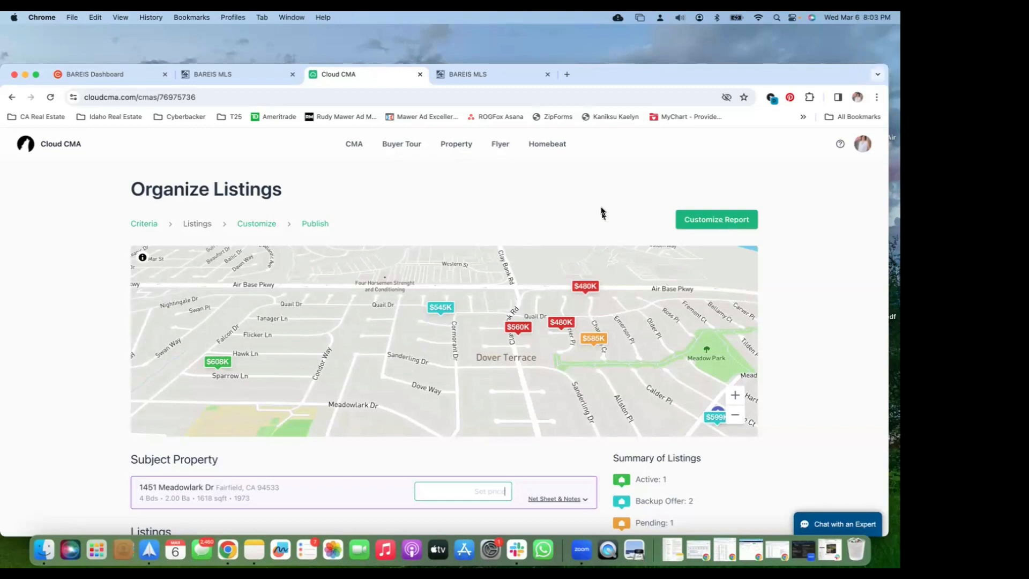
scroll(776, 308, down, 1)
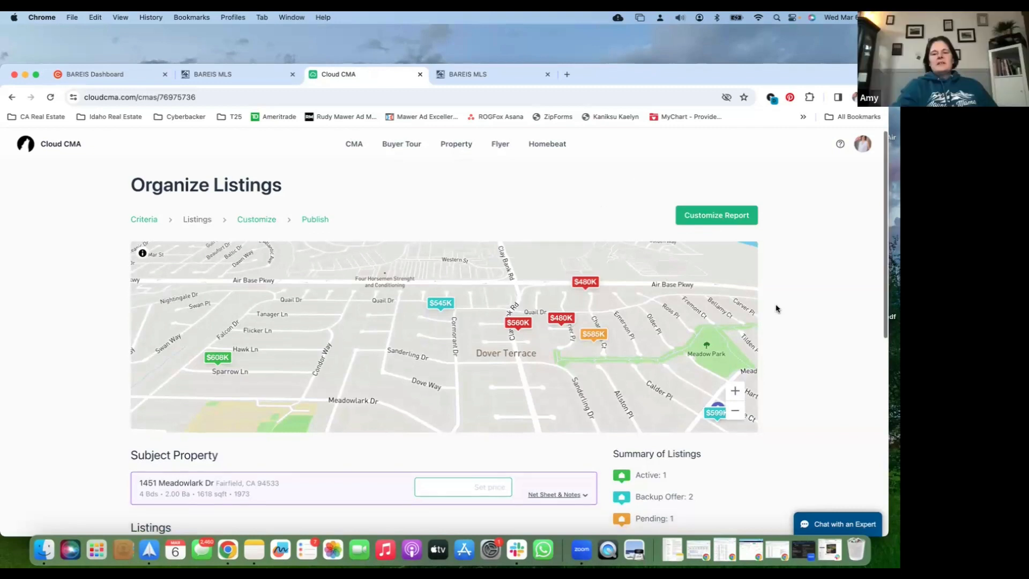
scroll(776, 309, down, 3)
scroll(776, 309, up, 2)
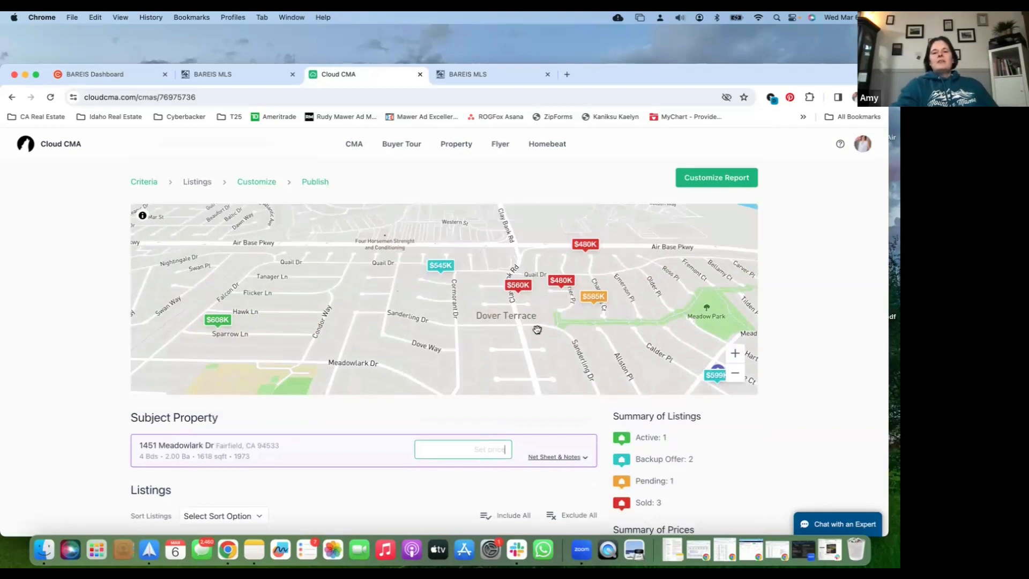
scroll(757, 431, down, 2)
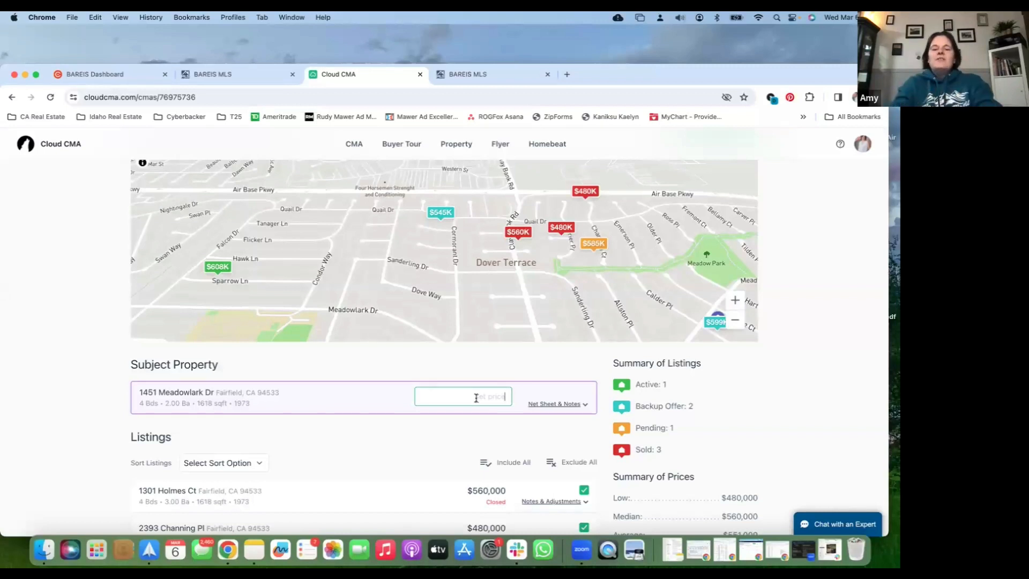
text(575)
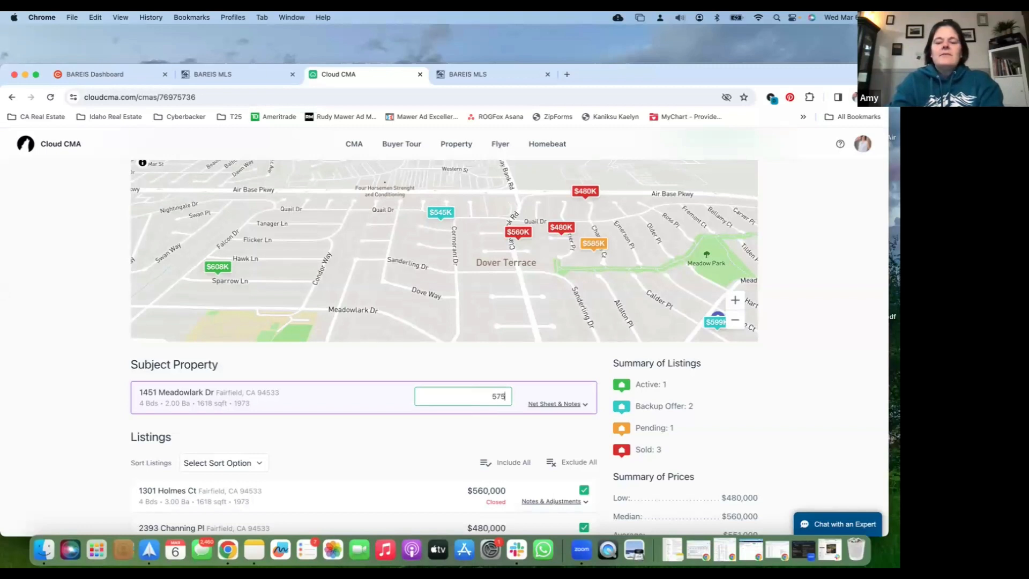
text(000)
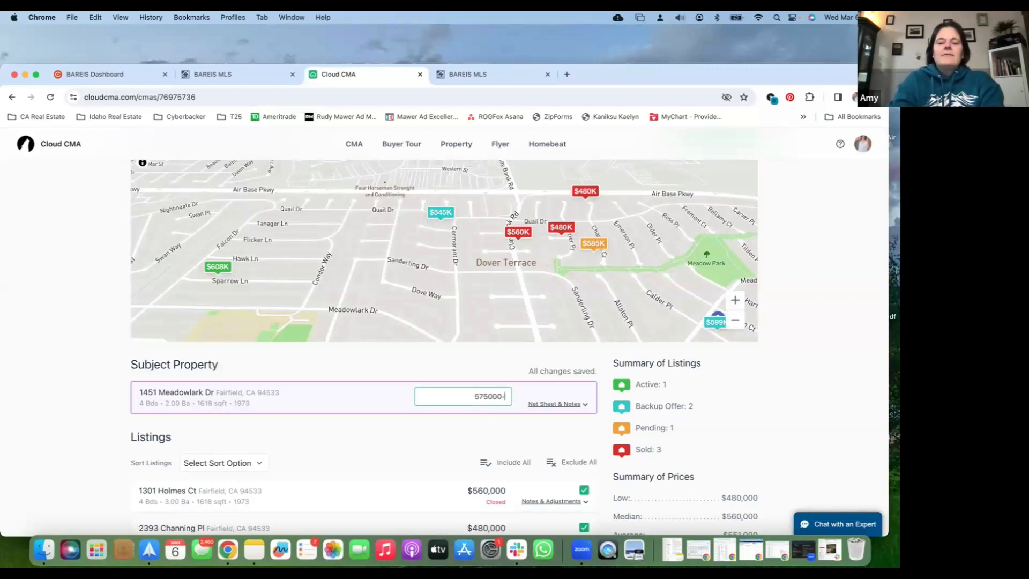
text(-600000)
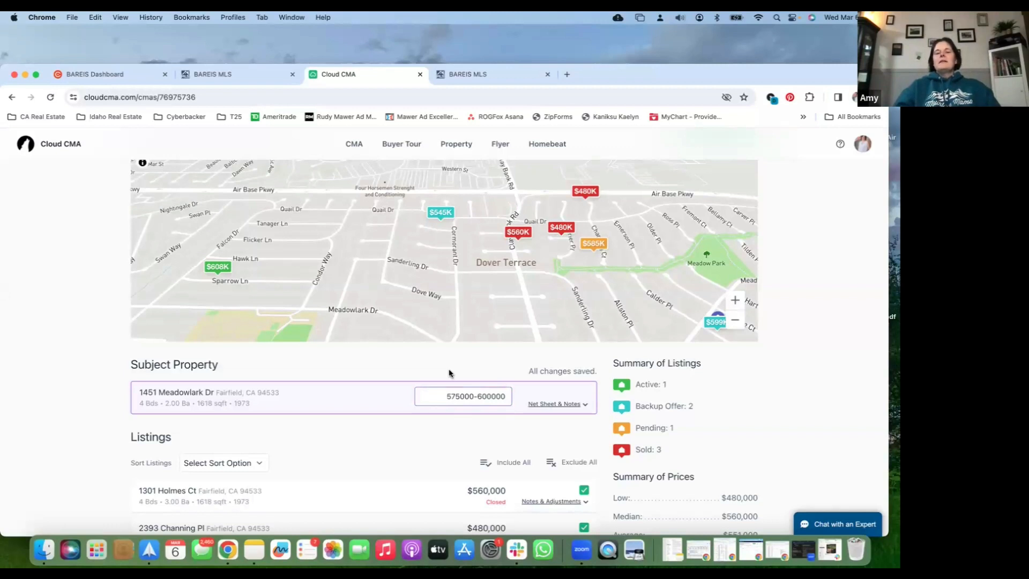
Add thousands separators to the subject property's price range, making it 575,000-600,000
click(461, 395)
text(,)
click(492, 395)
text(,)
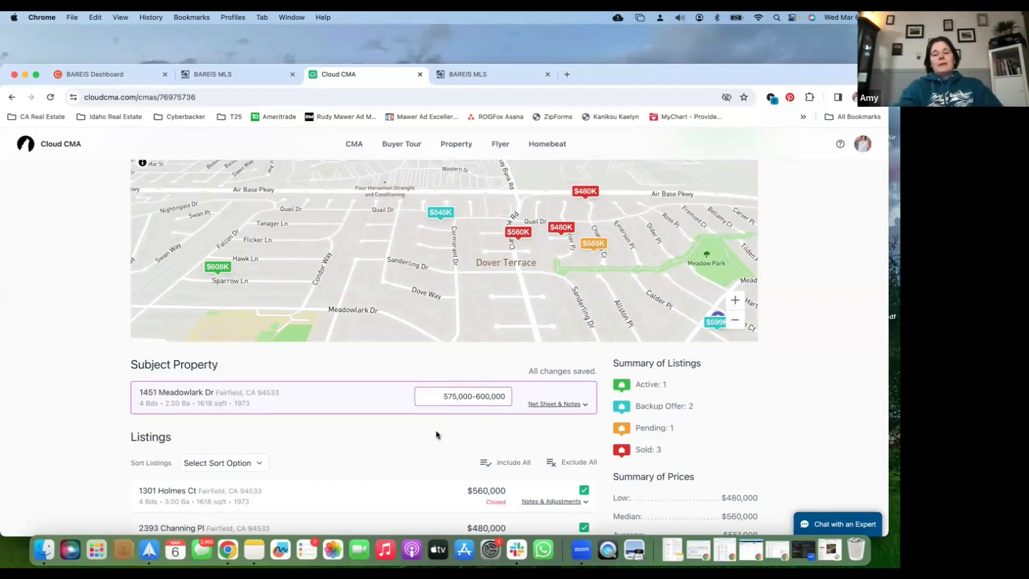
Try excluding the closed three-bedroom $480,000 listing from the report, and include it again
scroll(436, 433, down, 3)
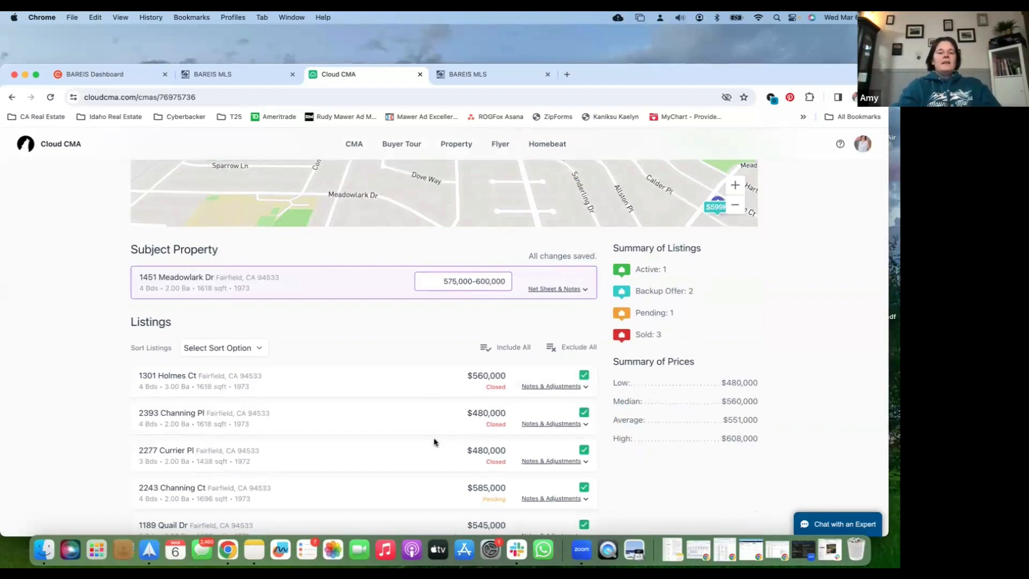
scroll(434, 442, down, 3)
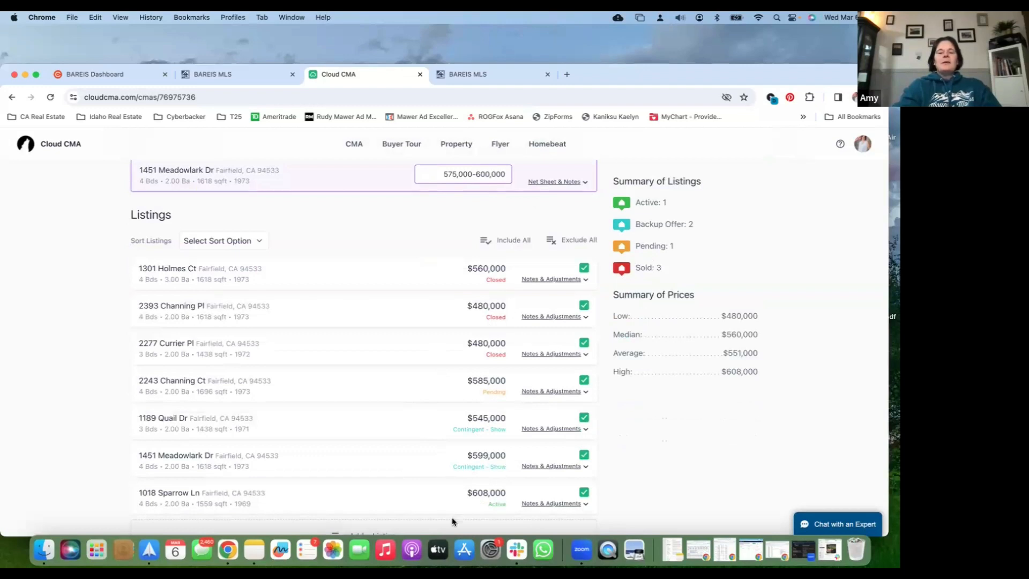
scroll(453, 521, down, 1)
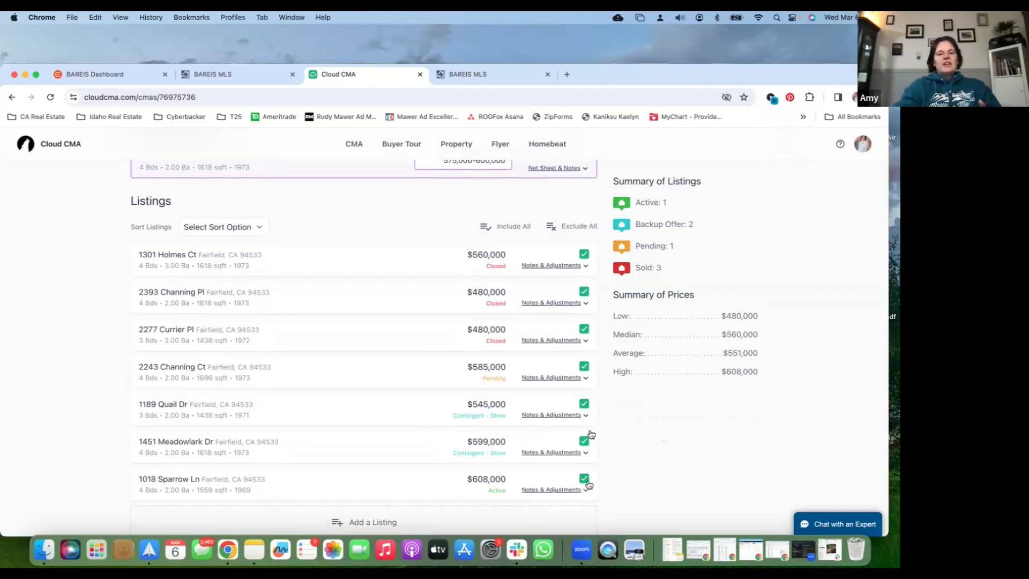
click(584, 329)
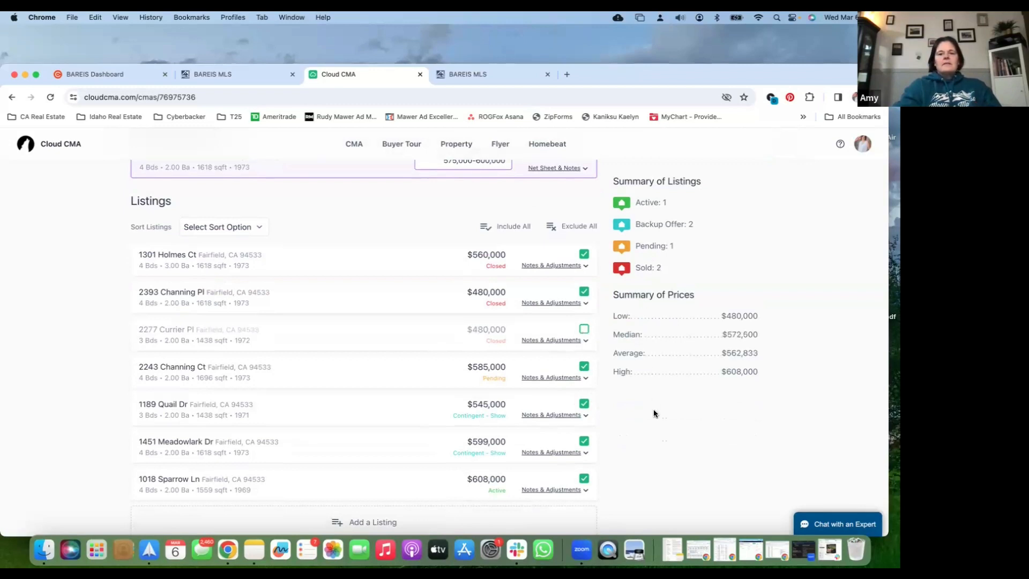
click(585, 330)
click(584, 331)
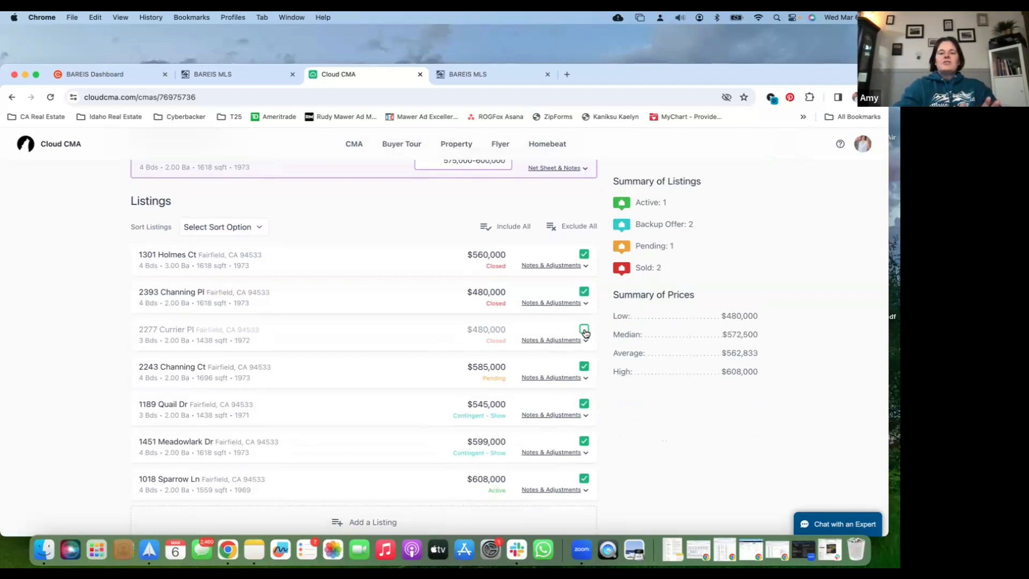
scroll(585, 333, up, 1)
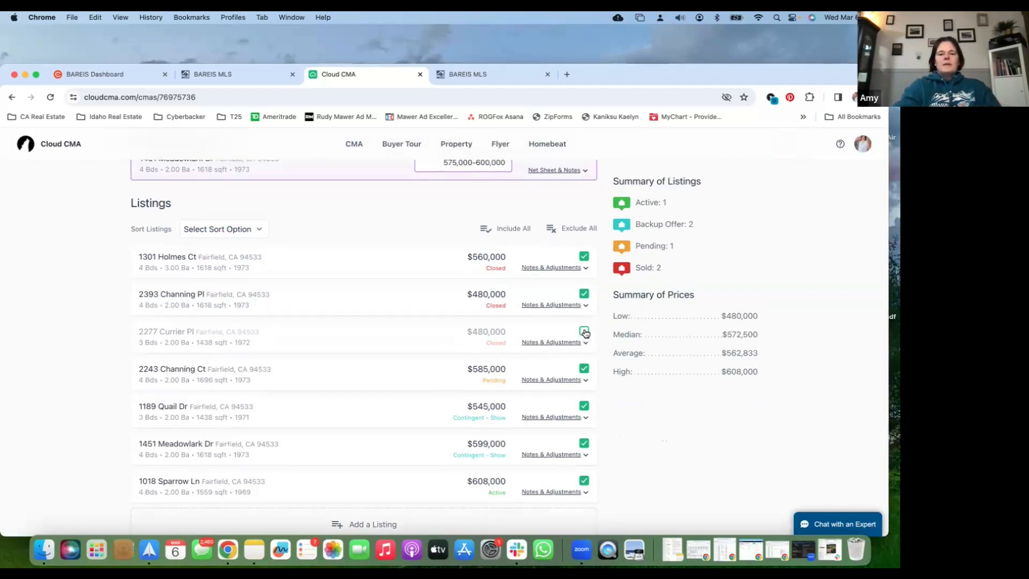
click(585, 332)
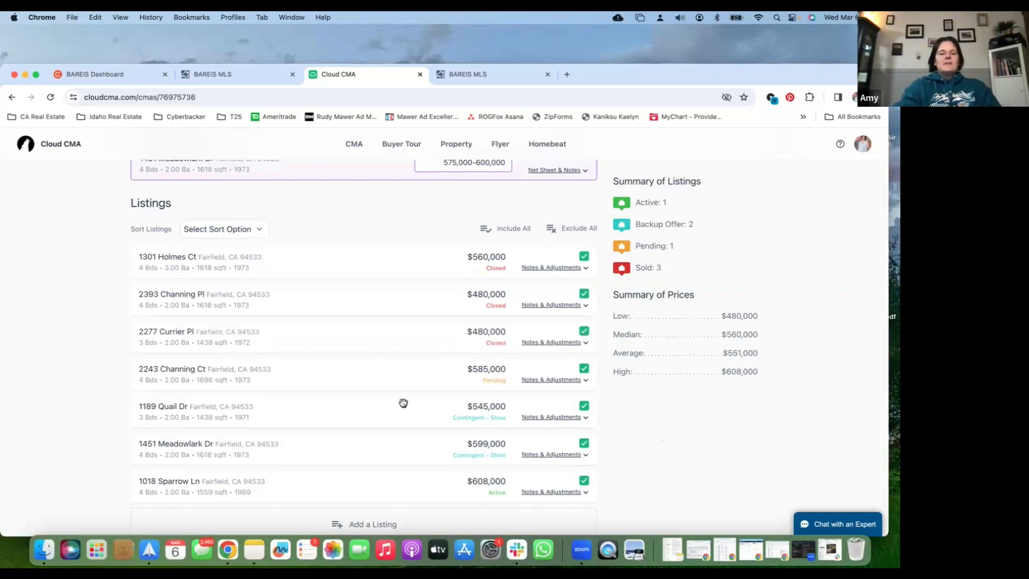
Open the form for adding another listing and review its MLS number and off-MLS entry options
scroll(403, 403, down, 3)
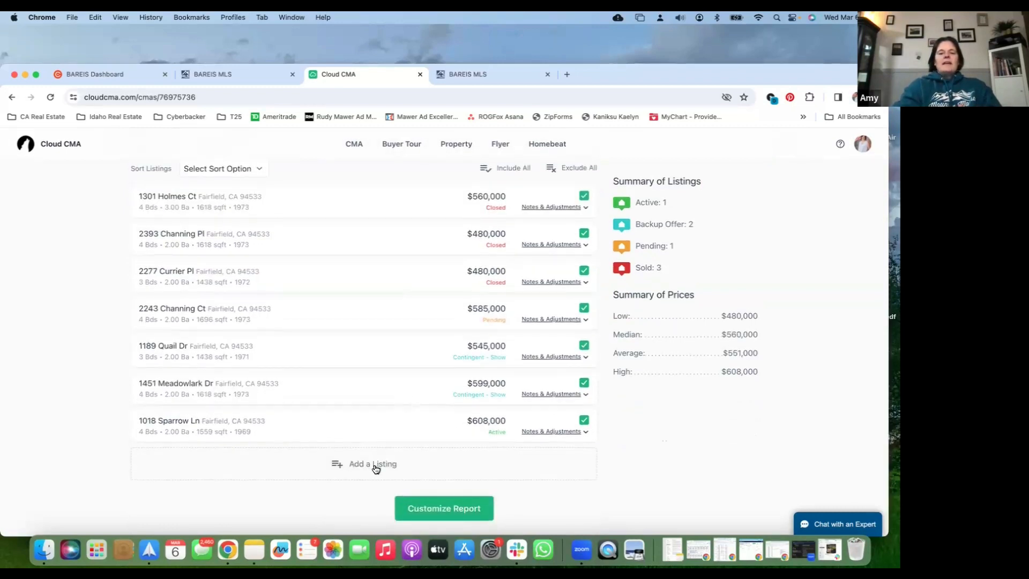
click(375, 464)
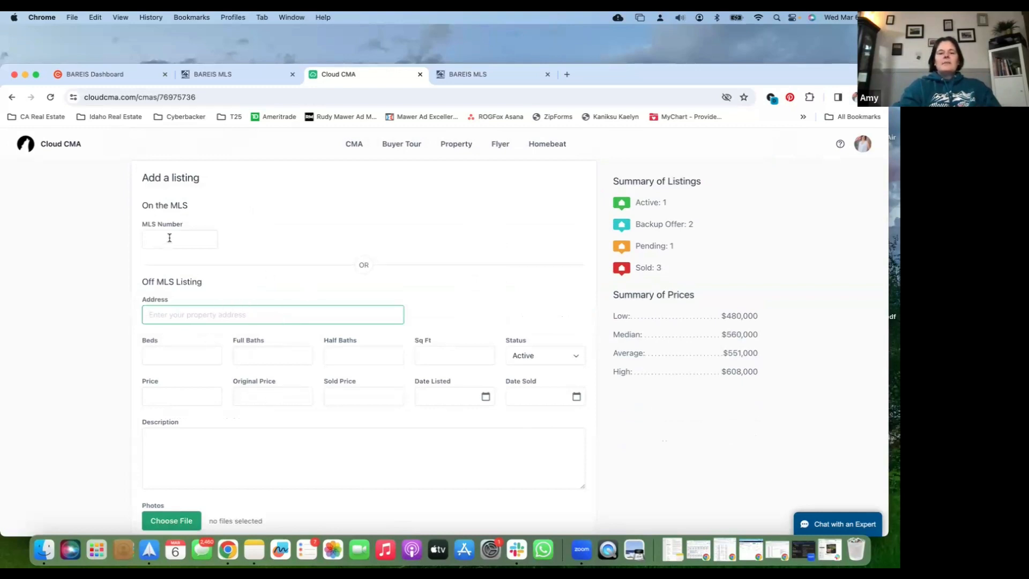
scroll(169, 238, up, 3)
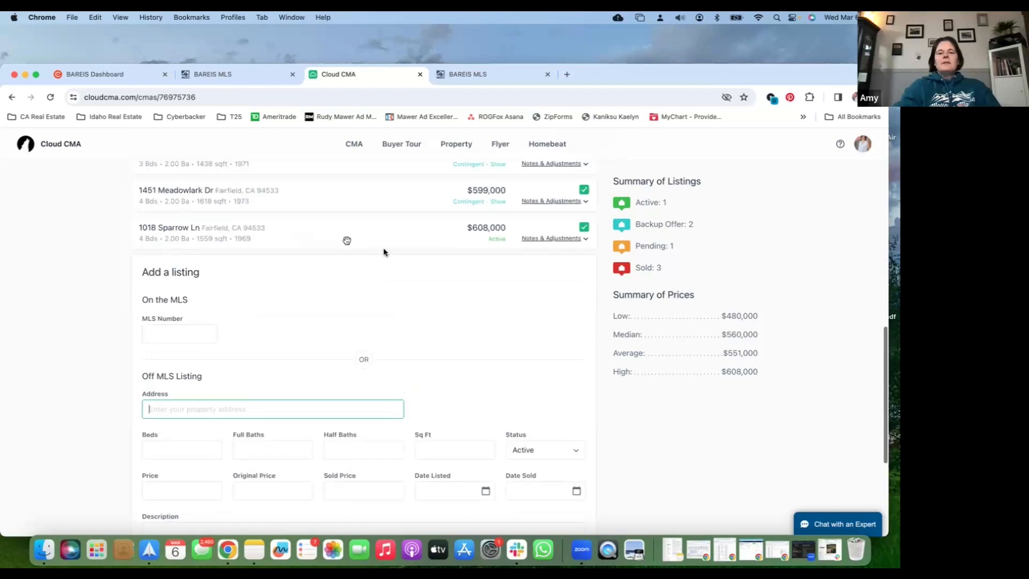
click(676, 462)
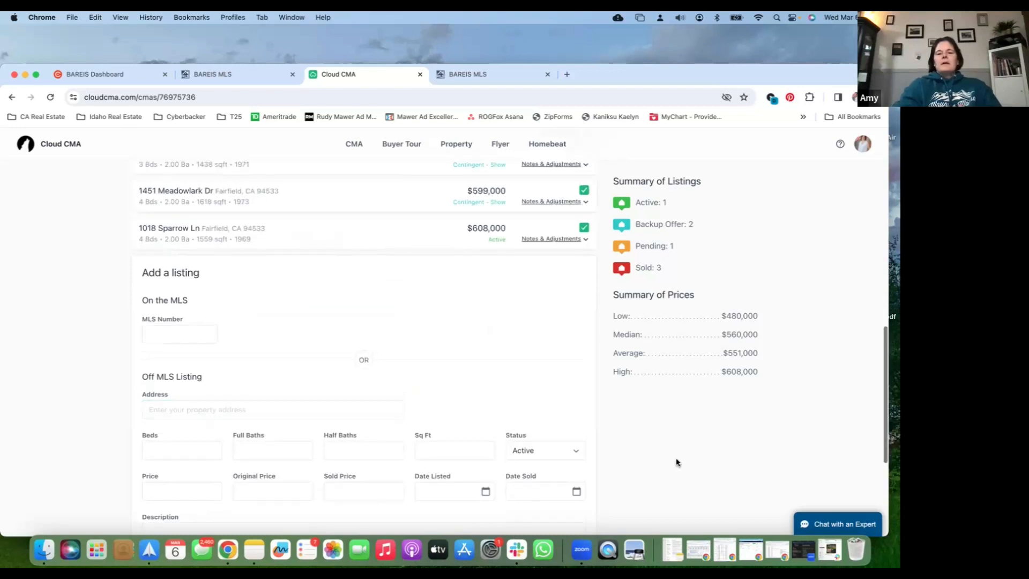
scroll(676, 461, up, 6)
scroll(676, 462, up, 8)
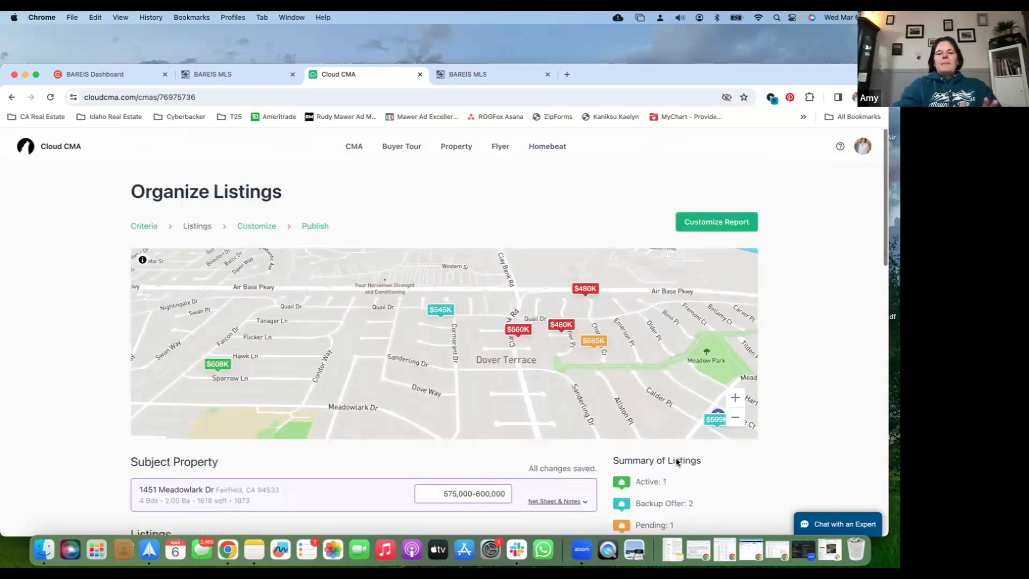
scroll(489, 483, down, 2)
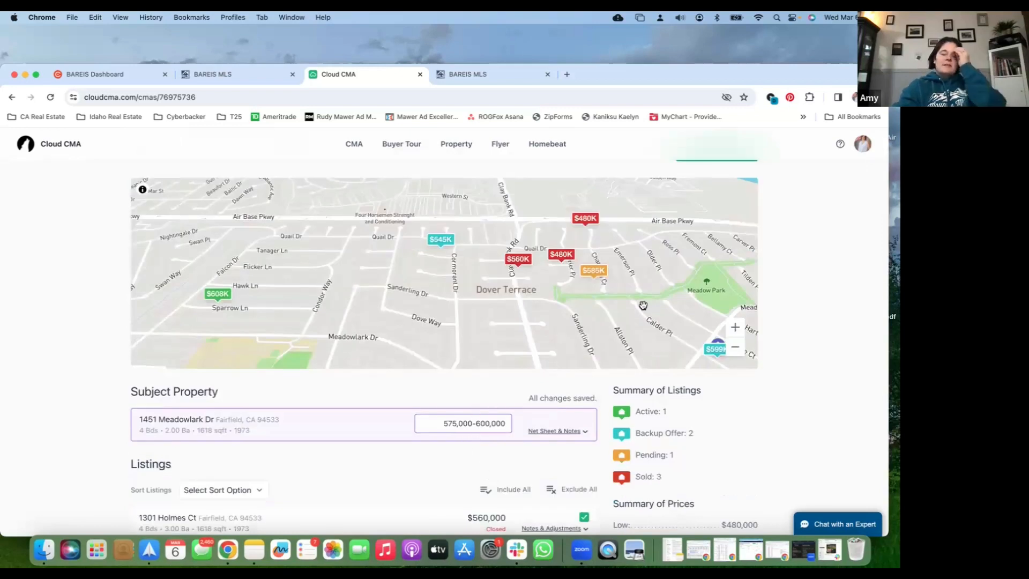
scroll(643, 305, up, 2)
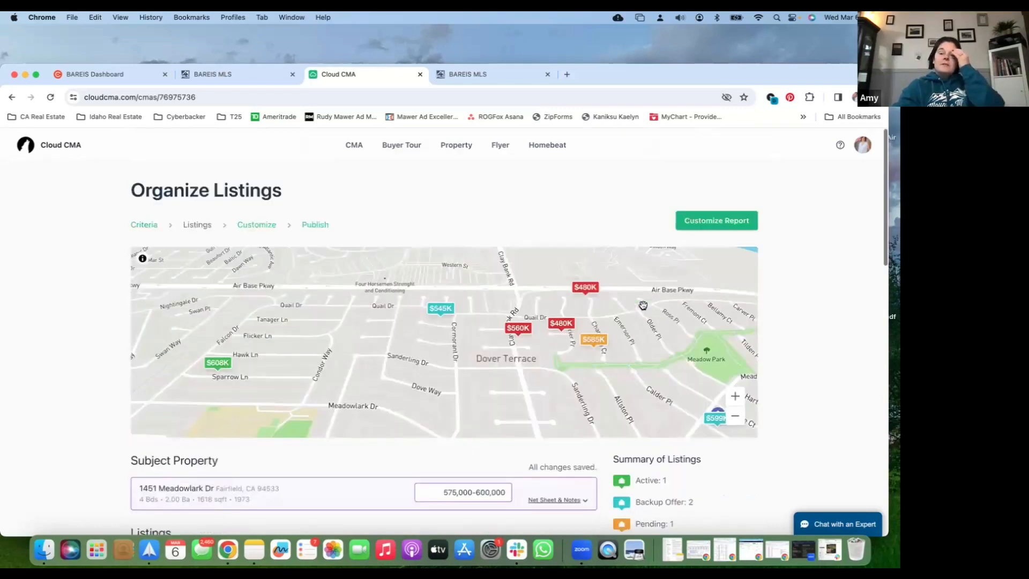
click(738, 220)
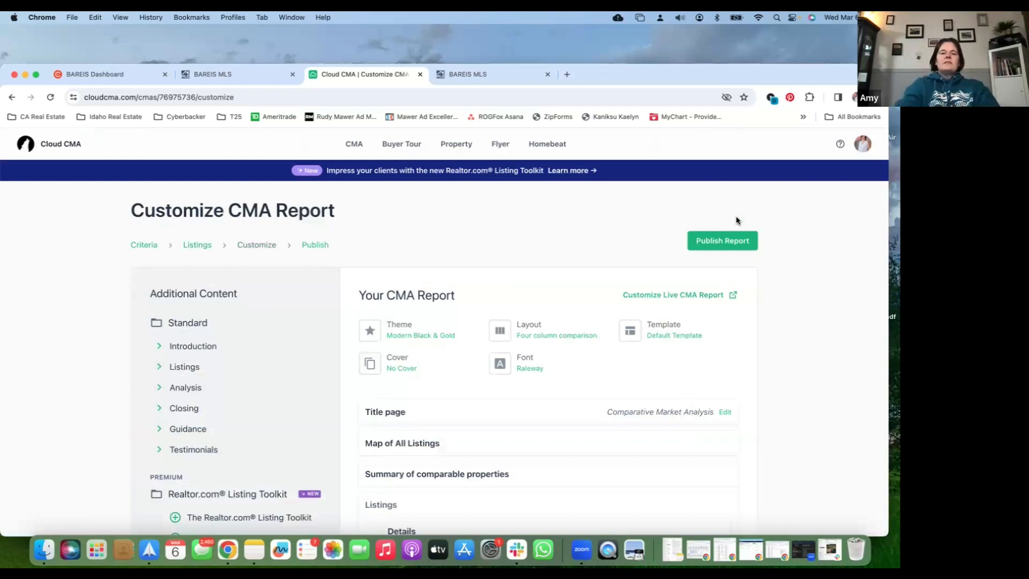
click(199, 249)
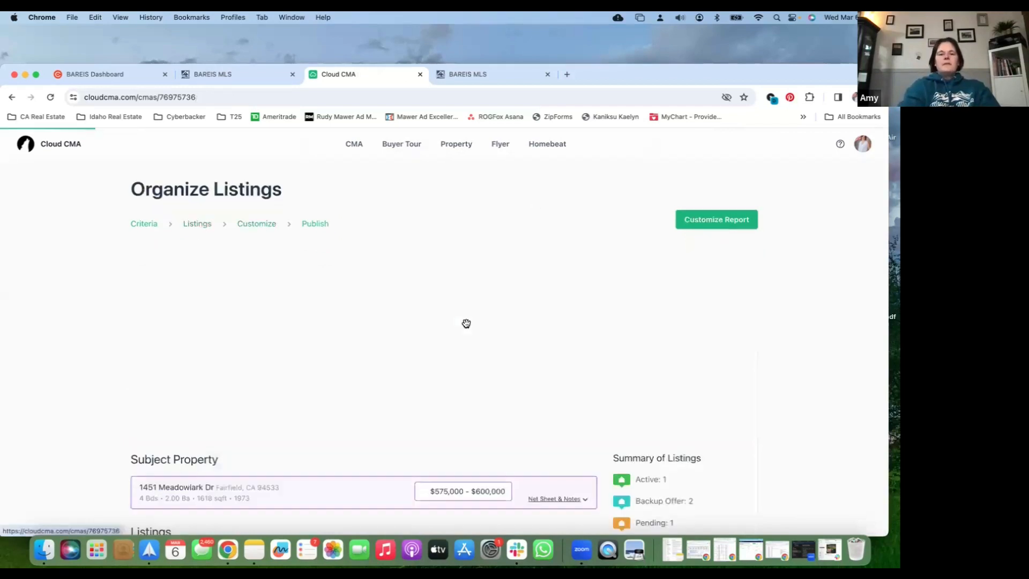
Set the listings to manual sorting and move the $599,000 listing above the $608,000 one
scroll(431, 395, down, 5)
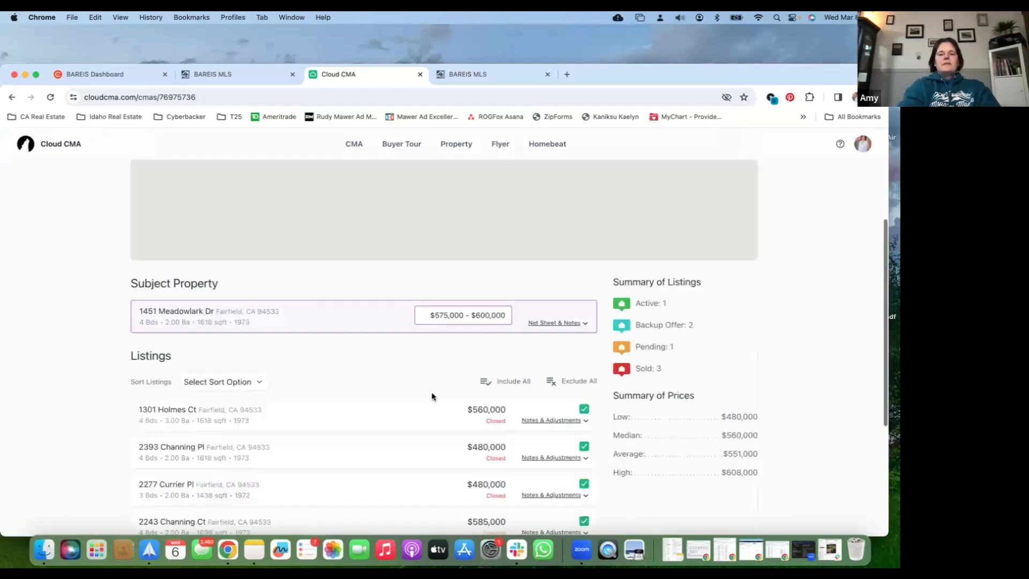
scroll(427, 343, down, 5)
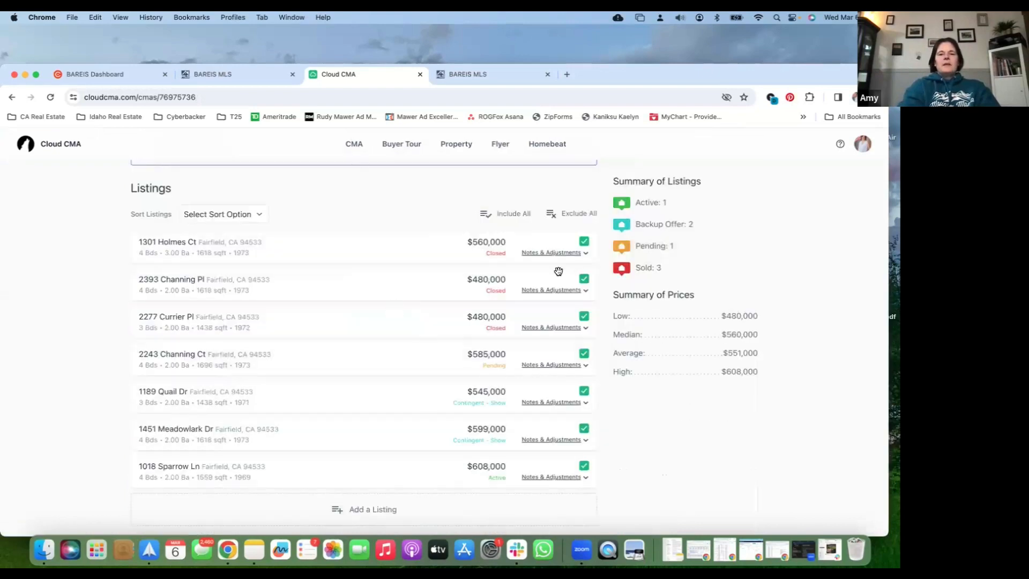
click(236, 212)
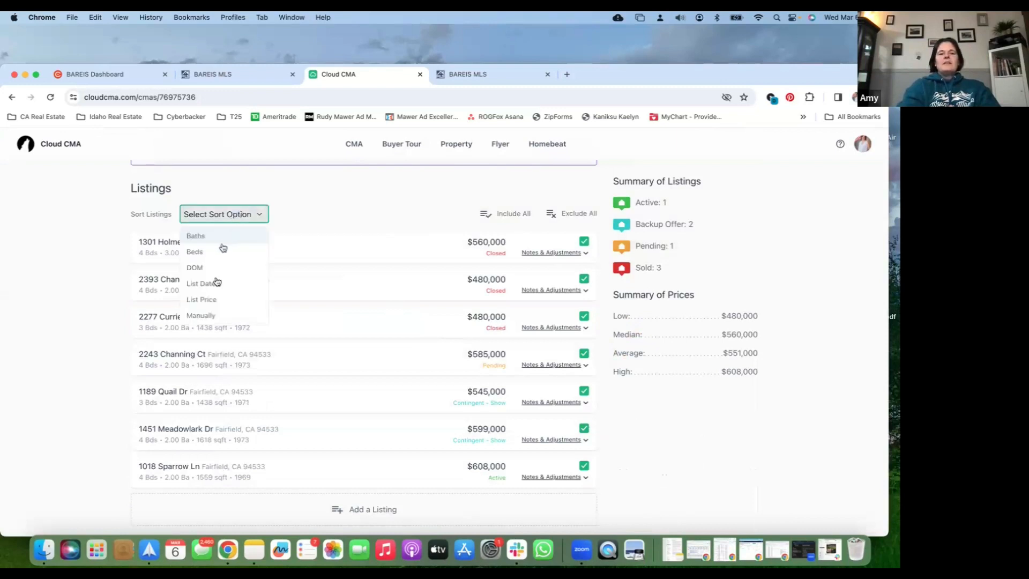
click(217, 319)
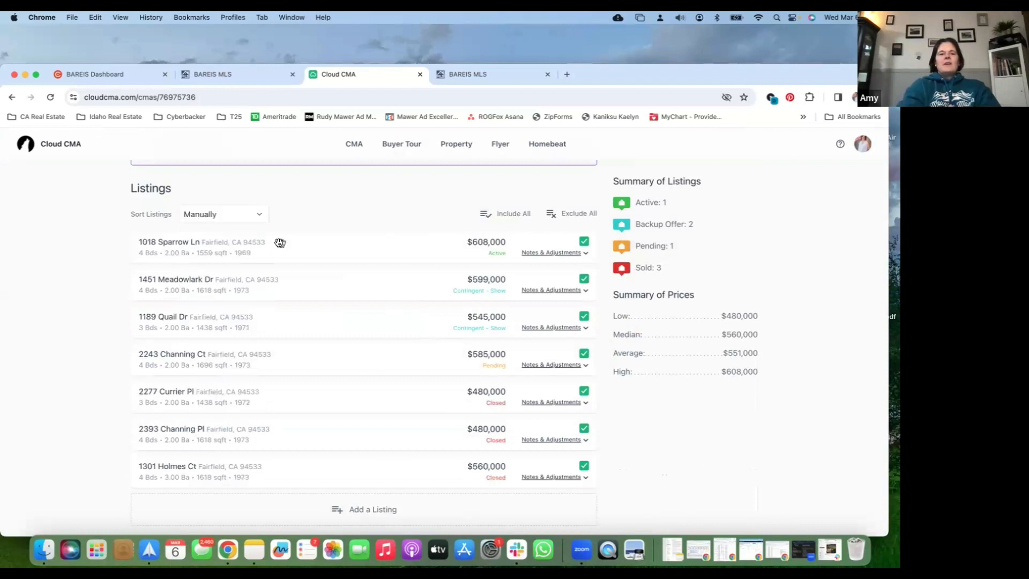
drag(276, 271, 275, 271)
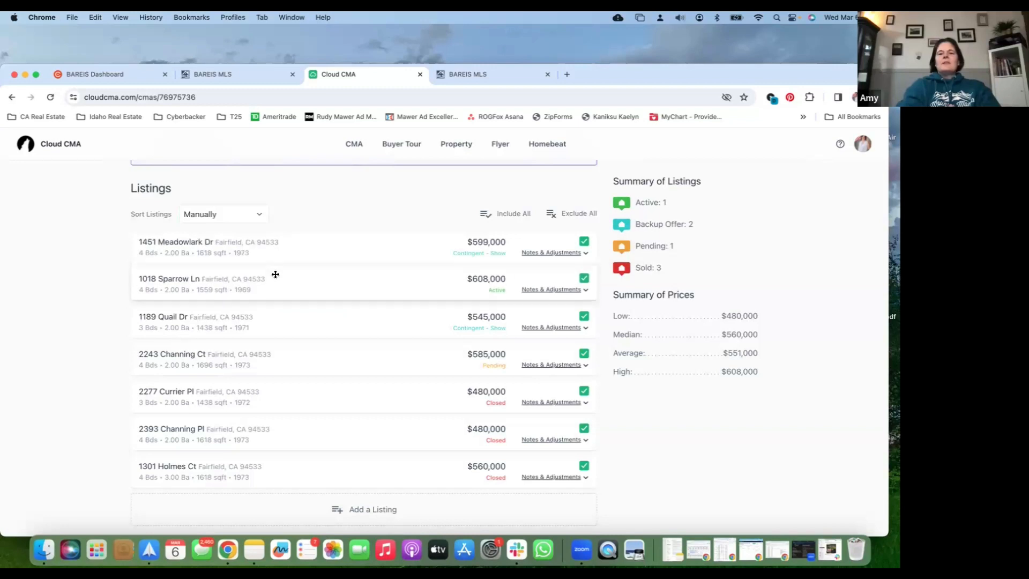
Sort the listings by DOM, in the direction that puts the active $608,000 listing last
click(254, 214)
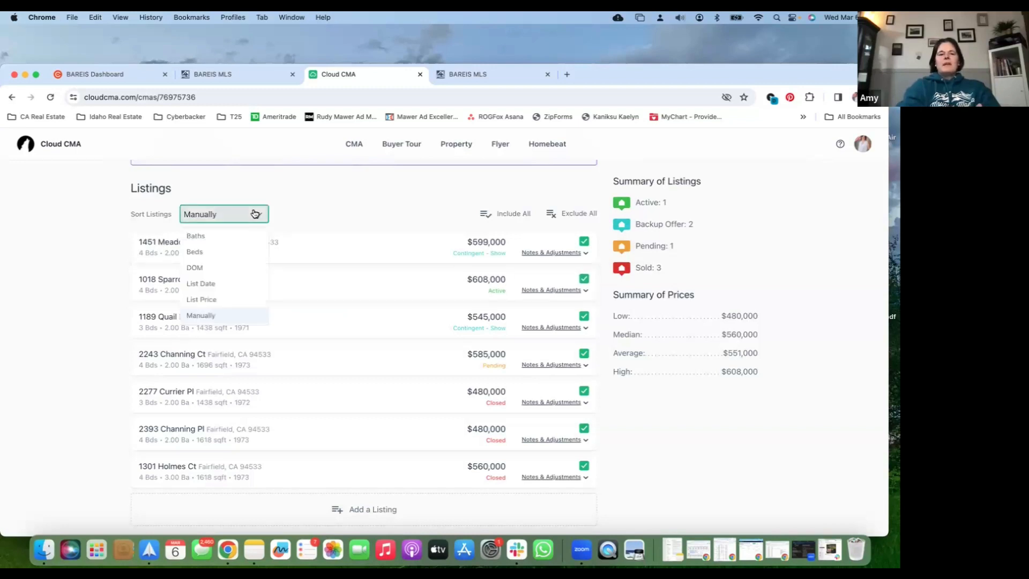
click(227, 268)
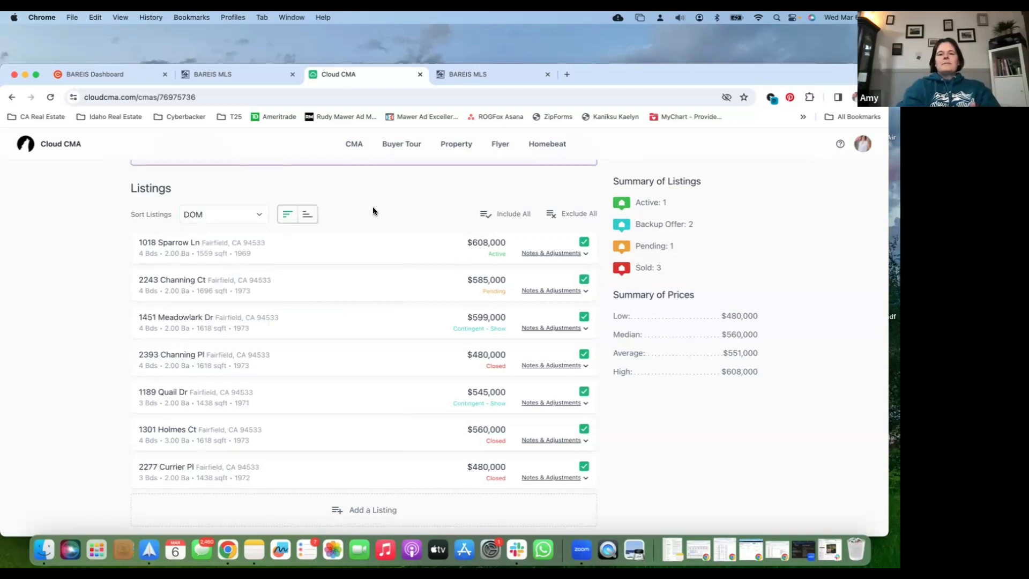
click(303, 214)
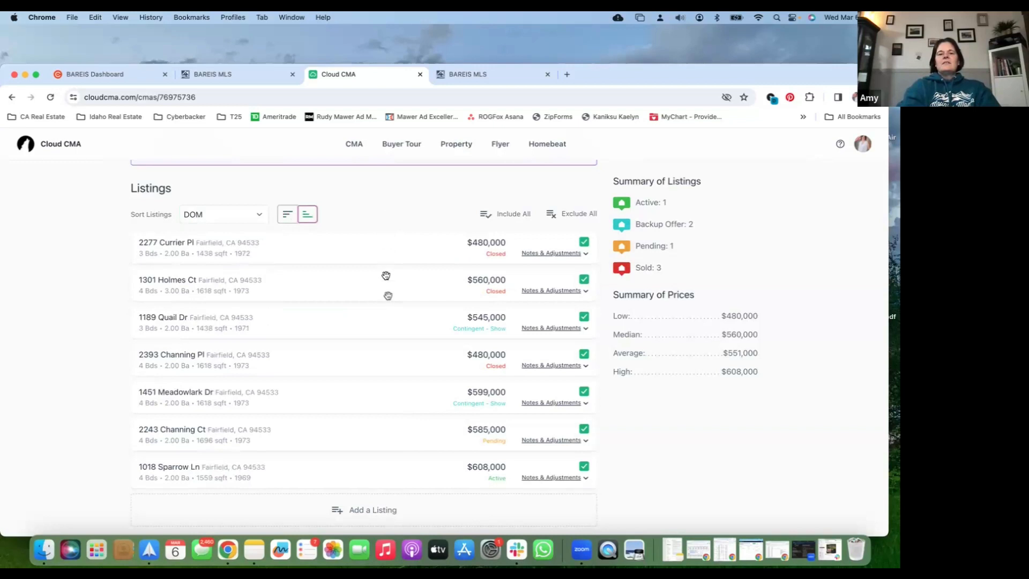
click(288, 214)
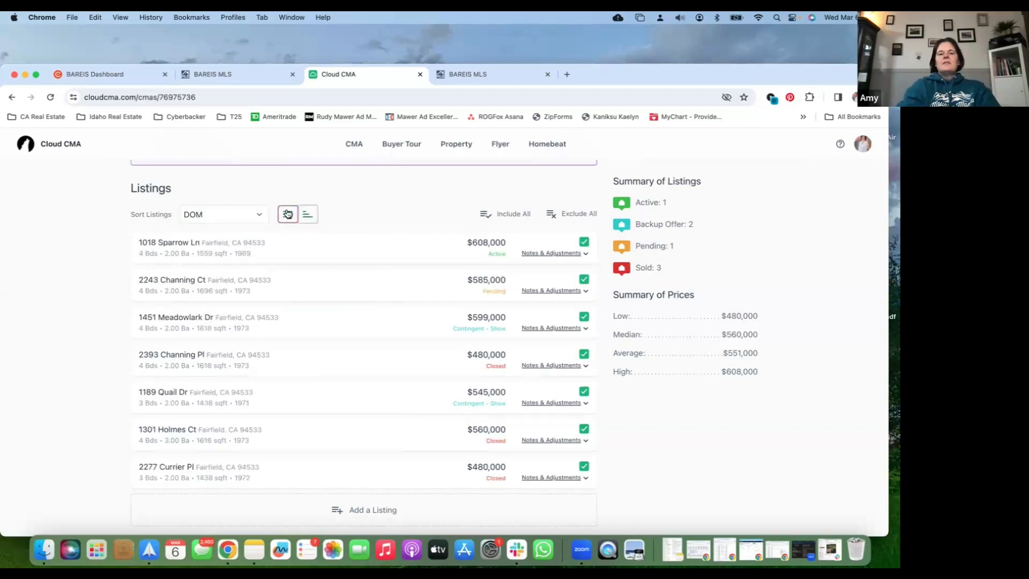
click(307, 214)
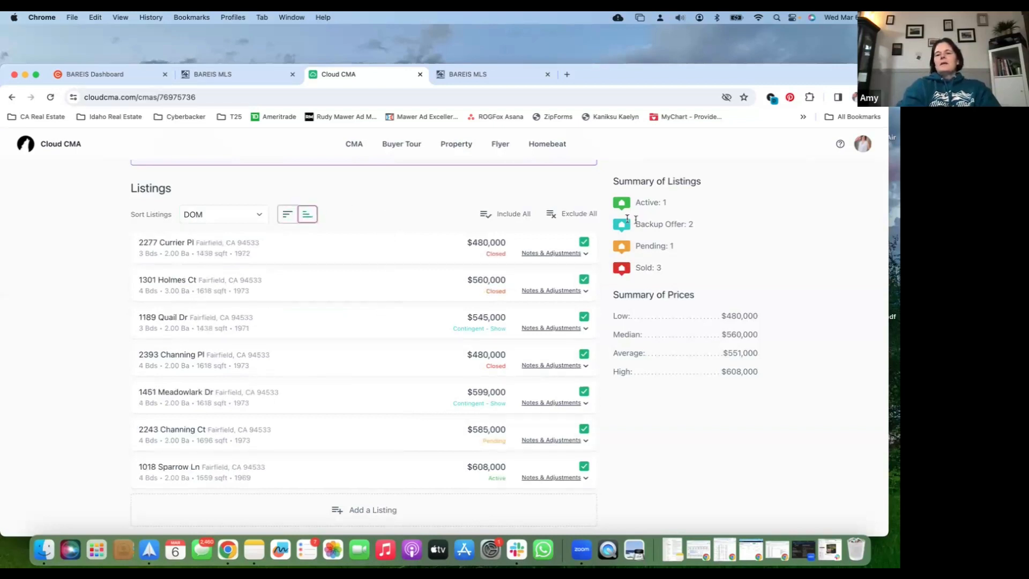
Proceed from organizing the listings to customizing the CMA report
scroll(636, 219, up, 5)
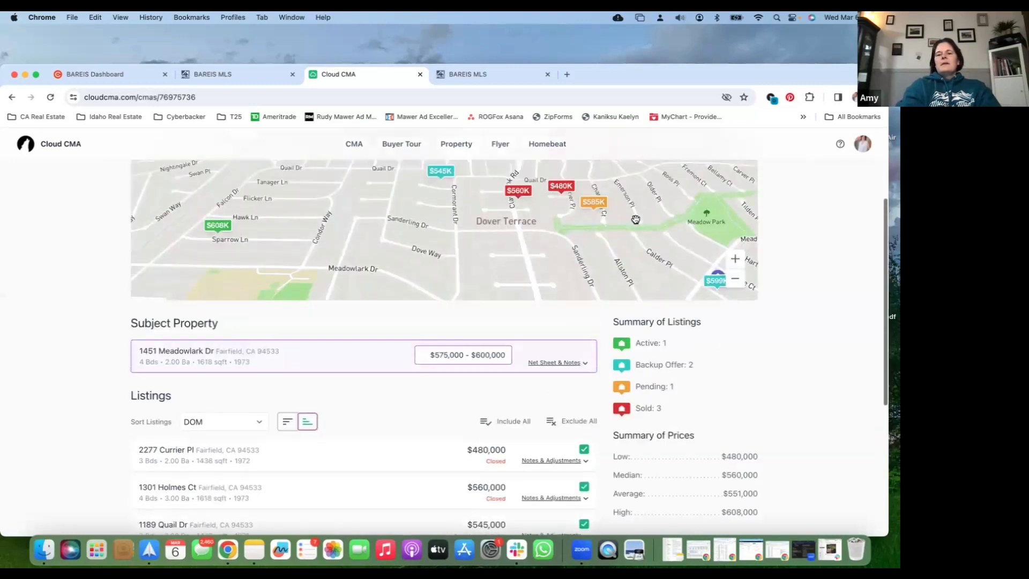
scroll(636, 219, up, 3)
click(699, 221)
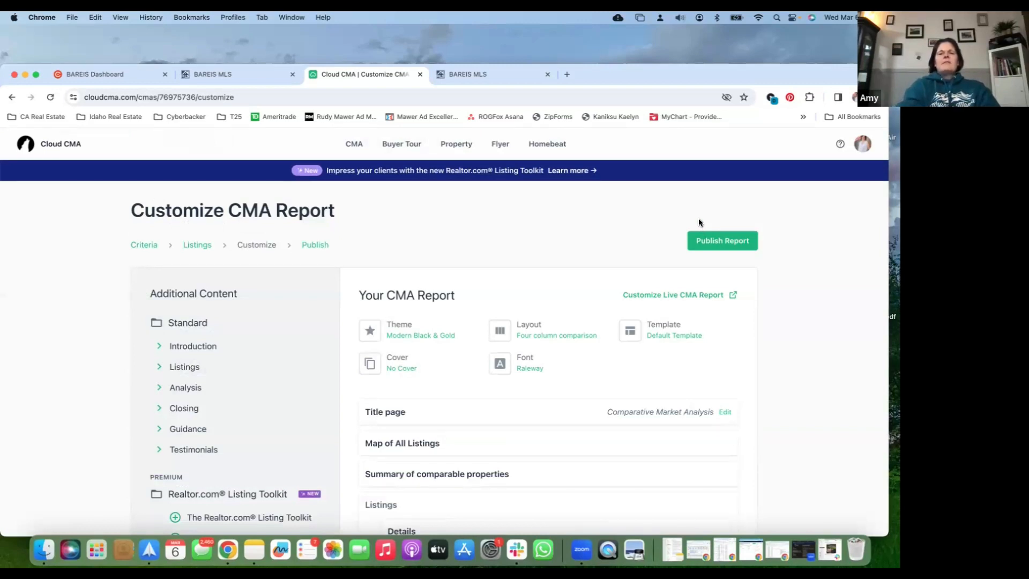
Add the "What is a CMA?" page from the standard Introduction content to the report, directly after the title page
scroll(599, 277, down, 1)
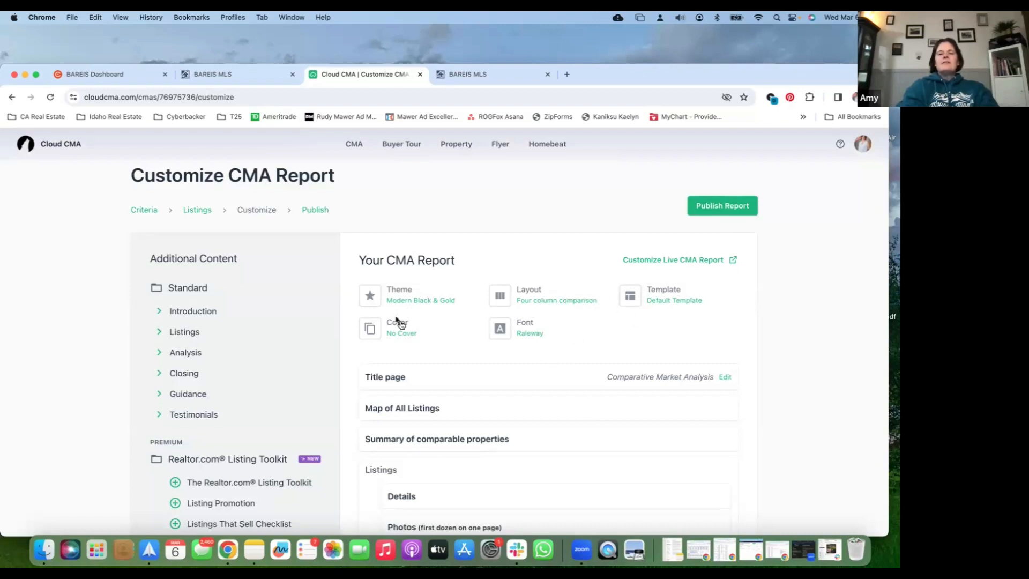
scroll(440, 330, down, 1)
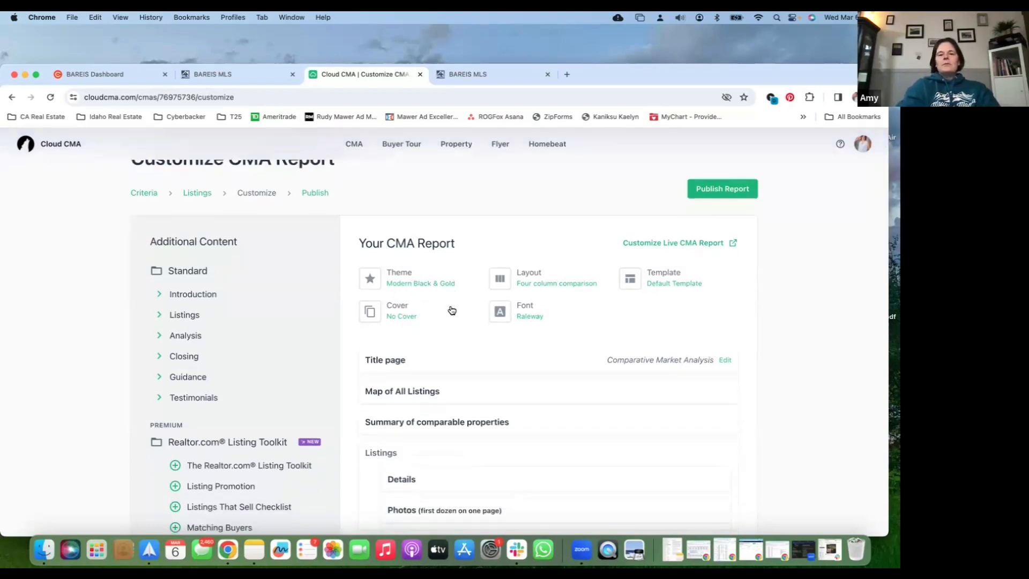
scroll(456, 299, down, 4)
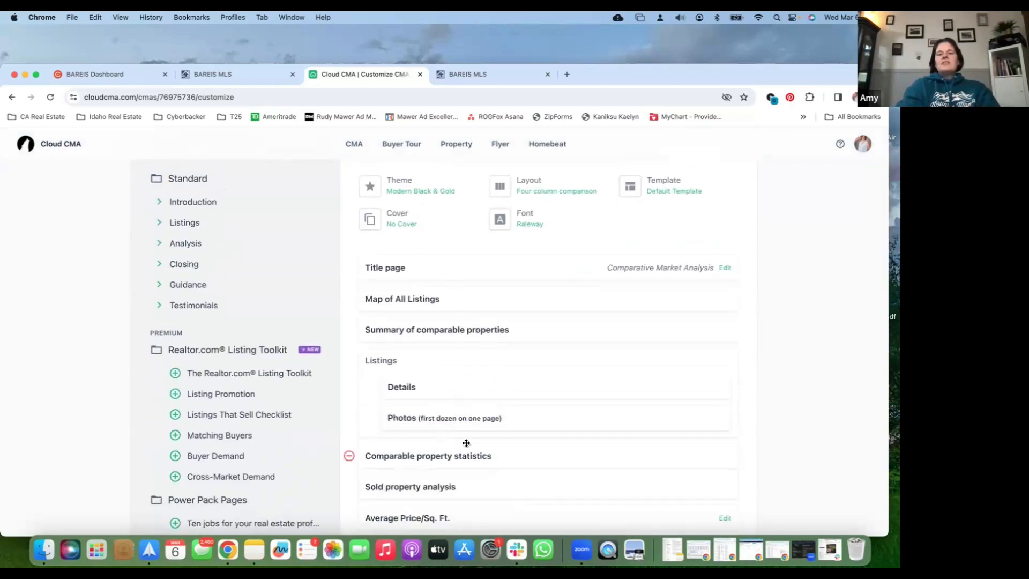
scroll(460, 488, down, 5)
scroll(459, 506, up, 3)
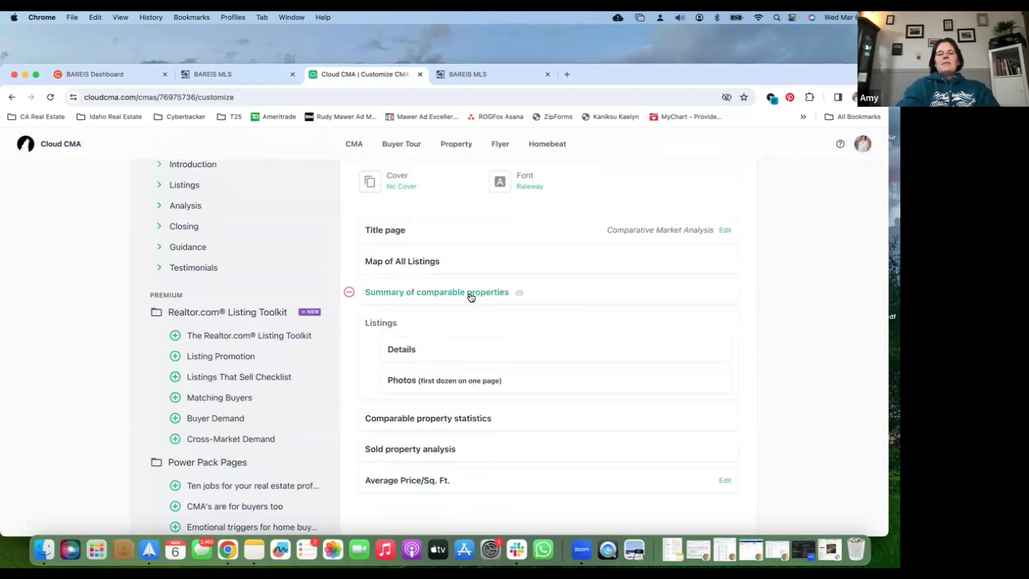
scroll(468, 294, up, 3)
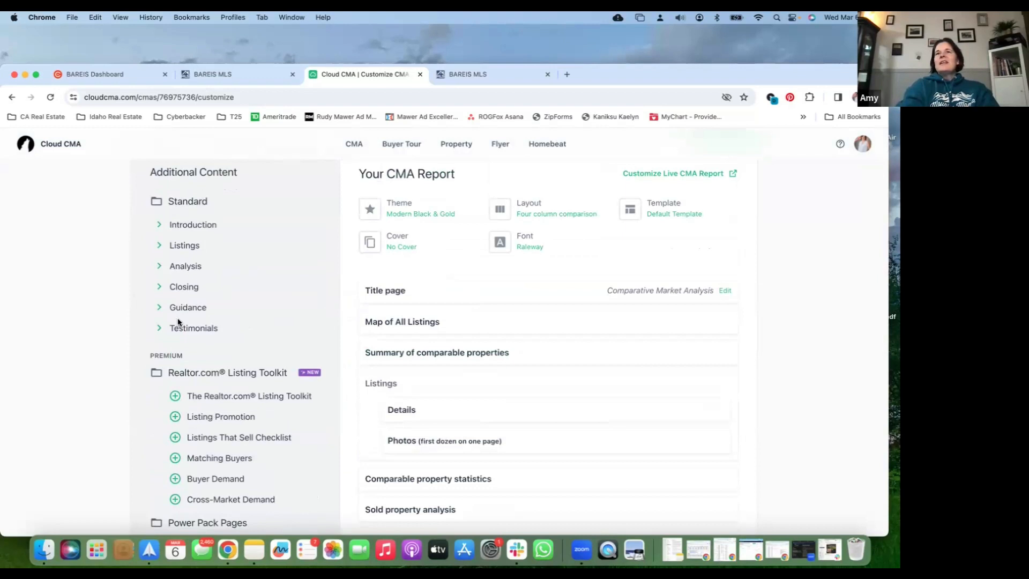
click(160, 225)
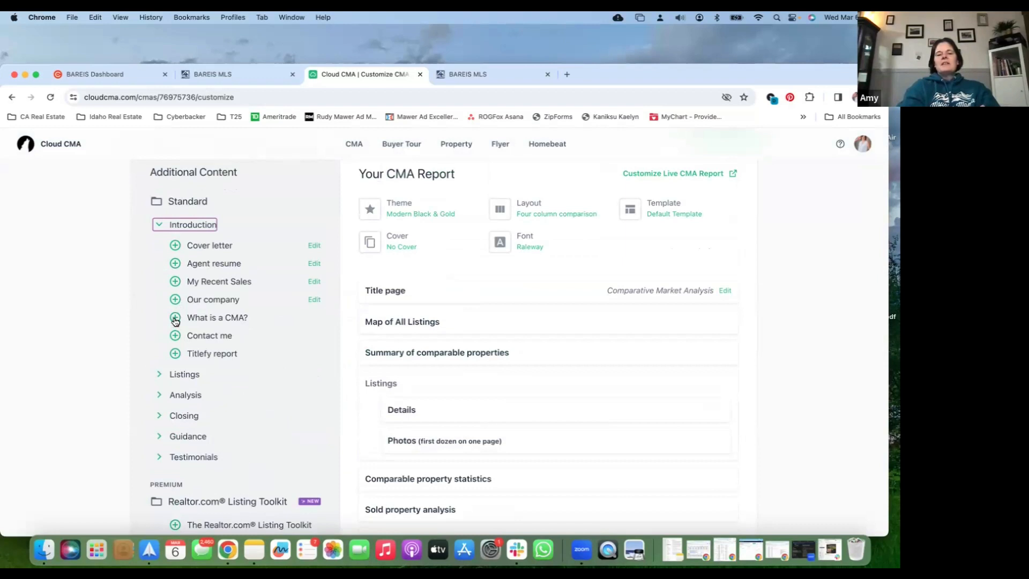
drag(175, 320, 423, 303)
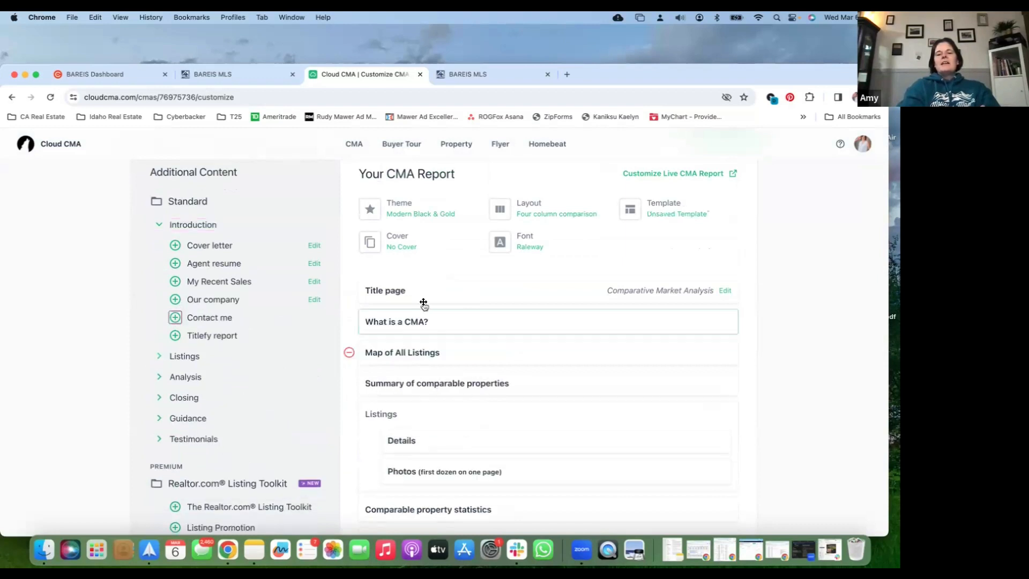
Preview the Listings Chapter page from the standard Listings content, then close the preview without adding the page to the report
click(160, 356)
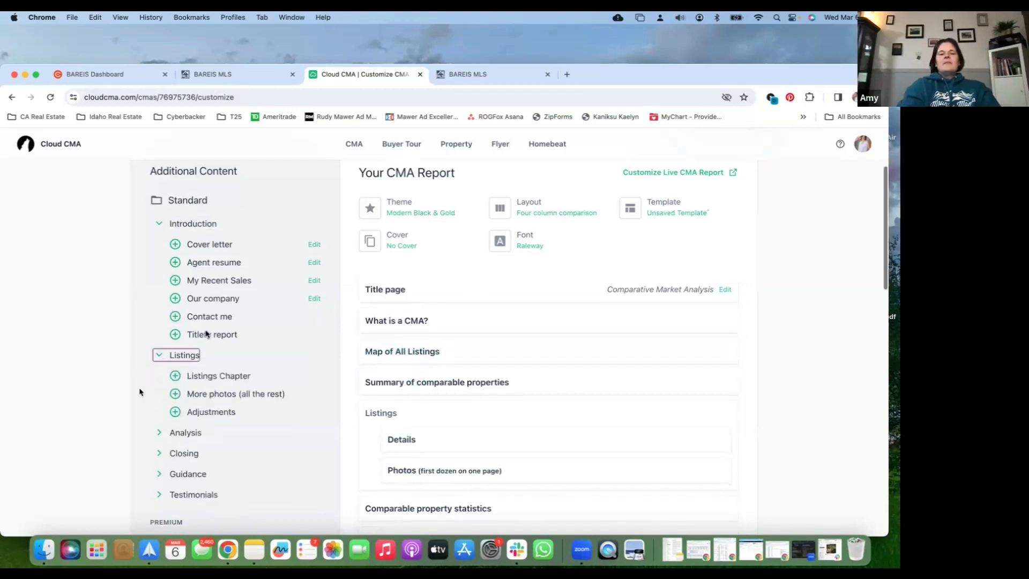
scroll(214, 310, down, 3)
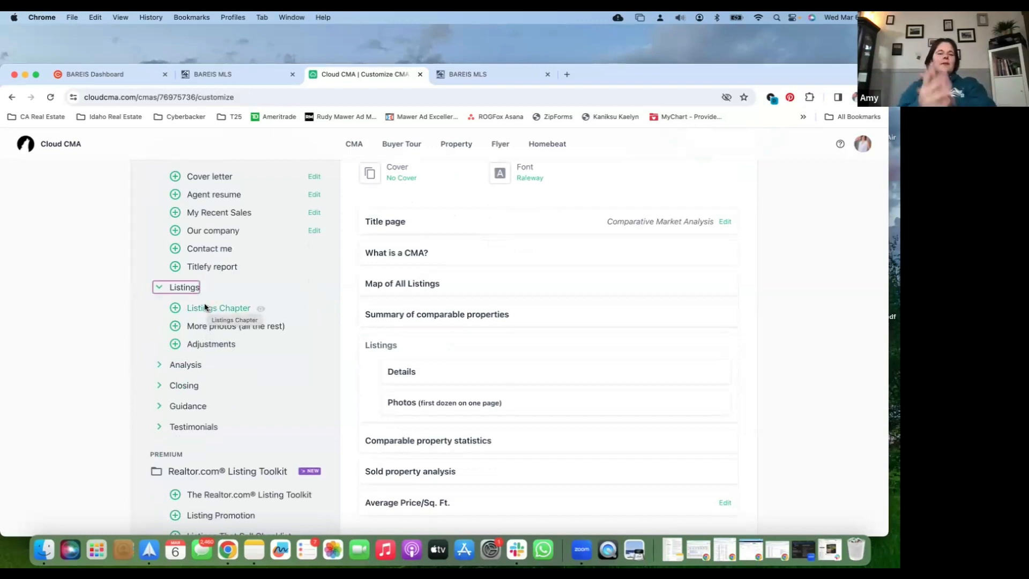
click(264, 311)
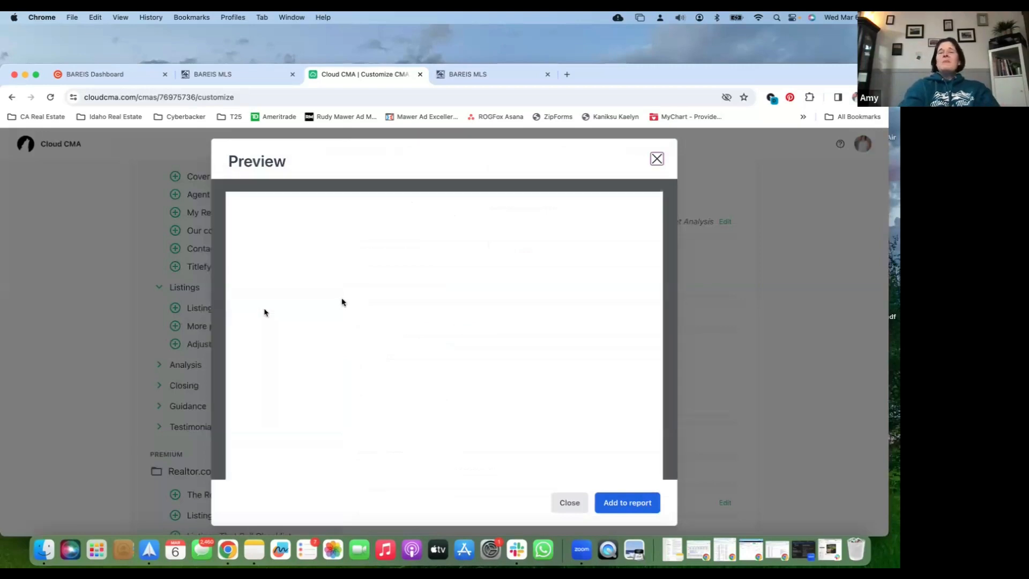
scroll(342, 301, down, 3)
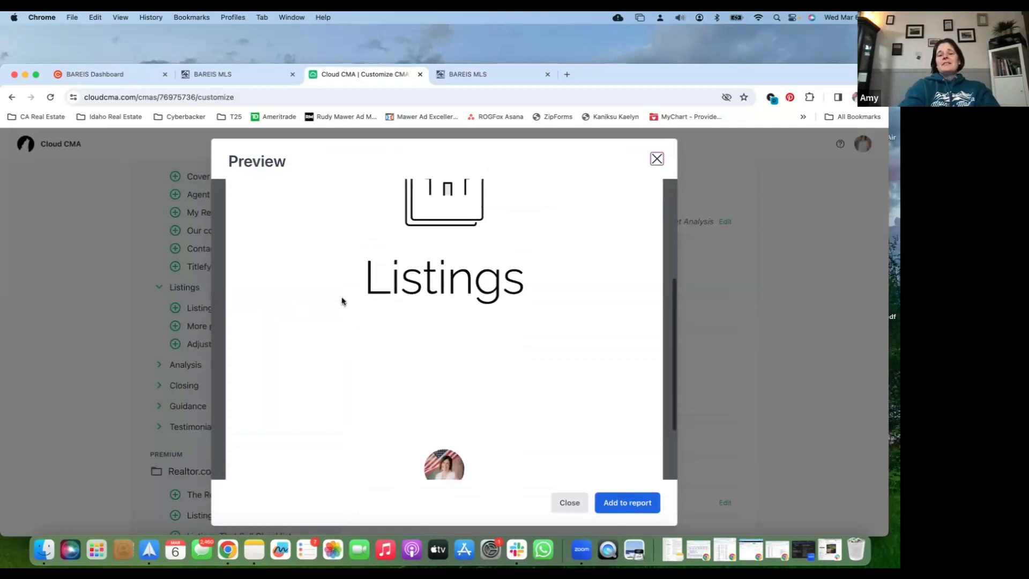
scroll(342, 299, up, 2)
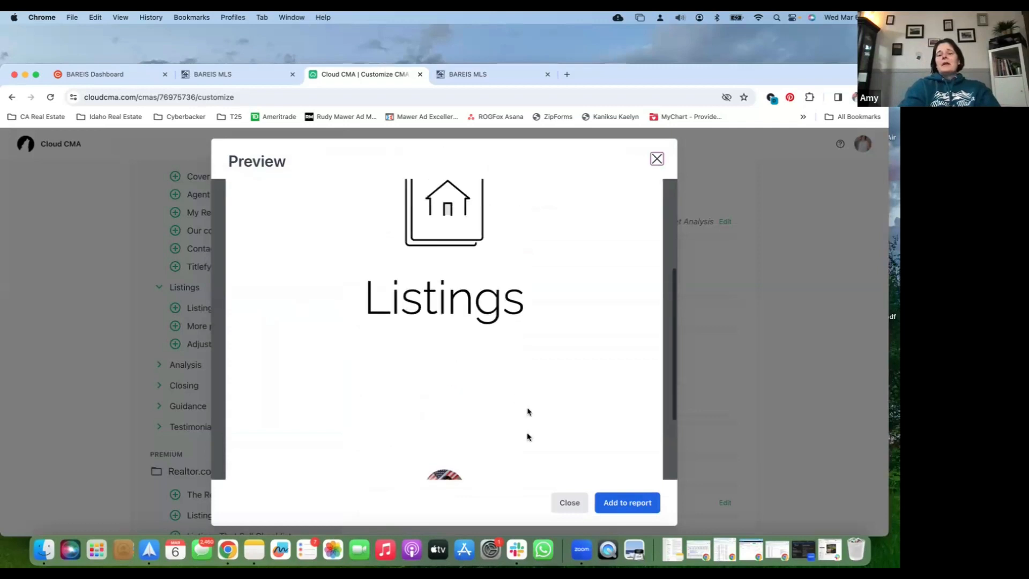
click(565, 502)
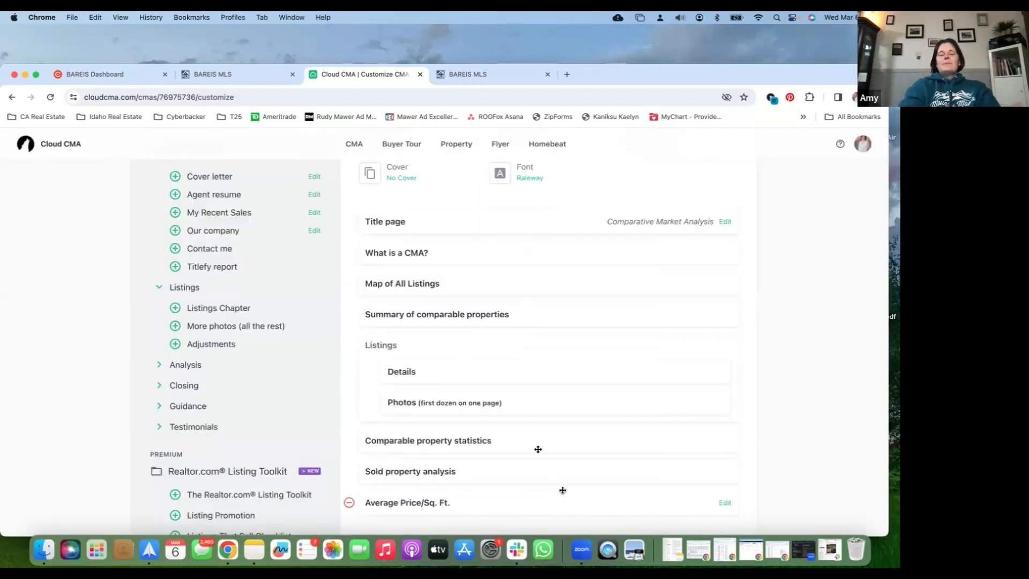
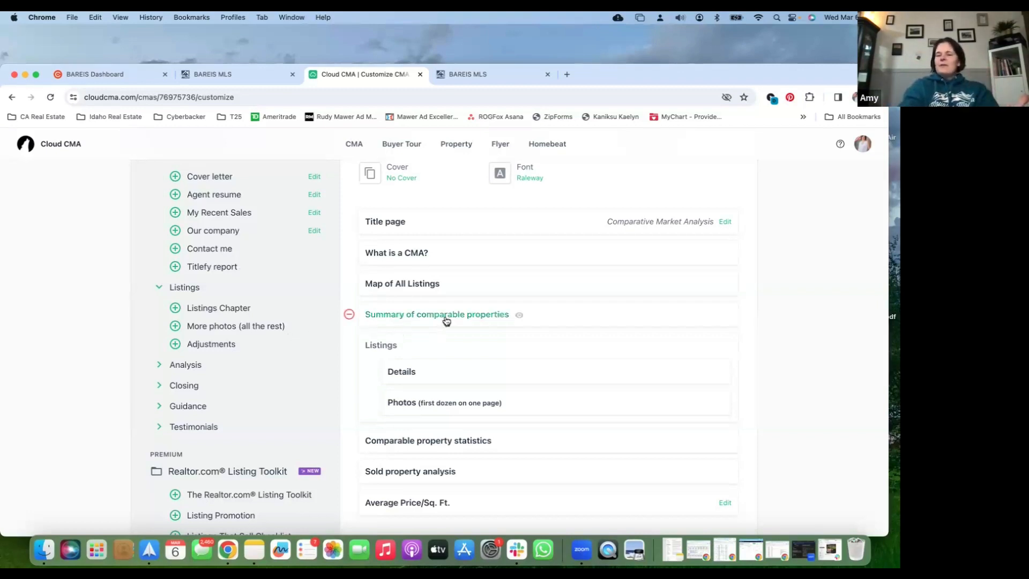
Add the "Online valuation analysis" page from the standard Analysis content to the report
scroll(446, 320, down, 1)
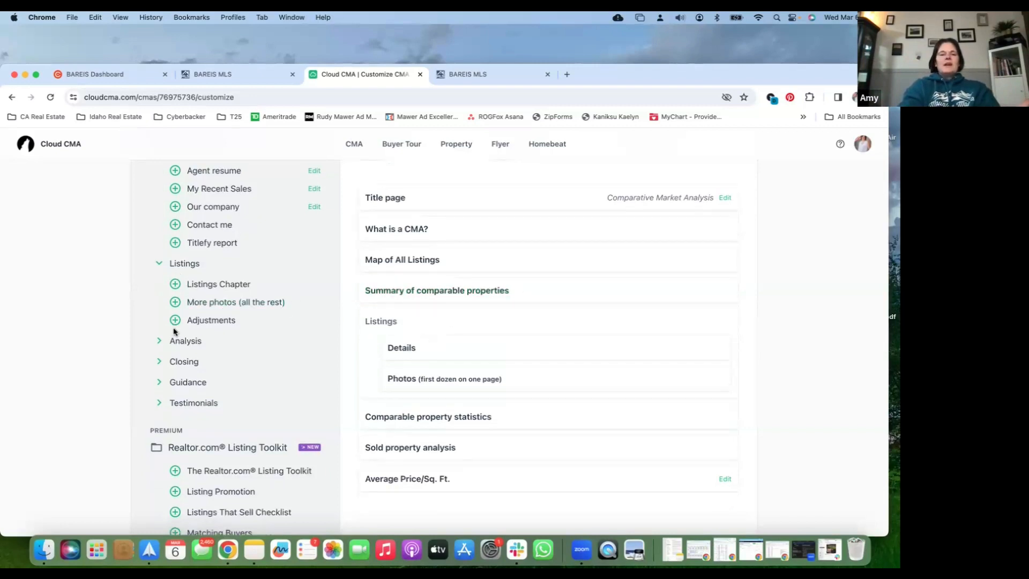
click(159, 341)
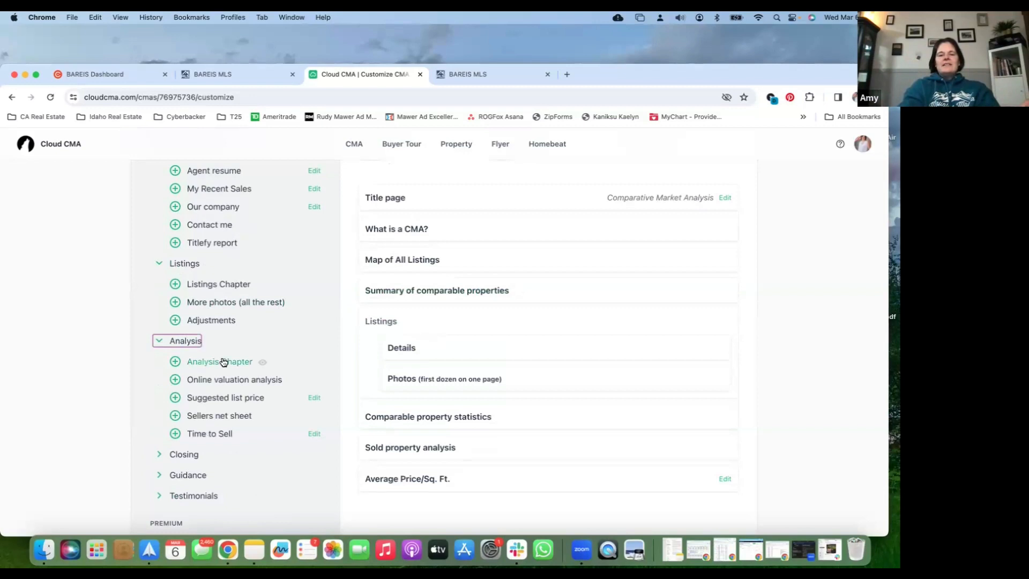
scroll(223, 362, down, 2)
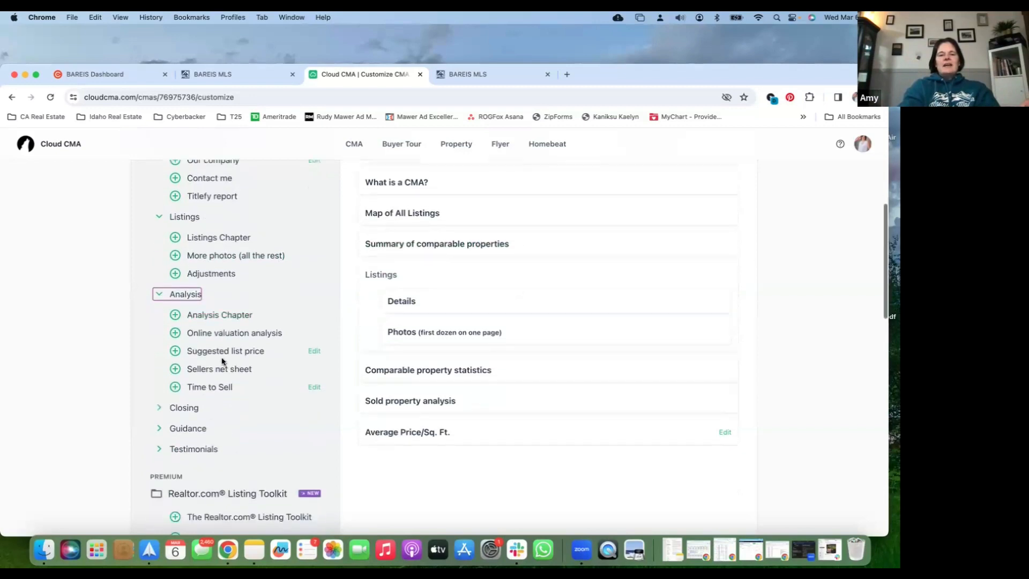
click(175, 333)
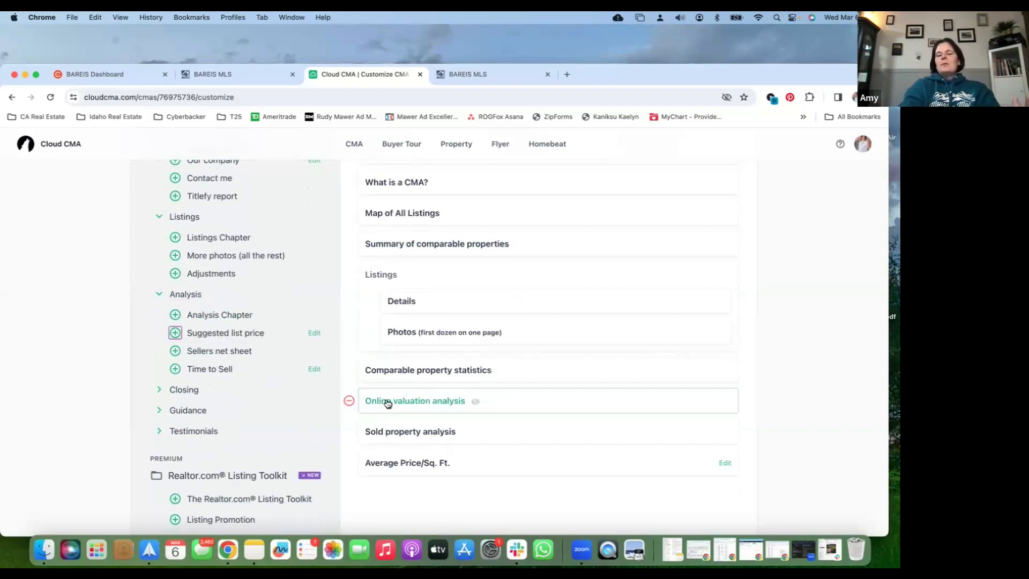
Browse the pages offered in the standard Guidance content and remove the "What is a CMA?" page from the report
click(161, 410)
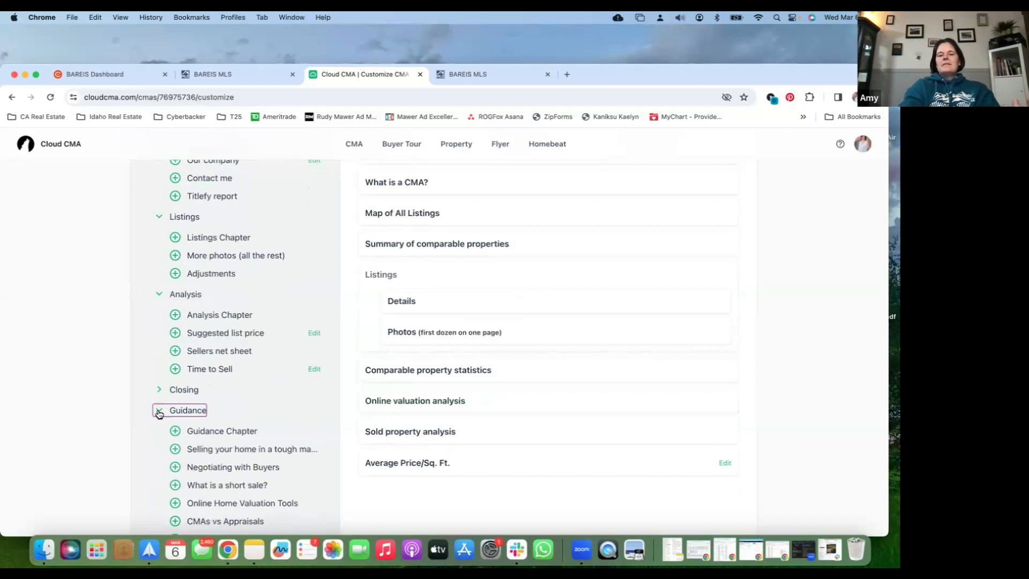
scroll(158, 413, down, 3)
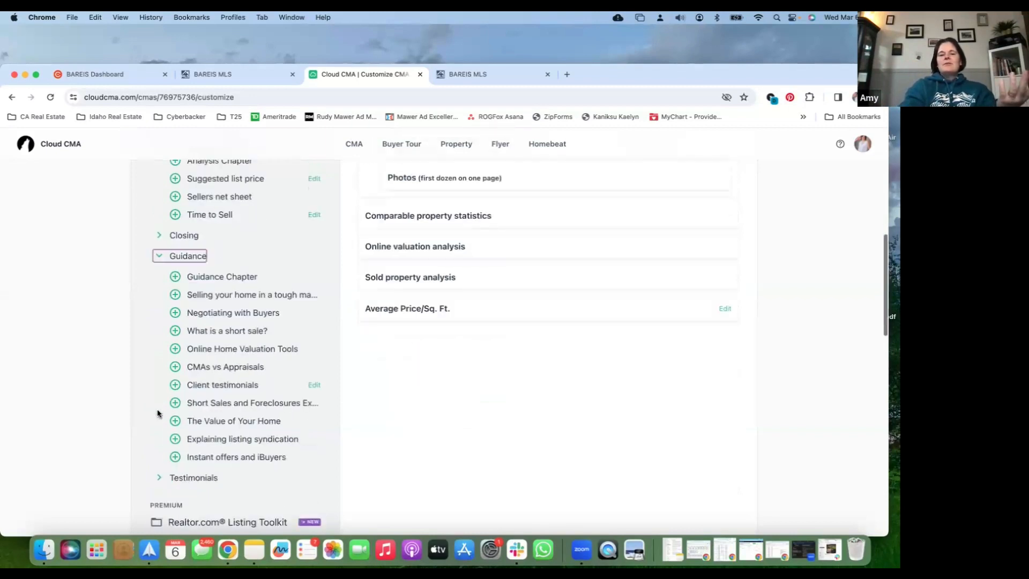
scroll(375, 423, up, 5)
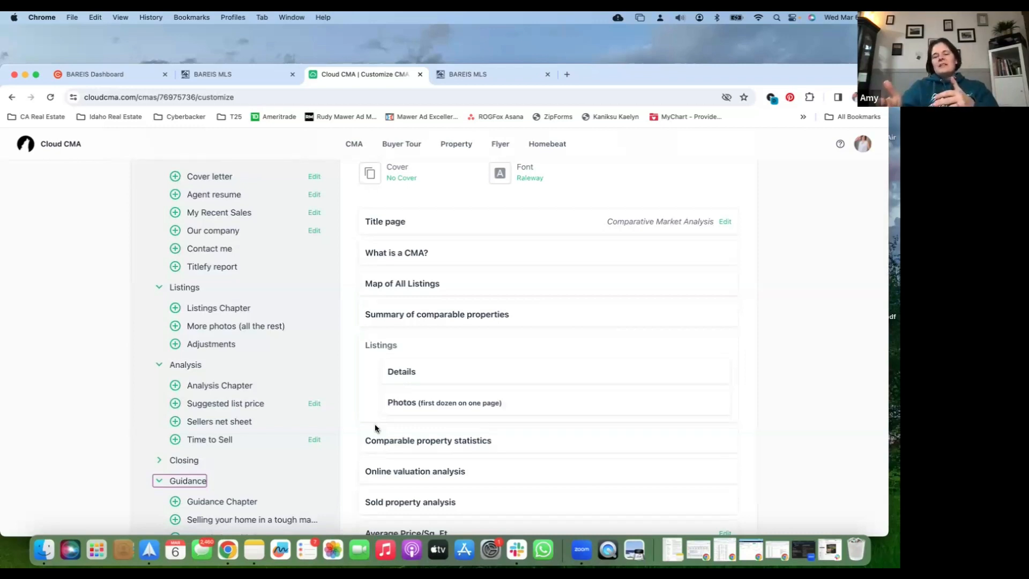
mouse_move(397, 368)
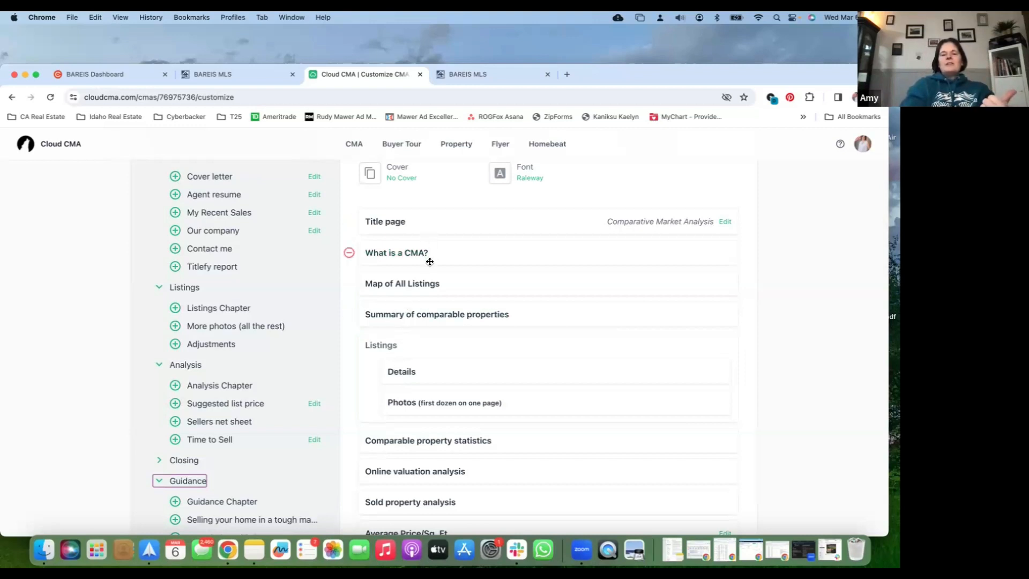
click(349, 252)
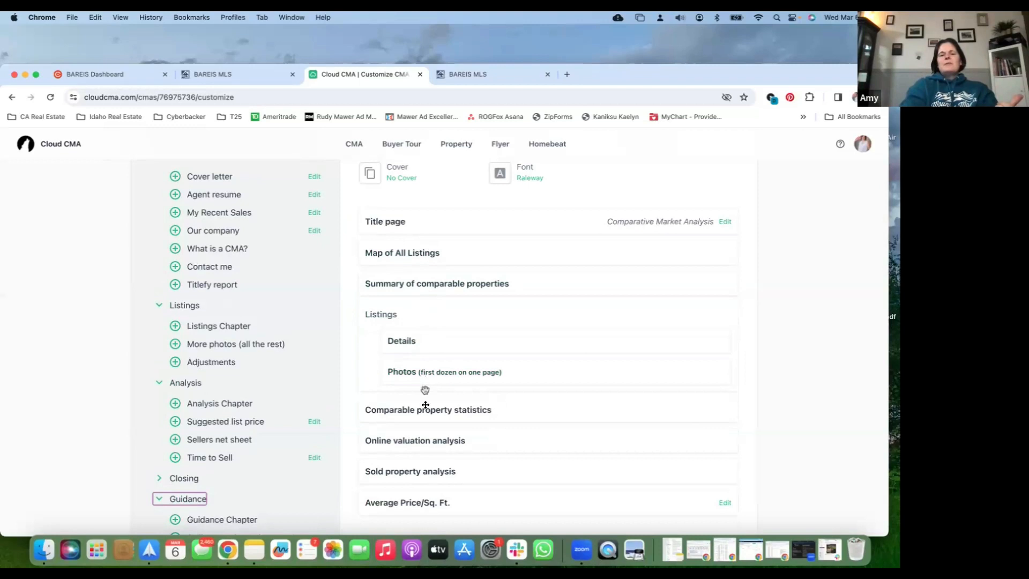
Review the report's page list and preview the Modern Black & Gold theme, closing the theme options without choosing another
scroll(427, 416, down, 1)
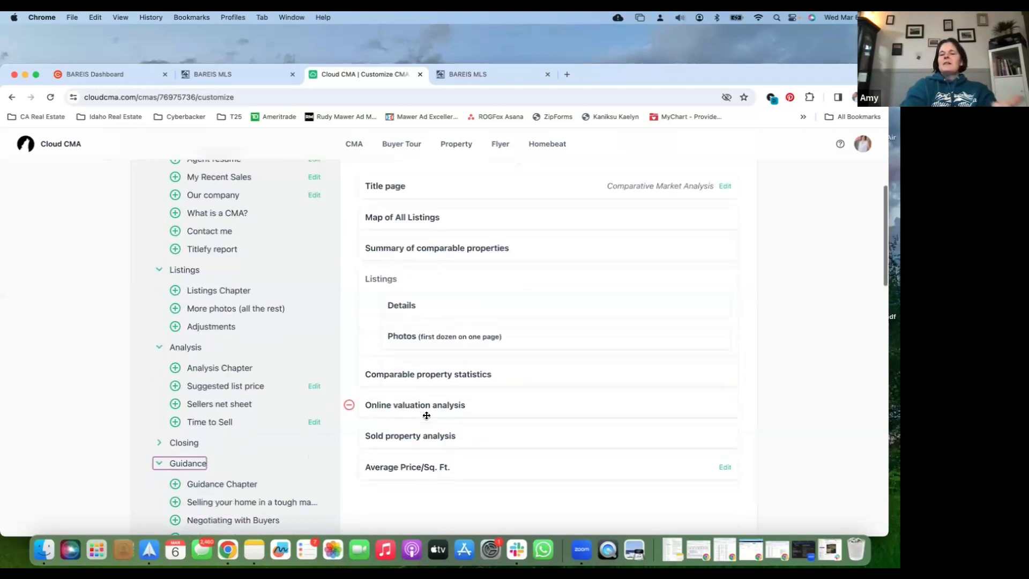
scroll(430, 394, down, 1)
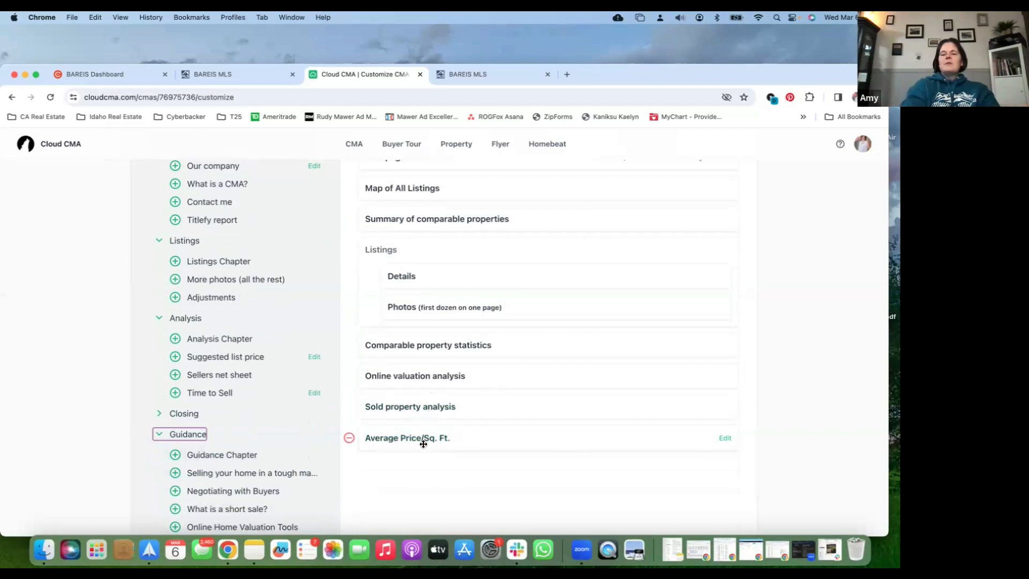
scroll(423, 445, down, 2)
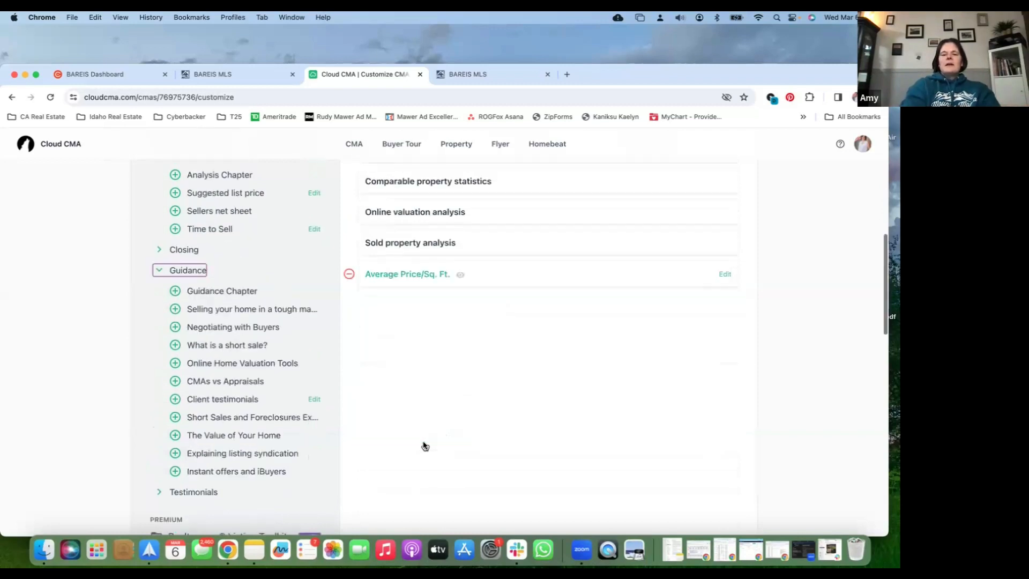
scroll(423, 446, up, 10)
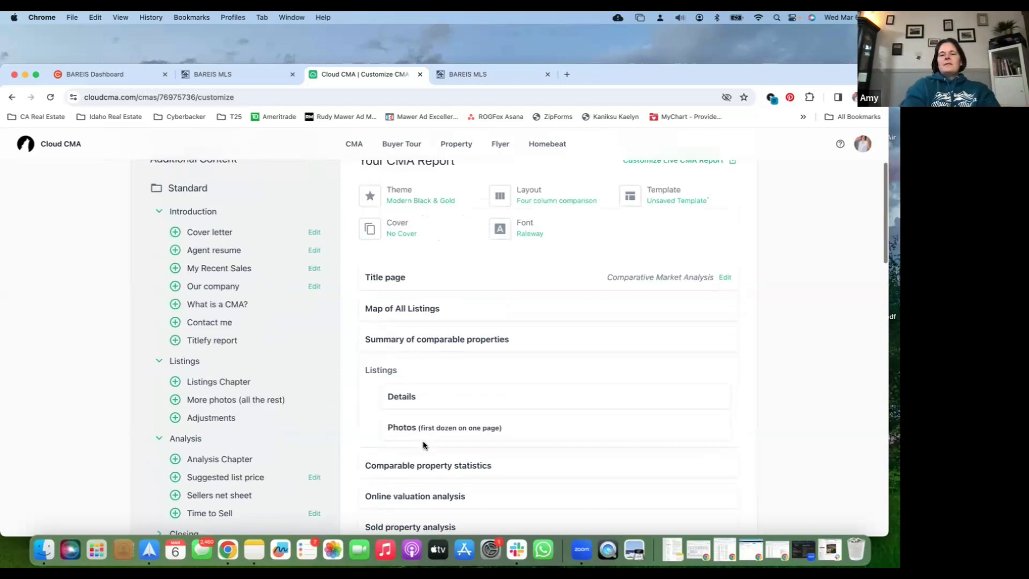
click(421, 334)
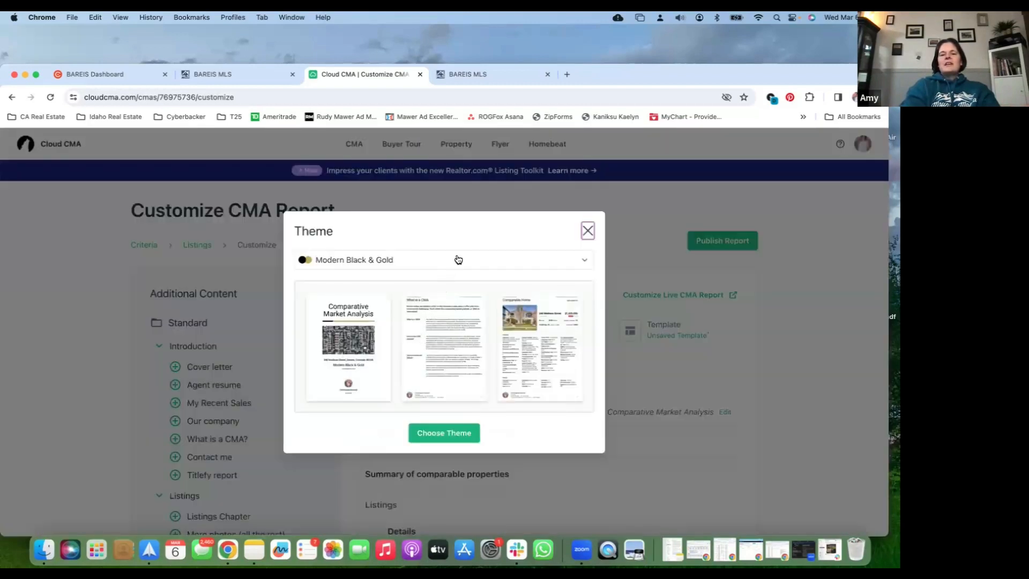
click(588, 232)
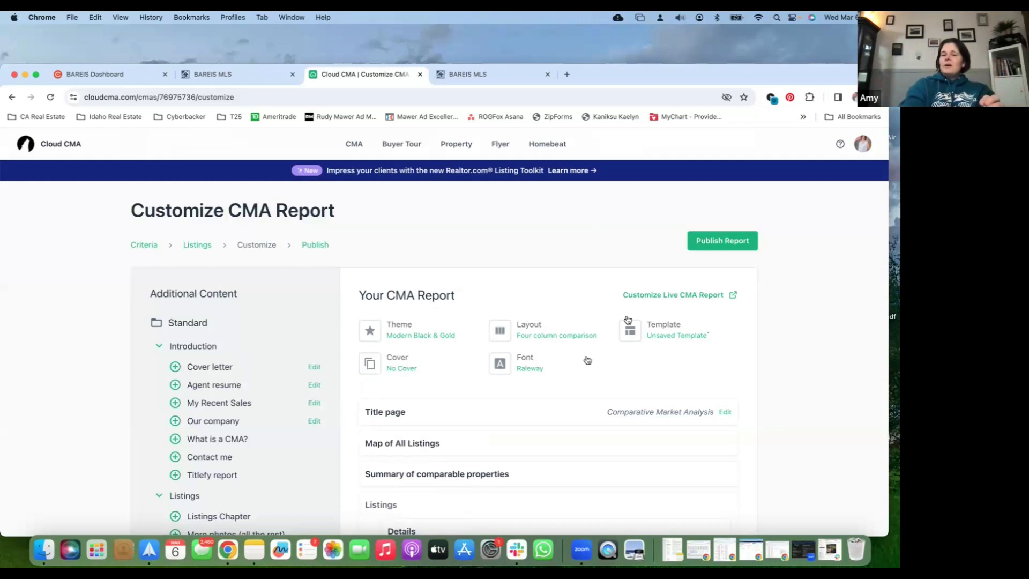
Publish the customized CMA report and open its PDF version
click(721, 242)
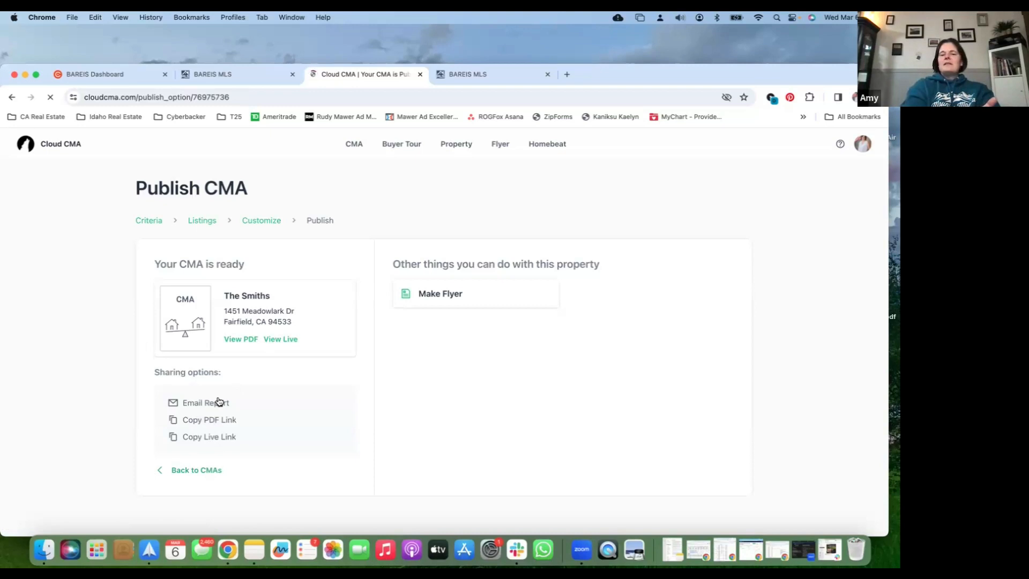
click(248, 339)
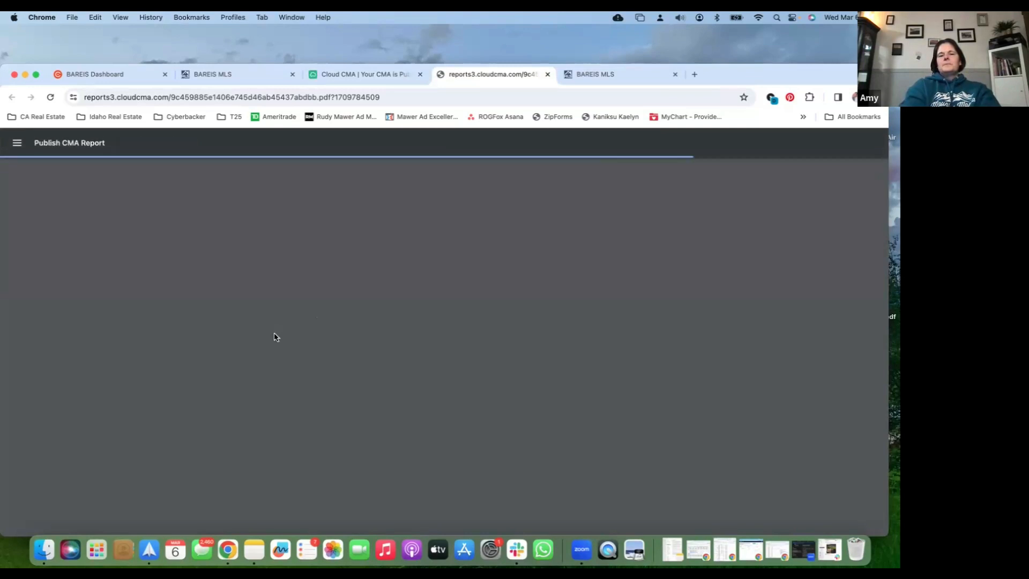
scroll(274, 337, down, 5)
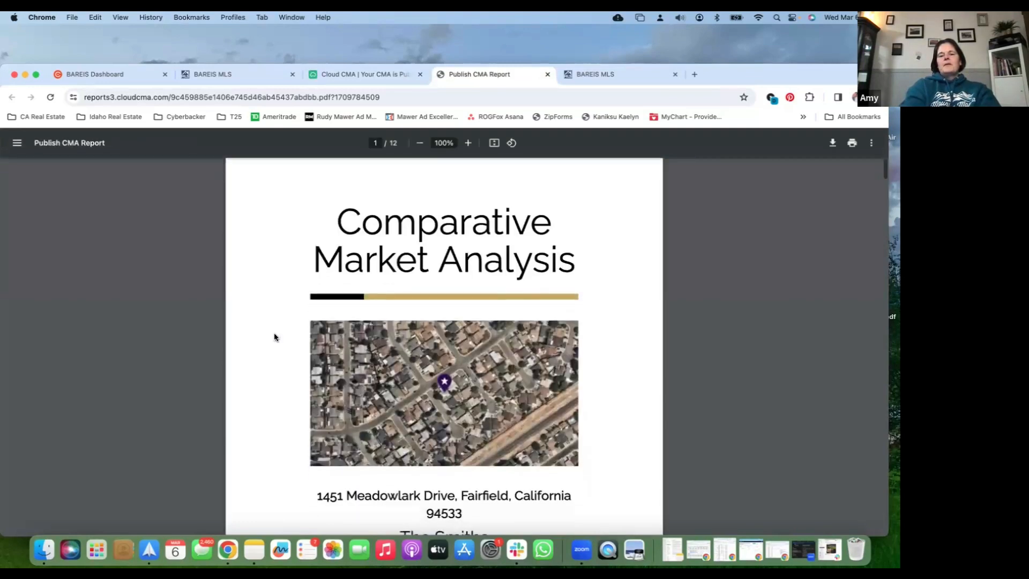
Review the PDF's title page, the map of comparable listings with its table, and the summary of comparable properties by status
scroll(275, 336, down, 4)
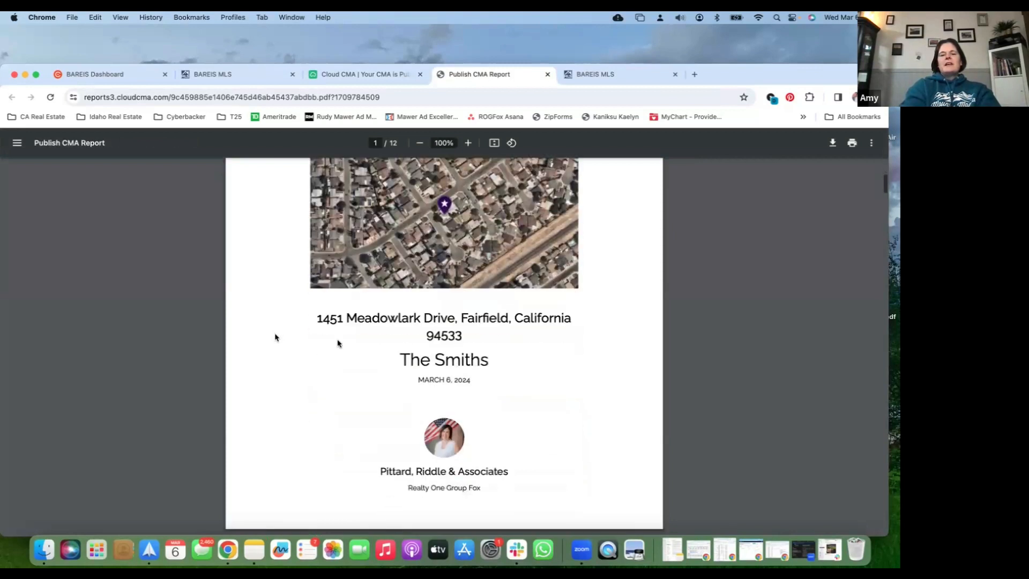
scroll(377, 406, down, 2)
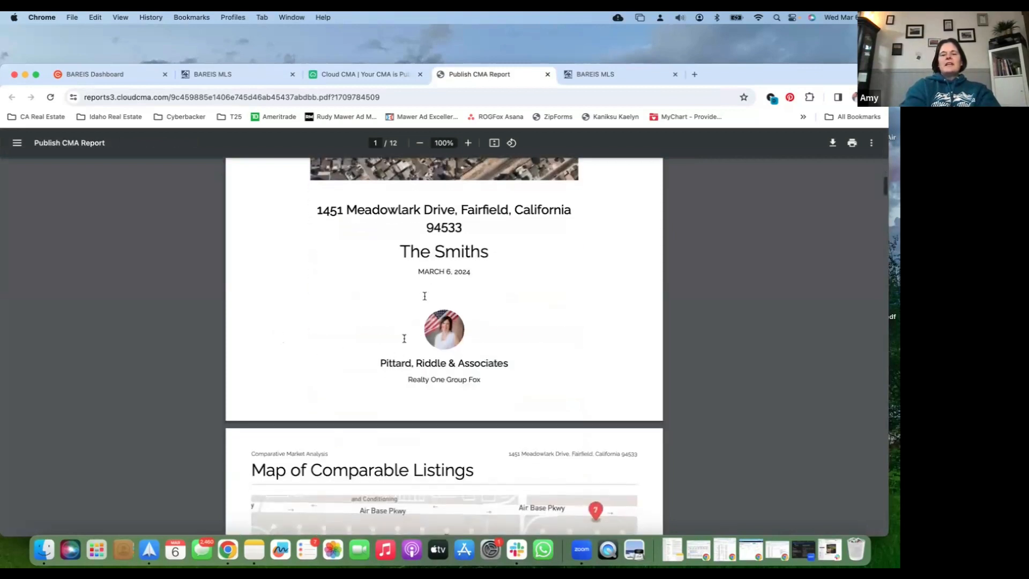
scroll(377, 407, down, 6)
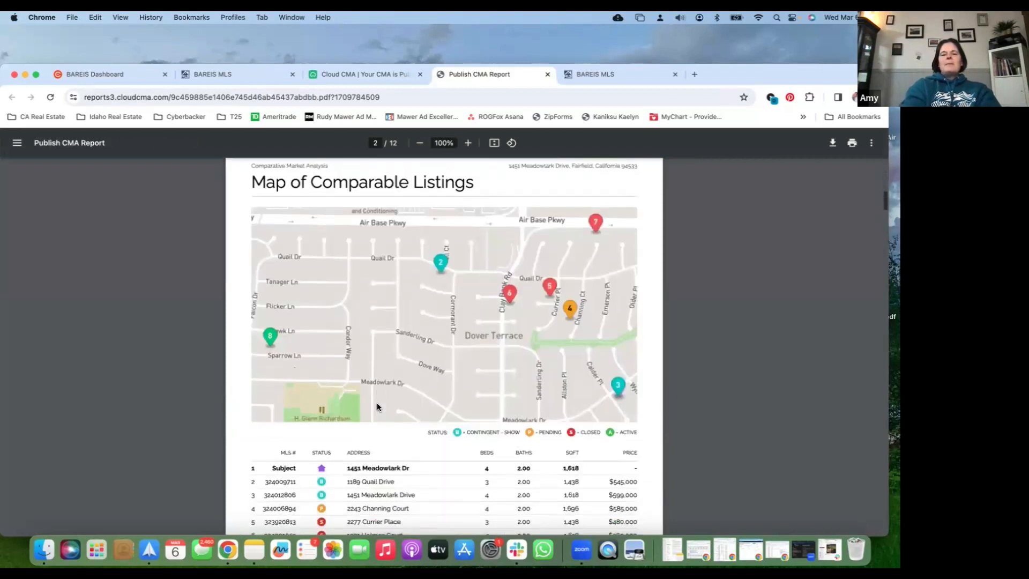
scroll(377, 406, down, 2)
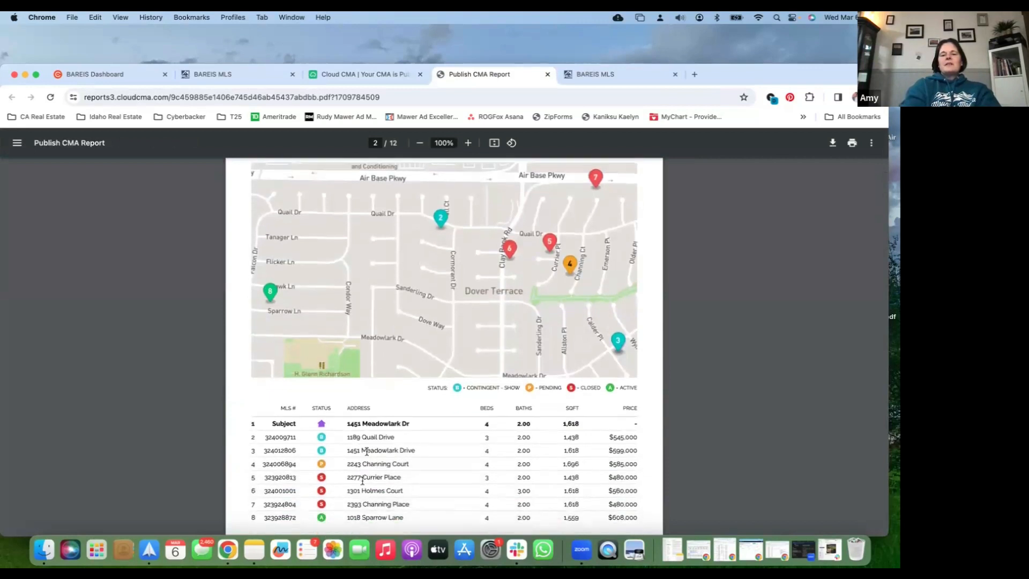
scroll(364, 502, down, 10)
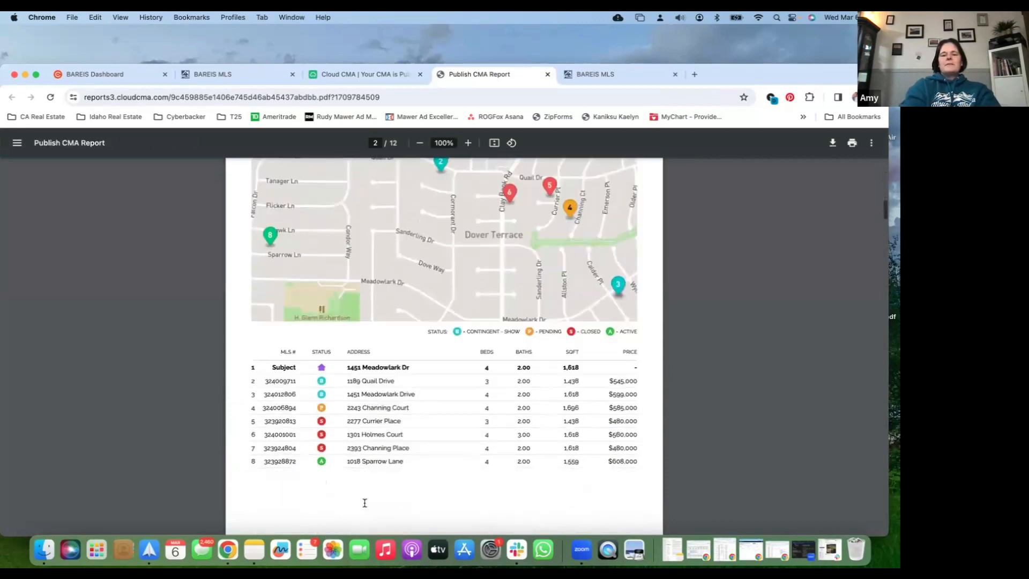
scroll(364, 503, down, 2)
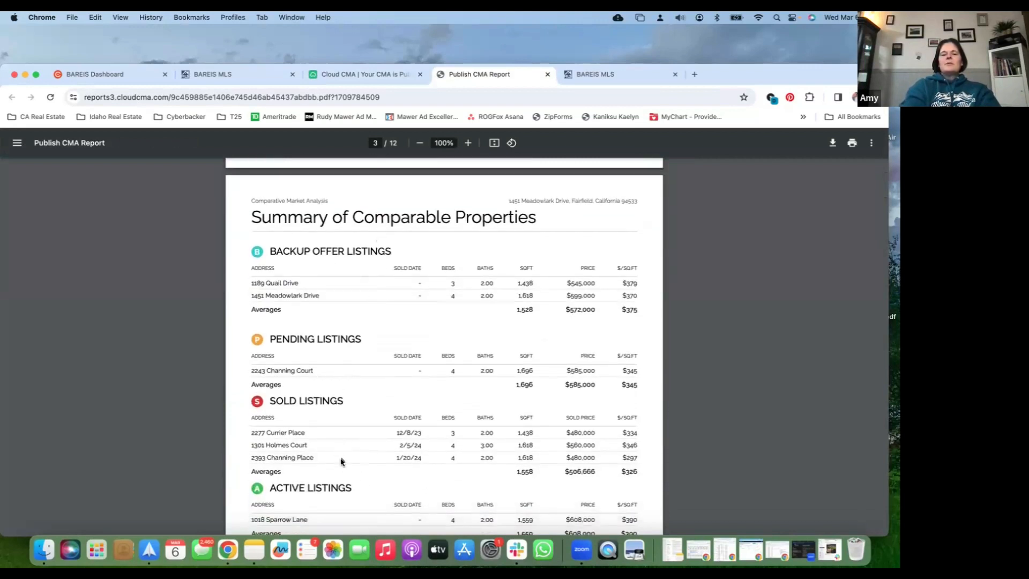
scroll(342, 461, down, 3)
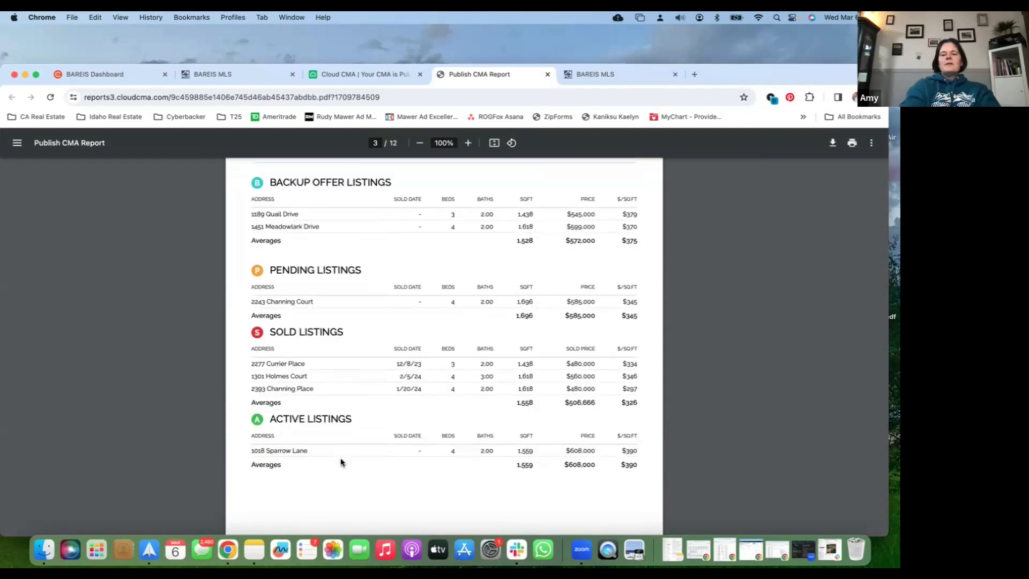
scroll(341, 461, down, 3)
scroll(341, 462, down, 3)
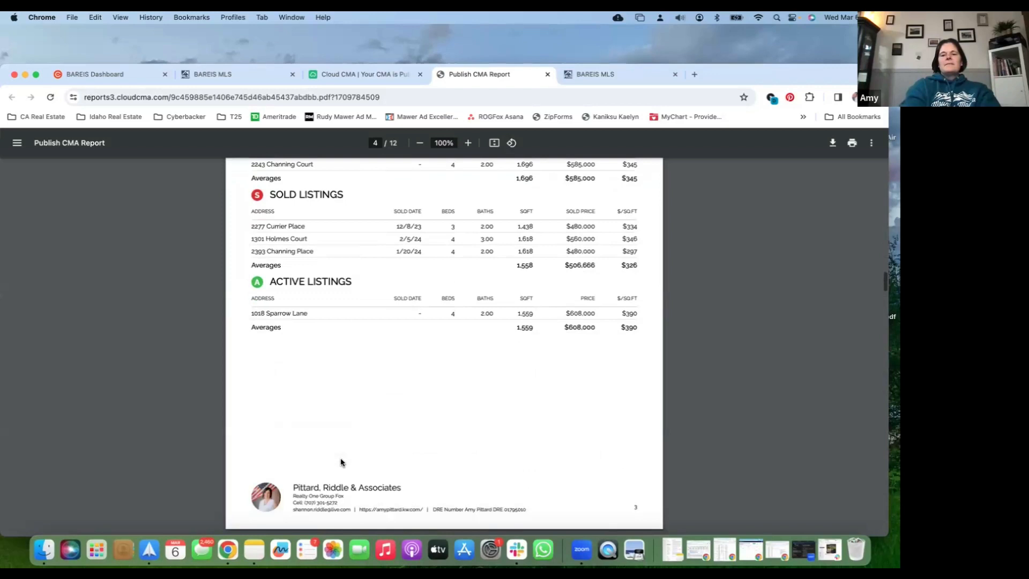
Examine the side-by-side details of the sold comparables and the Comparable Property Statistics for each listing status in the PDF
scroll(341, 462, down, 15)
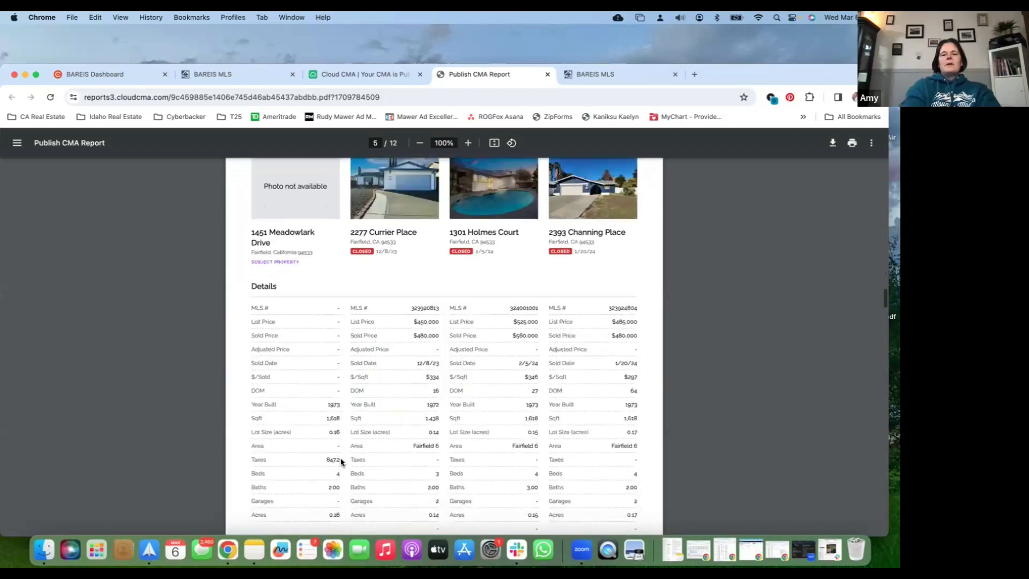
scroll(370, 421, up, 1)
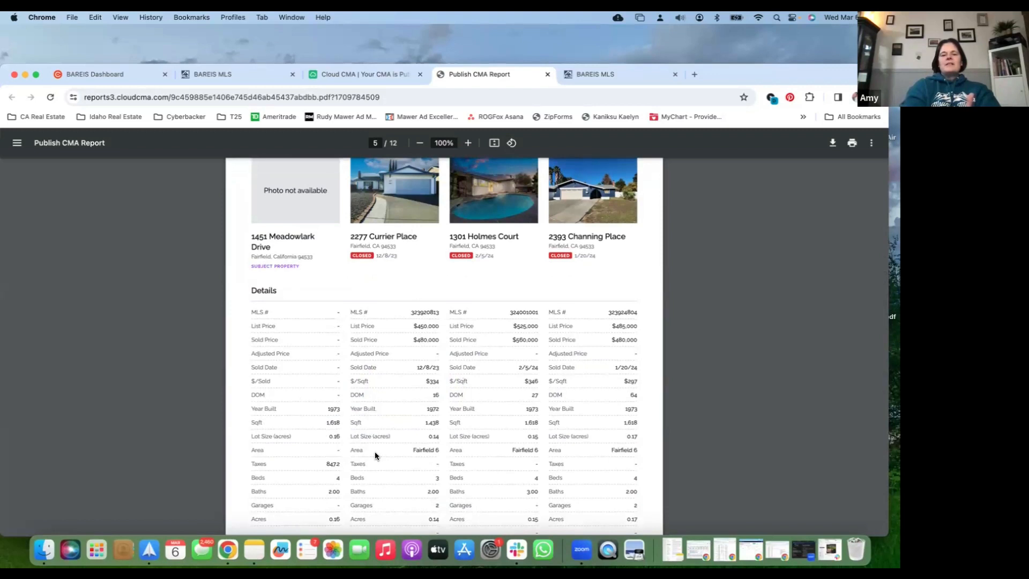
scroll(375, 454, down, 10)
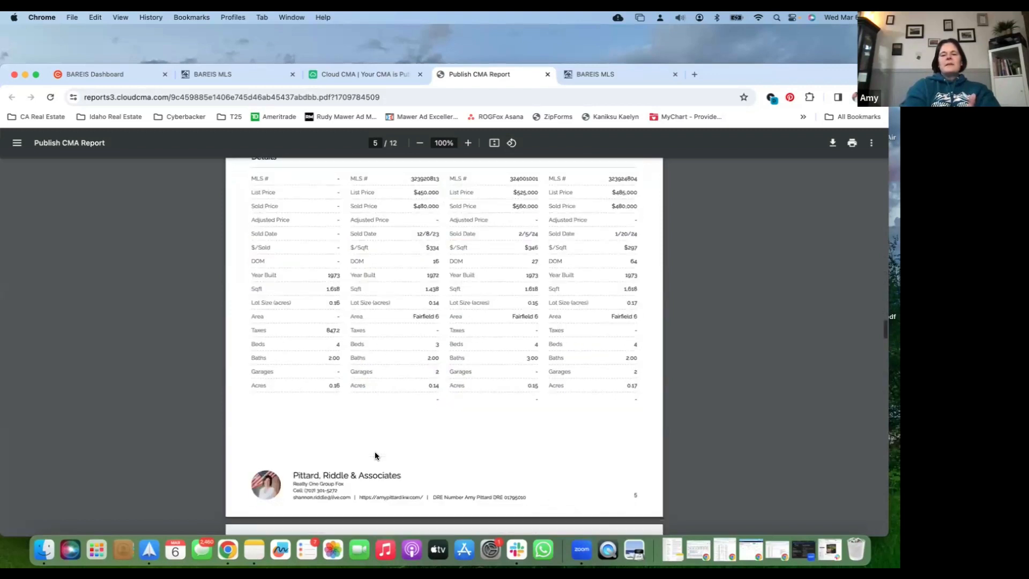
scroll(374, 454, down, 10)
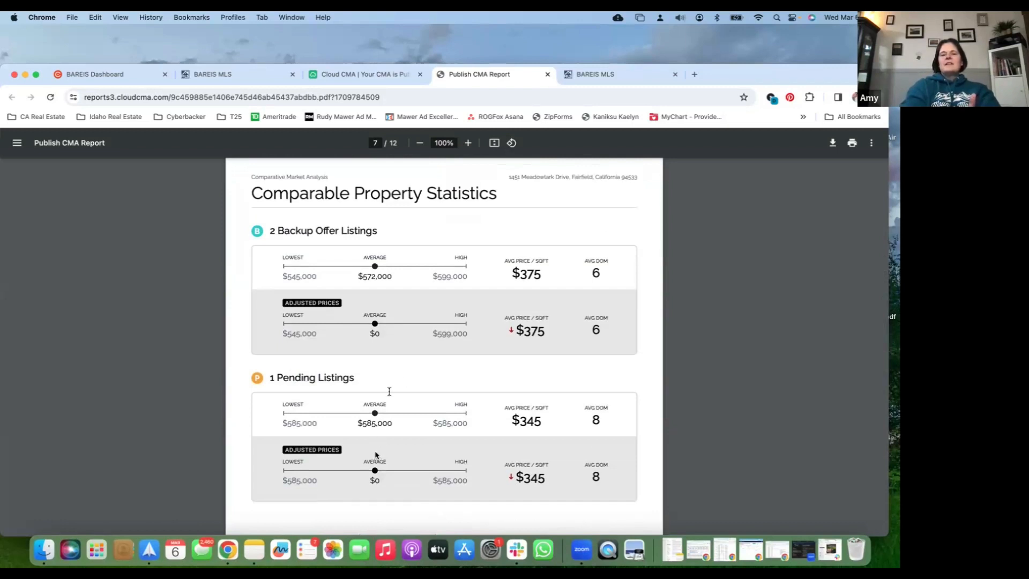
scroll(322, 358, down, 5)
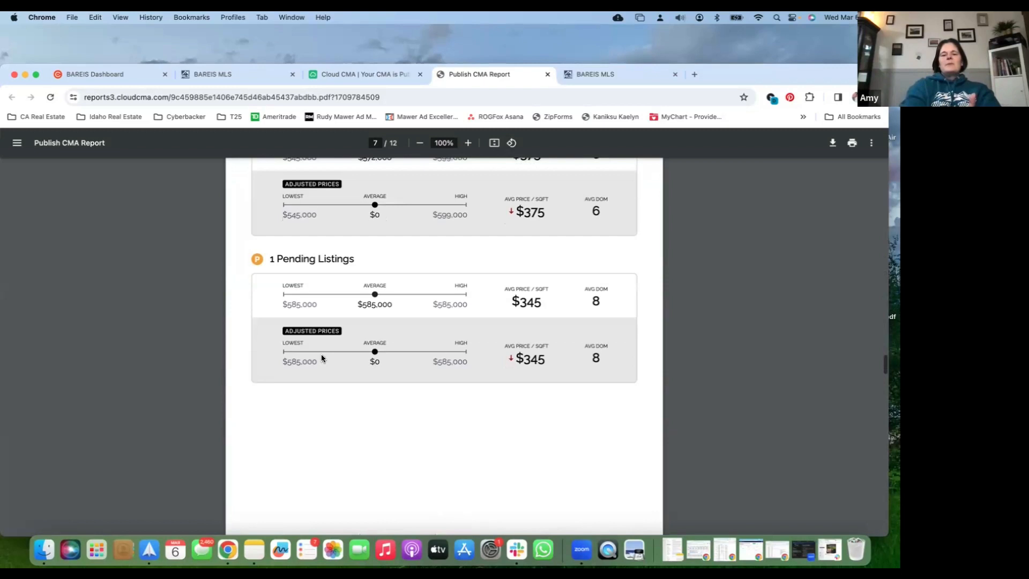
scroll(322, 357, down, 10)
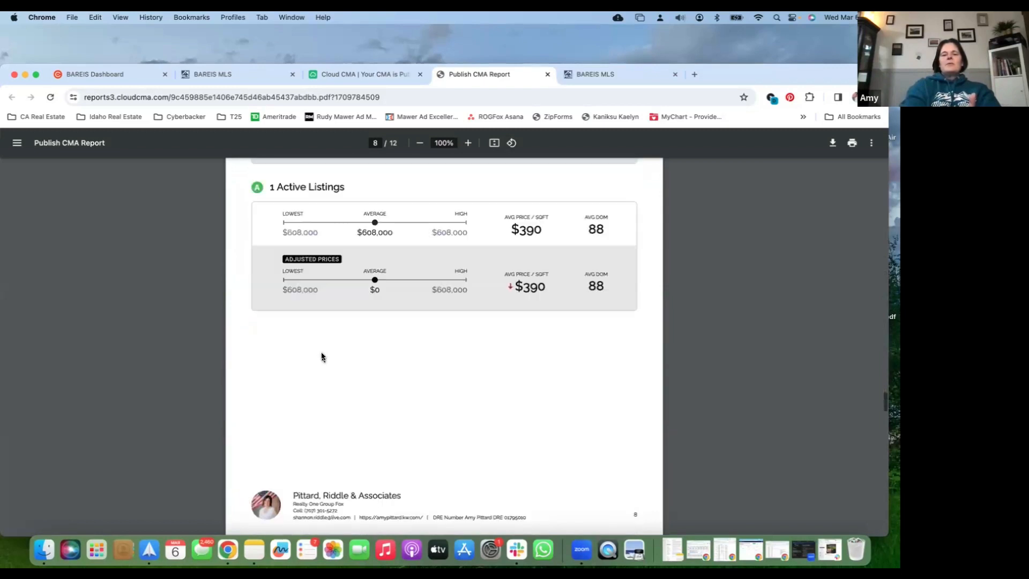
scroll(322, 356, up, 3)
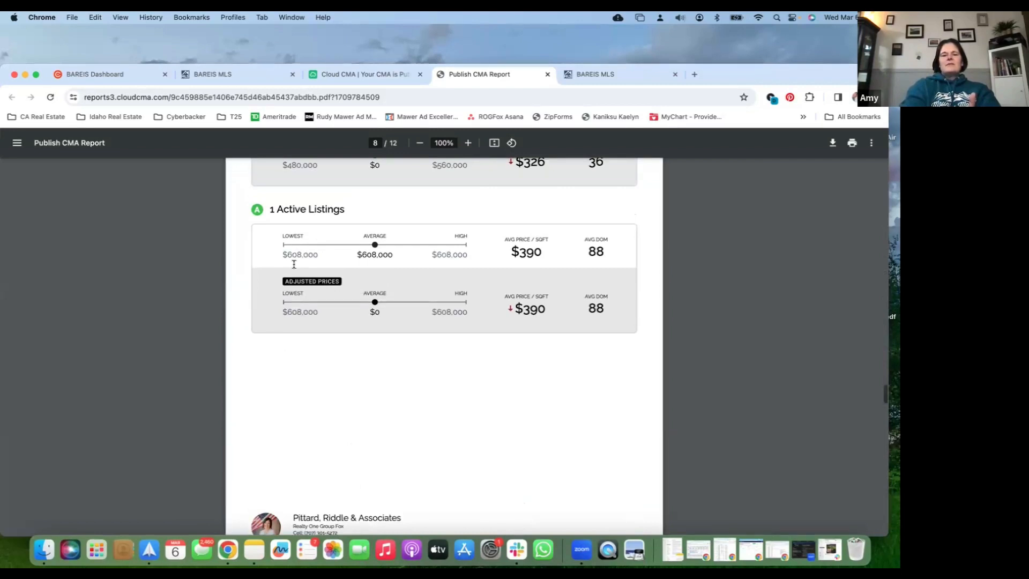
scroll(294, 264, up, 10)
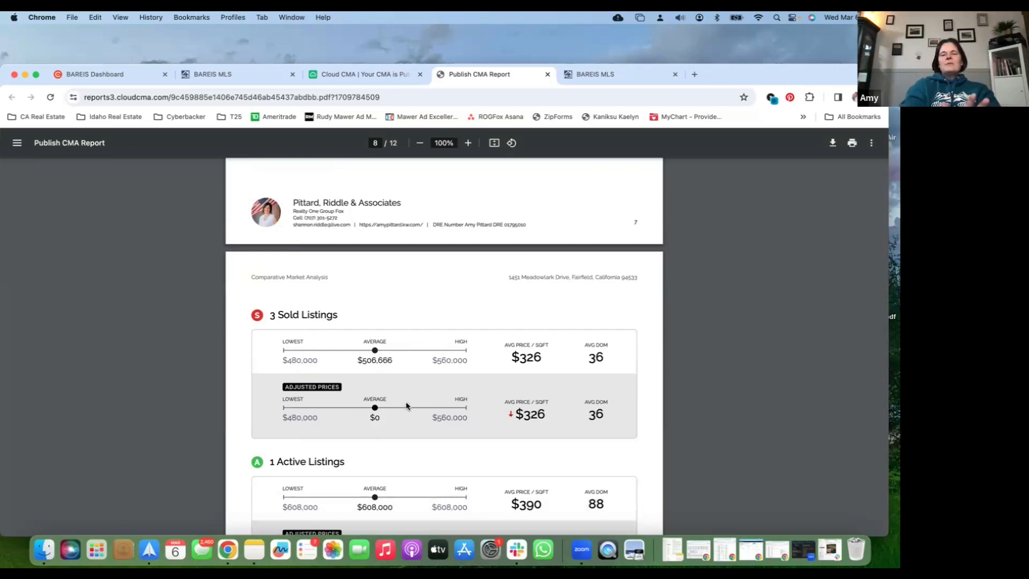
scroll(406, 405, down, 10)
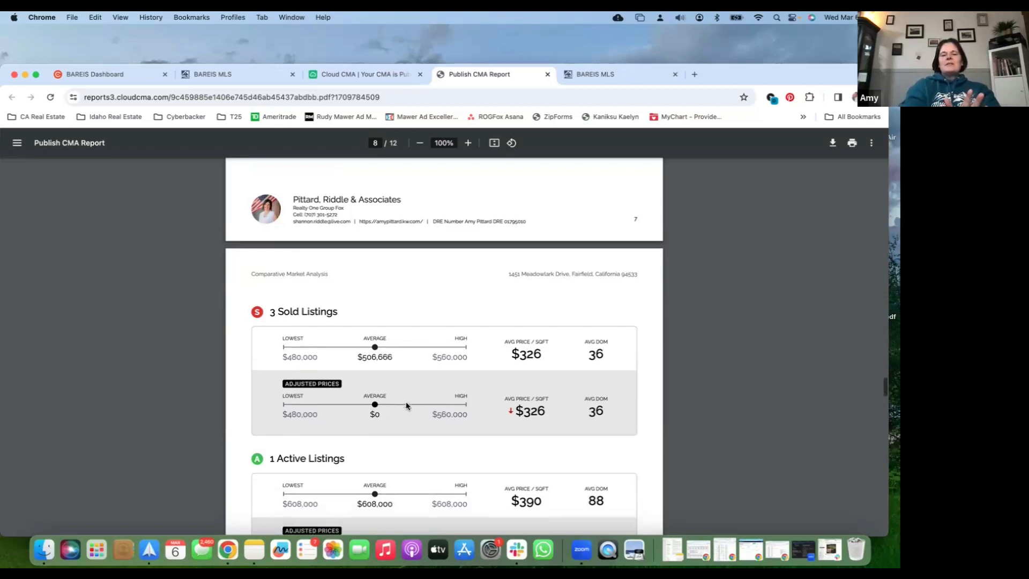
Examine the Online Valuation Analysis in the PDF, comparing Zestimates with MLS prices for each listing status, including the footnote
scroll(406, 405, down, 1)
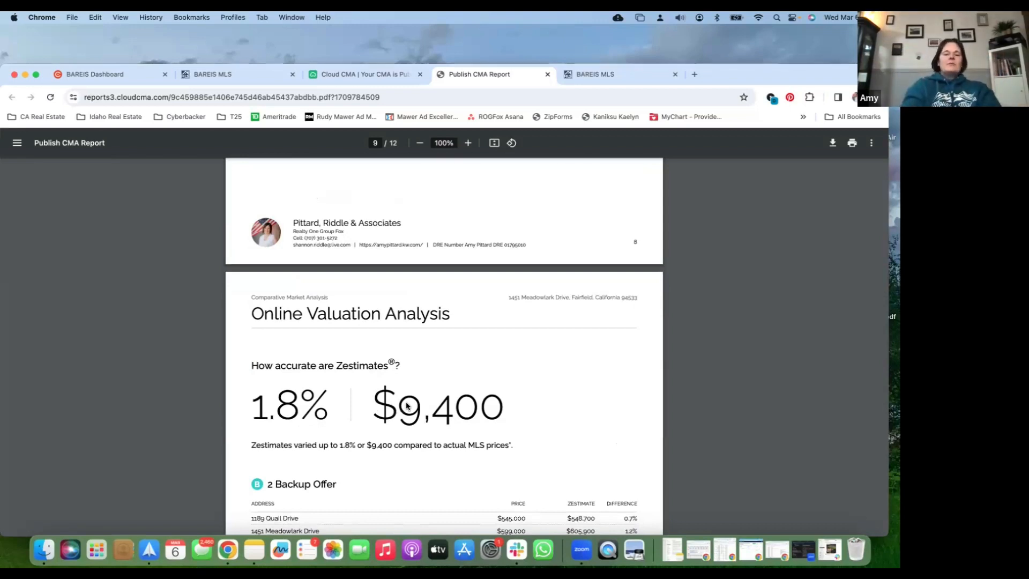
scroll(406, 405, down, 3)
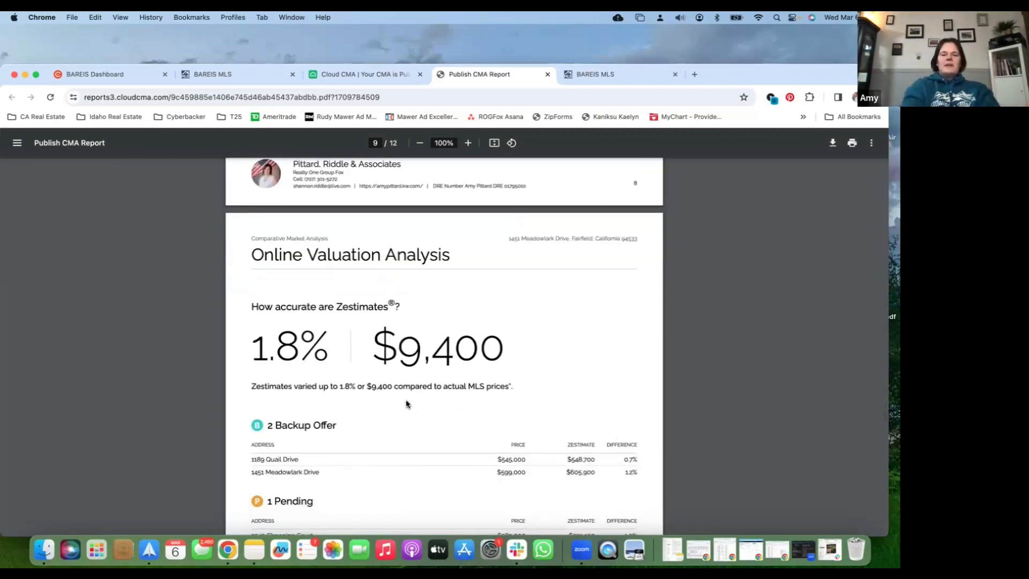
scroll(406, 404, down, 3)
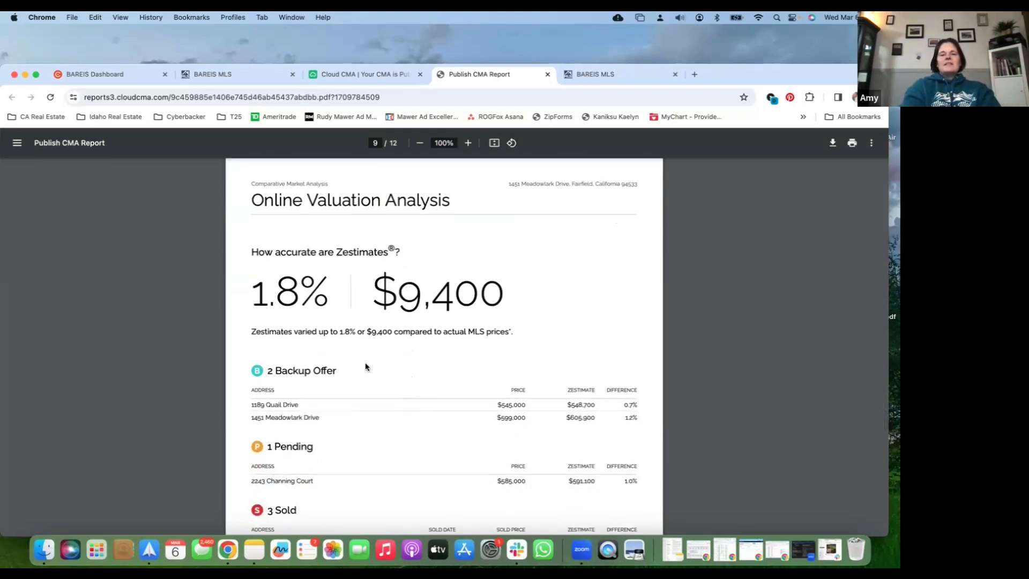
scroll(366, 367, down, 10)
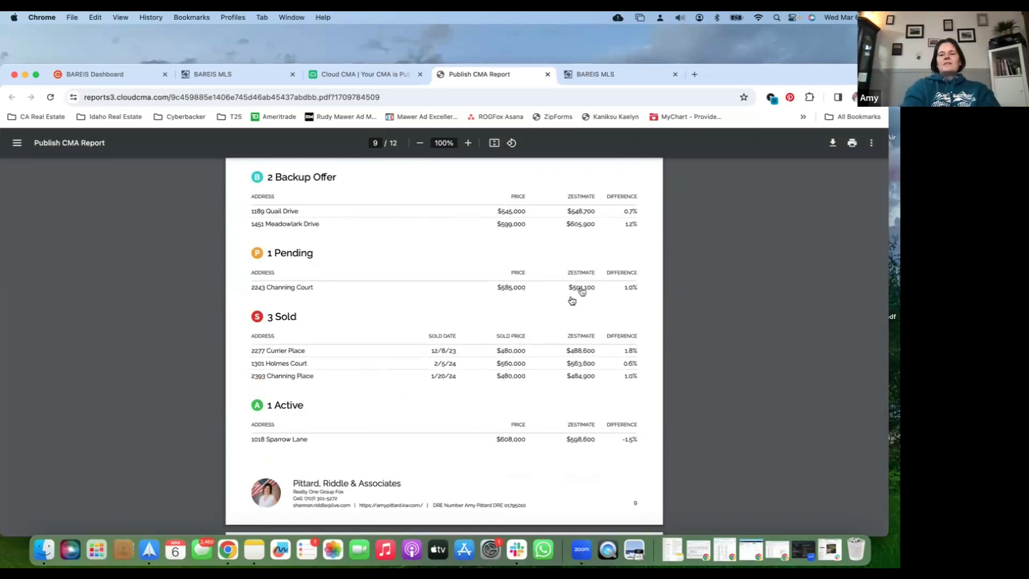
scroll(507, 367, down, 5)
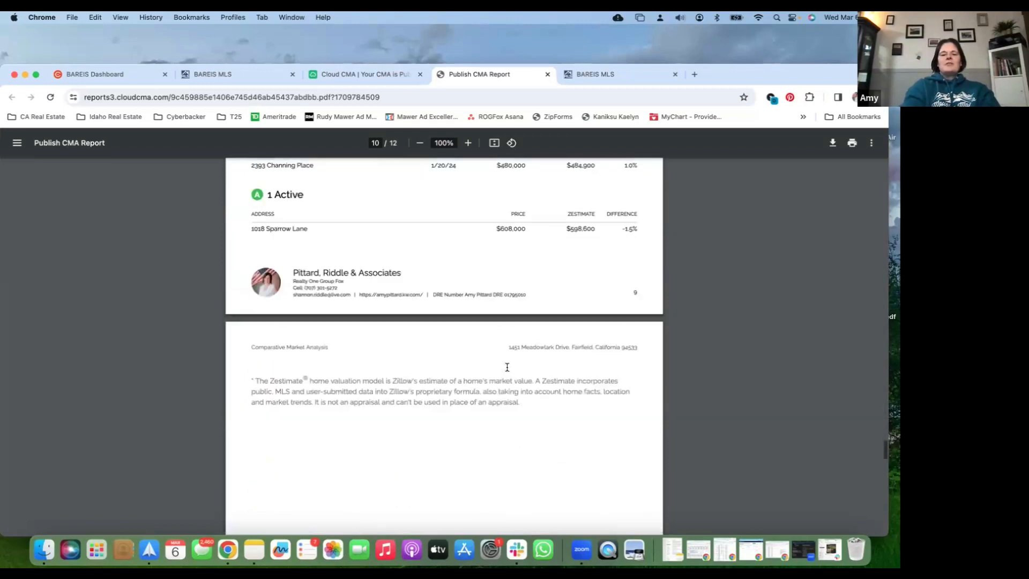
scroll(507, 366, down, 10)
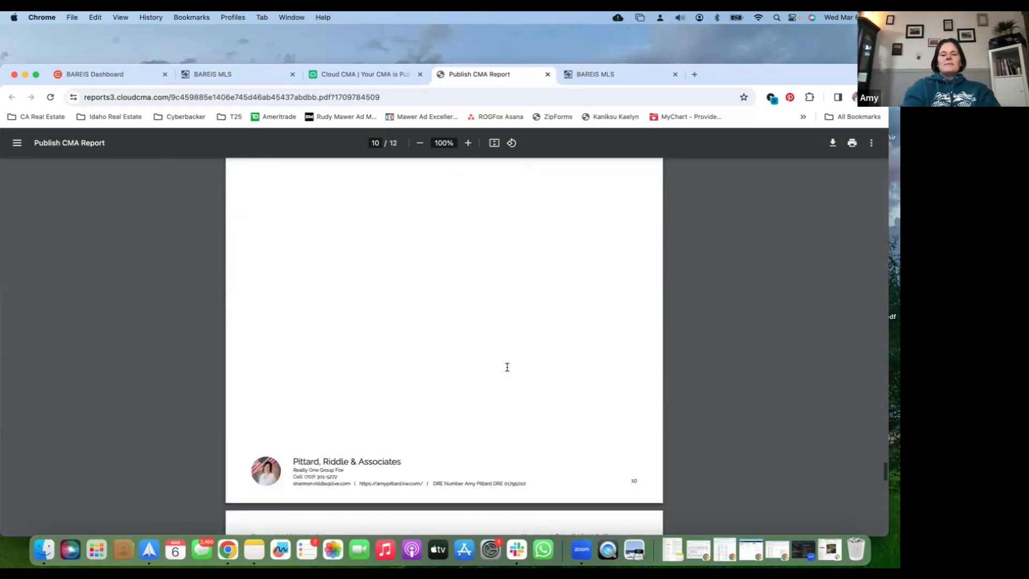
Examine the Sold Property Analysis and the Average Price Per Sq Ft chart and table at the end of the PDF
scroll(507, 367, down, 3)
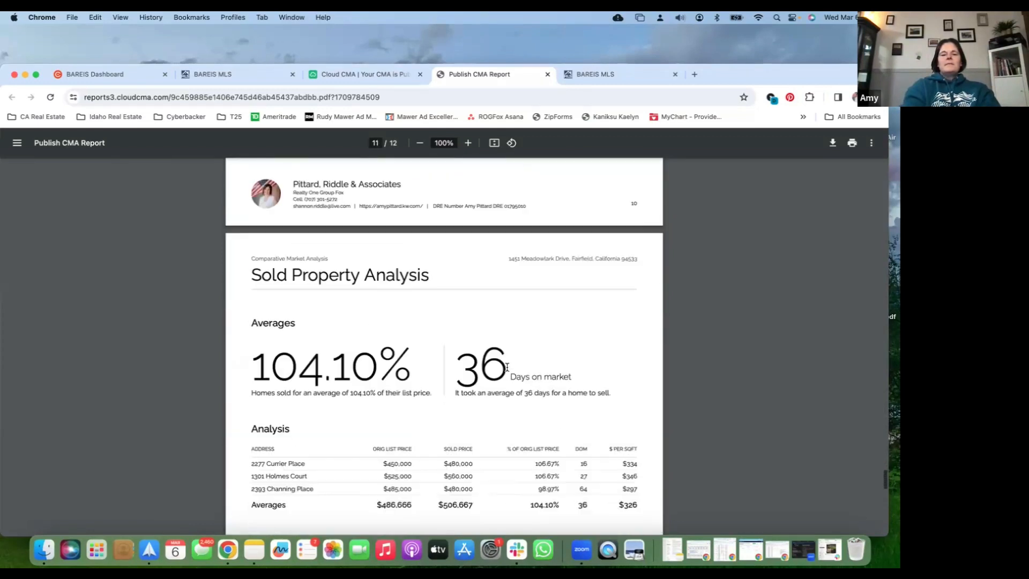
scroll(507, 367, down, 2)
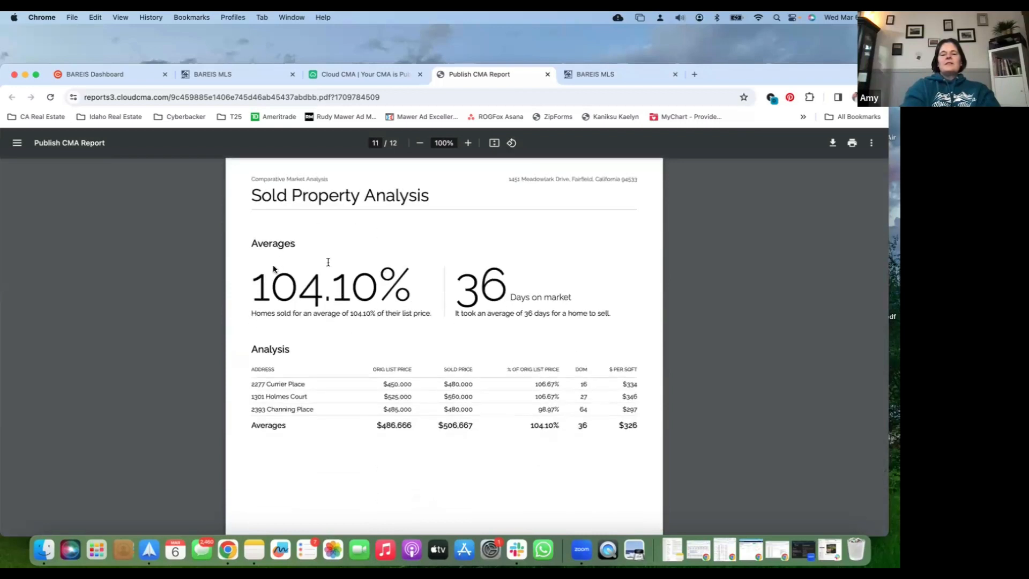
scroll(352, 354, down, 2)
scroll(358, 365, down, 8)
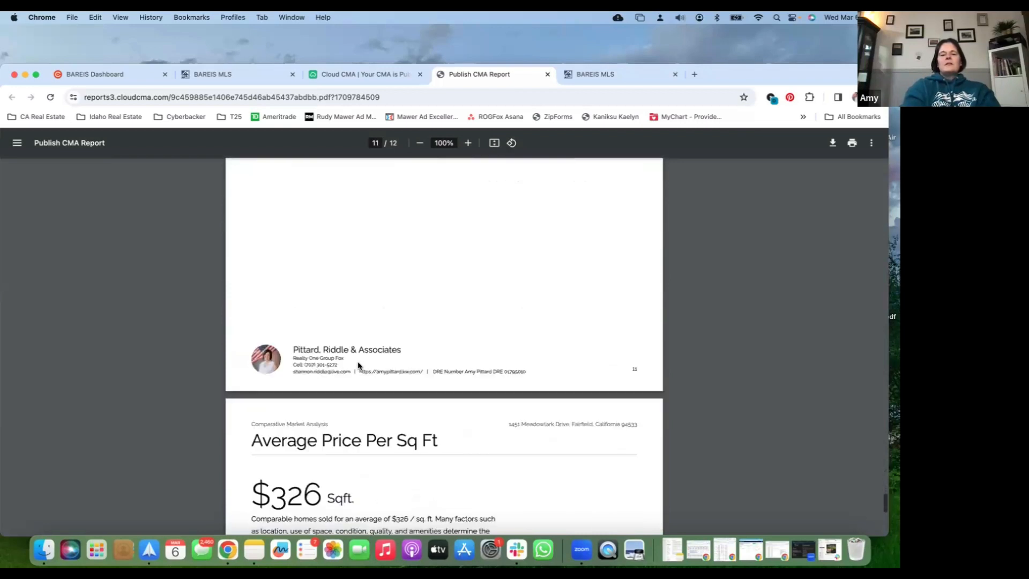
scroll(358, 365, down, 7)
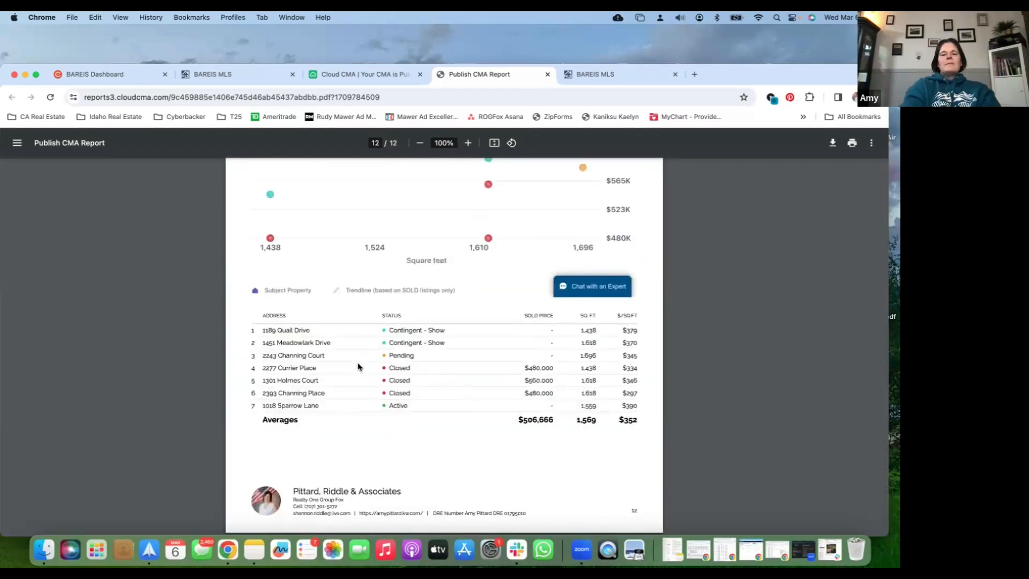
scroll(367, 337, up, 1)
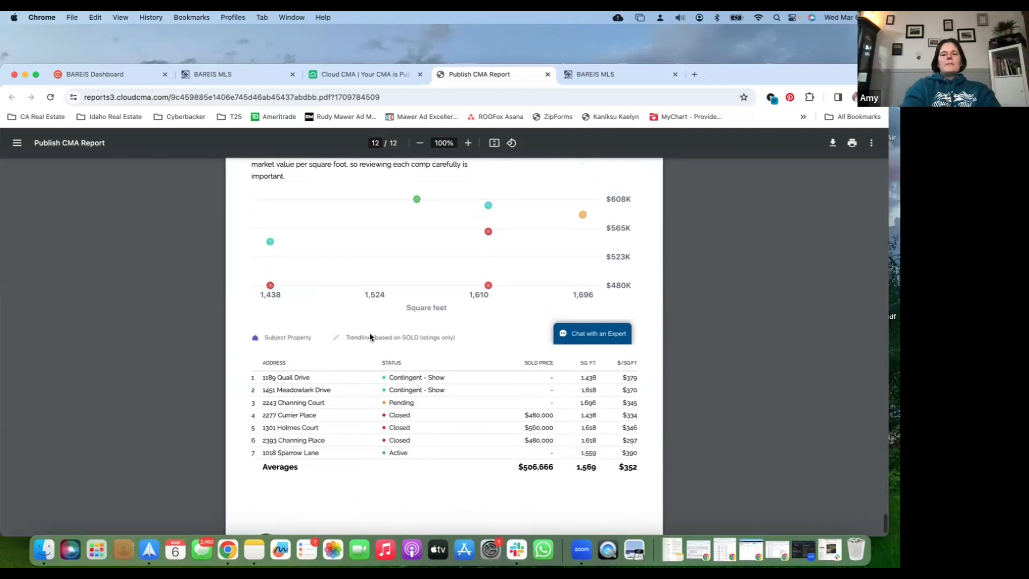
scroll(370, 337, up, 3)
Return to the CMA reports in Cloud CMA and reopen the Meadowlark Dr report for editing at its Customize stage
click(371, 73)
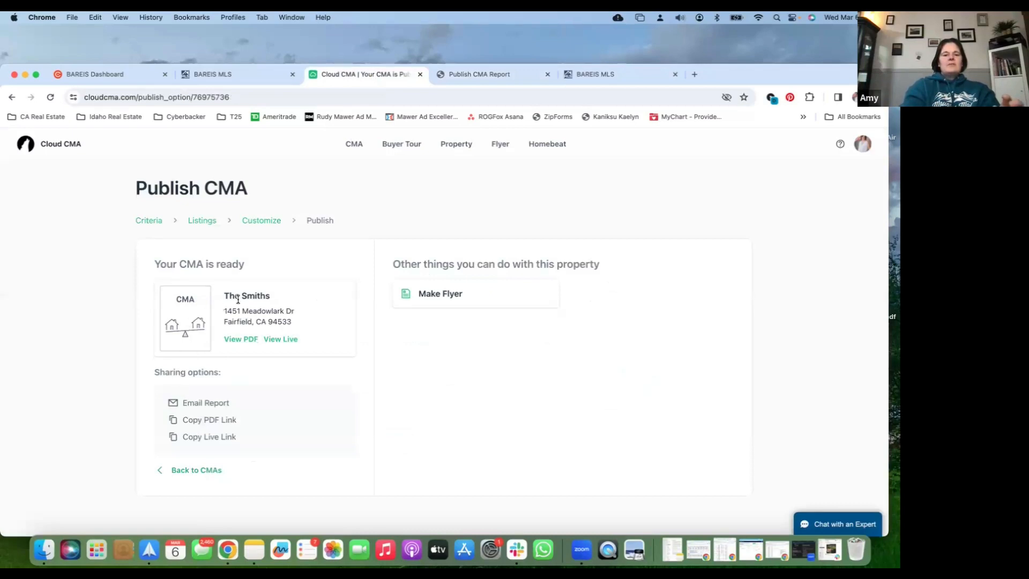
click(194, 474)
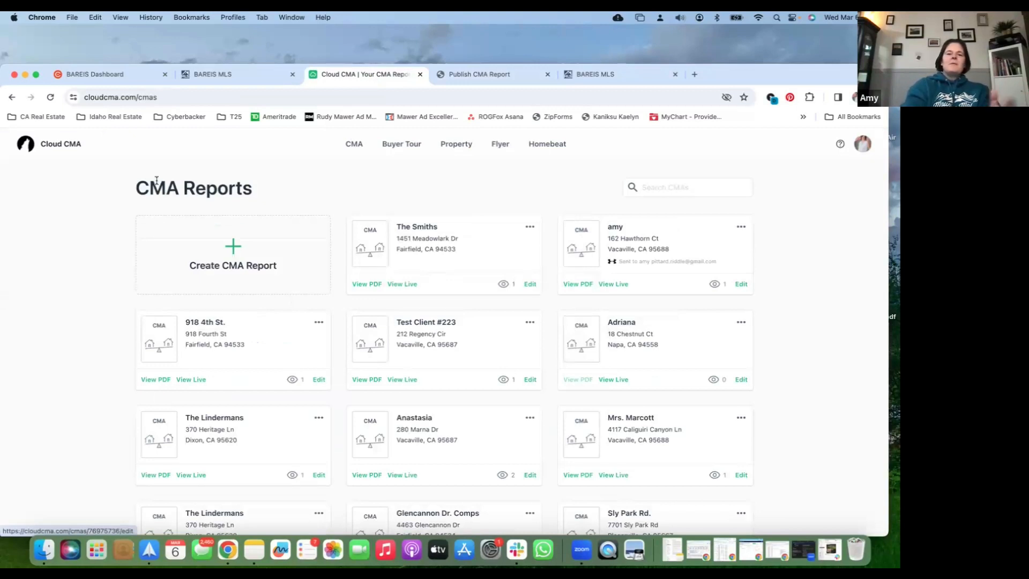
click(357, 147)
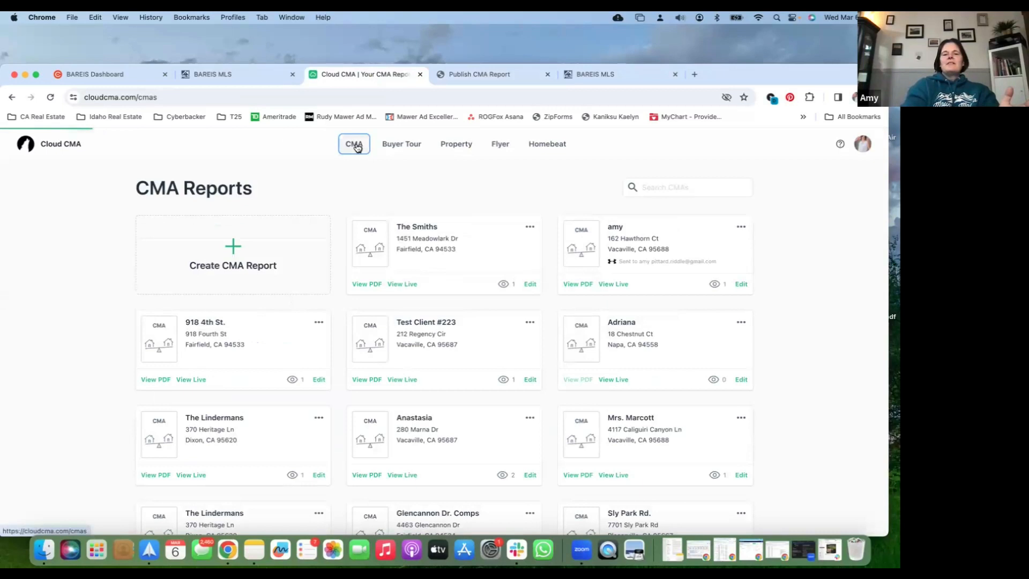
click(532, 288)
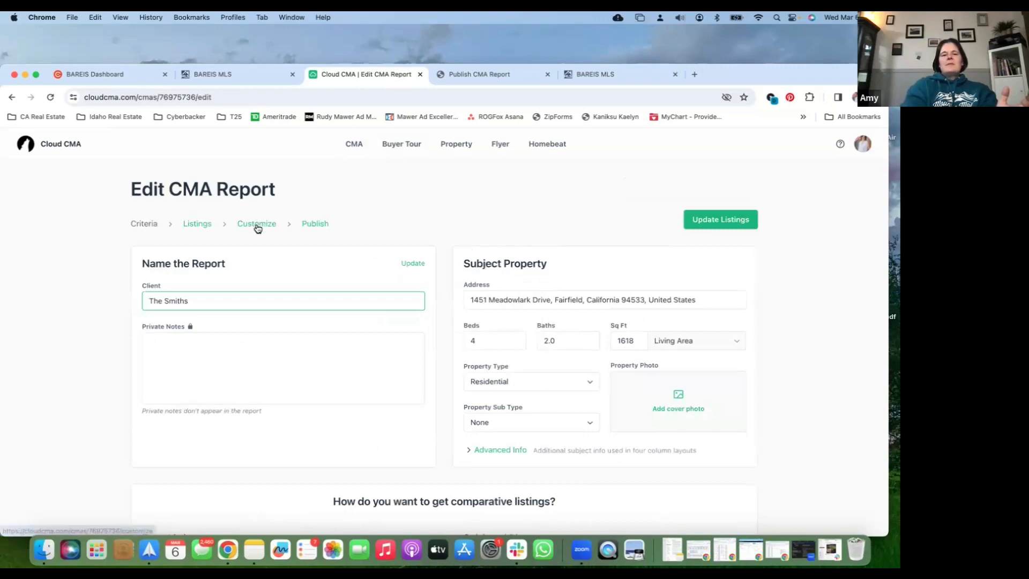
click(258, 228)
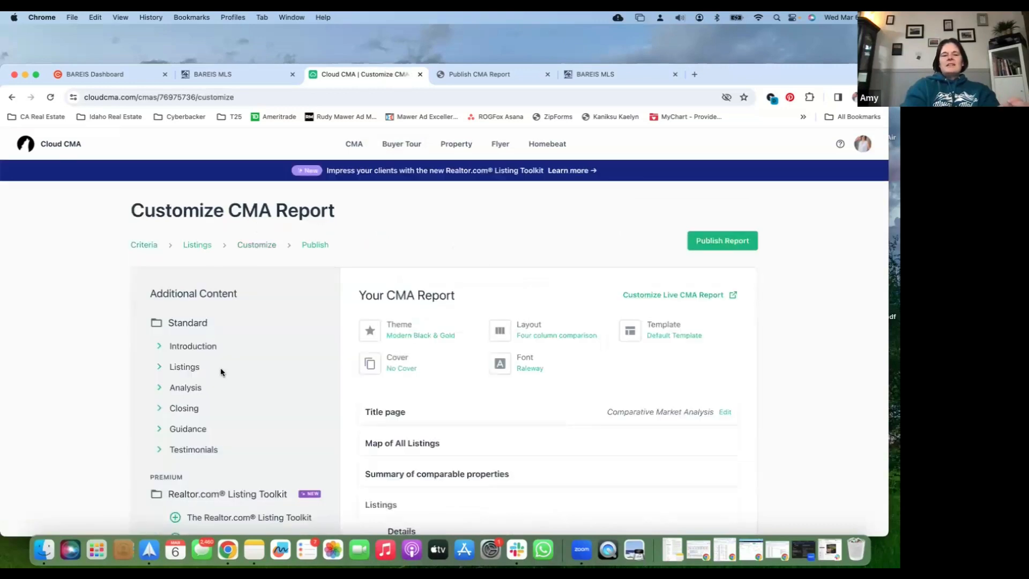
Add the Suggested list price page from the standard Analysis content to the CMA report
scroll(221, 372, down, 1)
click(177, 363)
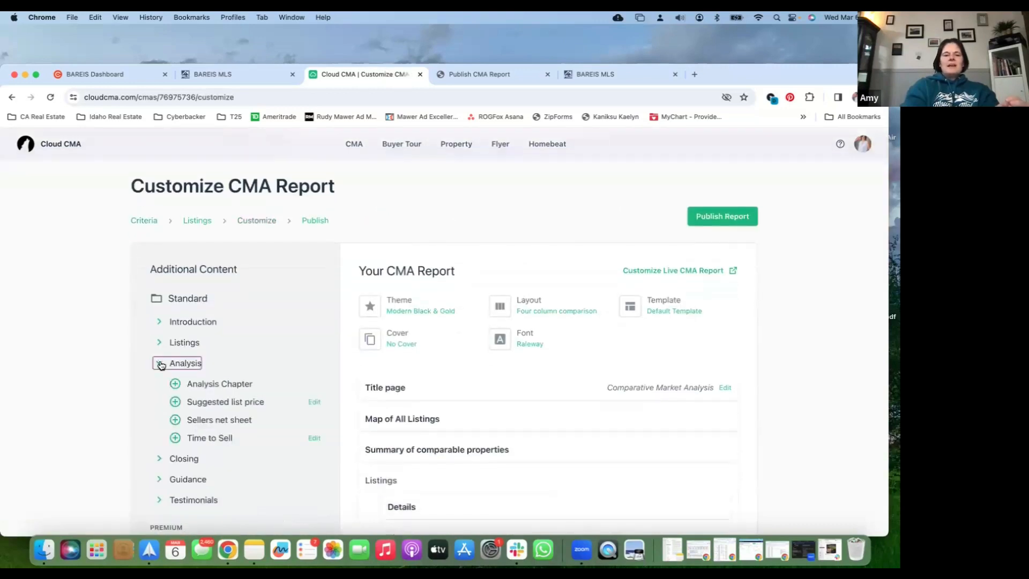
click(175, 401)
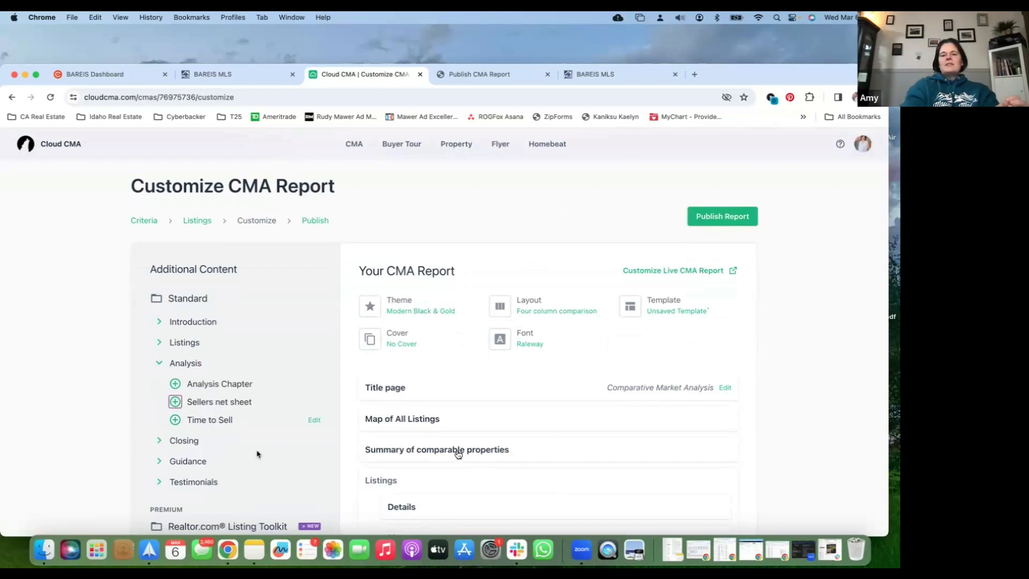
Preview the Suggested list price page, review its price range and comparable averages per status, and close the preview
scroll(458, 454, down, 5)
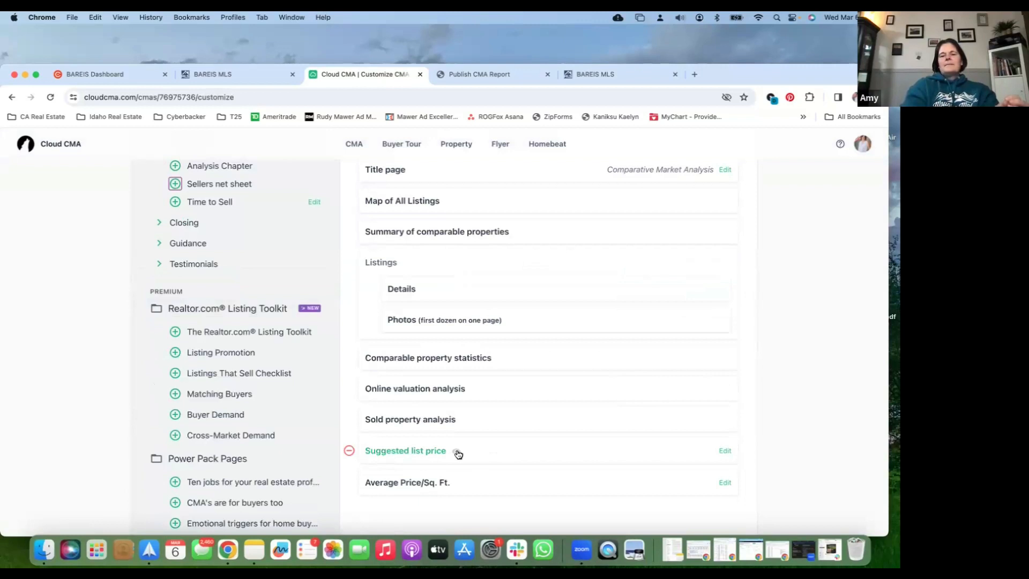
click(457, 452)
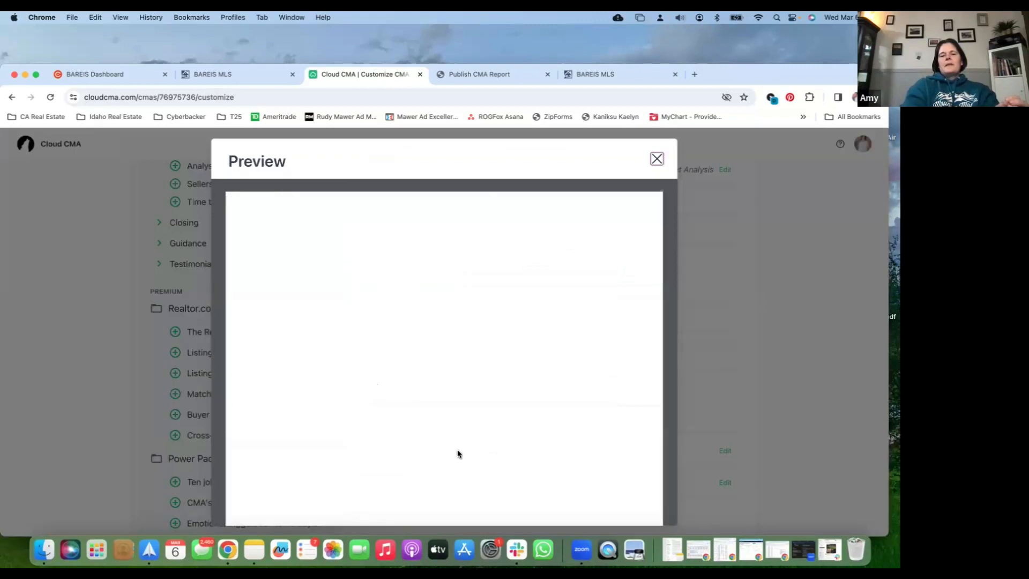
scroll(420, 378, down, 1)
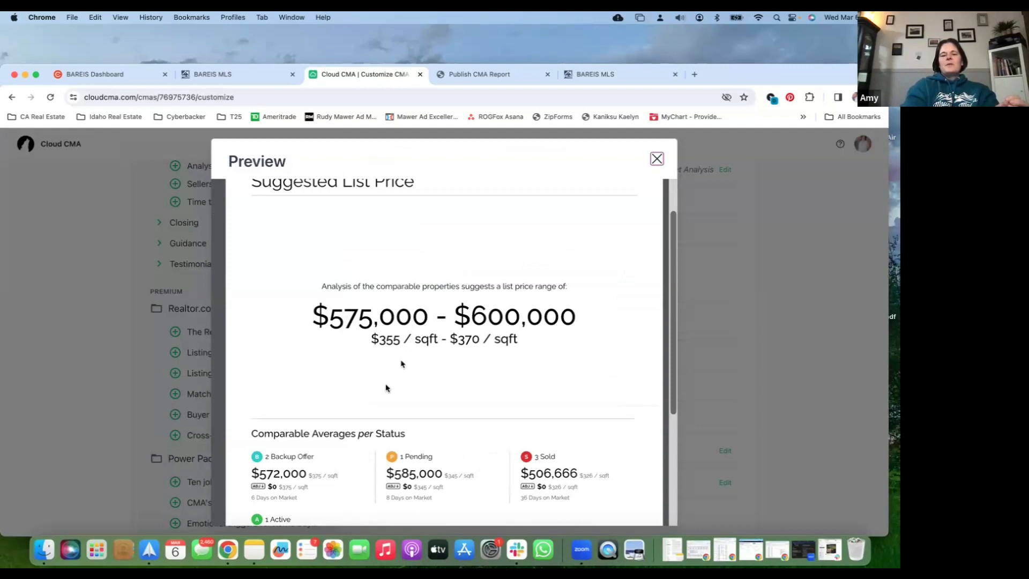
scroll(386, 387, down, 1)
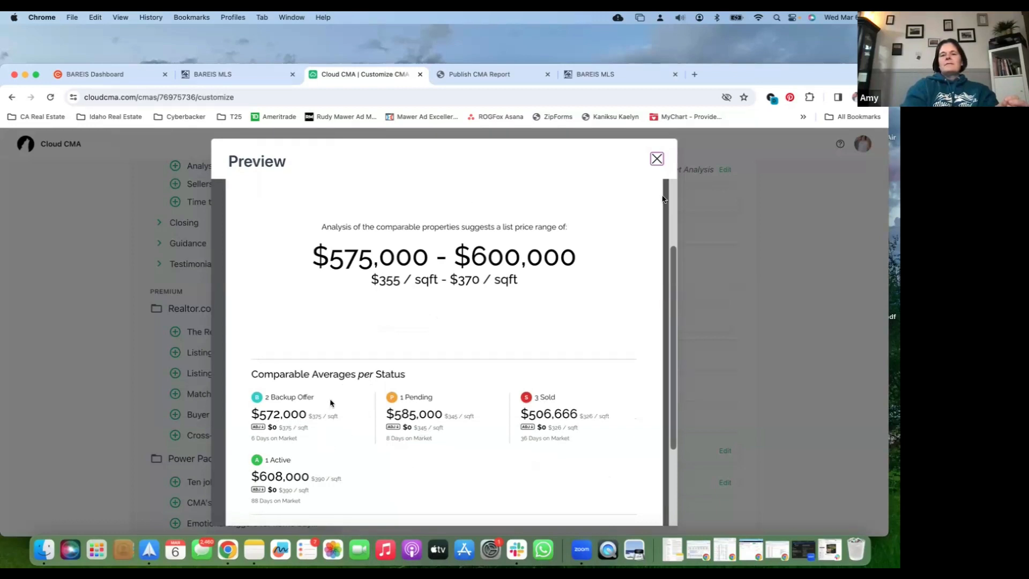
click(658, 159)
Look over the remaining report pages and additional content, and publish the updated CMA report
scroll(520, 326, down, 1)
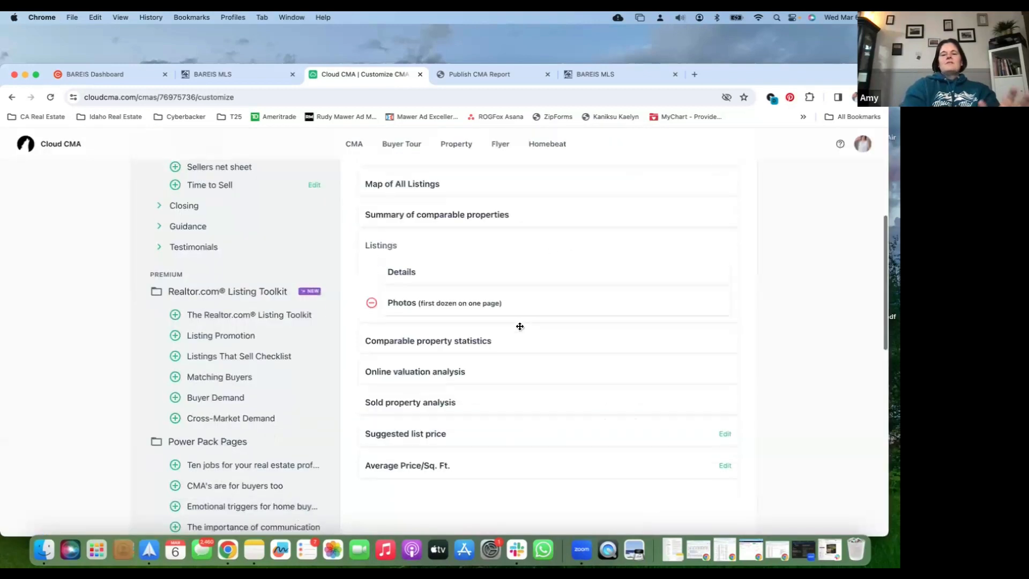
scroll(589, 295, down, 5)
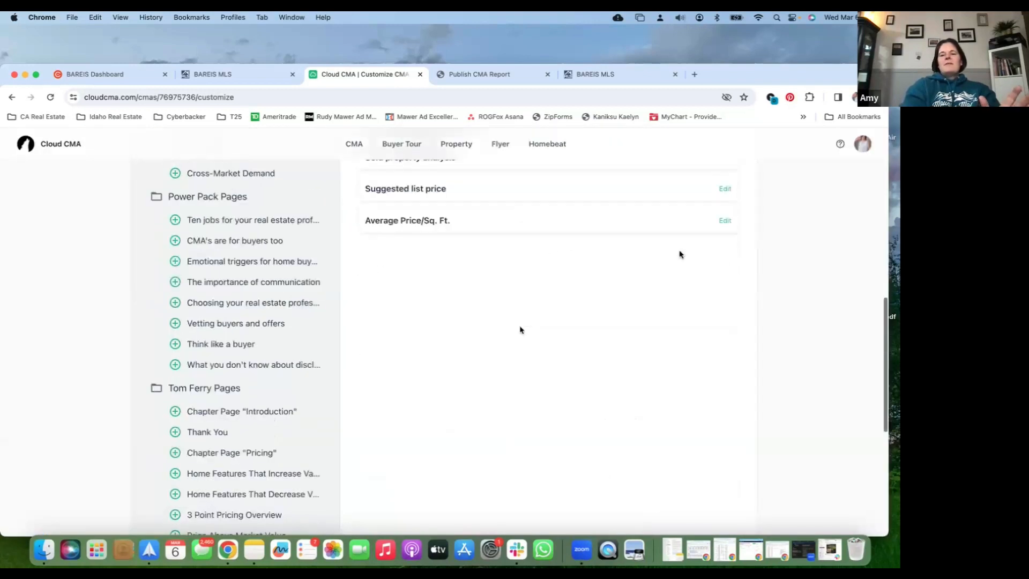
scroll(714, 244, up, 10)
click(714, 241)
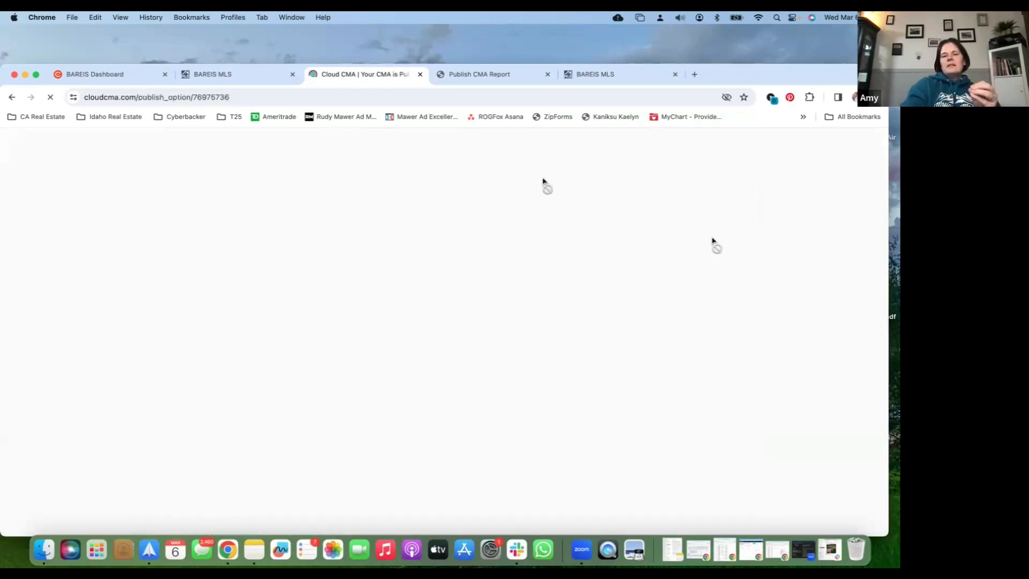
Switch to BAREIS MLS and run the saved Meadowlark Comps search to show its listings on the map
click(239, 79)
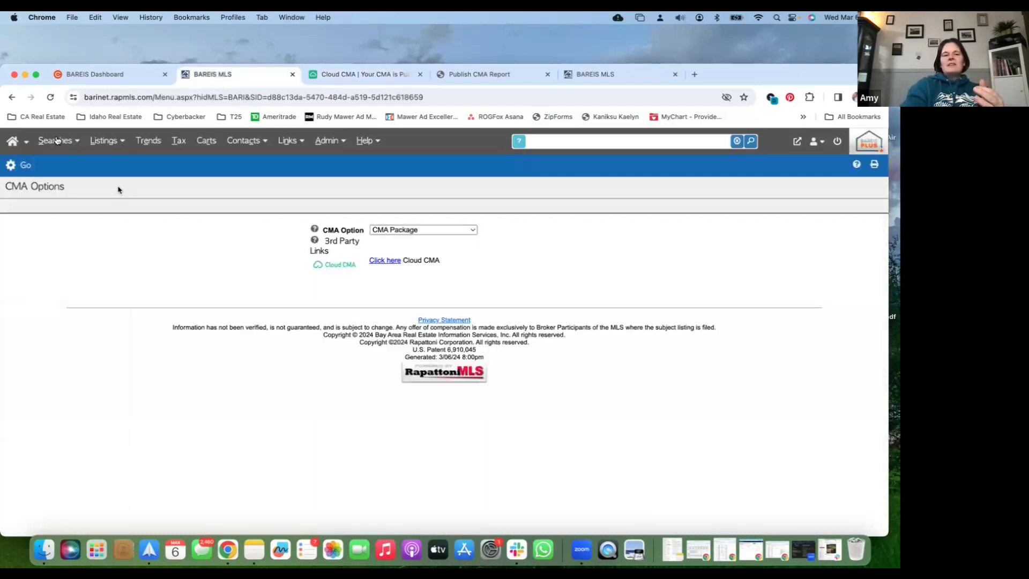
click(57, 140)
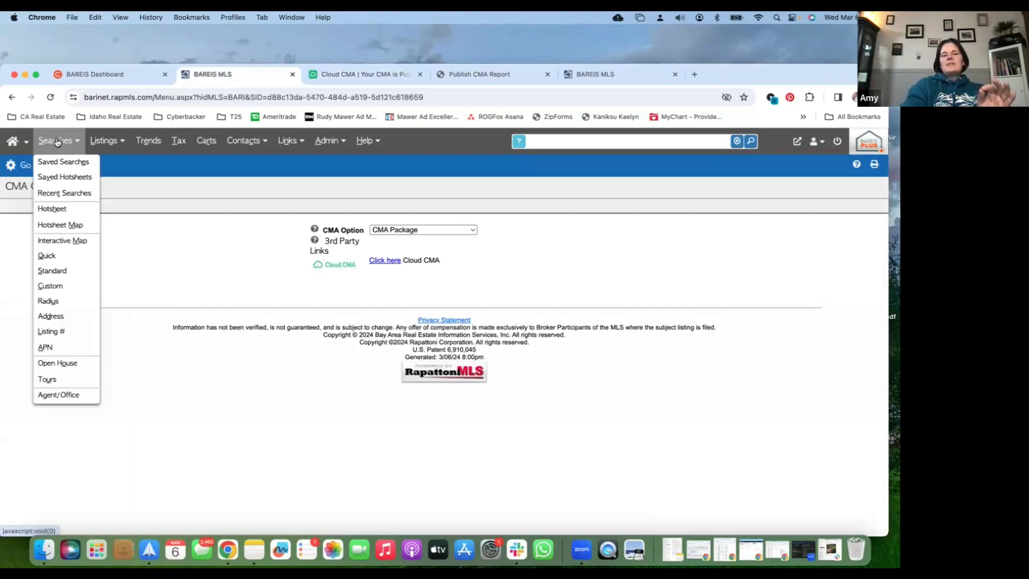
click(60, 164)
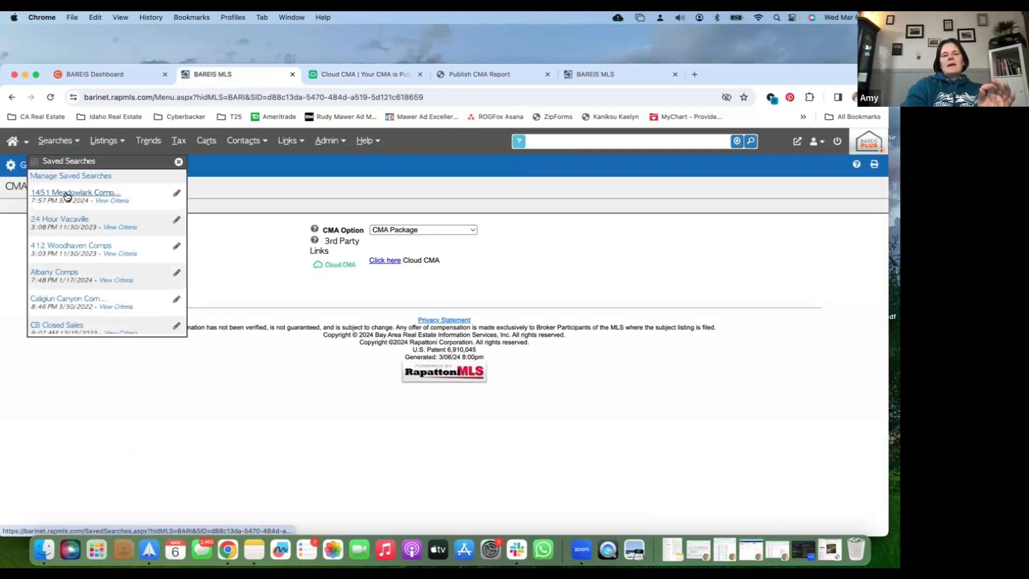
click(67, 194)
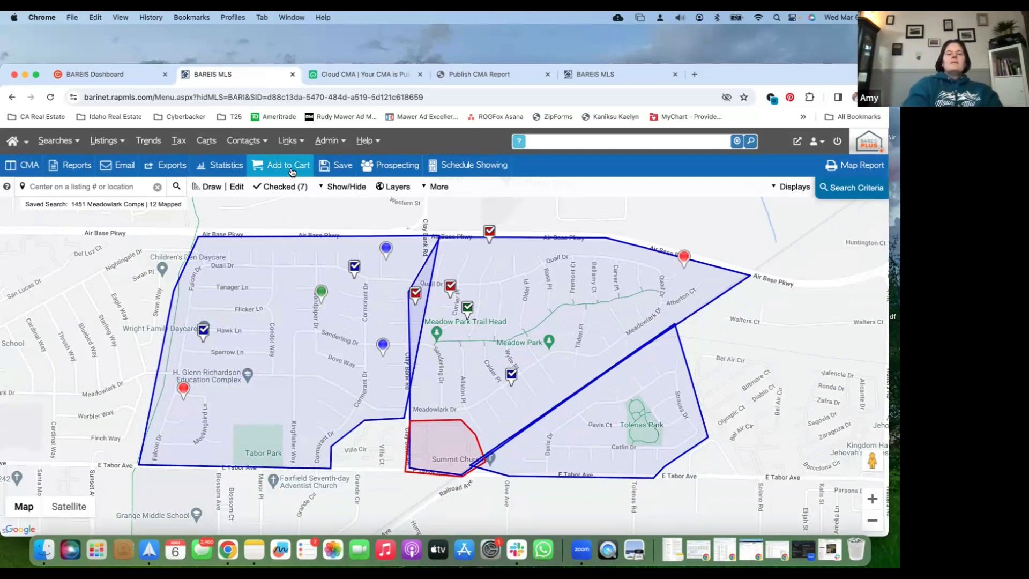
Open the Meadowlark Comps (3/6/24) listing cart, check all its listings, and clear the selection
click(209, 142)
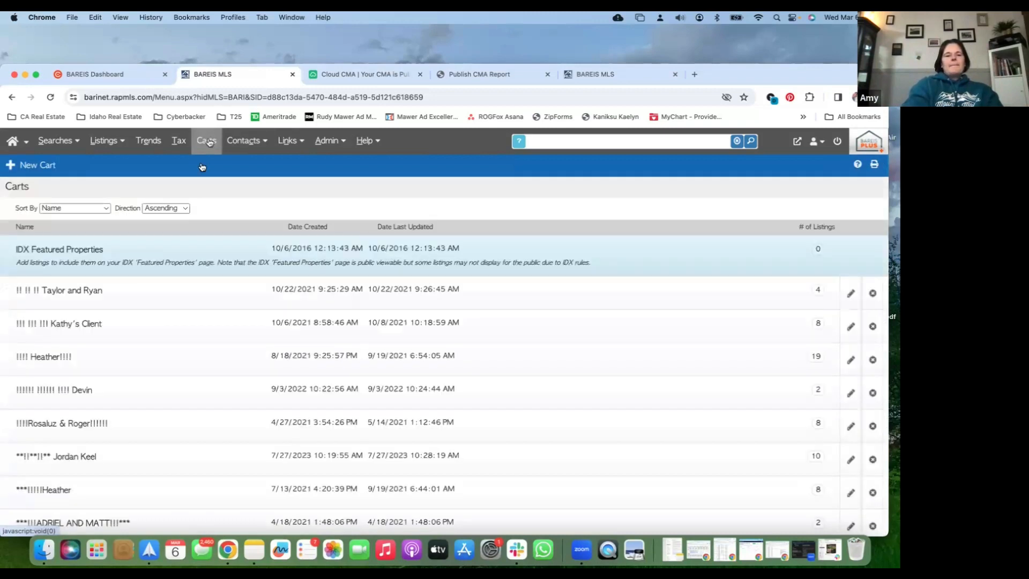
scroll(194, 316, down, 15)
scroll(194, 317, up, 12)
scroll(138, 425, down, 3)
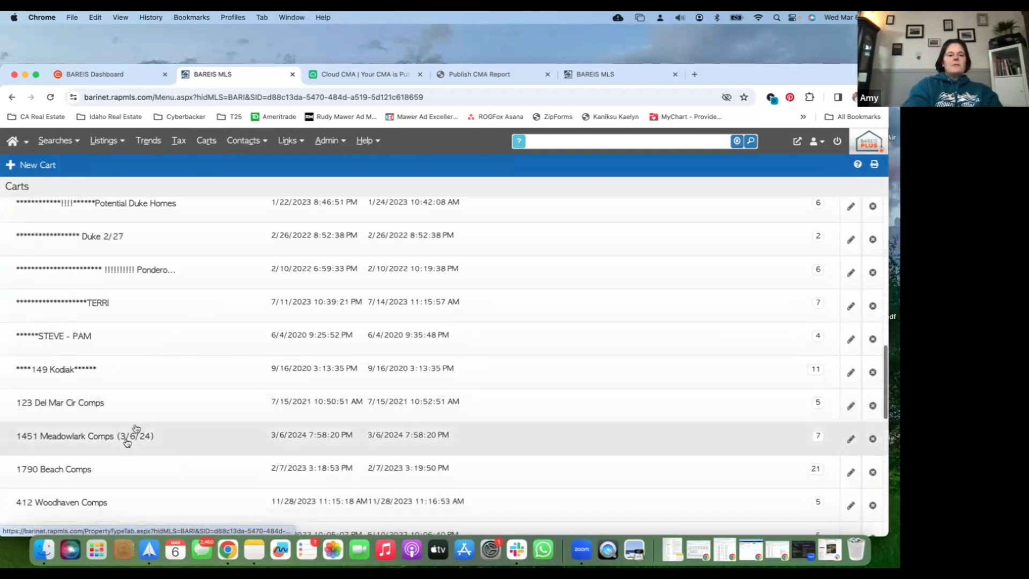
click(127, 442)
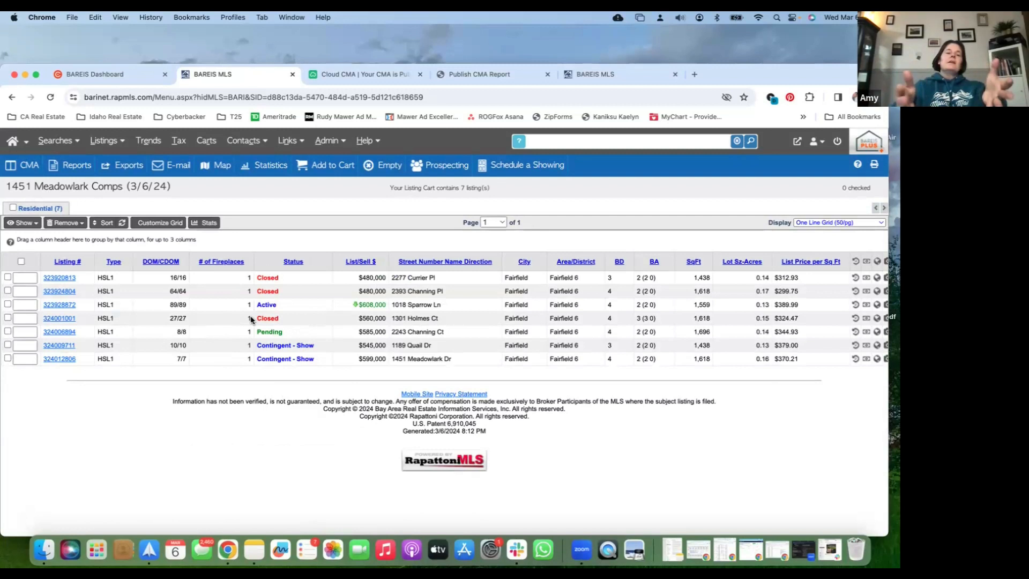
click(21, 261)
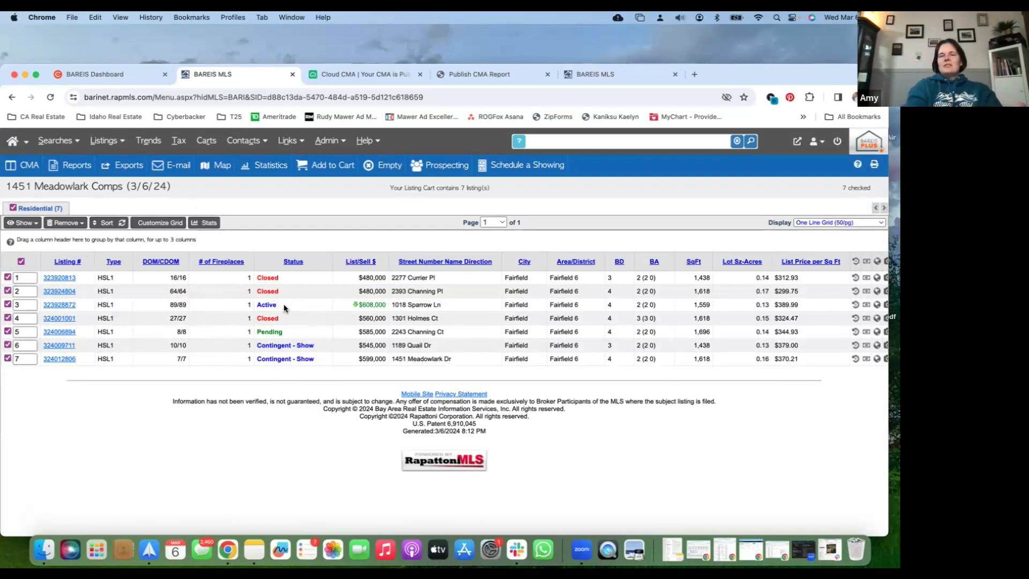
click(21, 262)
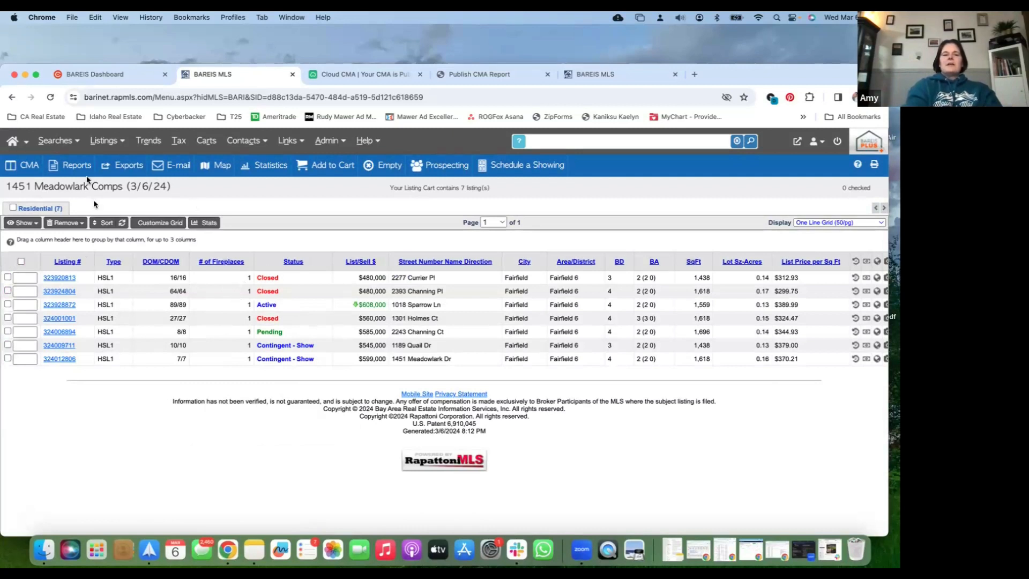
Return to the Home Dashboard and rerun the latest recent map search to show its listings on the map
click(56, 140)
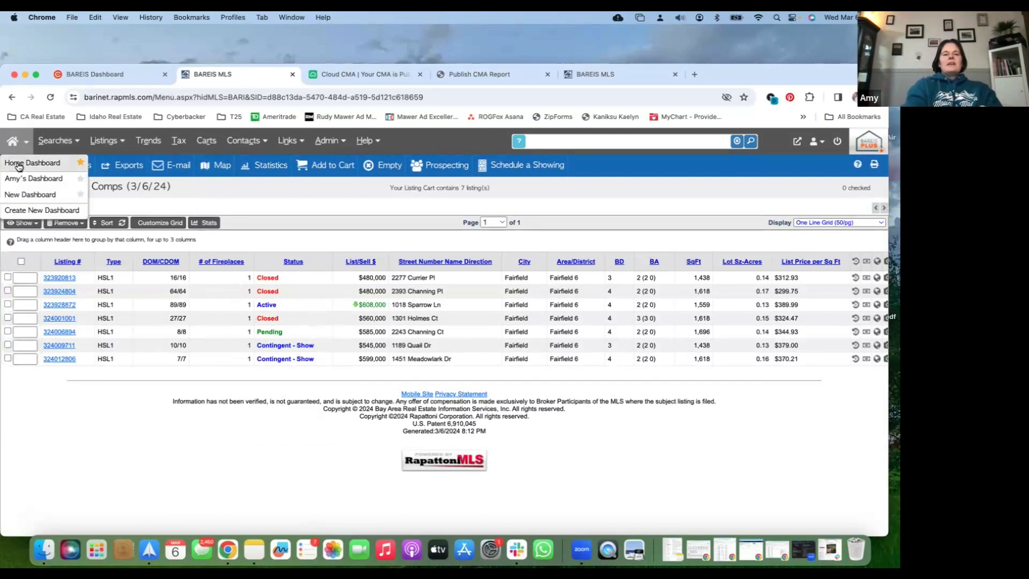
click(18, 163)
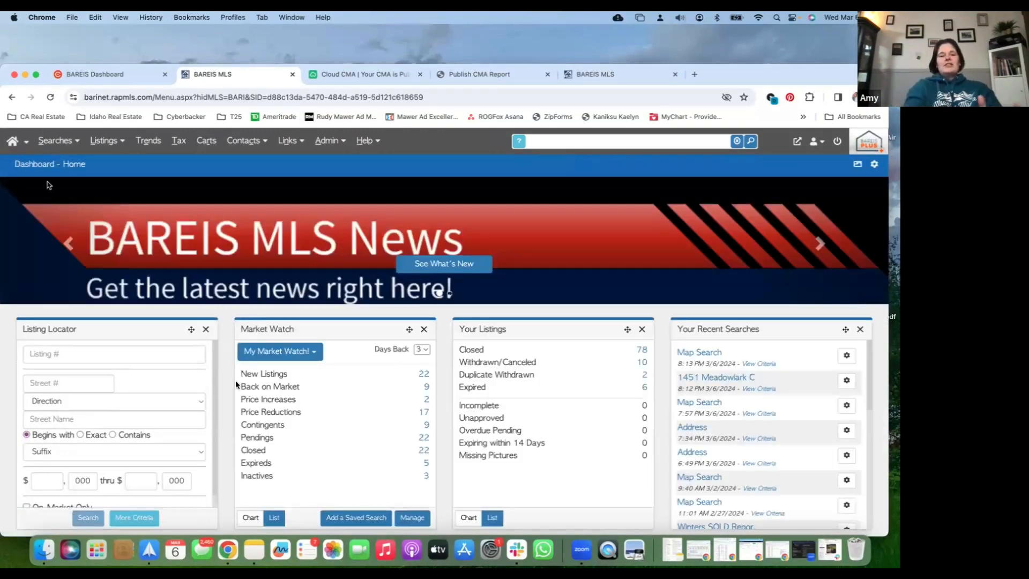
scroll(235, 381, down, 2)
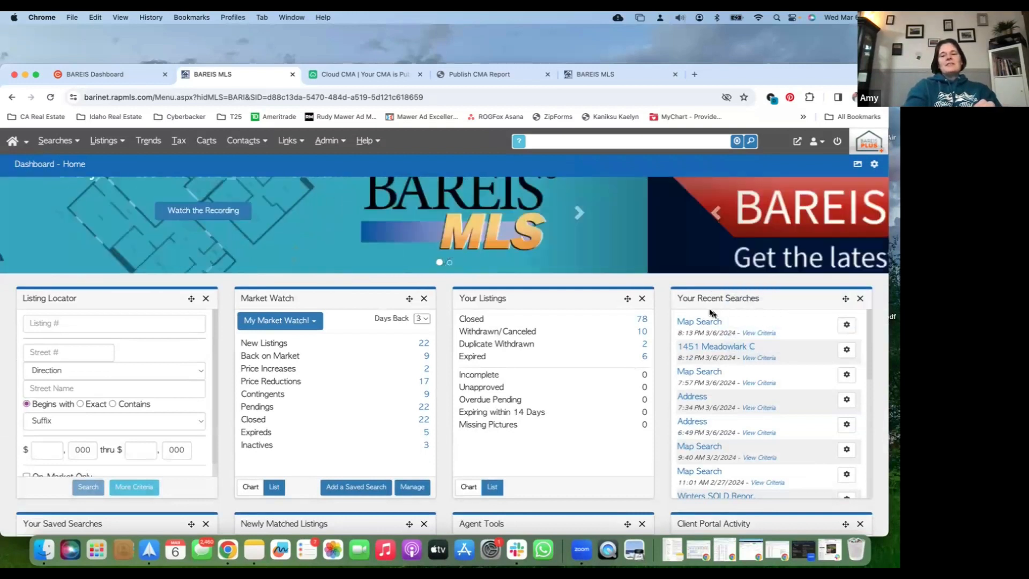
mouse_move(710, 324)
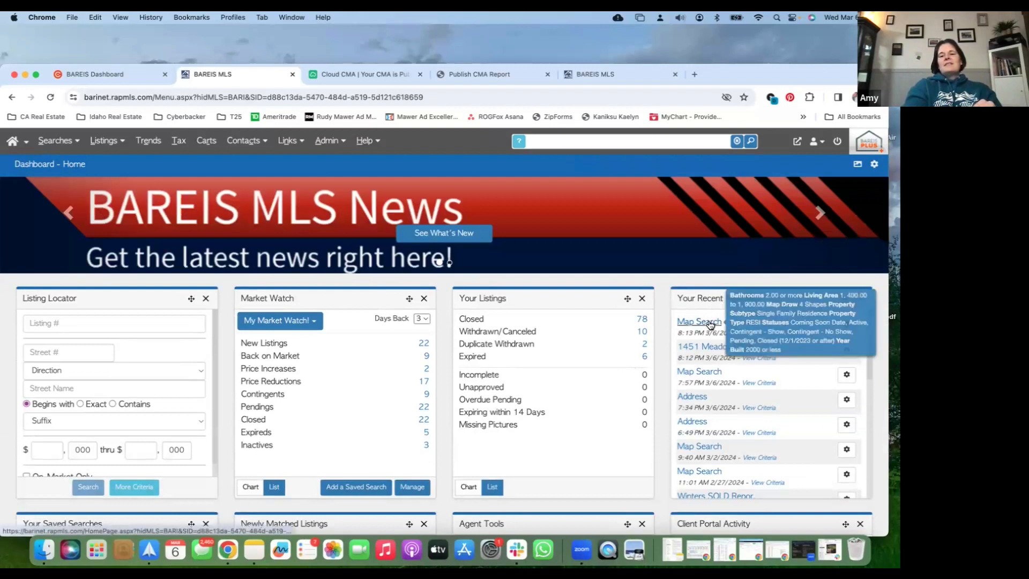
click(710, 322)
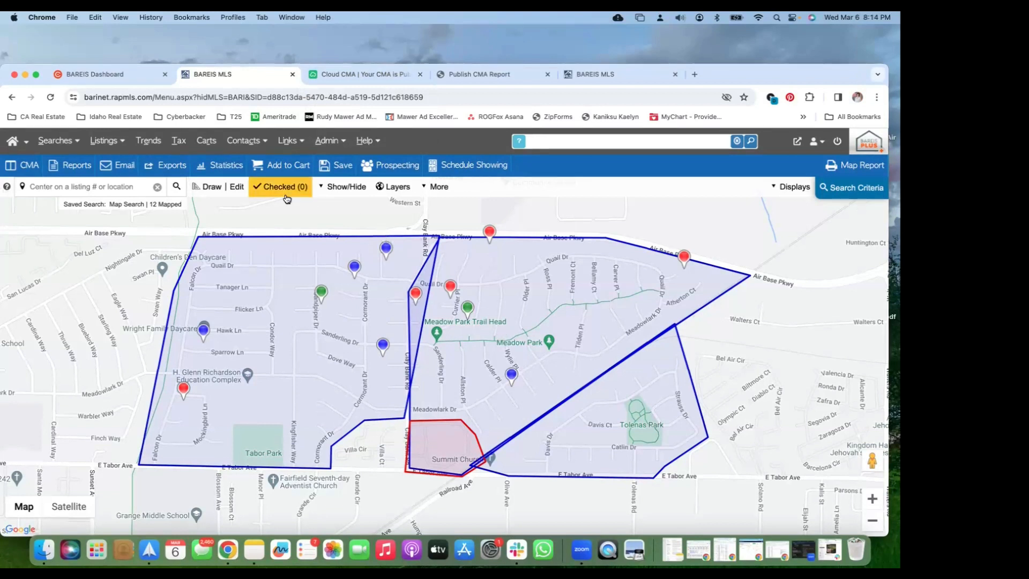
Switch to Cloud CMA, go to its home page, and look through the full list of saved CMA reports
click(356, 74)
click(25, 144)
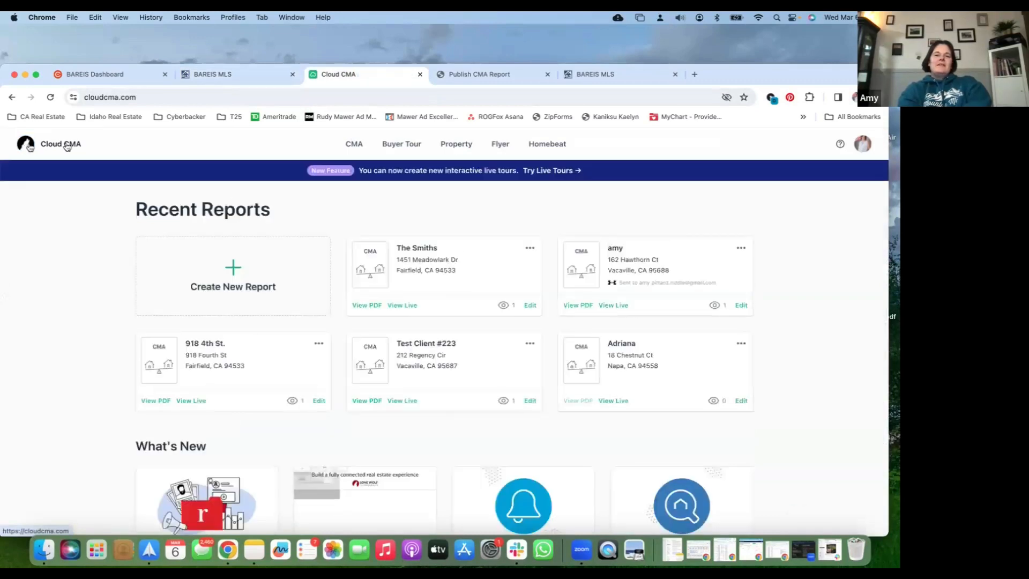
click(351, 145)
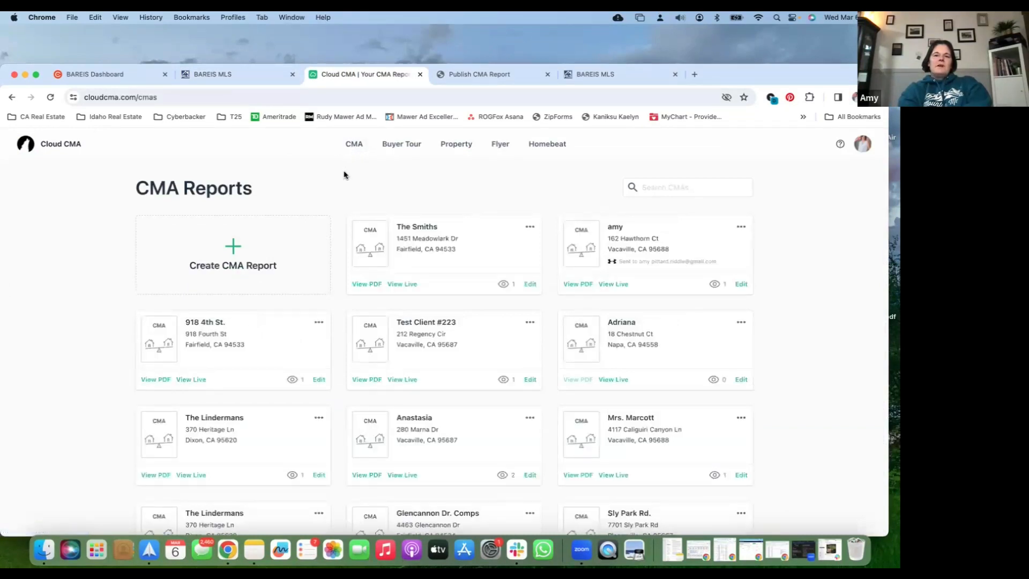
scroll(314, 271, down, 5)
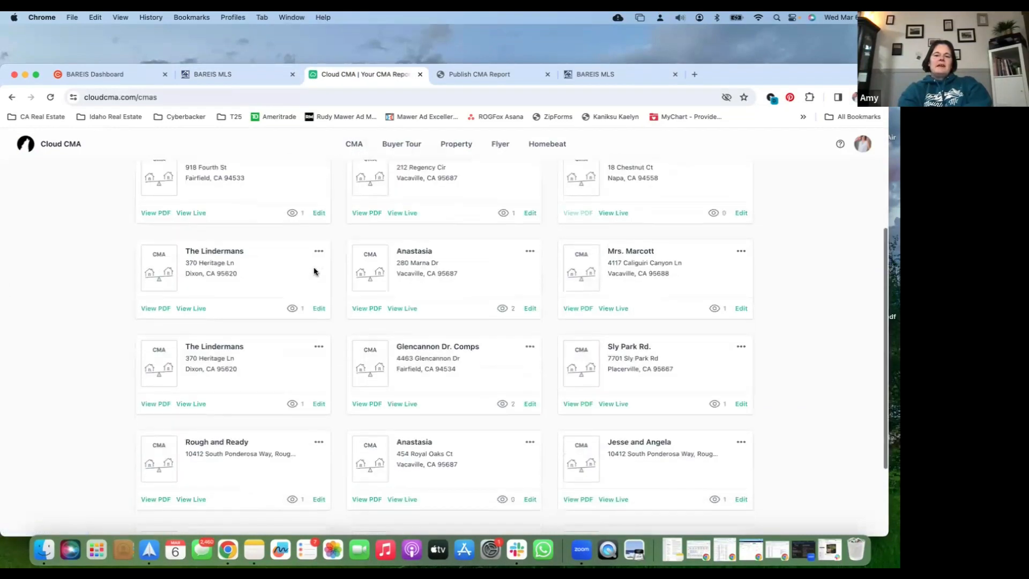
scroll(315, 271, up, 5)
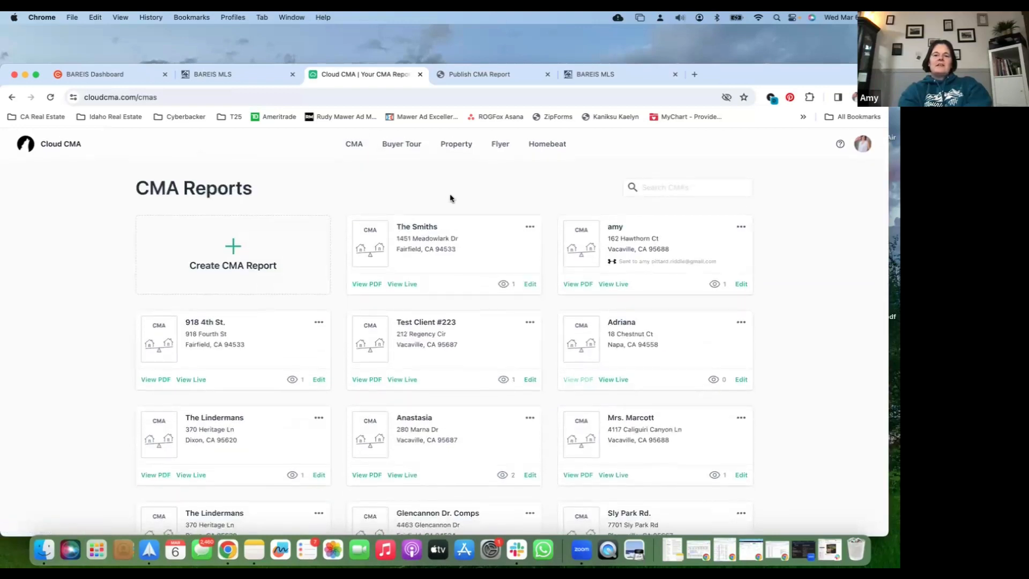
Review the profile page of the Cloud CMA account settings, then switch back to the map search in BAREIS MLS
click(863, 146)
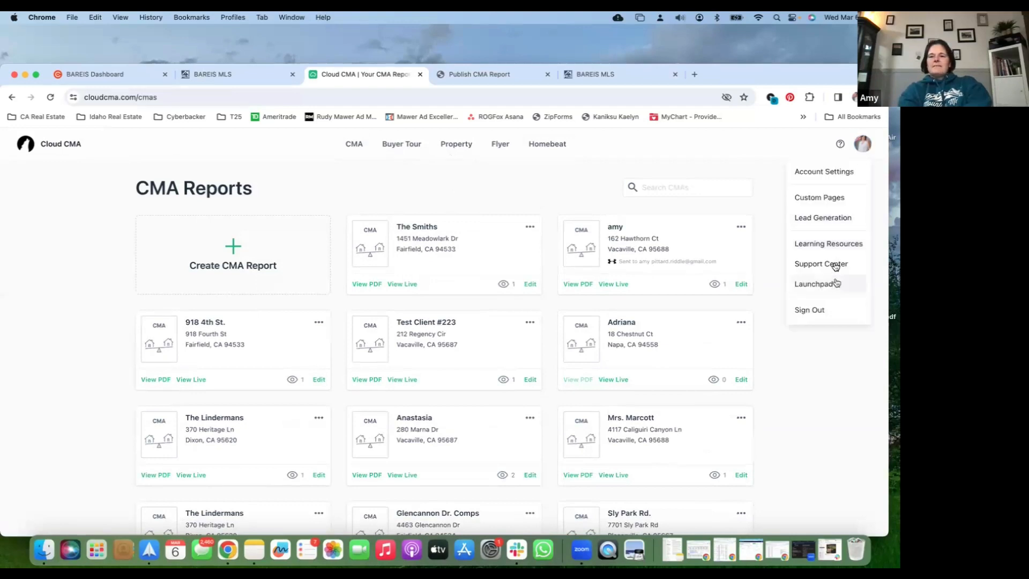
click(838, 173)
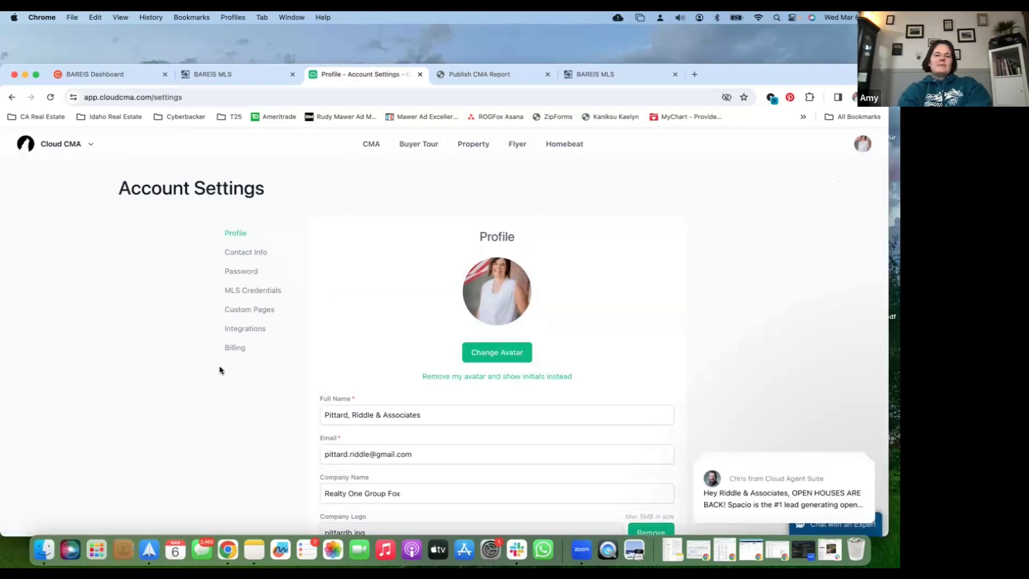
scroll(220, 369, down, 5)
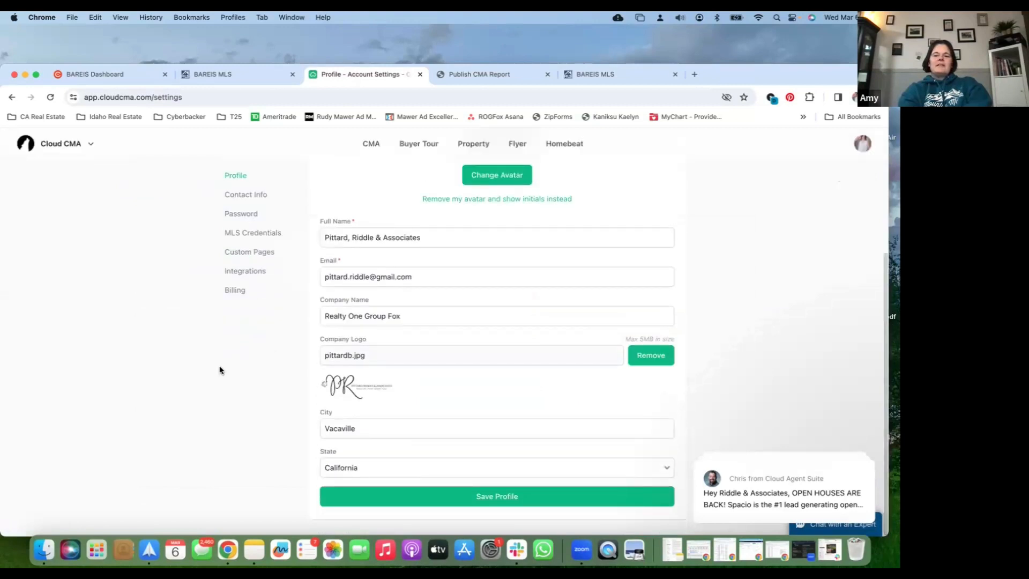
scroll(378, 214, up, 3)
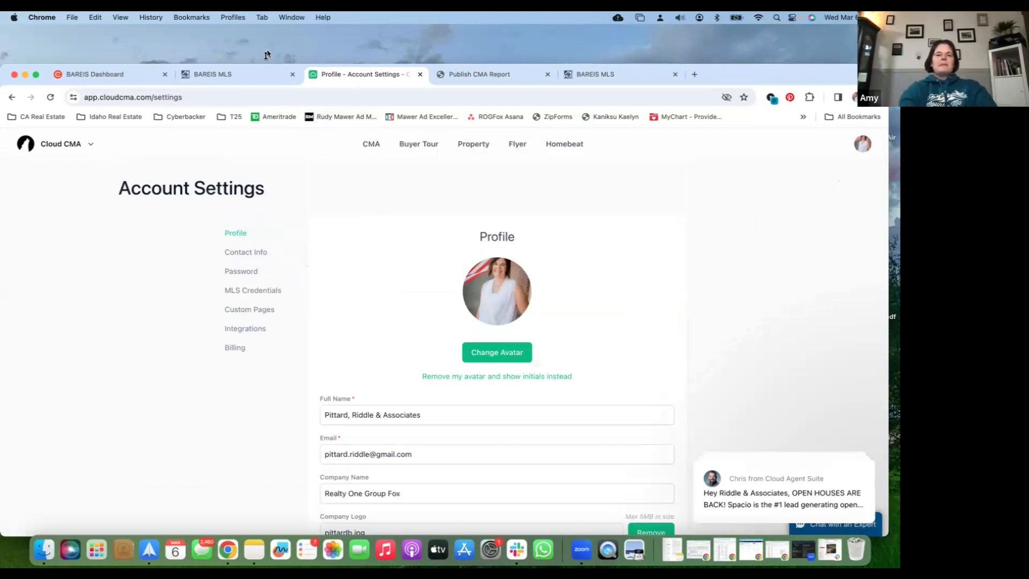
click(62, 146)
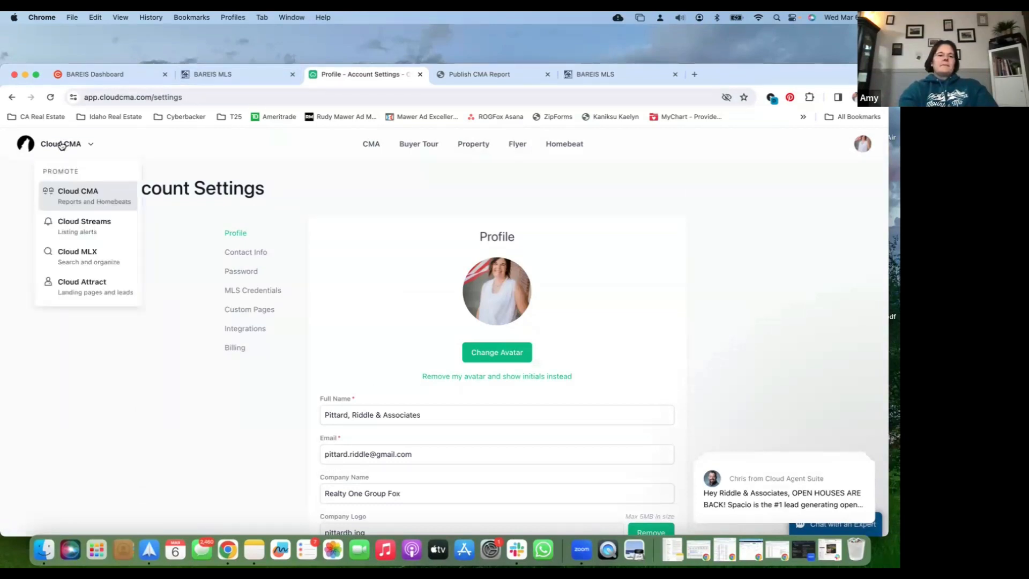
click(62, 146)
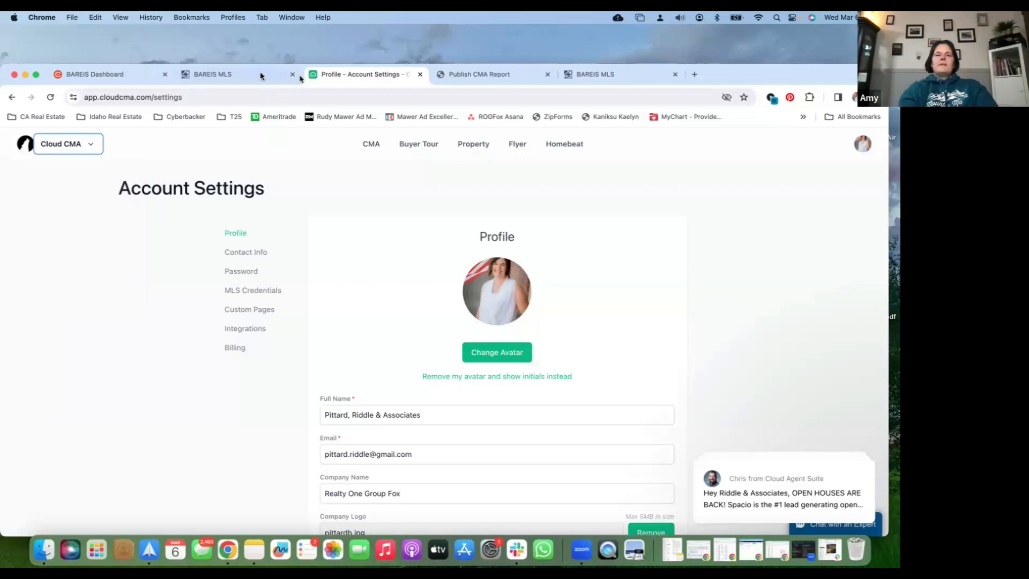
click(261, 76)
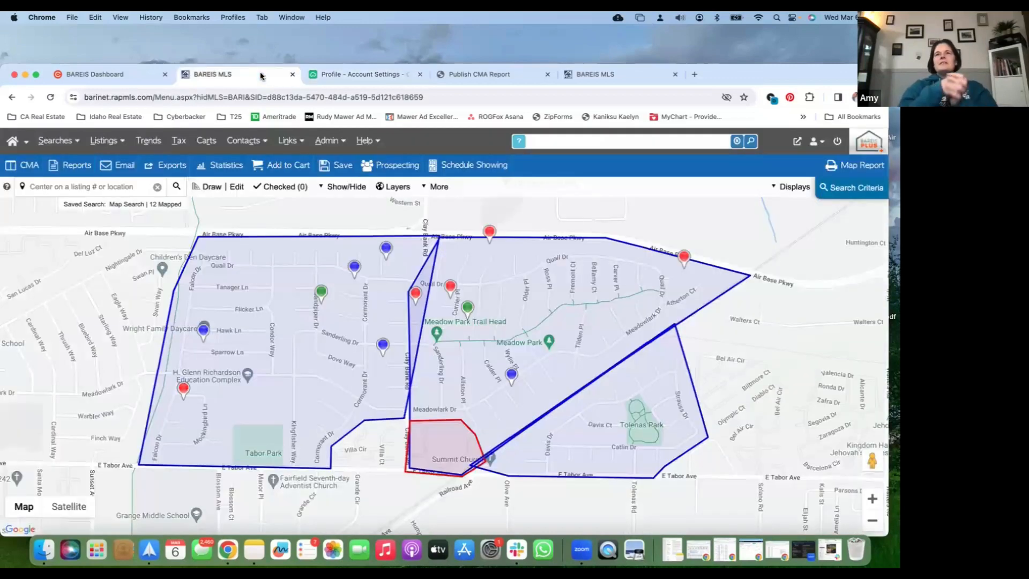